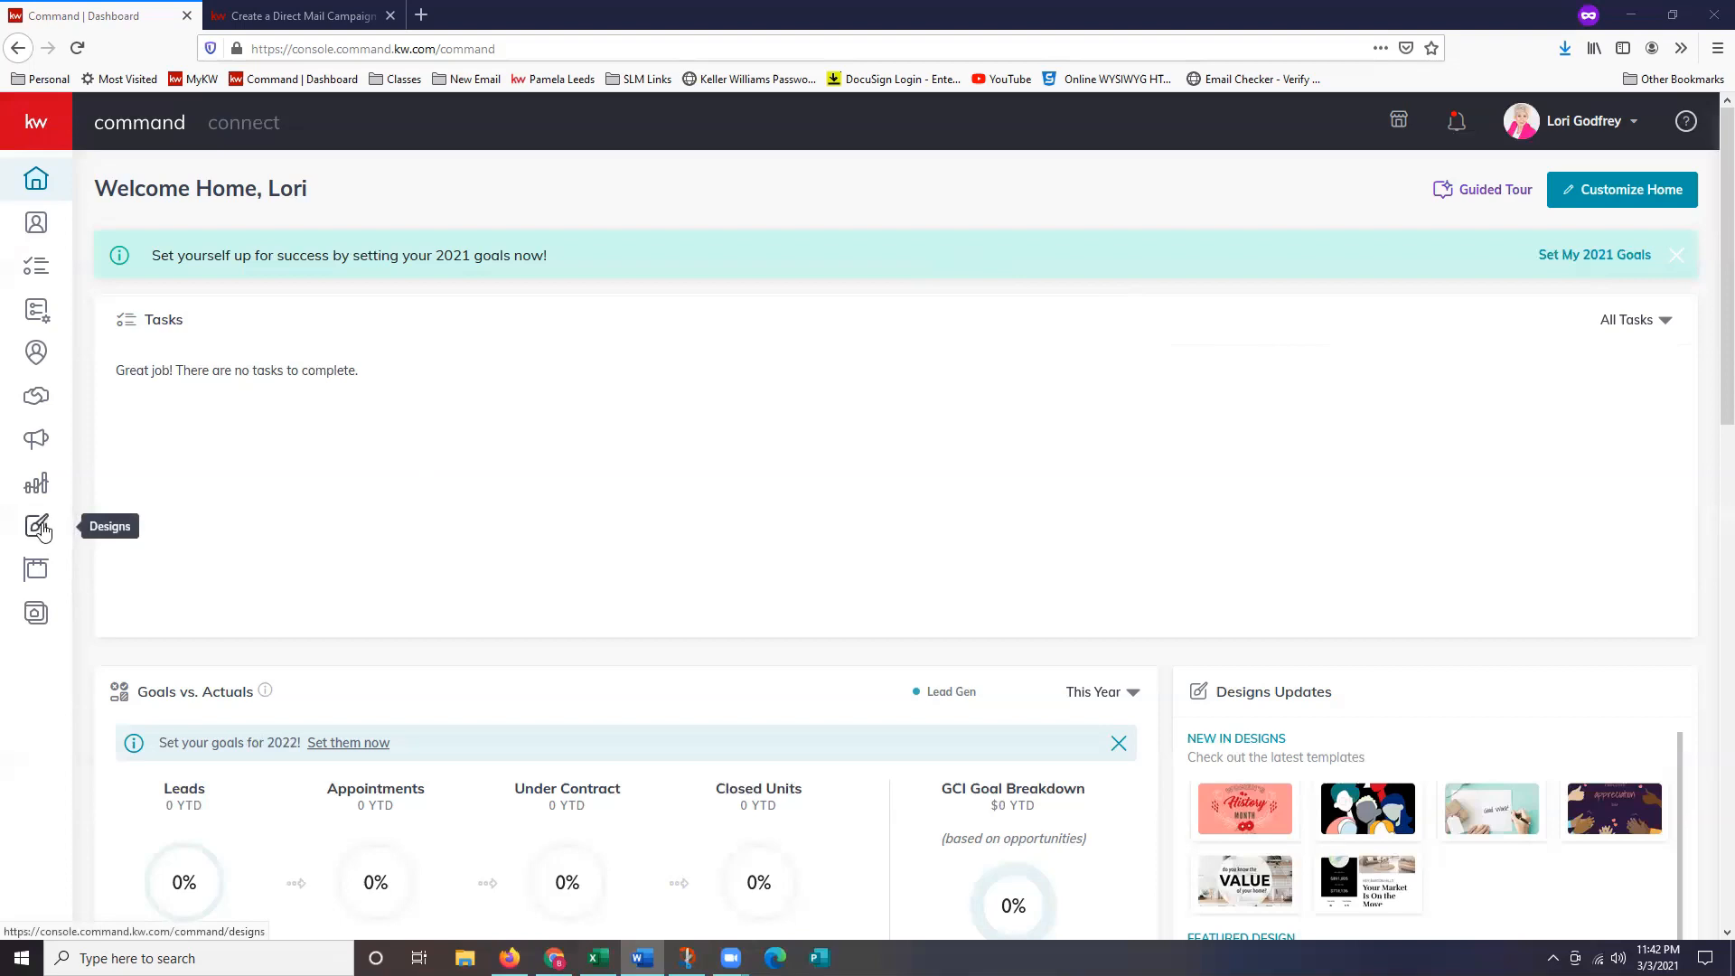
# Filter My Design Templates to Print so only the 05_FS_PC postcard remains.
pyautogui.click(40, 529)
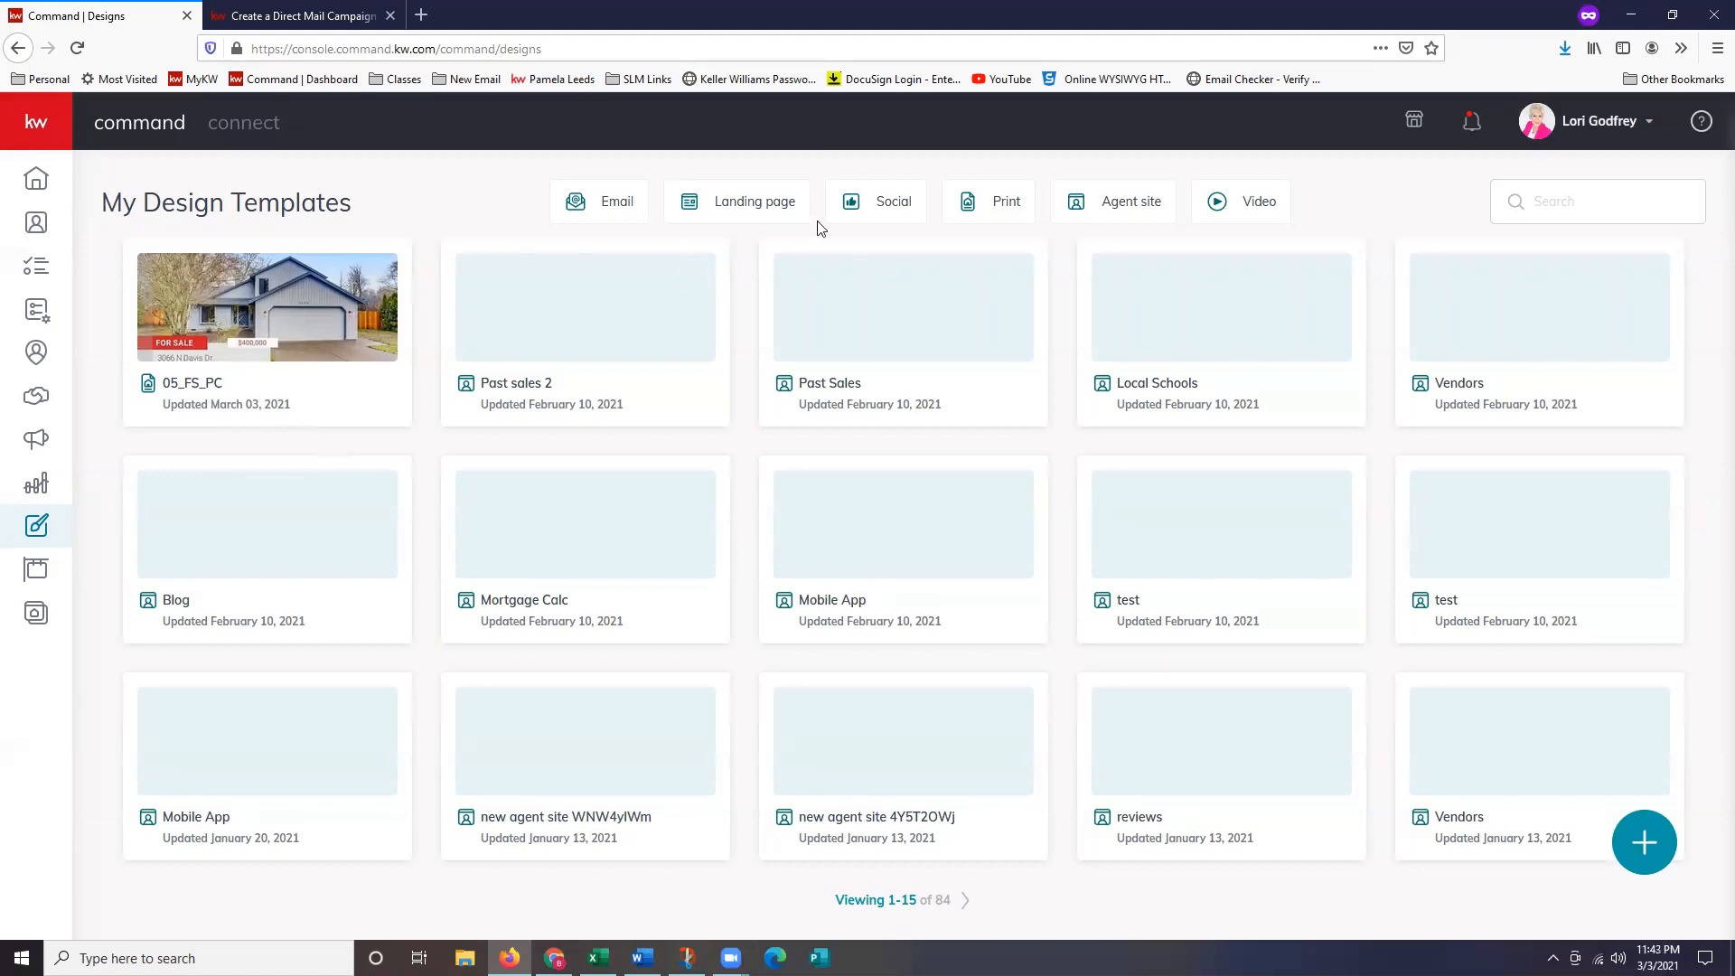
pyautogui.click(992, 215)
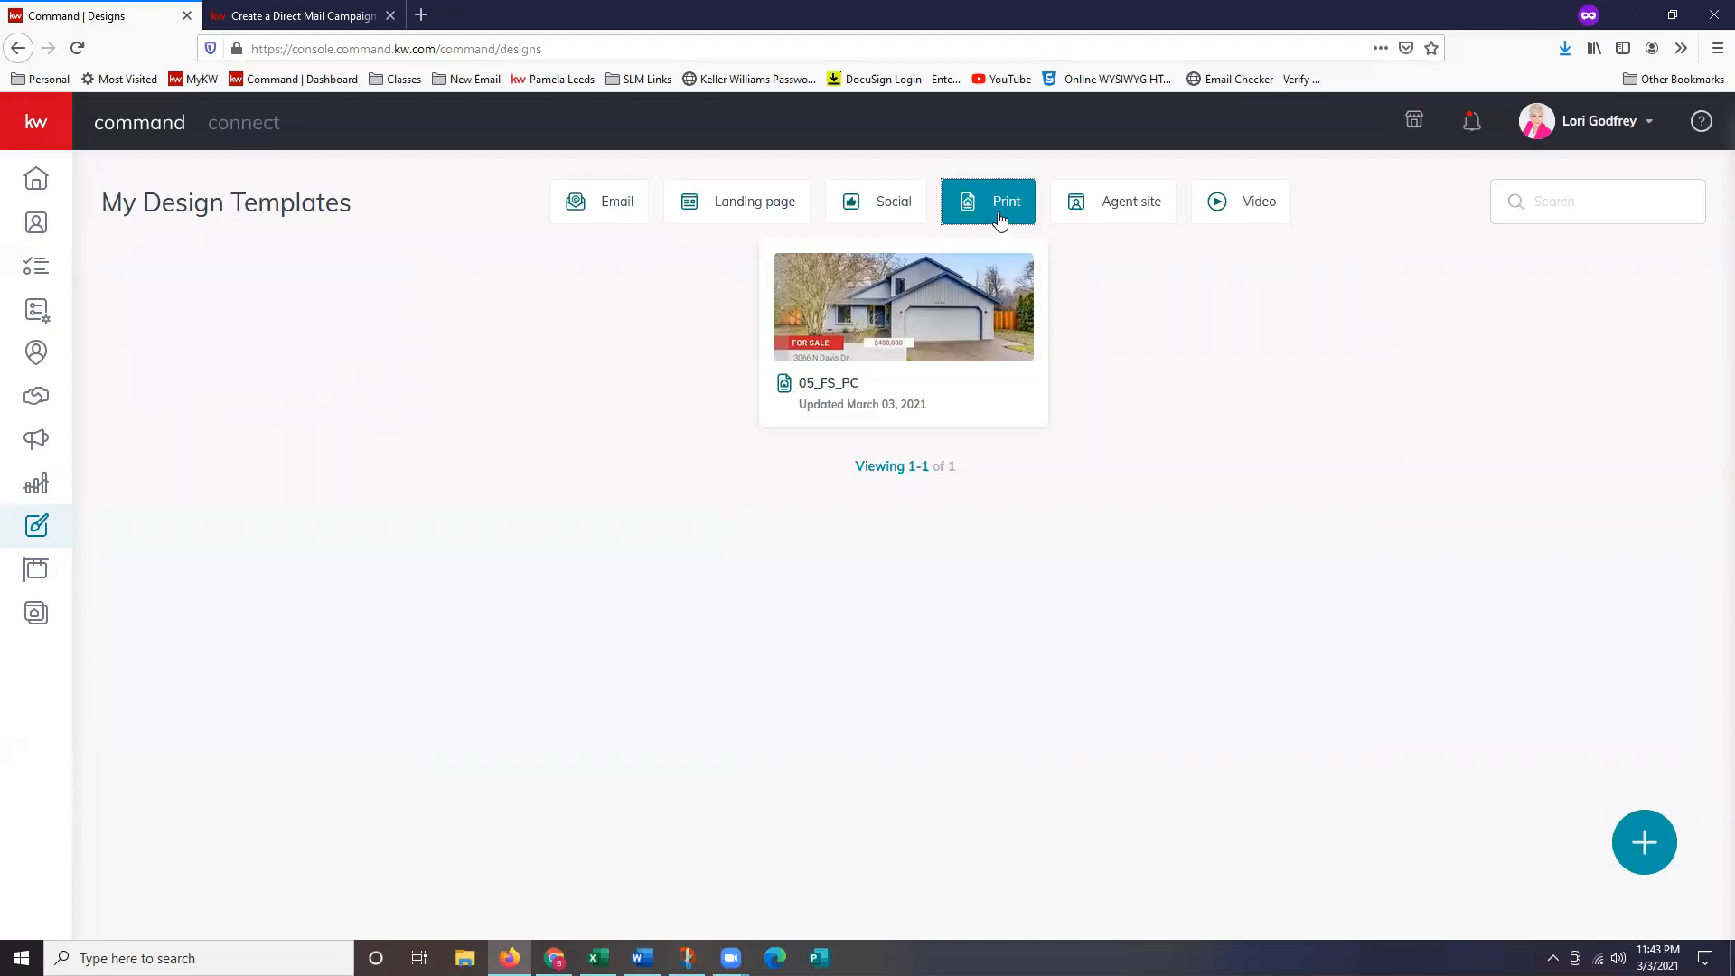
pyautogui.moveTo(956, 307)
# Open the 05_FS_PC postcard in We Brand at 90% zoom with page thumbnails shown.
pyautogui.click(958, 338)
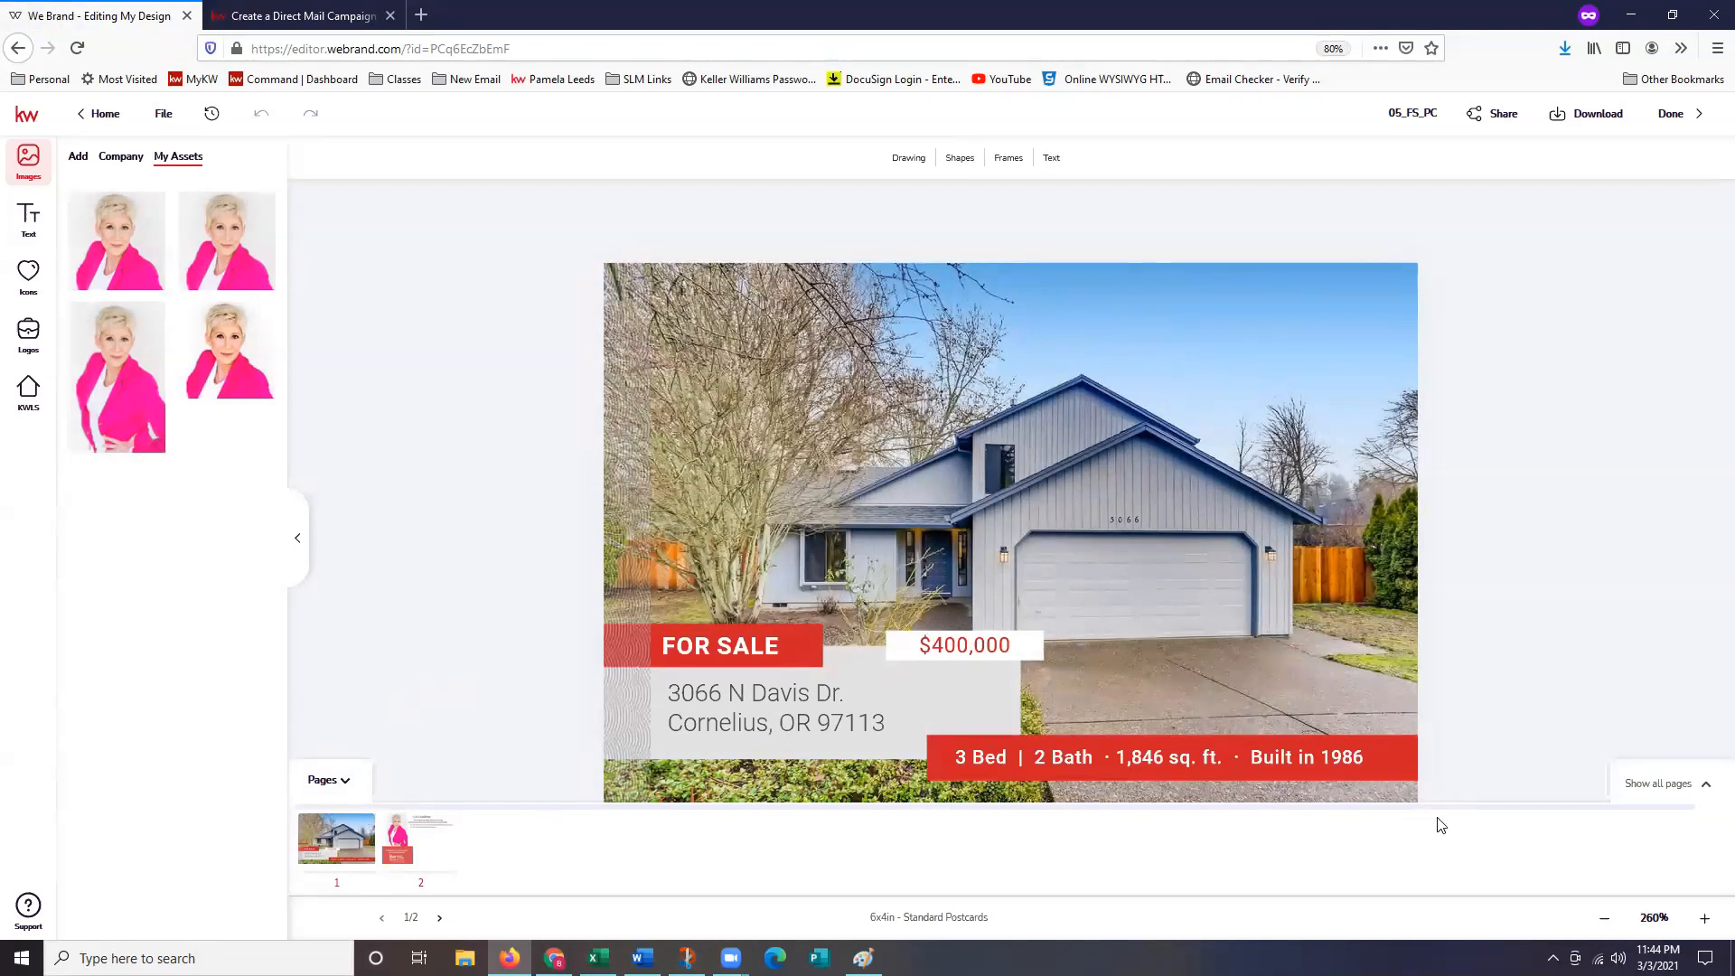
pyautogui.hotkey('ctrl', '+')
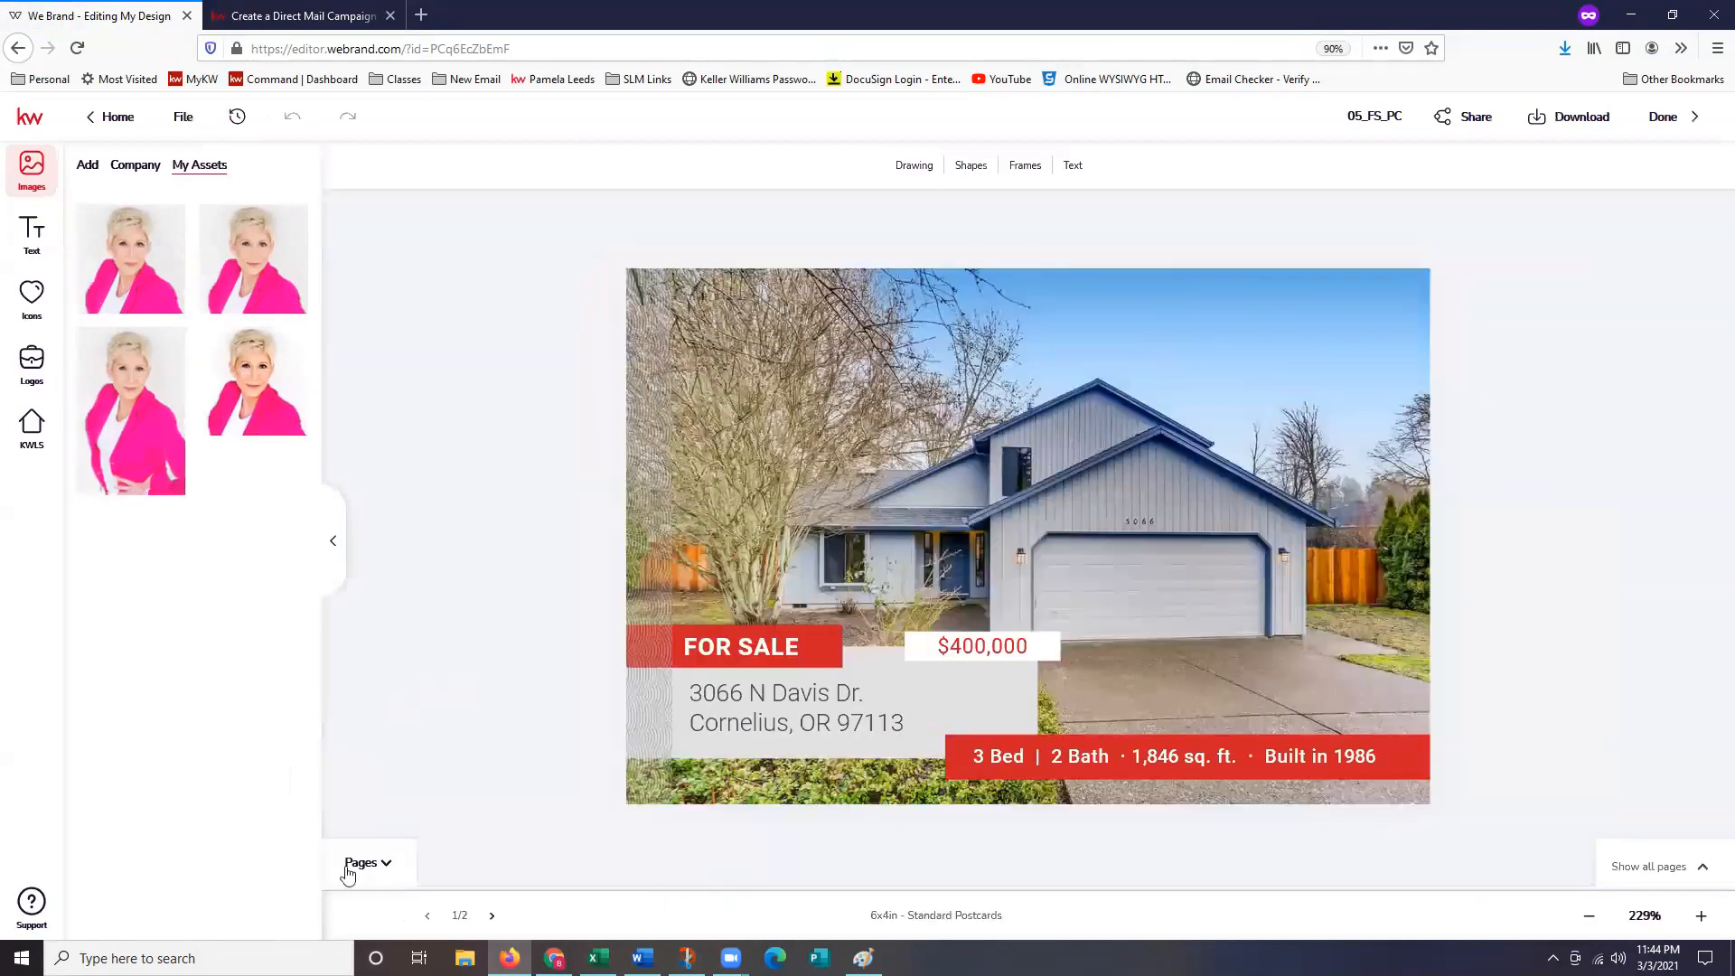
pyautogui.click(378, 864)
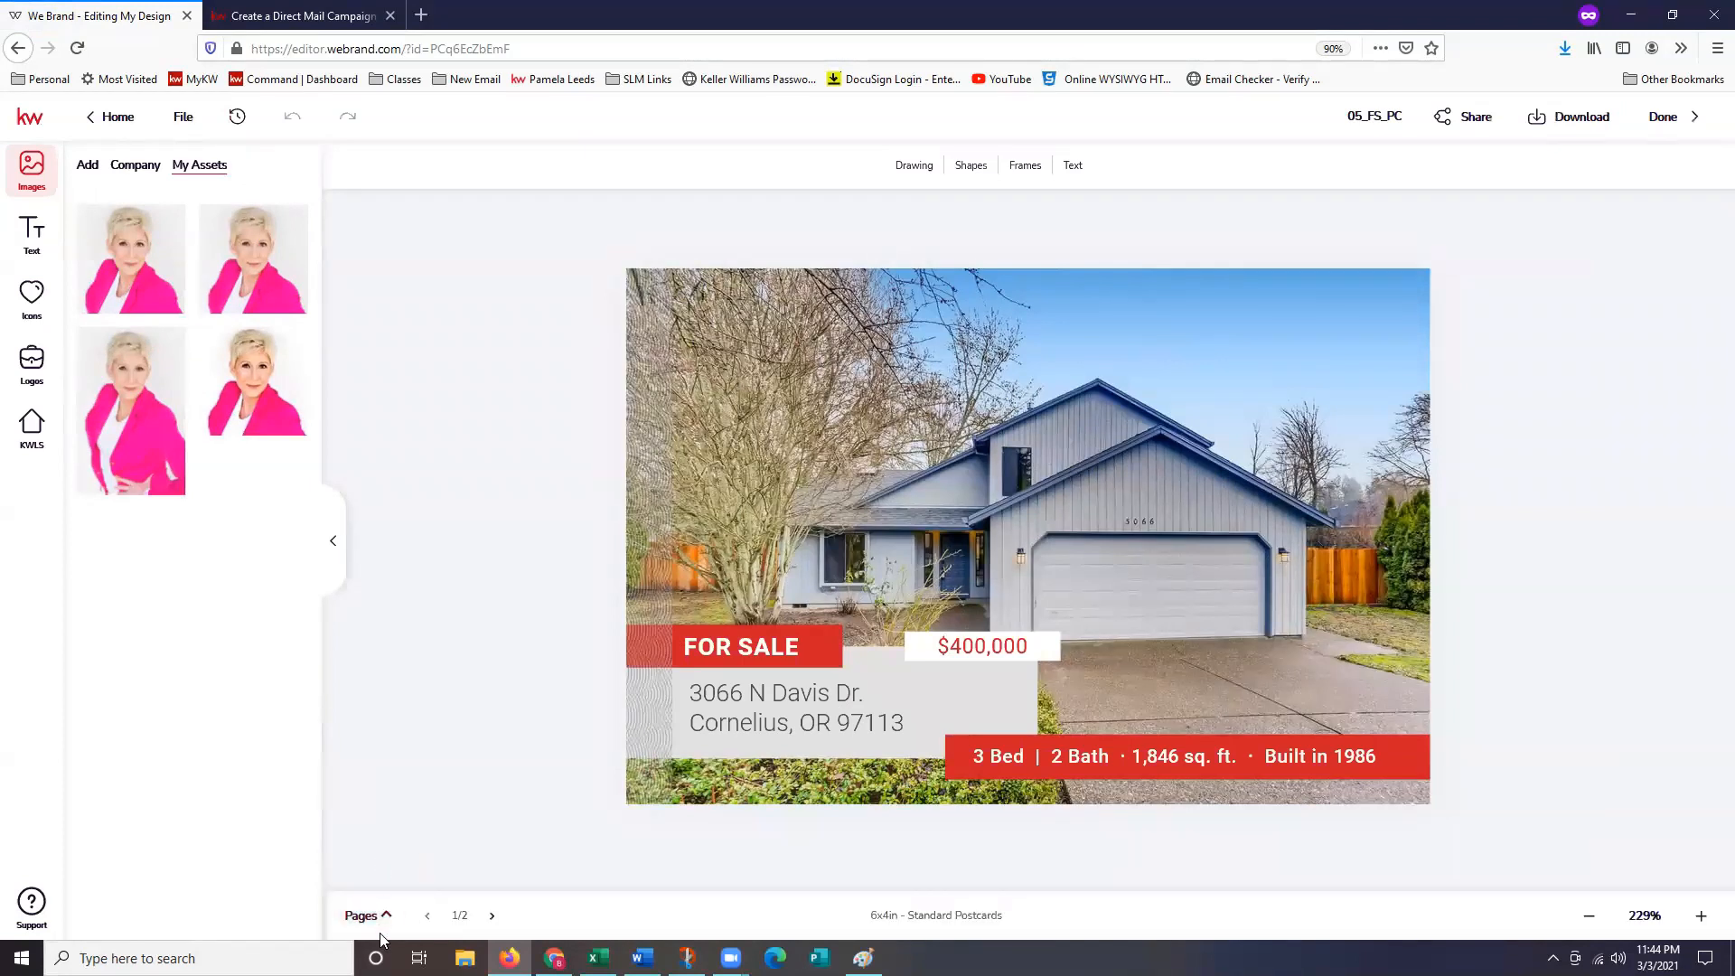
pyautogui.click(387, 895)
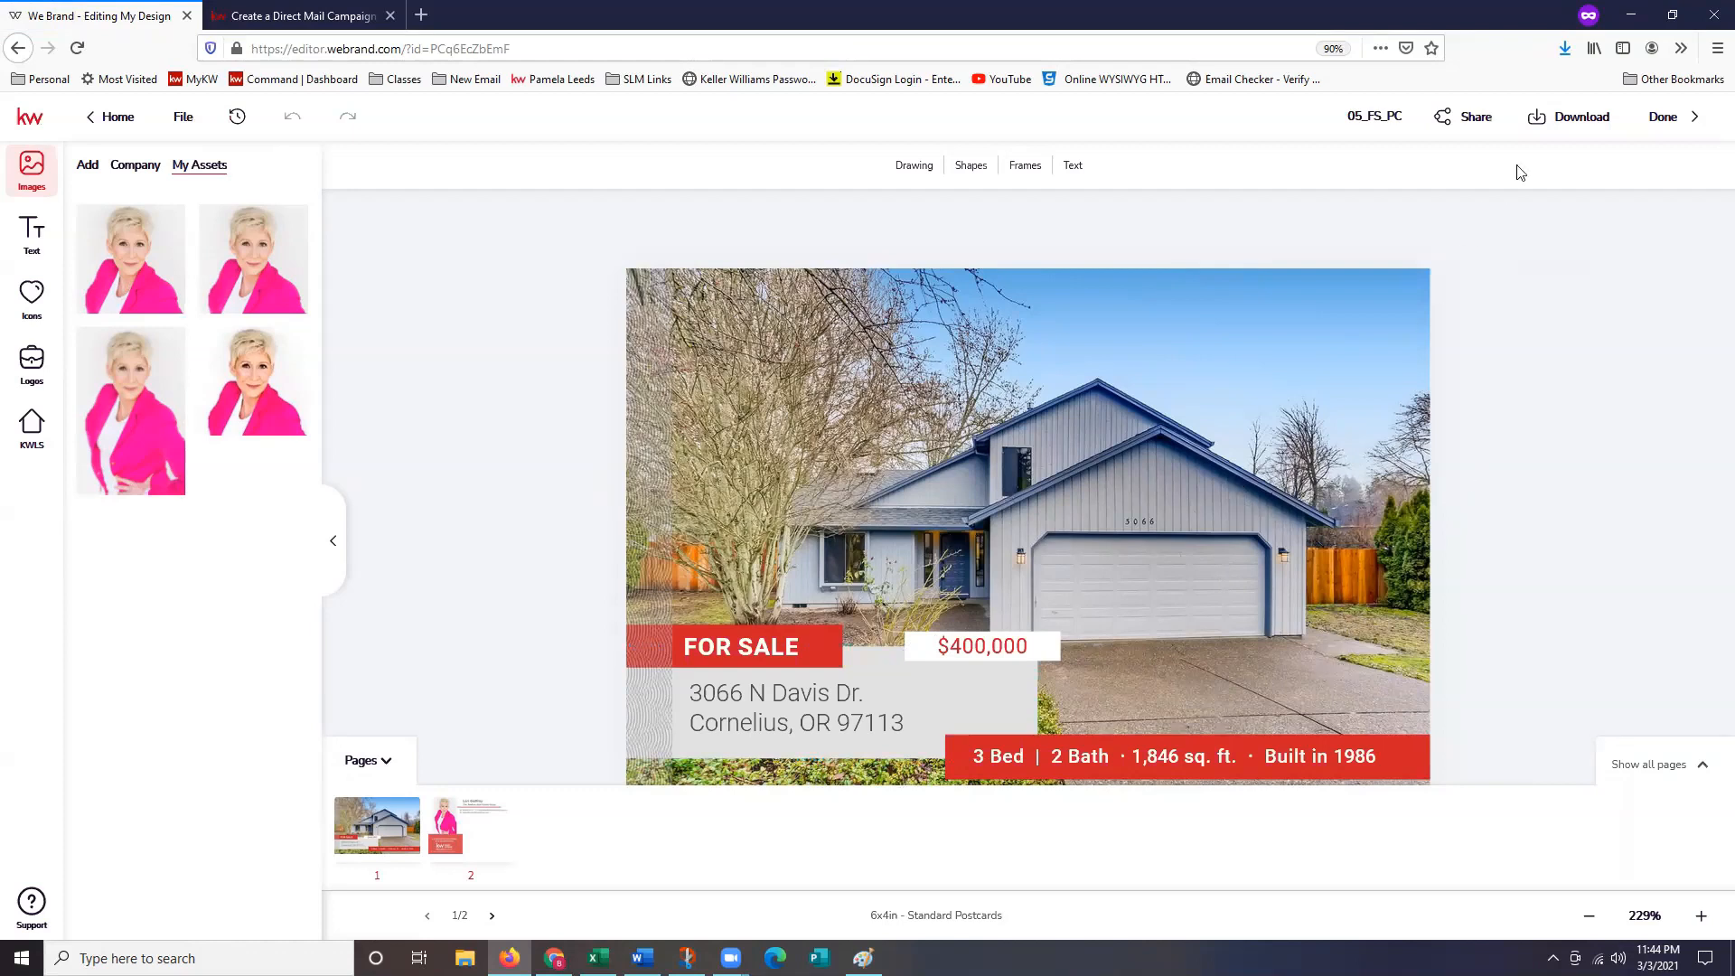
# Show the Get PDF options in the Download panel.
pyautogui.click(1574, 136)
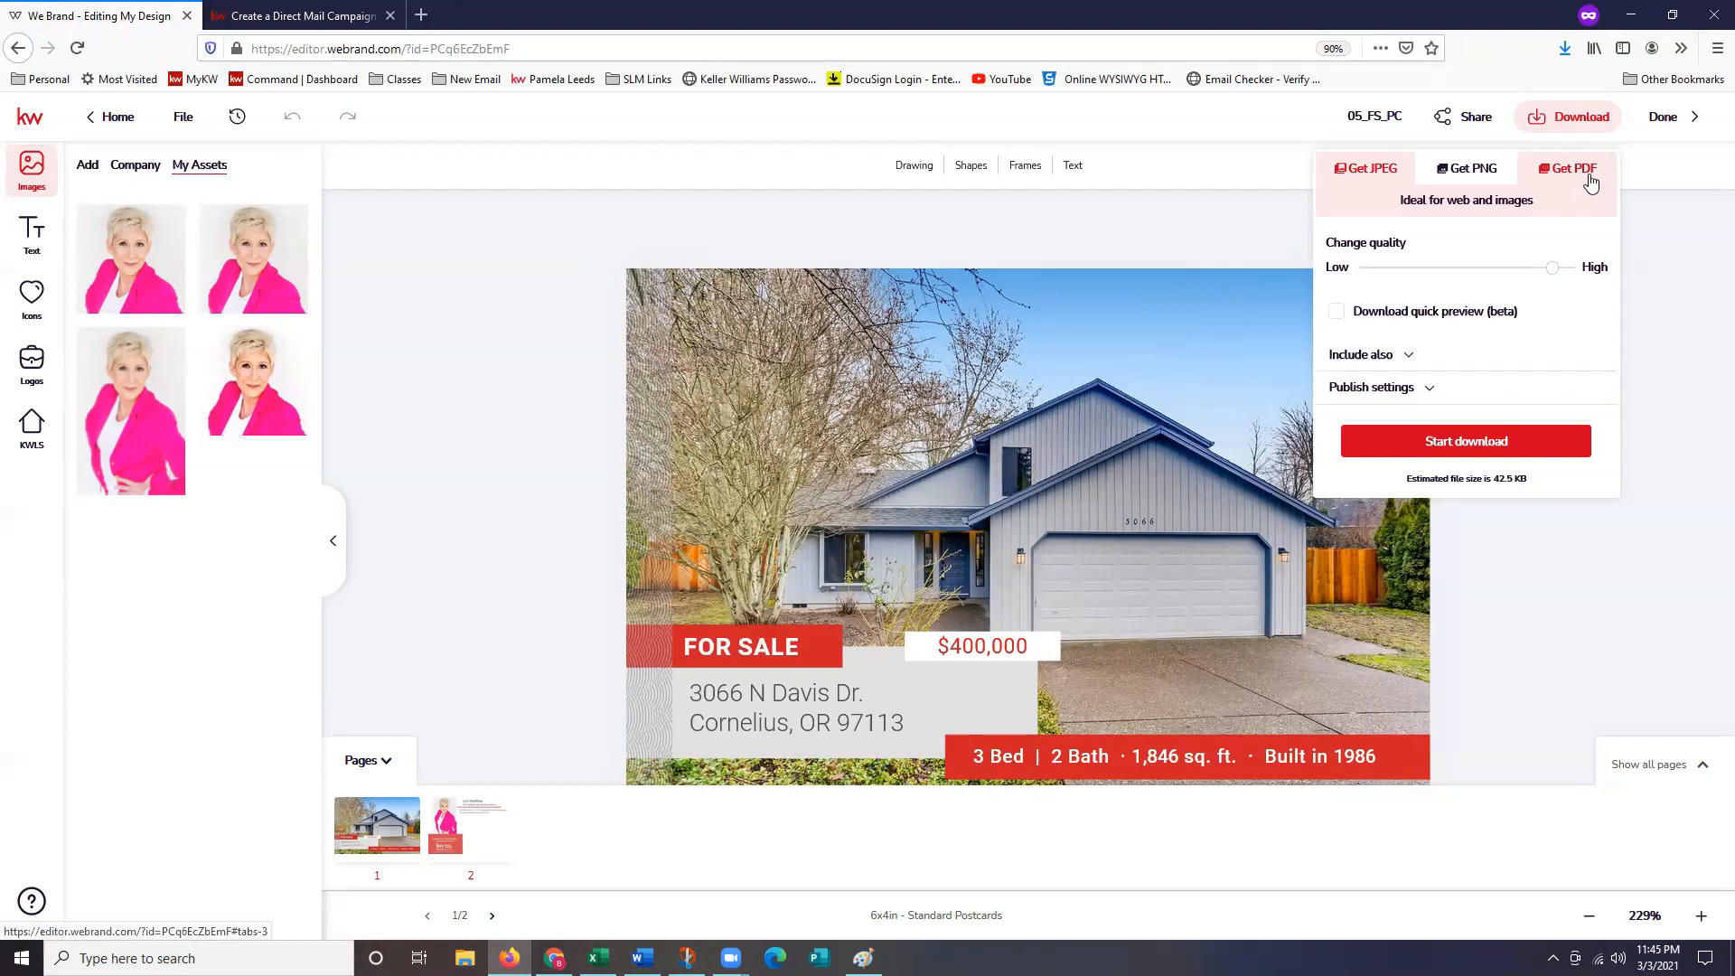
pyautogui.click(1590, 183)
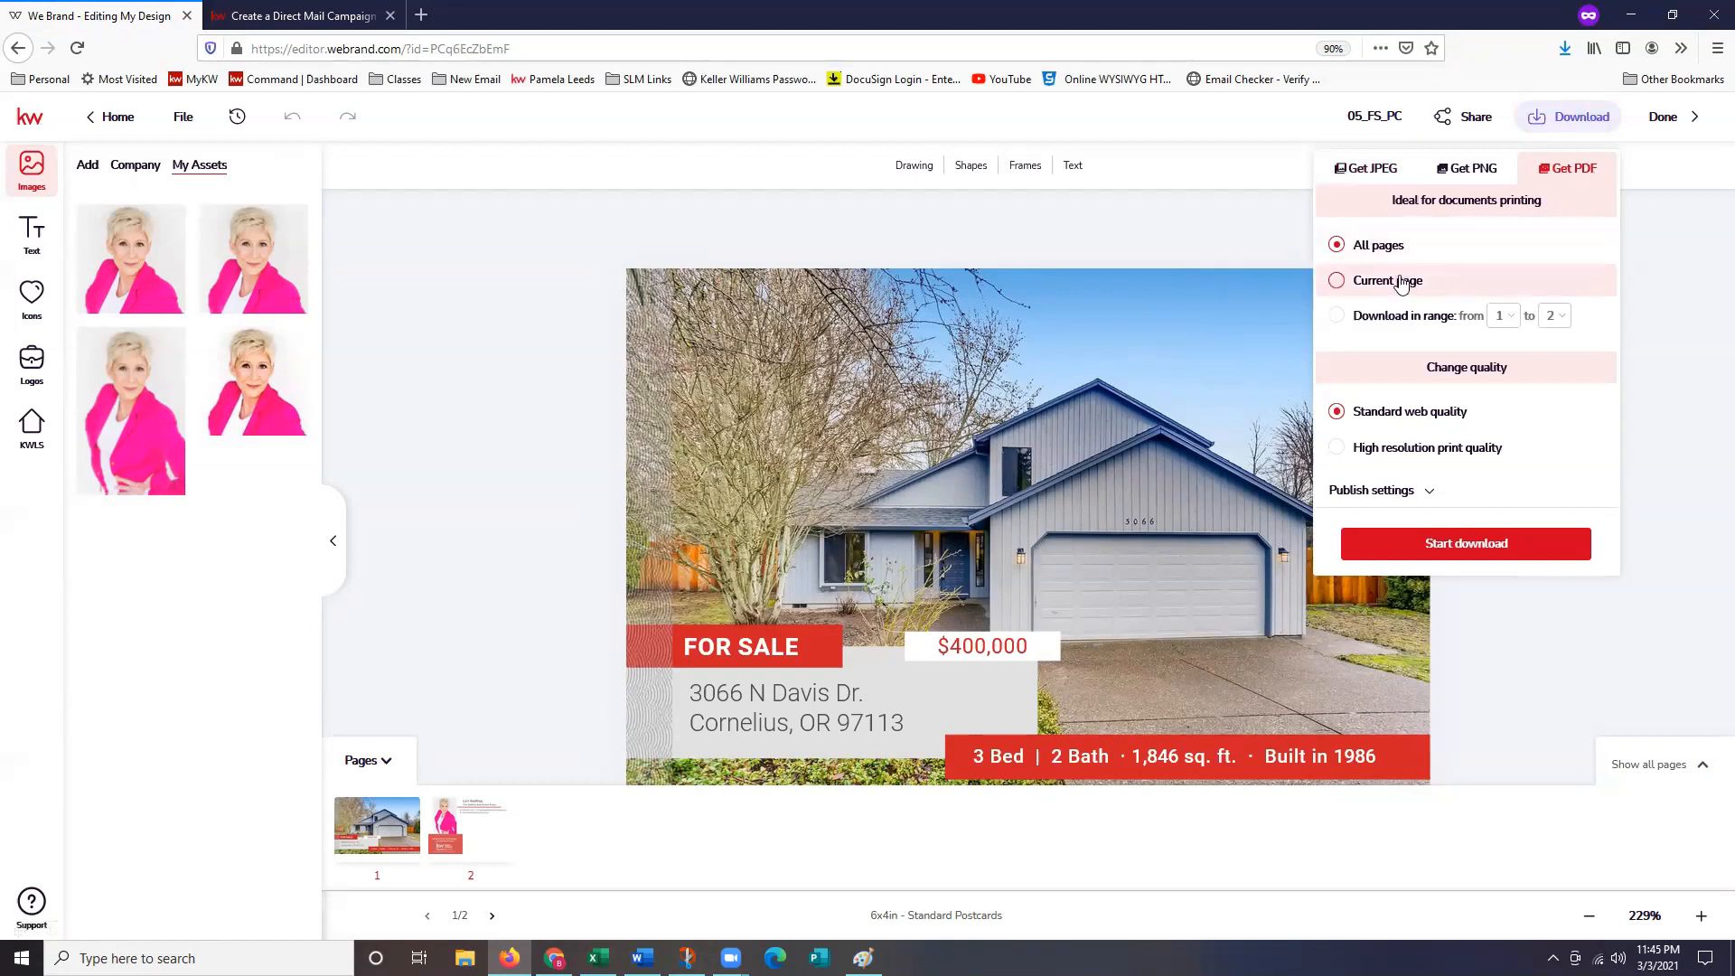
# Limit the PDF export to the current page and enable manual bleed.
pyautogui.click(1450, 287)
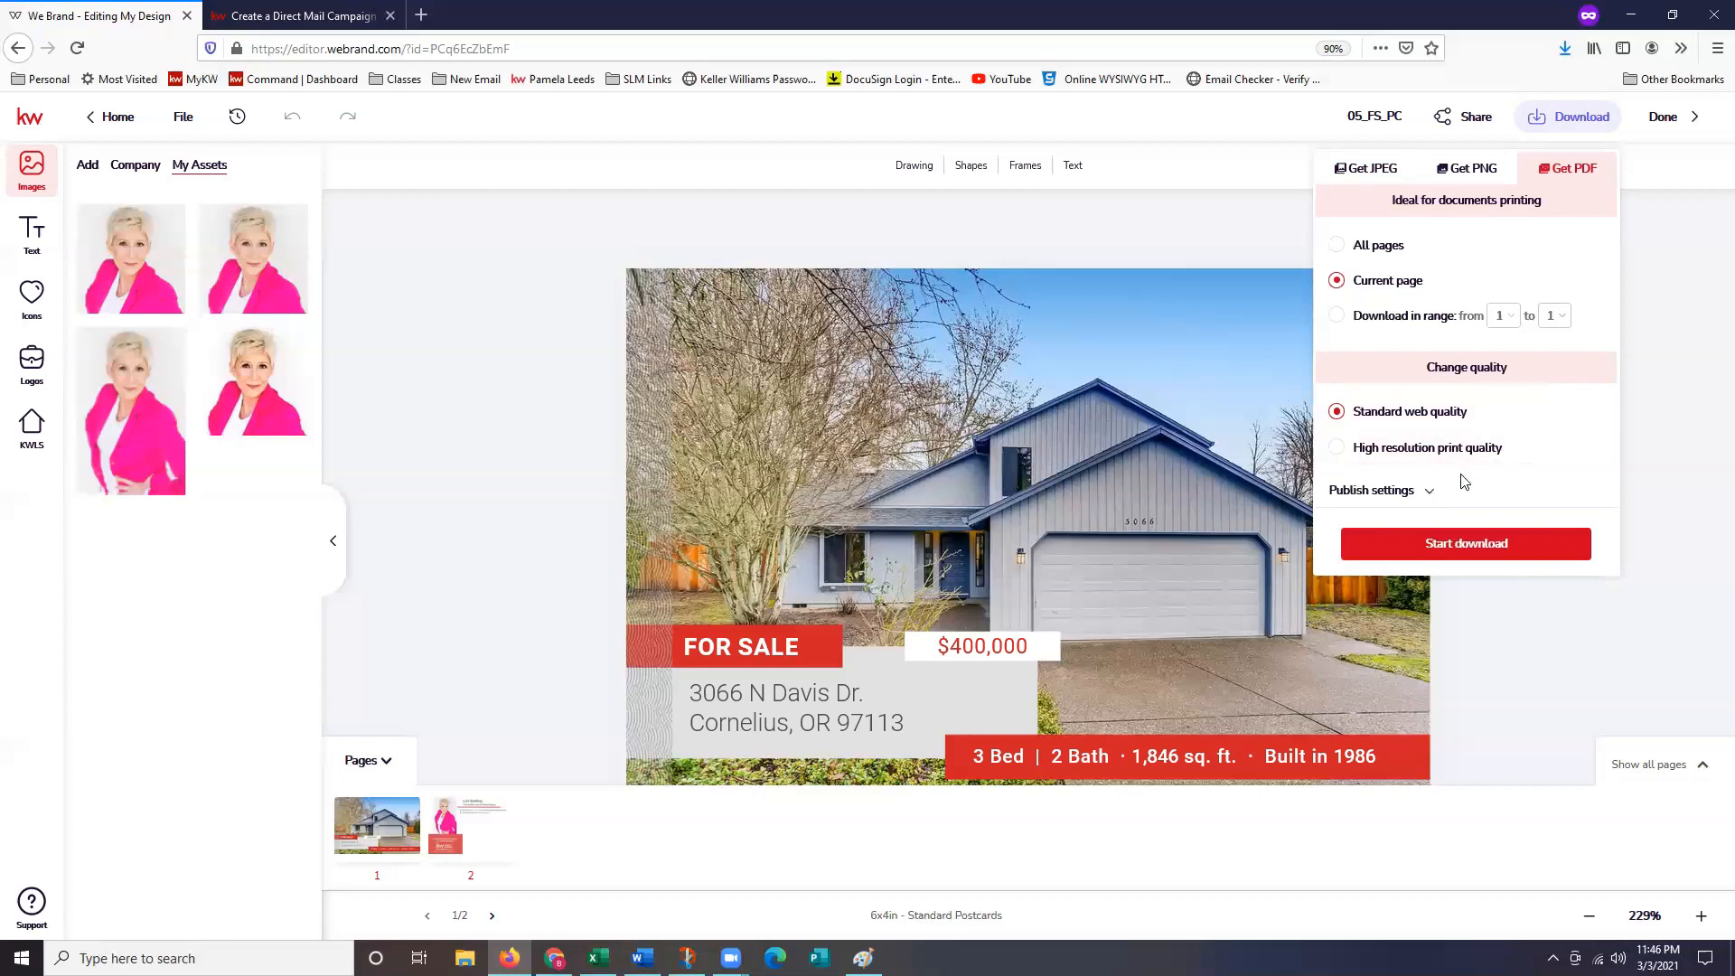
pyautogui.click(1431, 498)
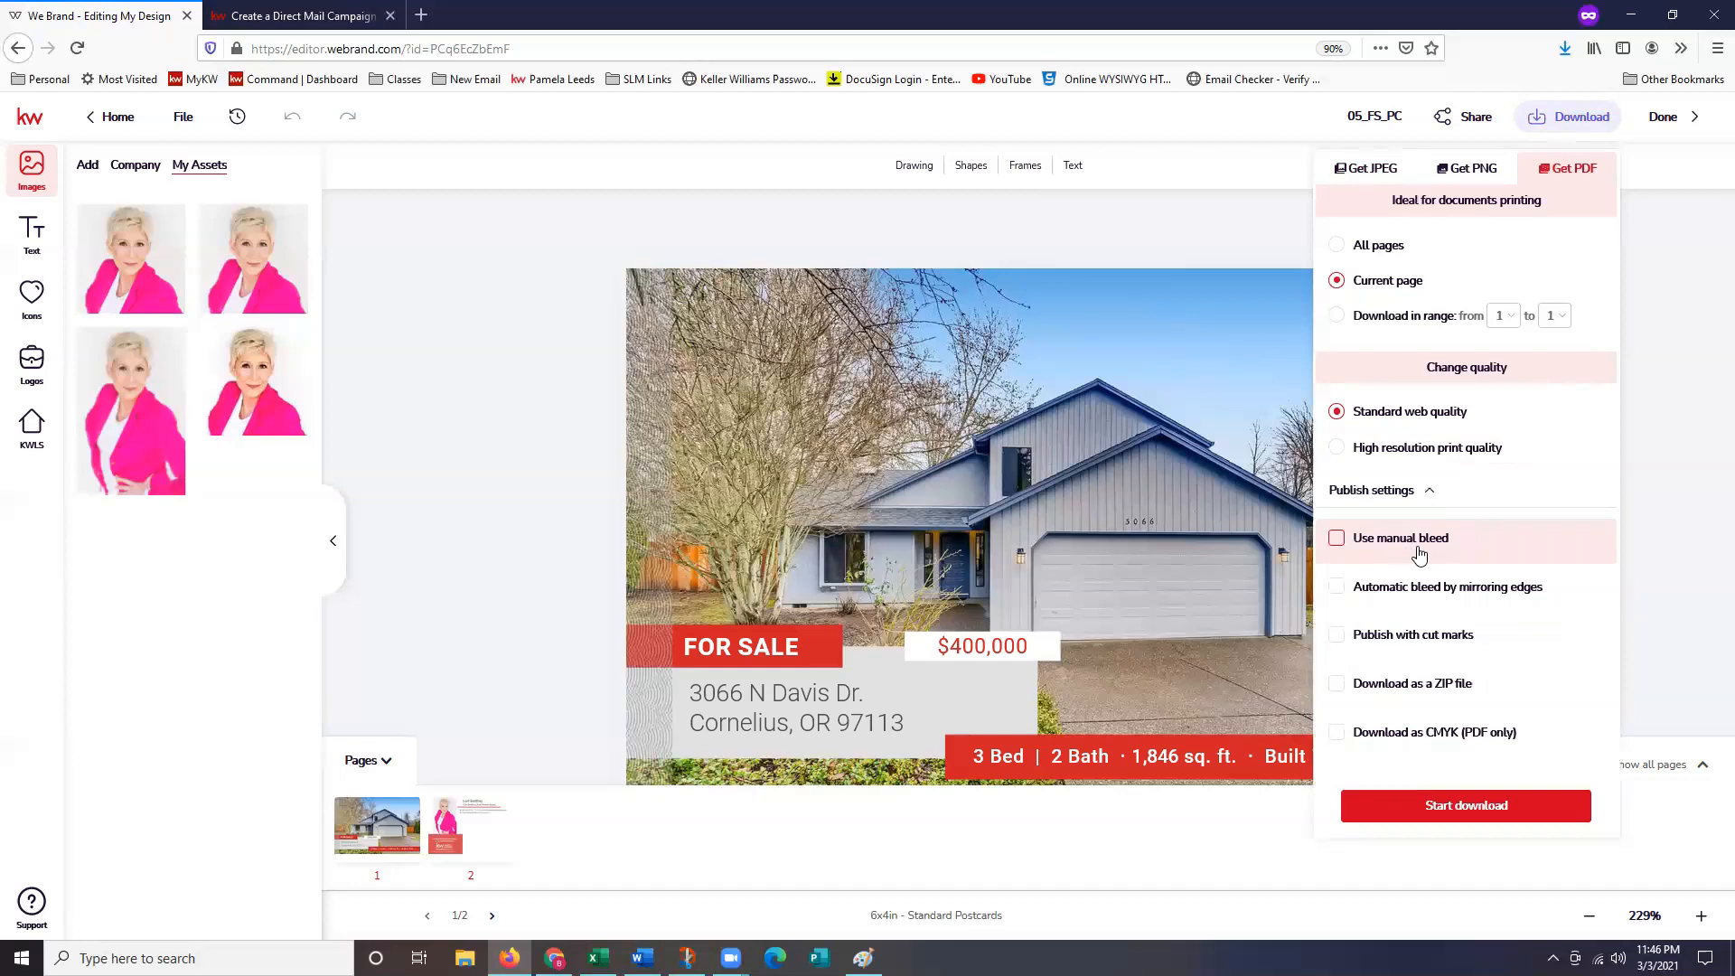
pyautogui.click(1451, 554)
# Download the front page PDF and save 05fspc_original.pdf to disk.
pyautogui.click(1517, 818)
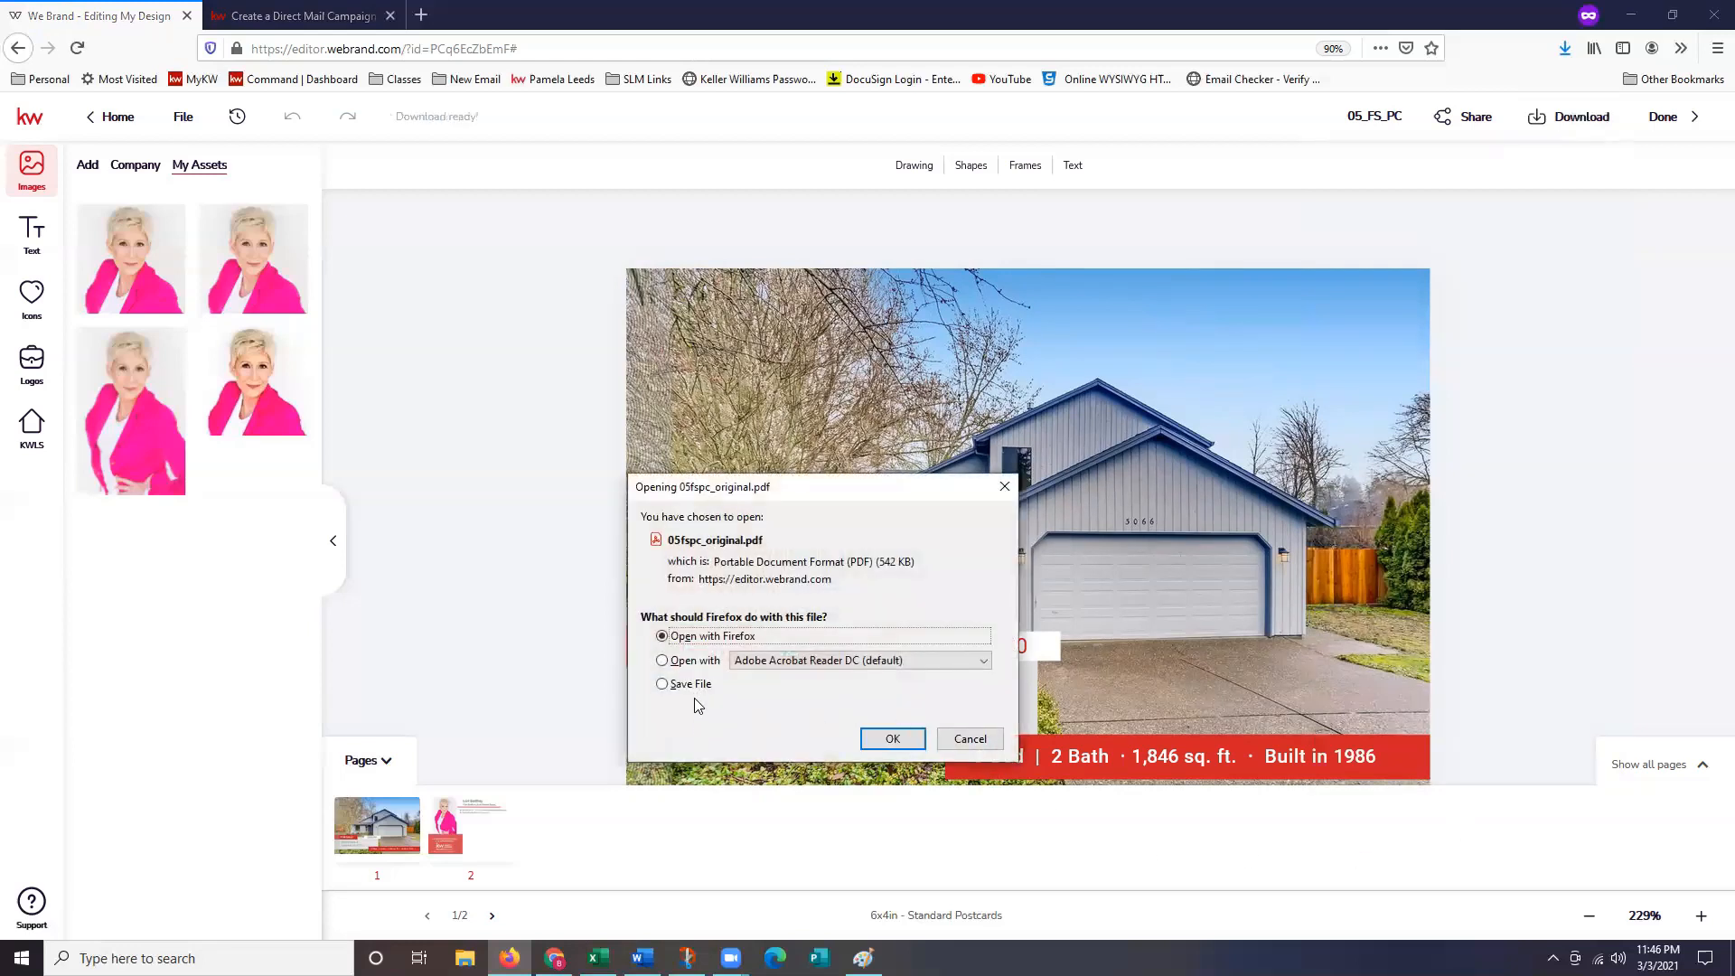
pyautogui.click(701, 689)
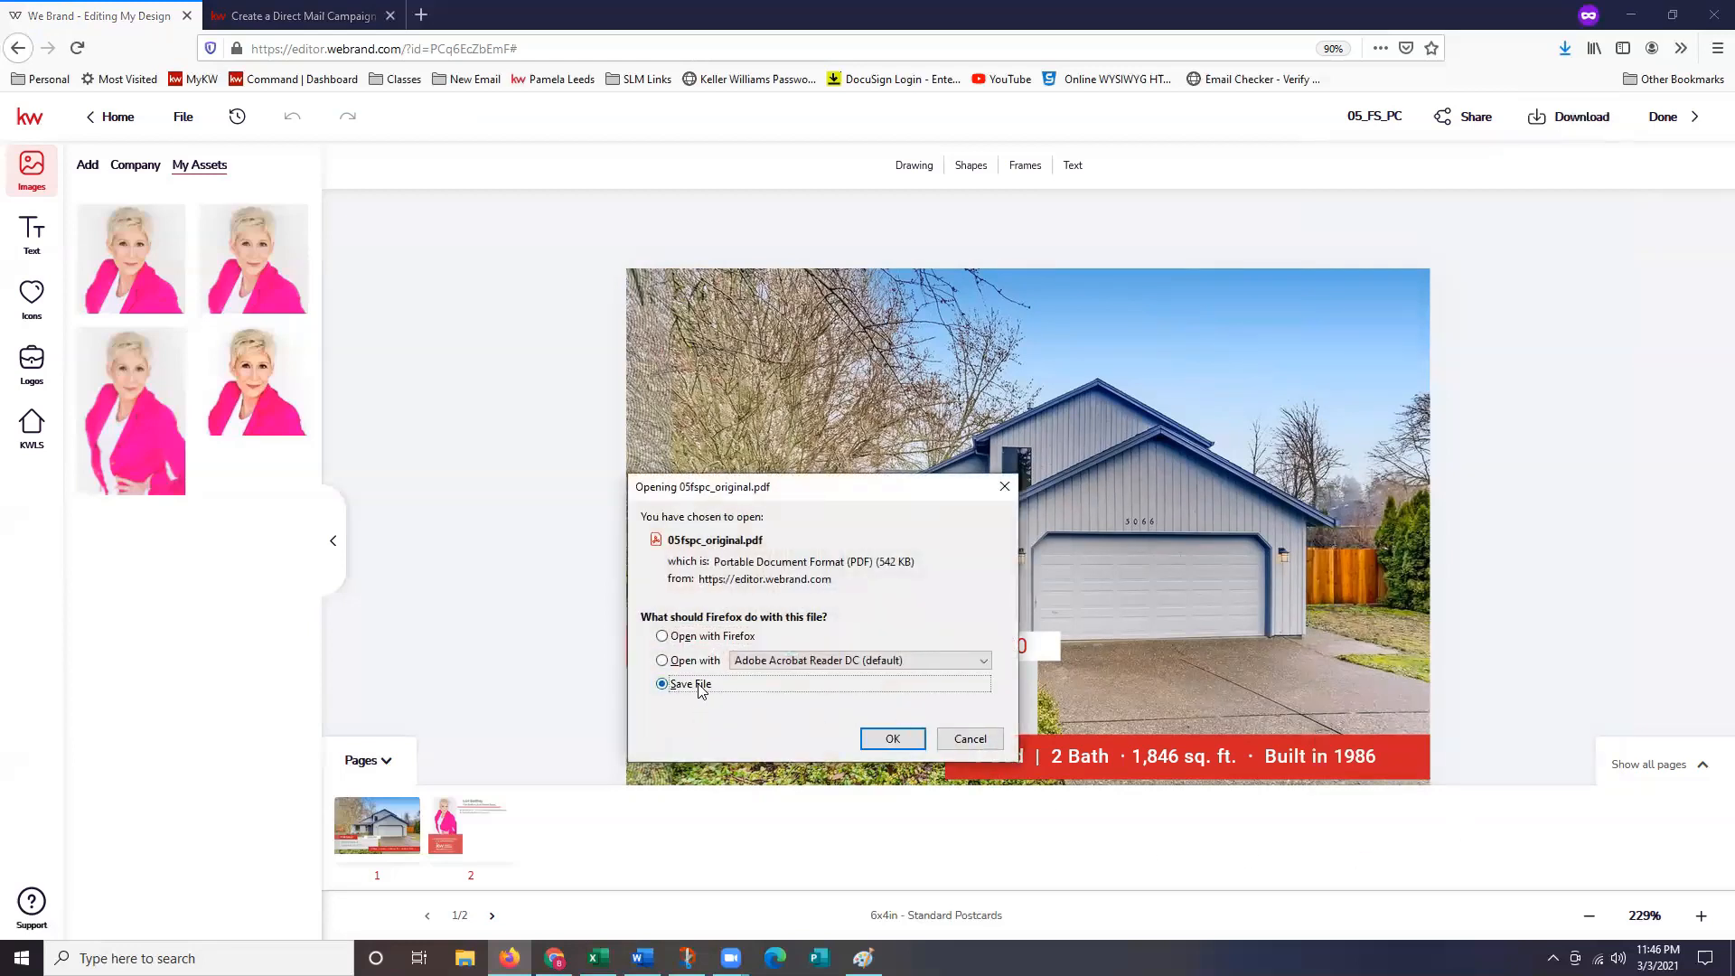
pyautogui.click(891, 739)
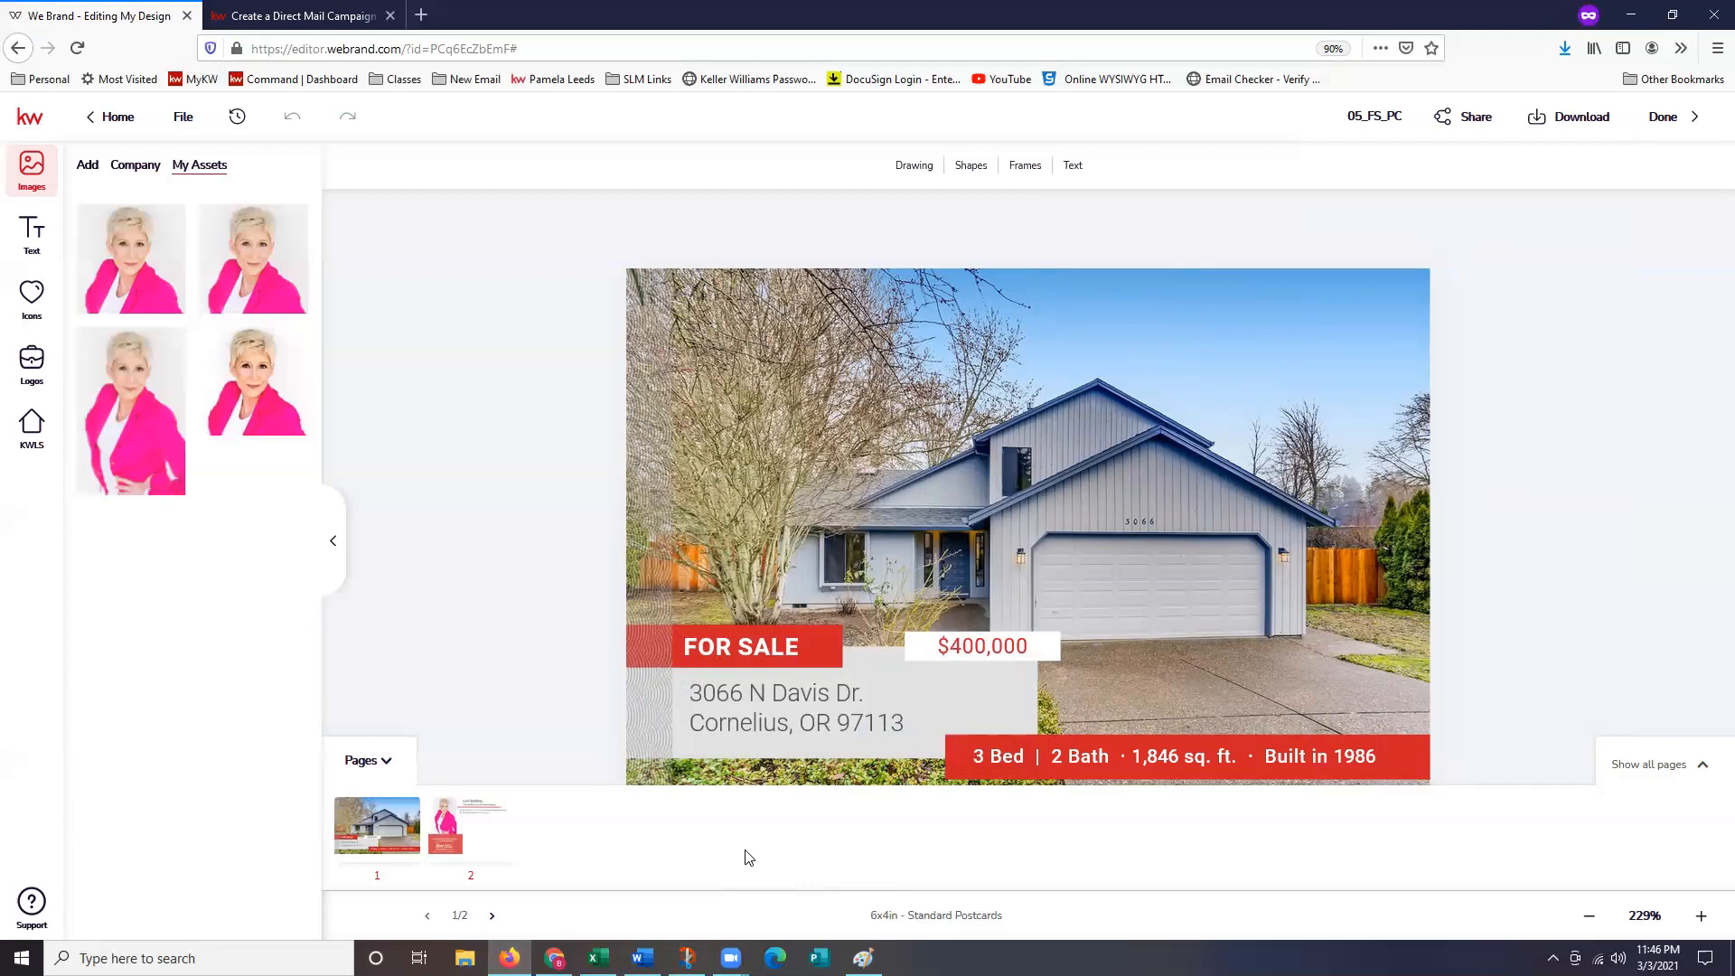
# Switch to page 2 and save the postcard back as a PDF to disk.
pyautogui.click(488, 842)
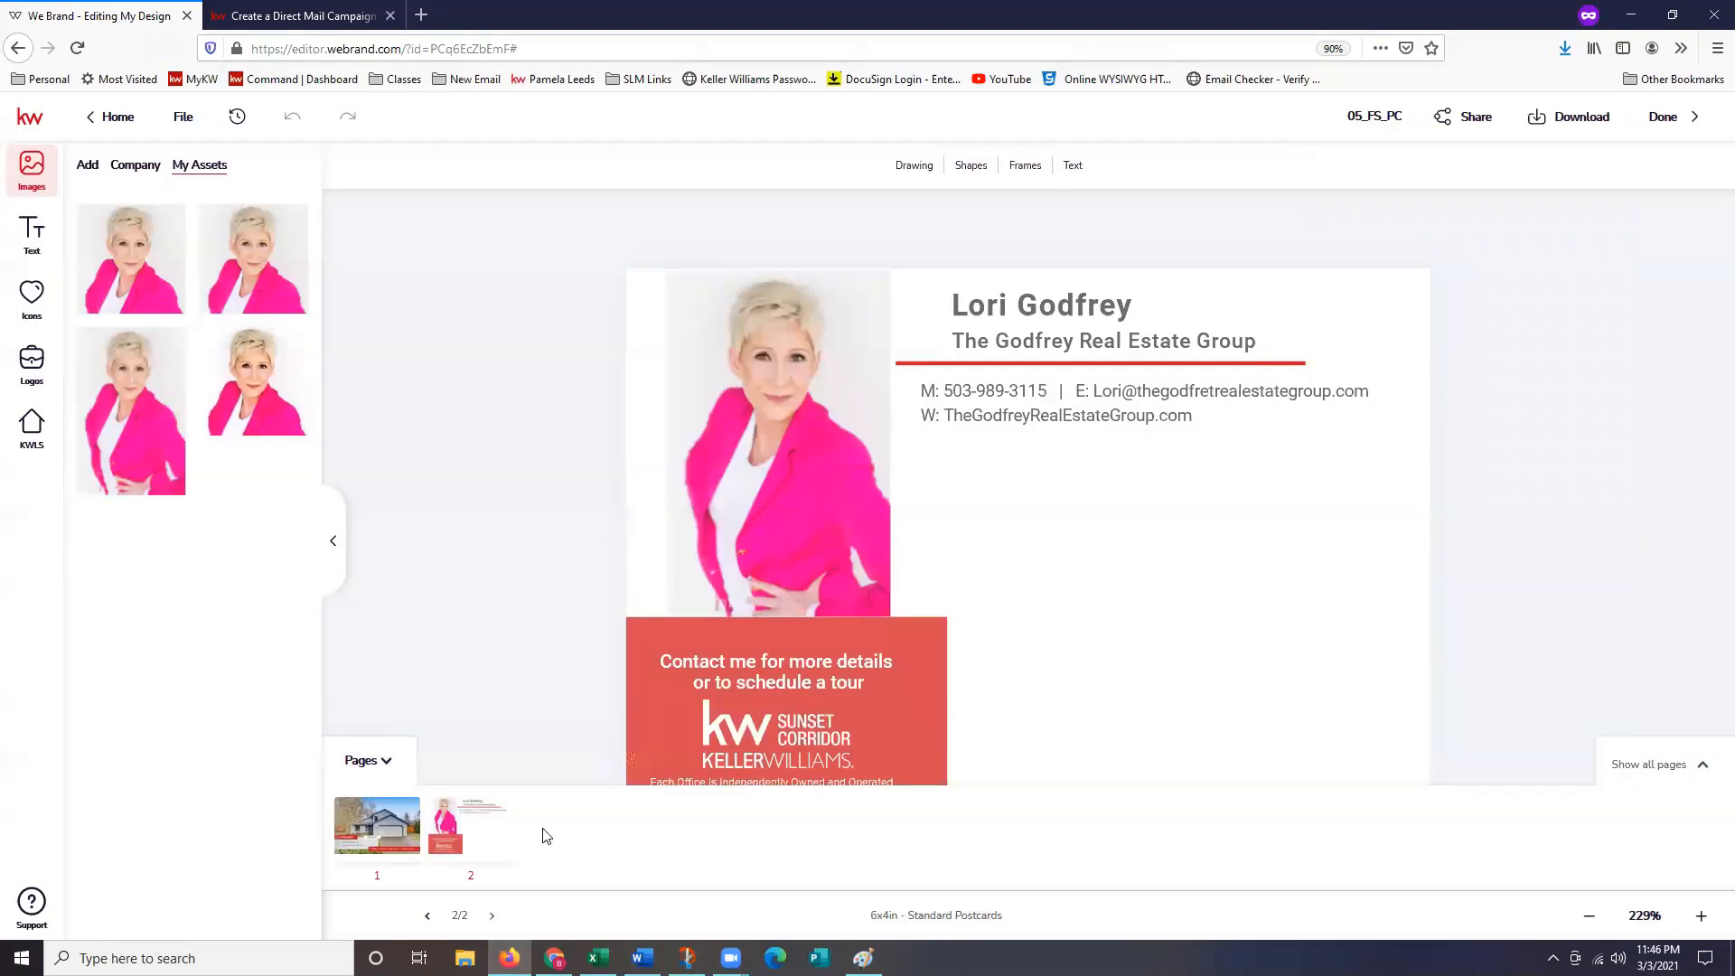
pyautogui.click(1597, 132)
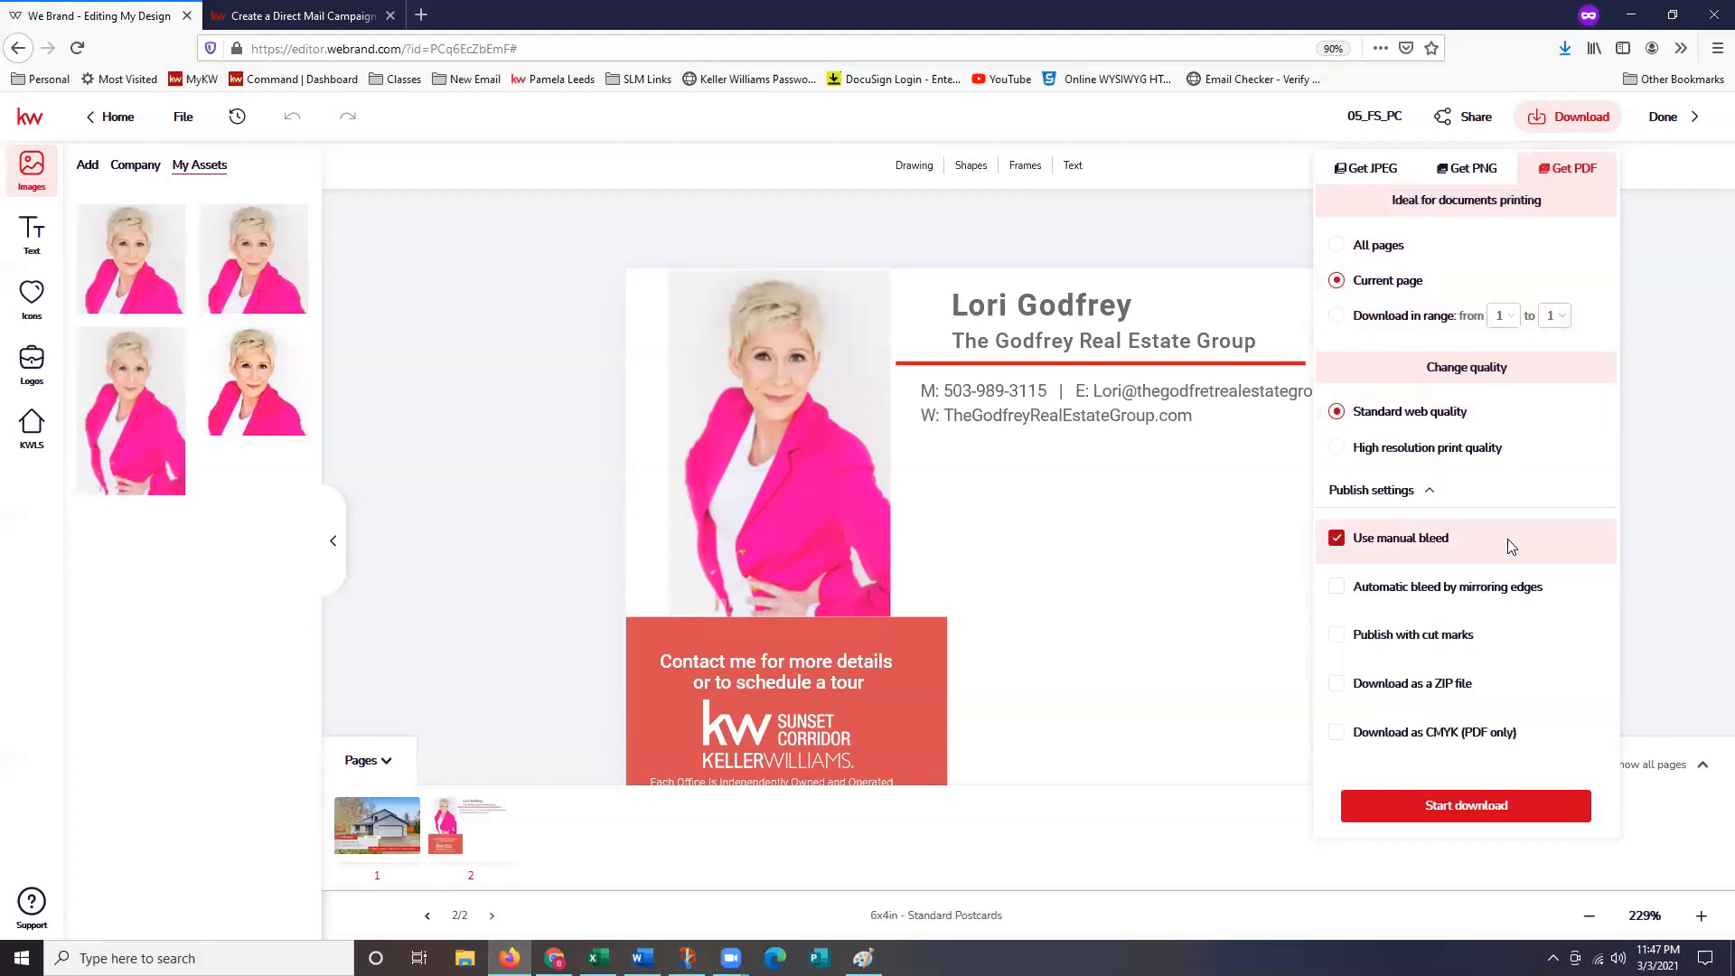
pyautogui.click(1549, 807)
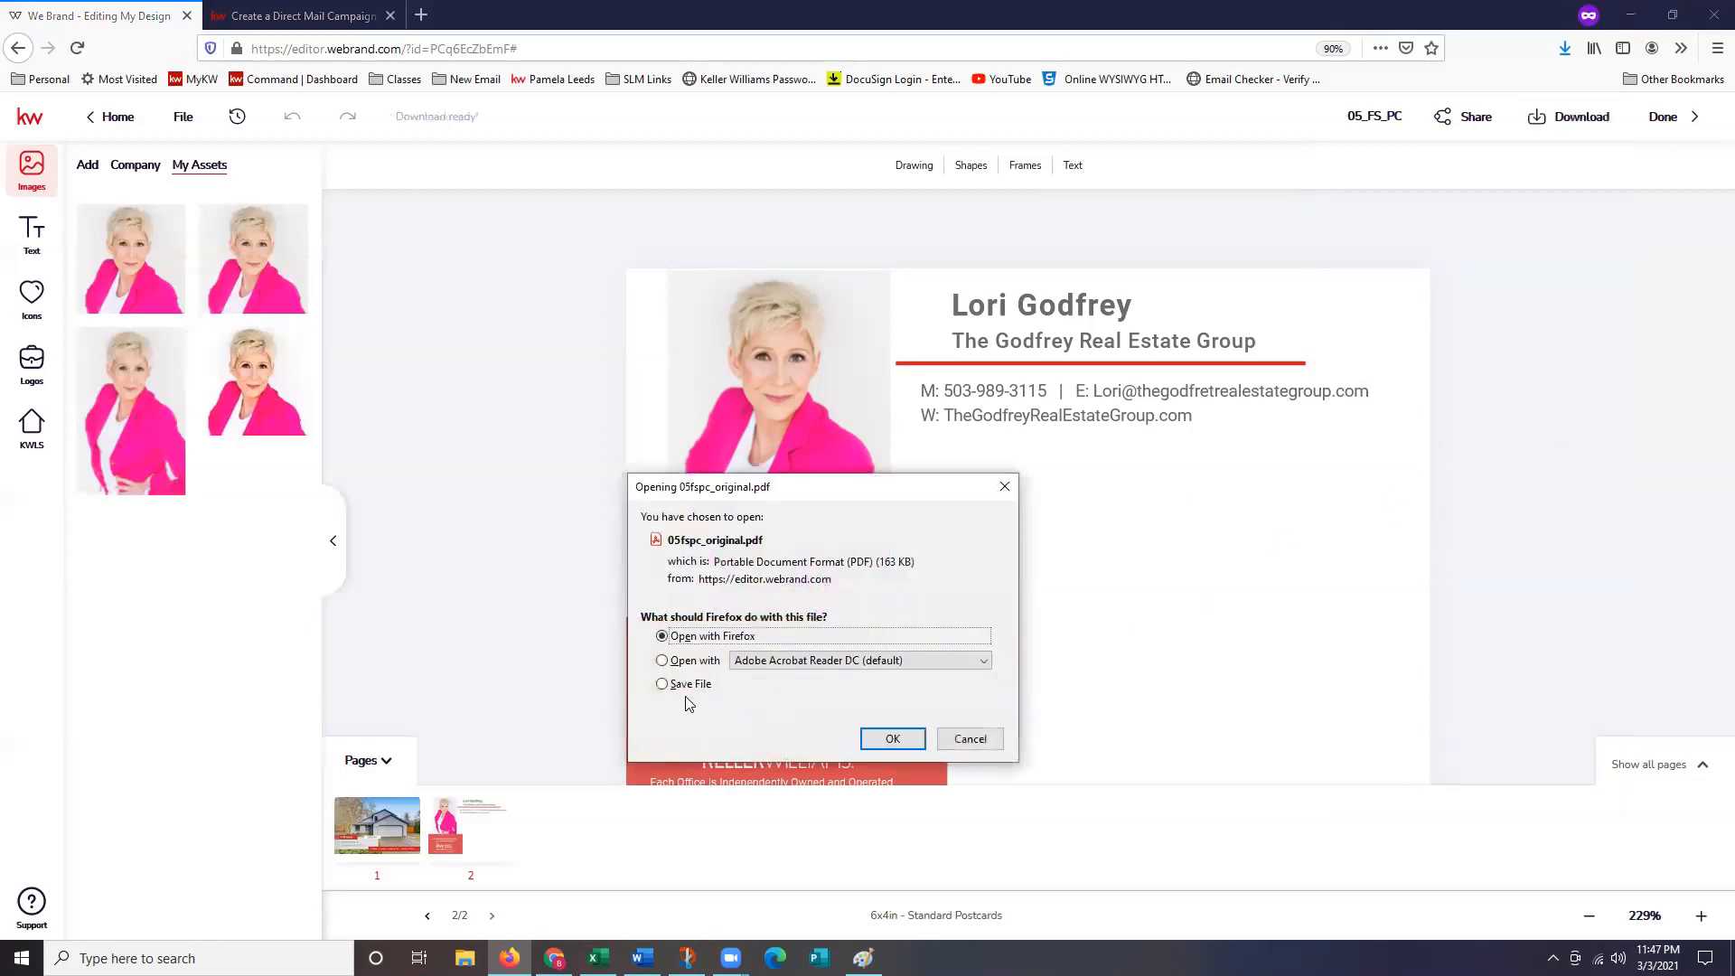
pyautogui.click(691, 685)
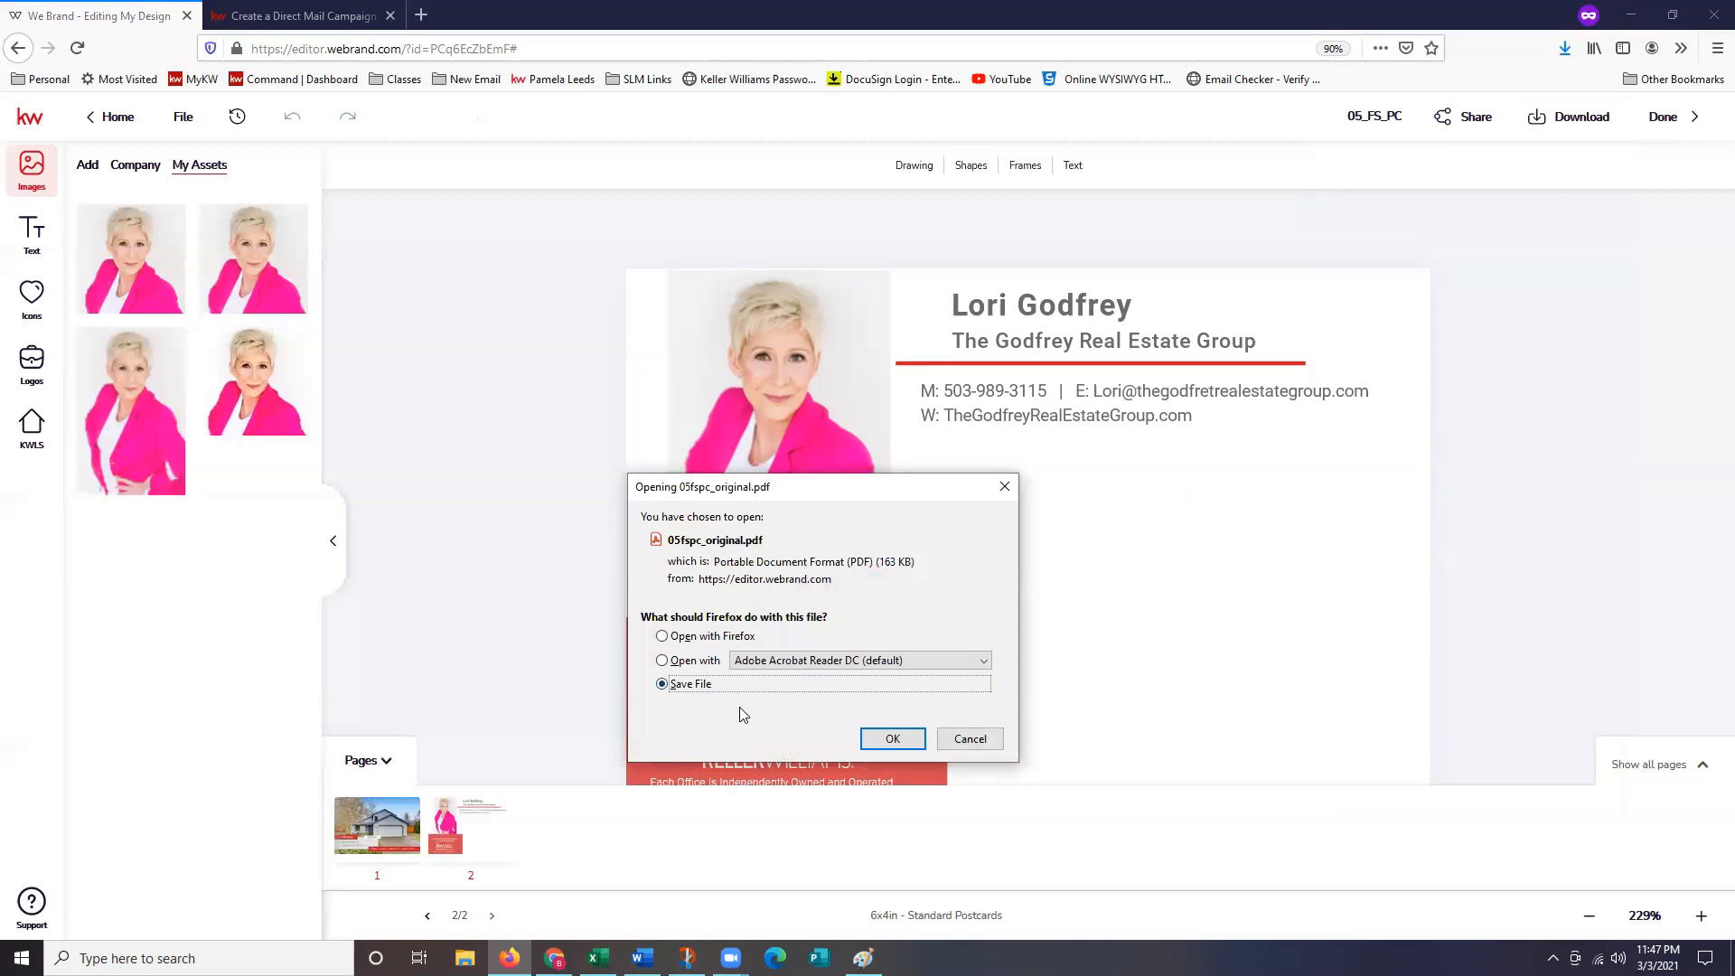
pyautogui.click(892, 739)
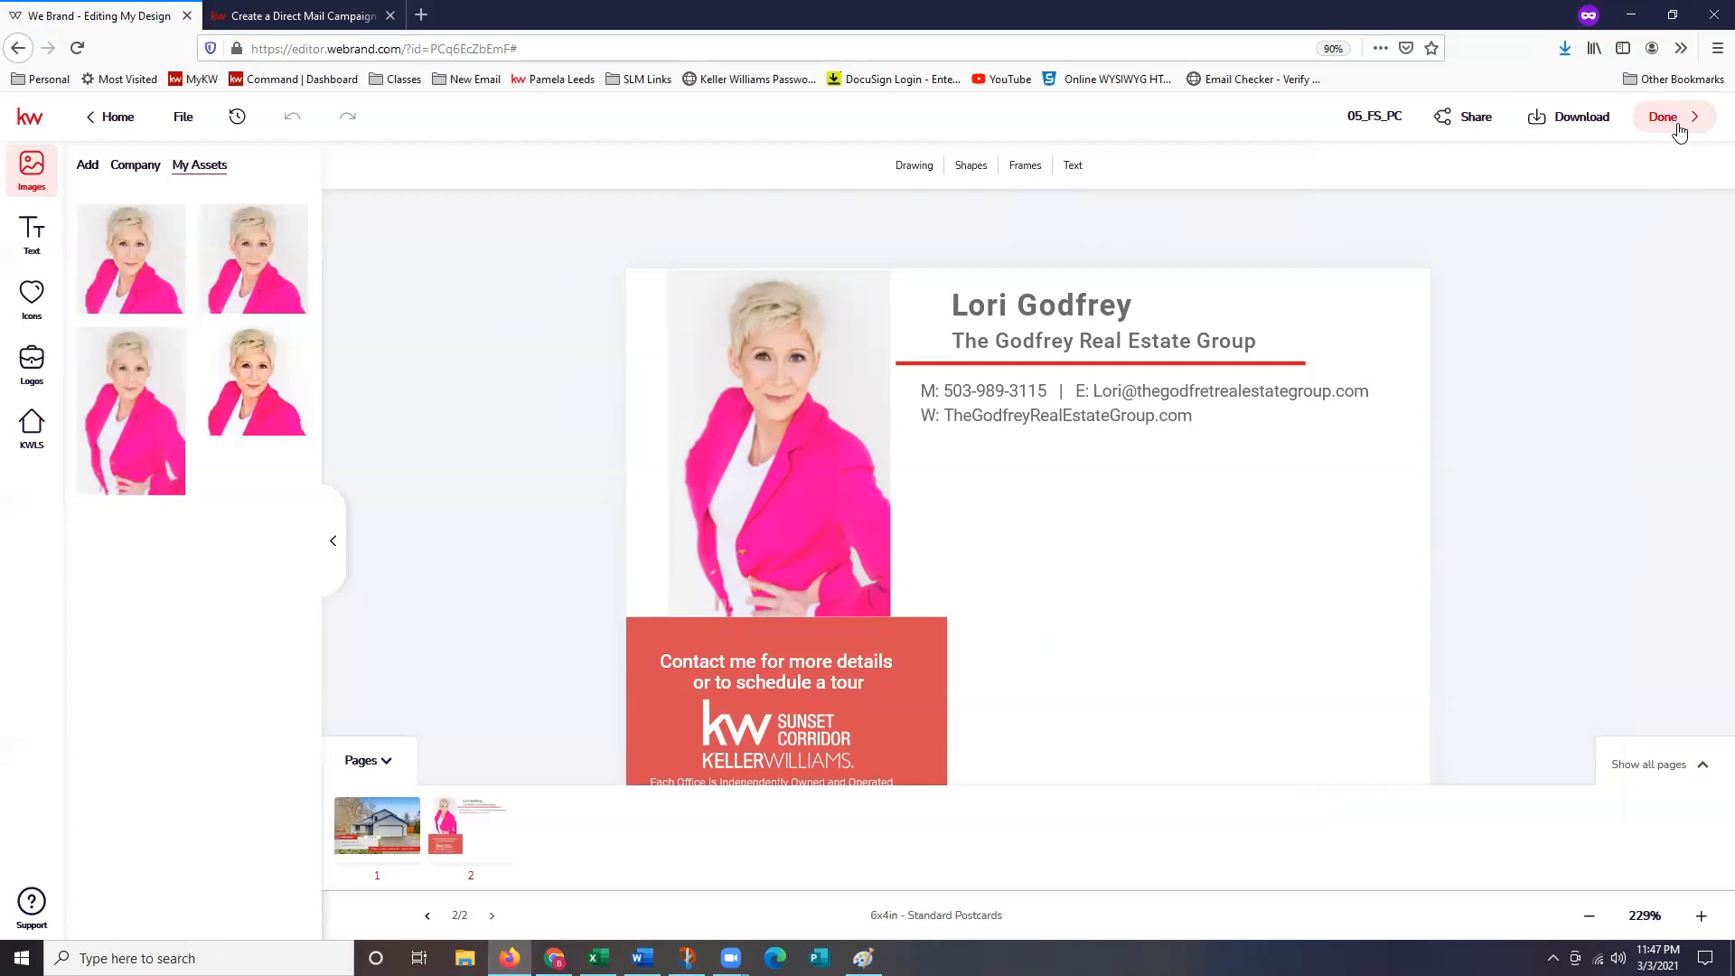
# Finish editing the postcard and go to the Campaigns dashboard.
pyautogui.click(1672, 122)
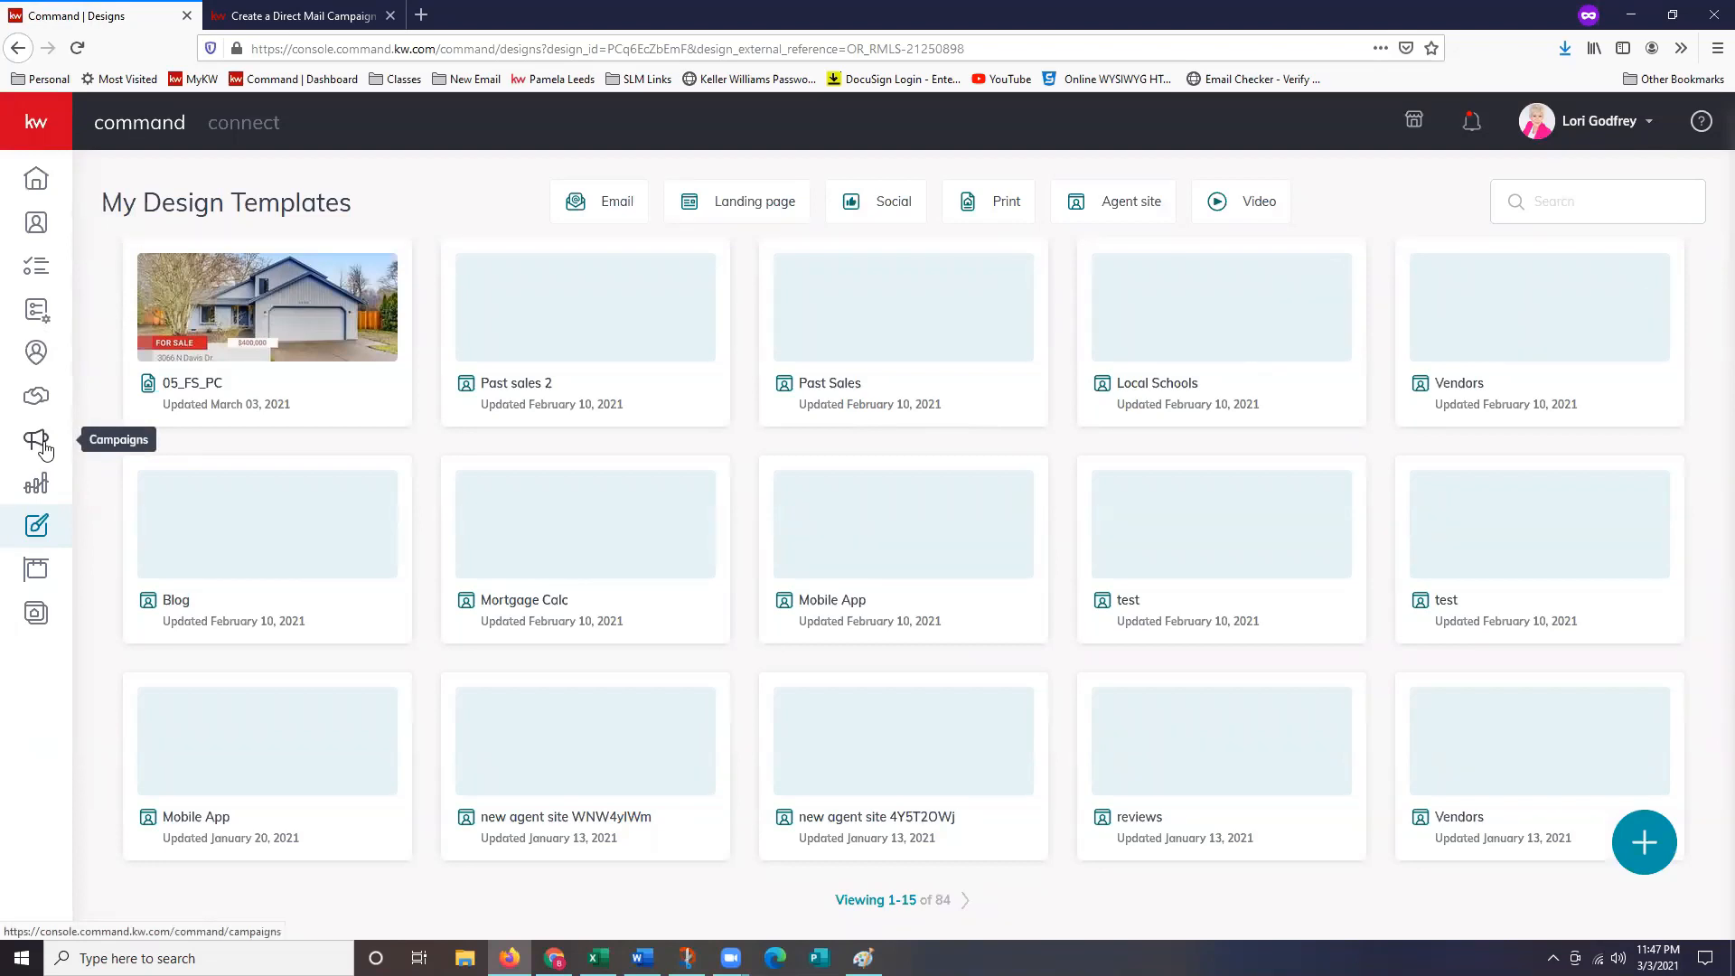
pyautogui.click(41, 444)
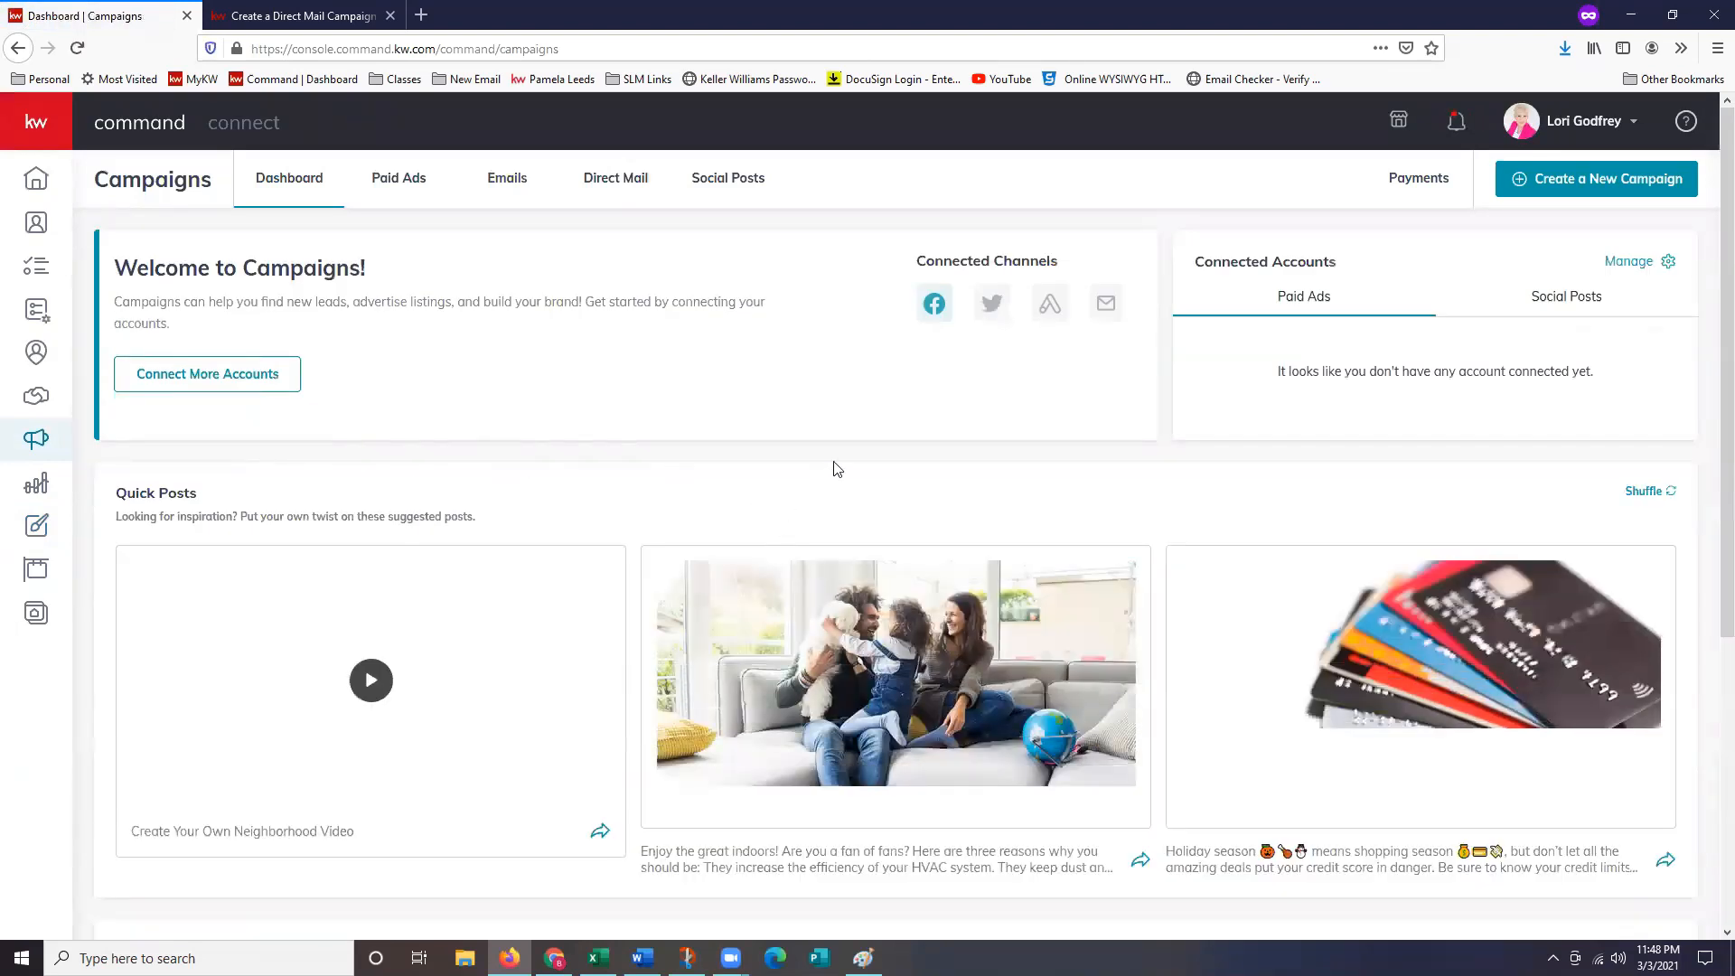
# Create a new campaign of type Direct Mail.
pyautogui.click(1589, 192)
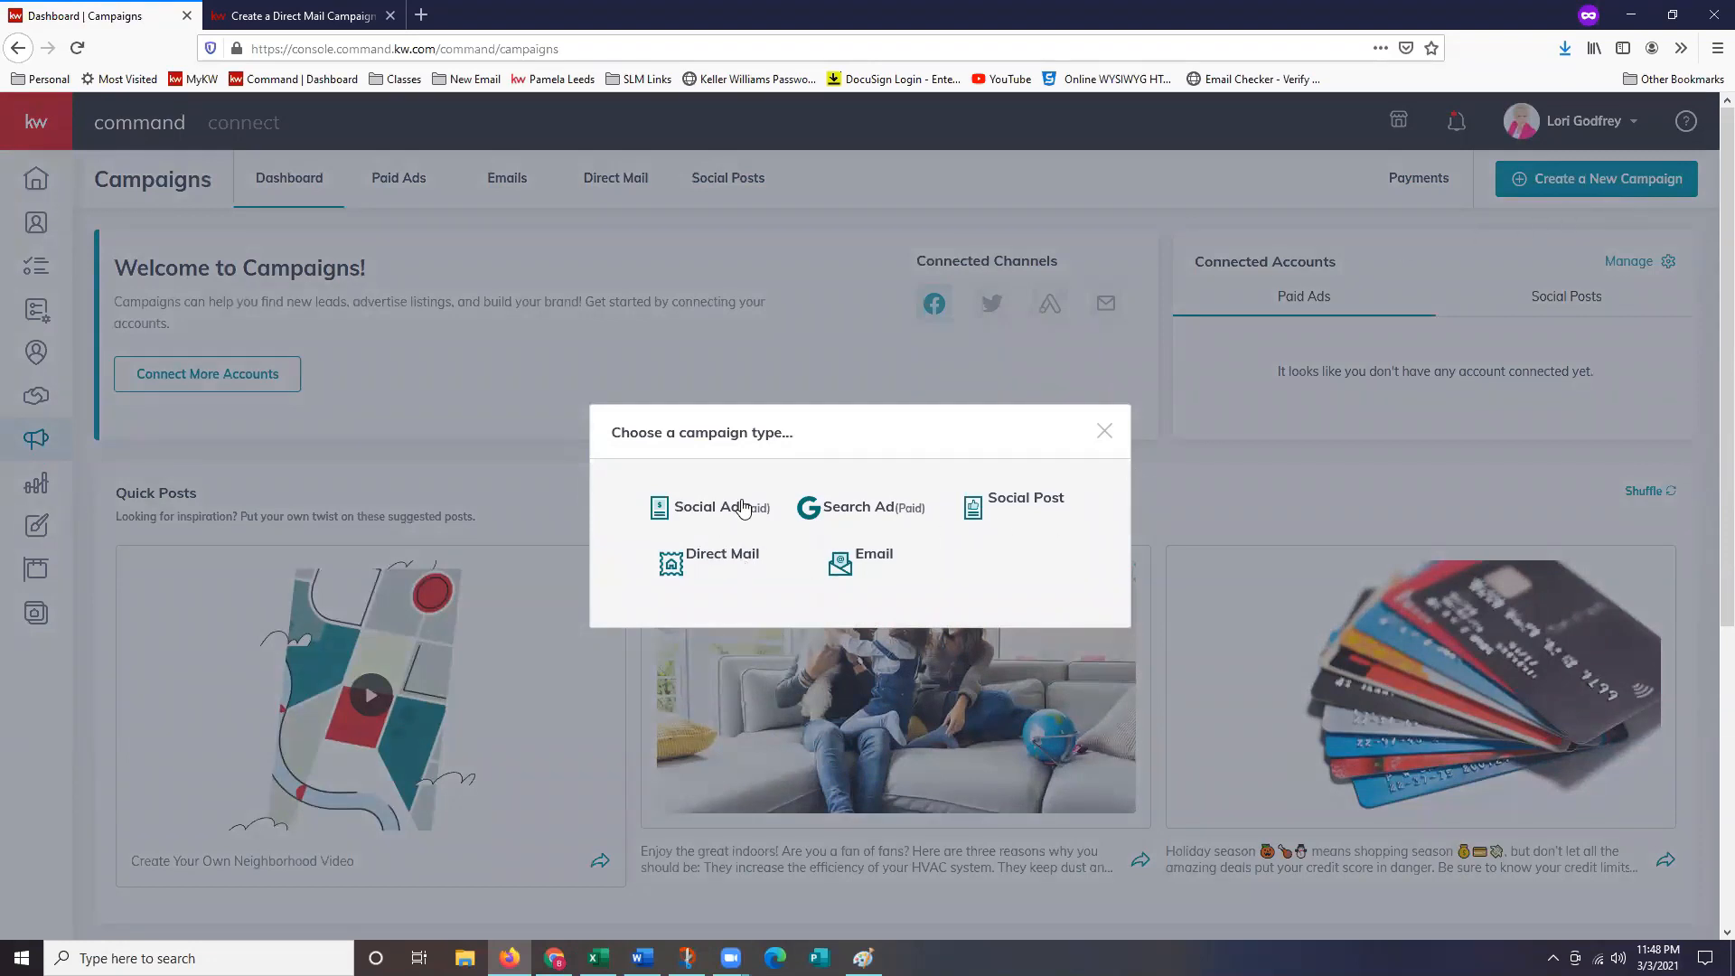
pyautogui.click(711, 576)
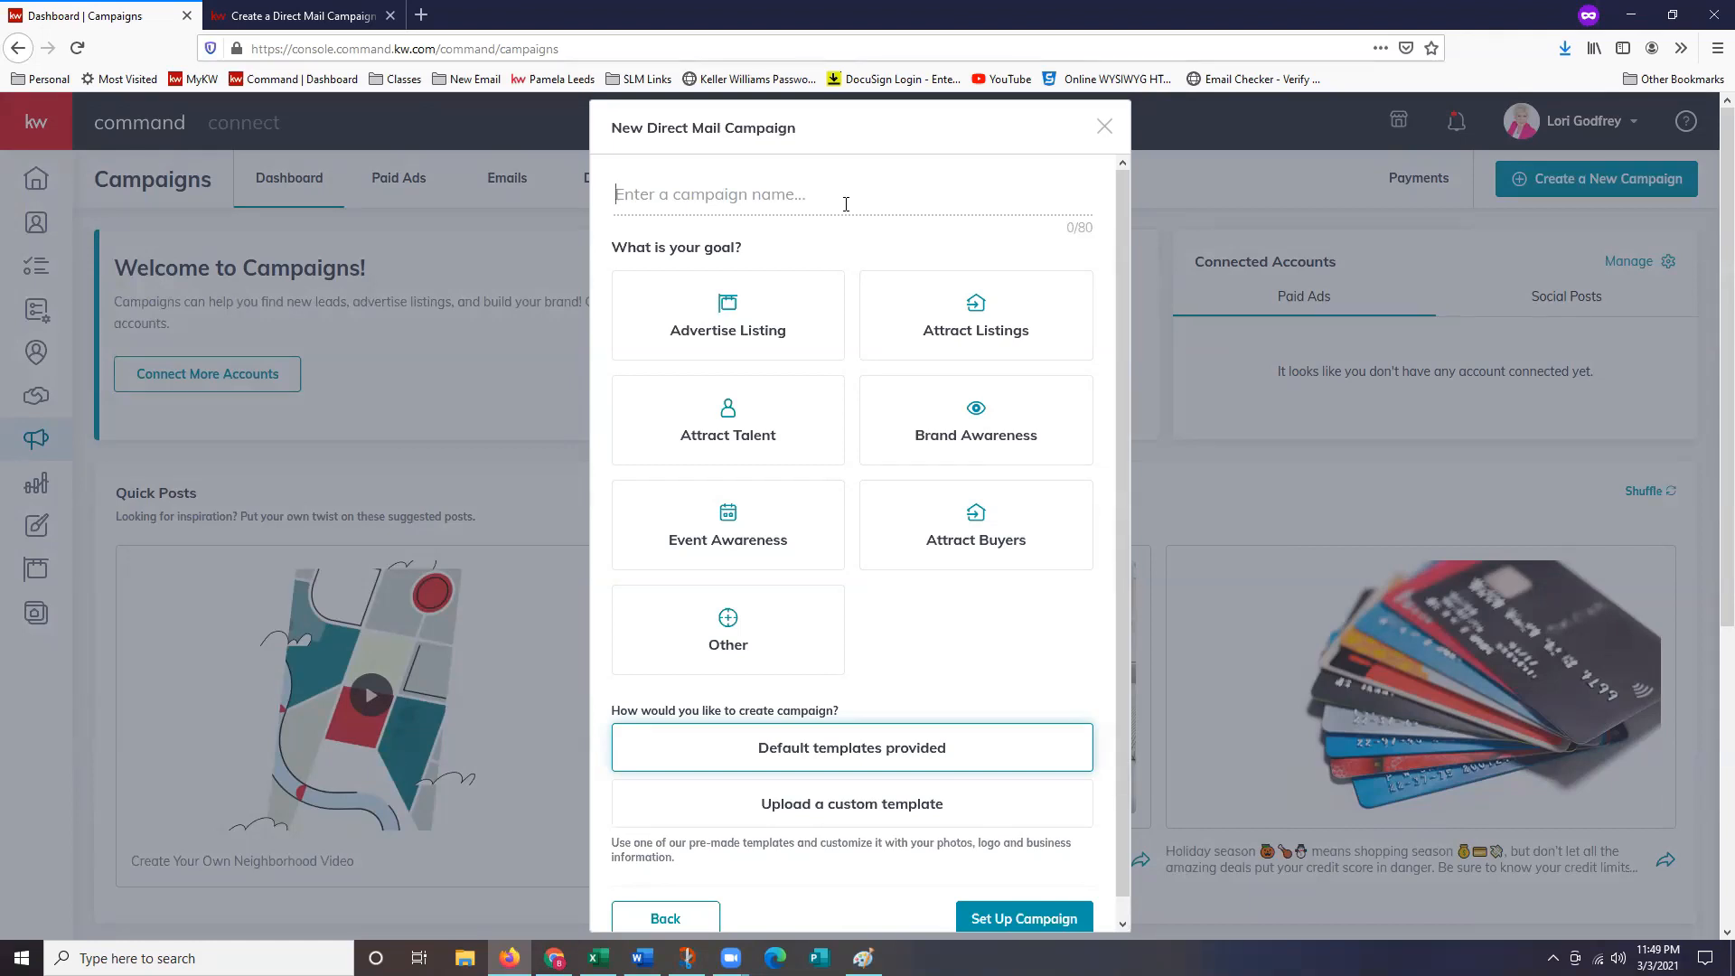
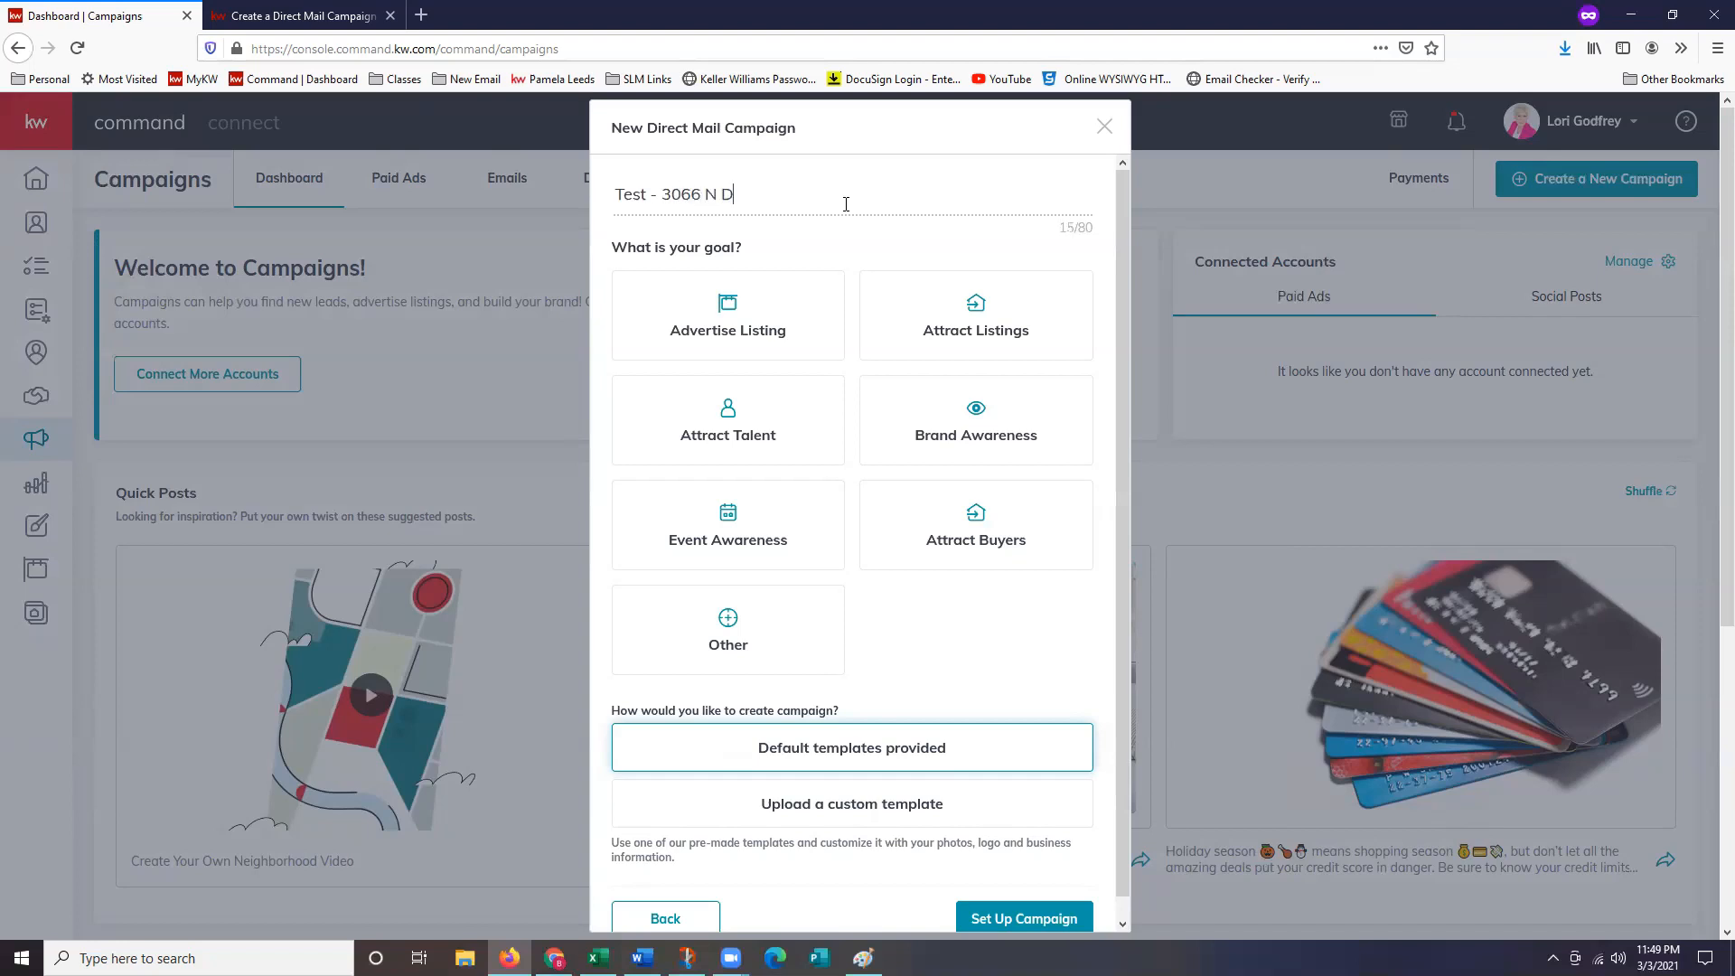
# Choose Advertise Listing as the campaign goal and scroll down to Set Up Campaign.
pyautogui.click(776, 350)
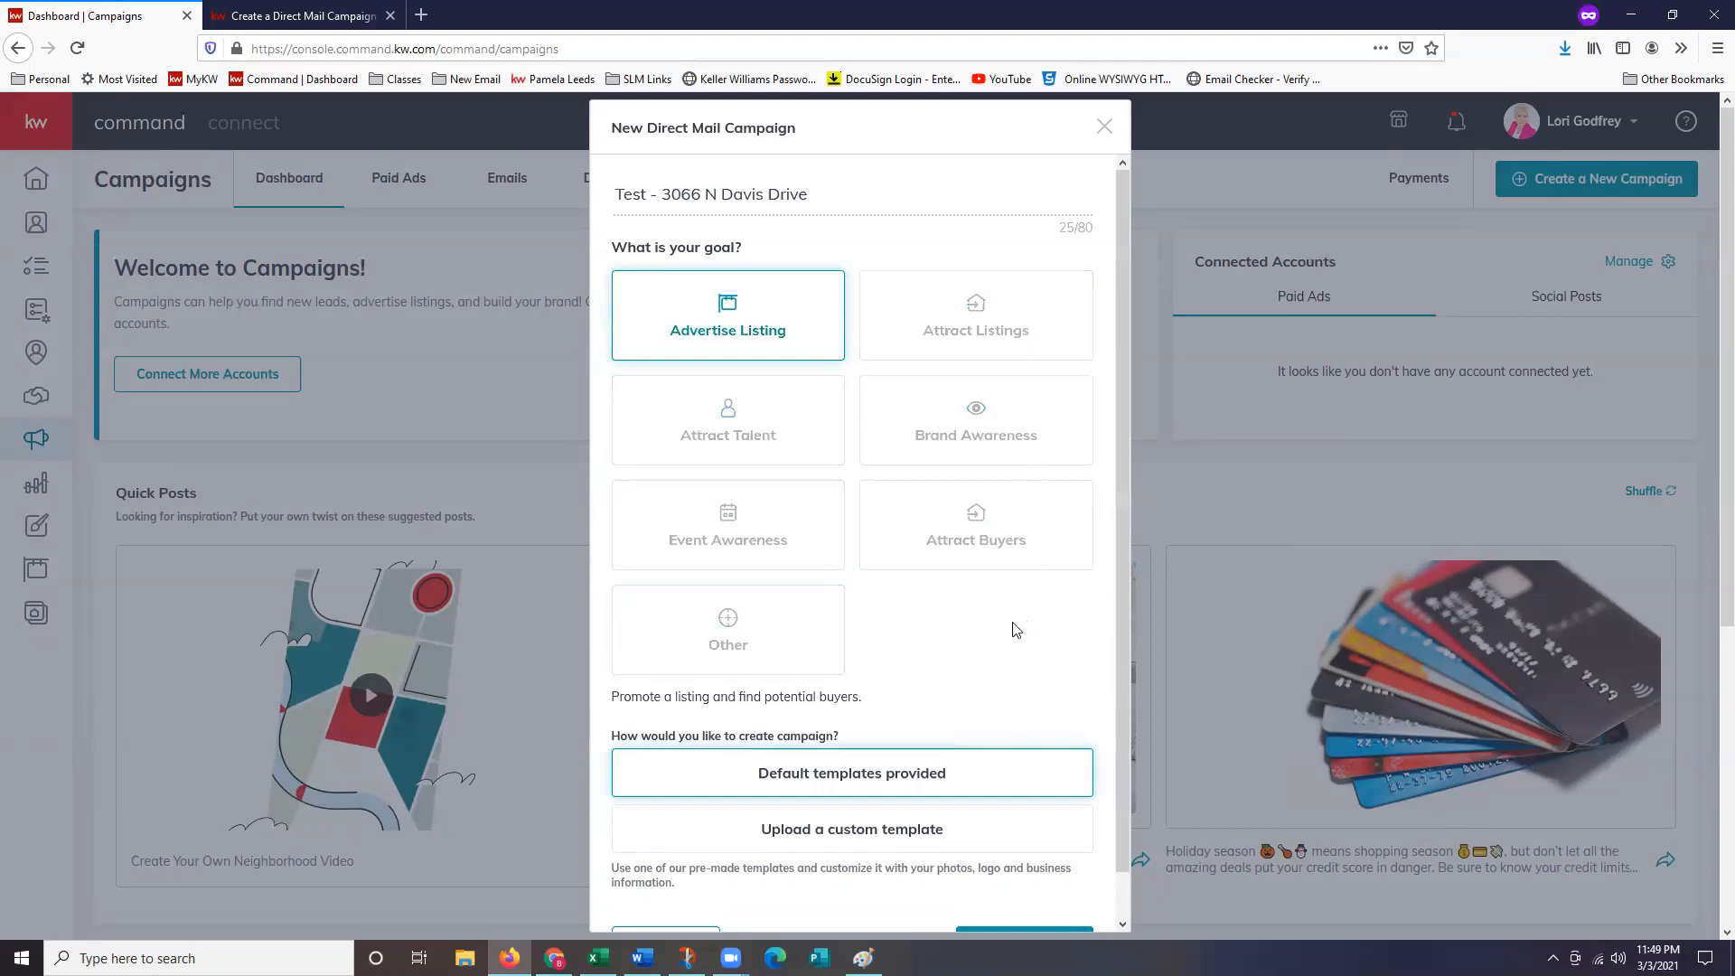
pyautogui.scroll(-1, 1020, 628)
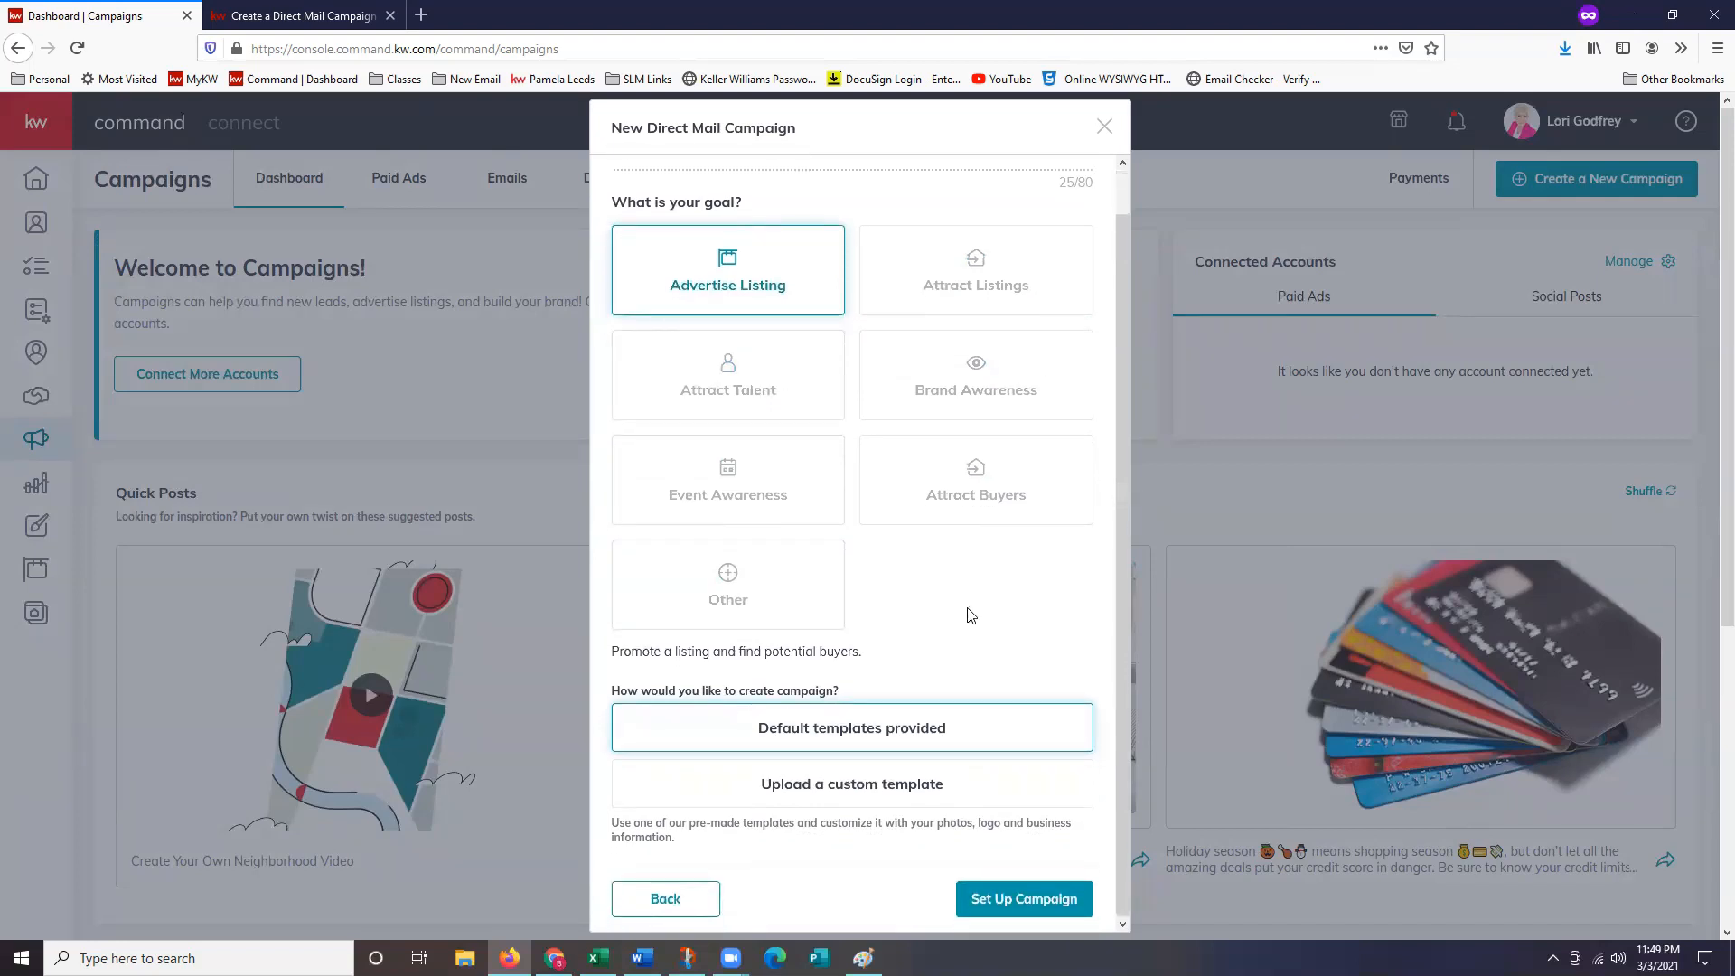
pyautogui.scroll(-1, 974, 609)
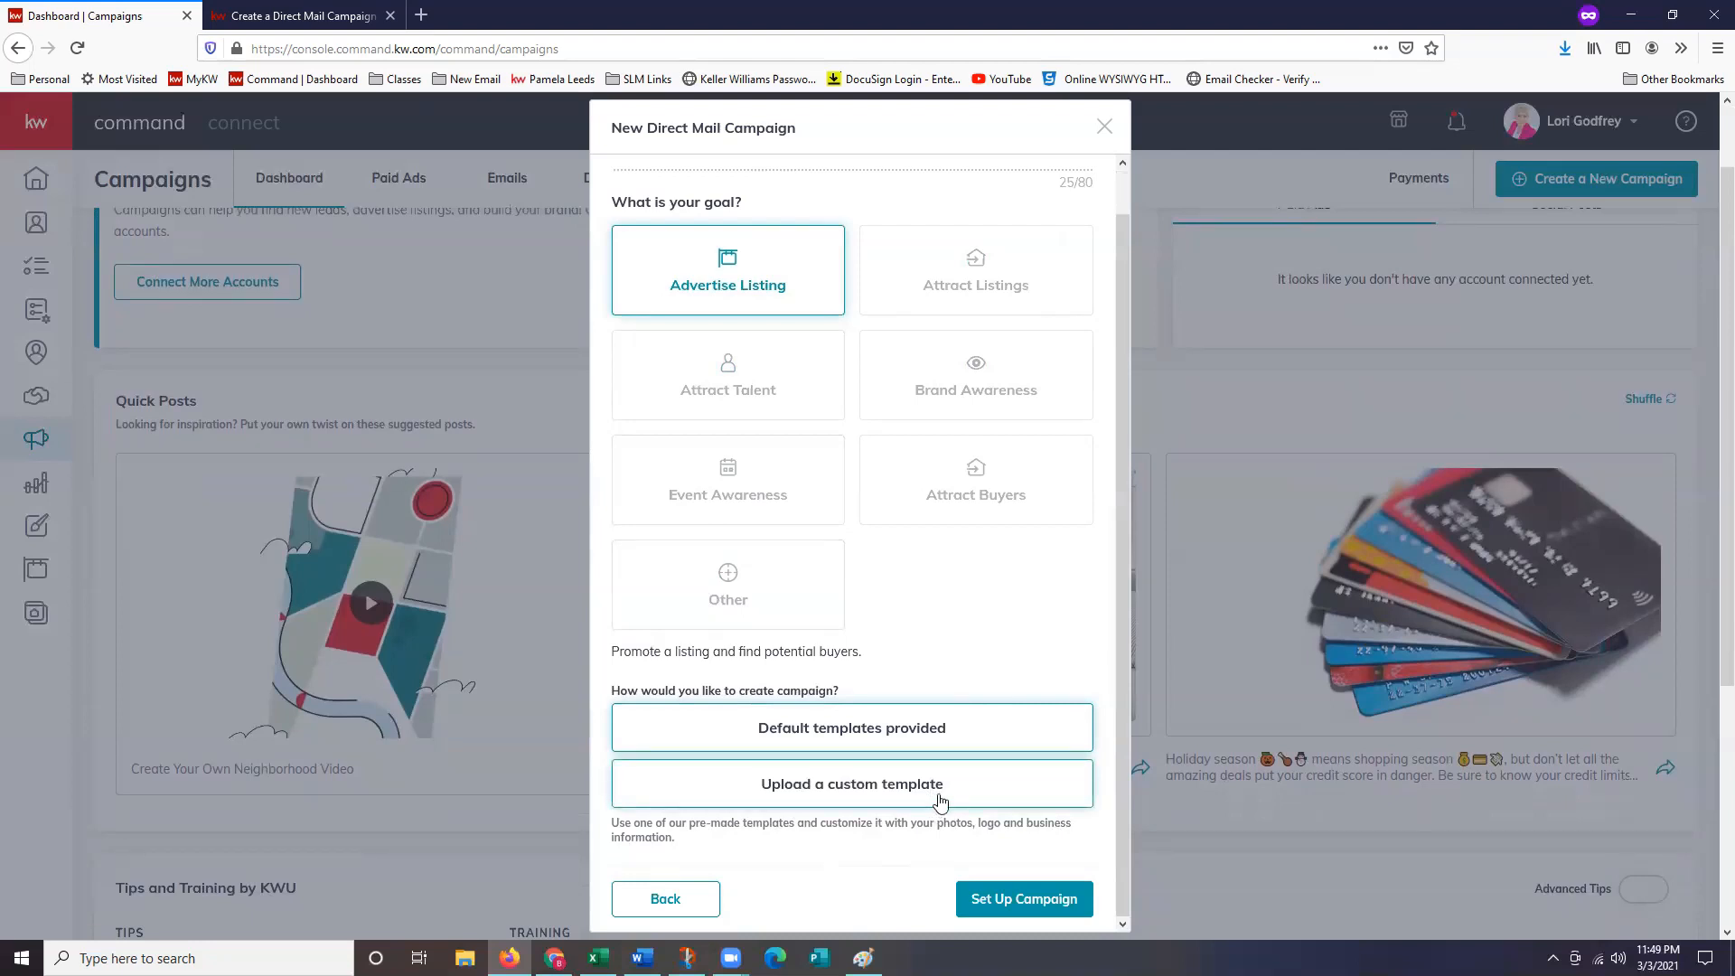
# Choose the custom template upload option for the Advertise Listing campaign and begin setup.
pyautogui.click(939, 802)
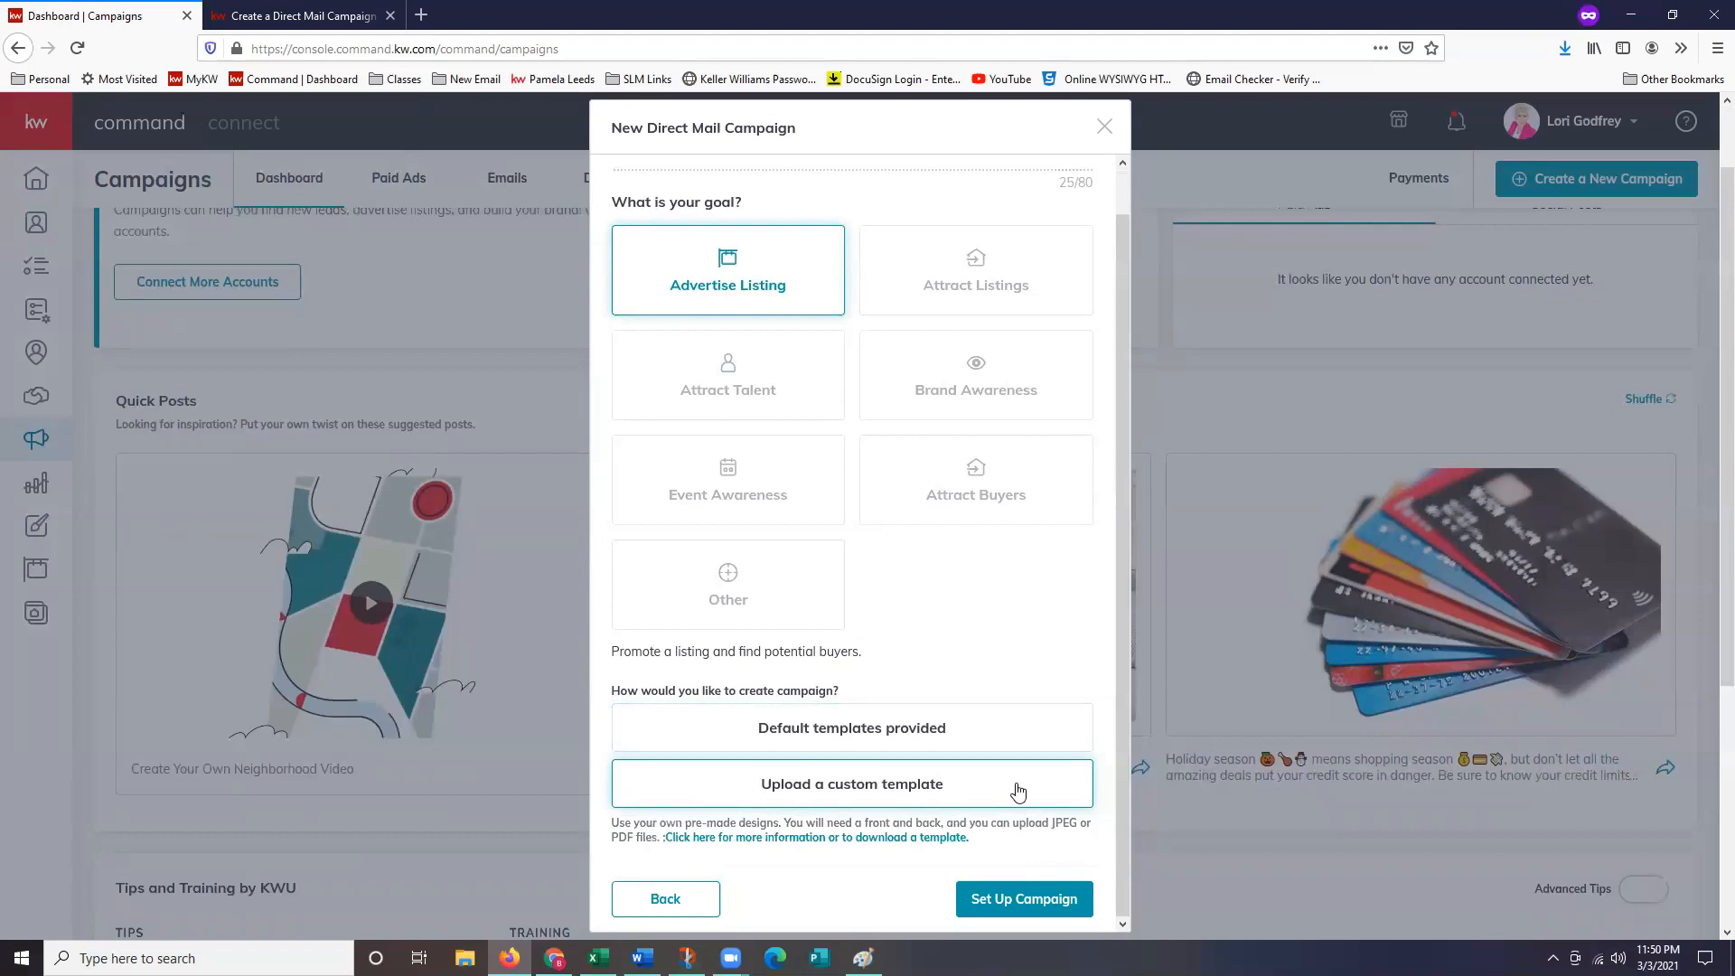
pyautogui.scroll(-1, 1018, 792)
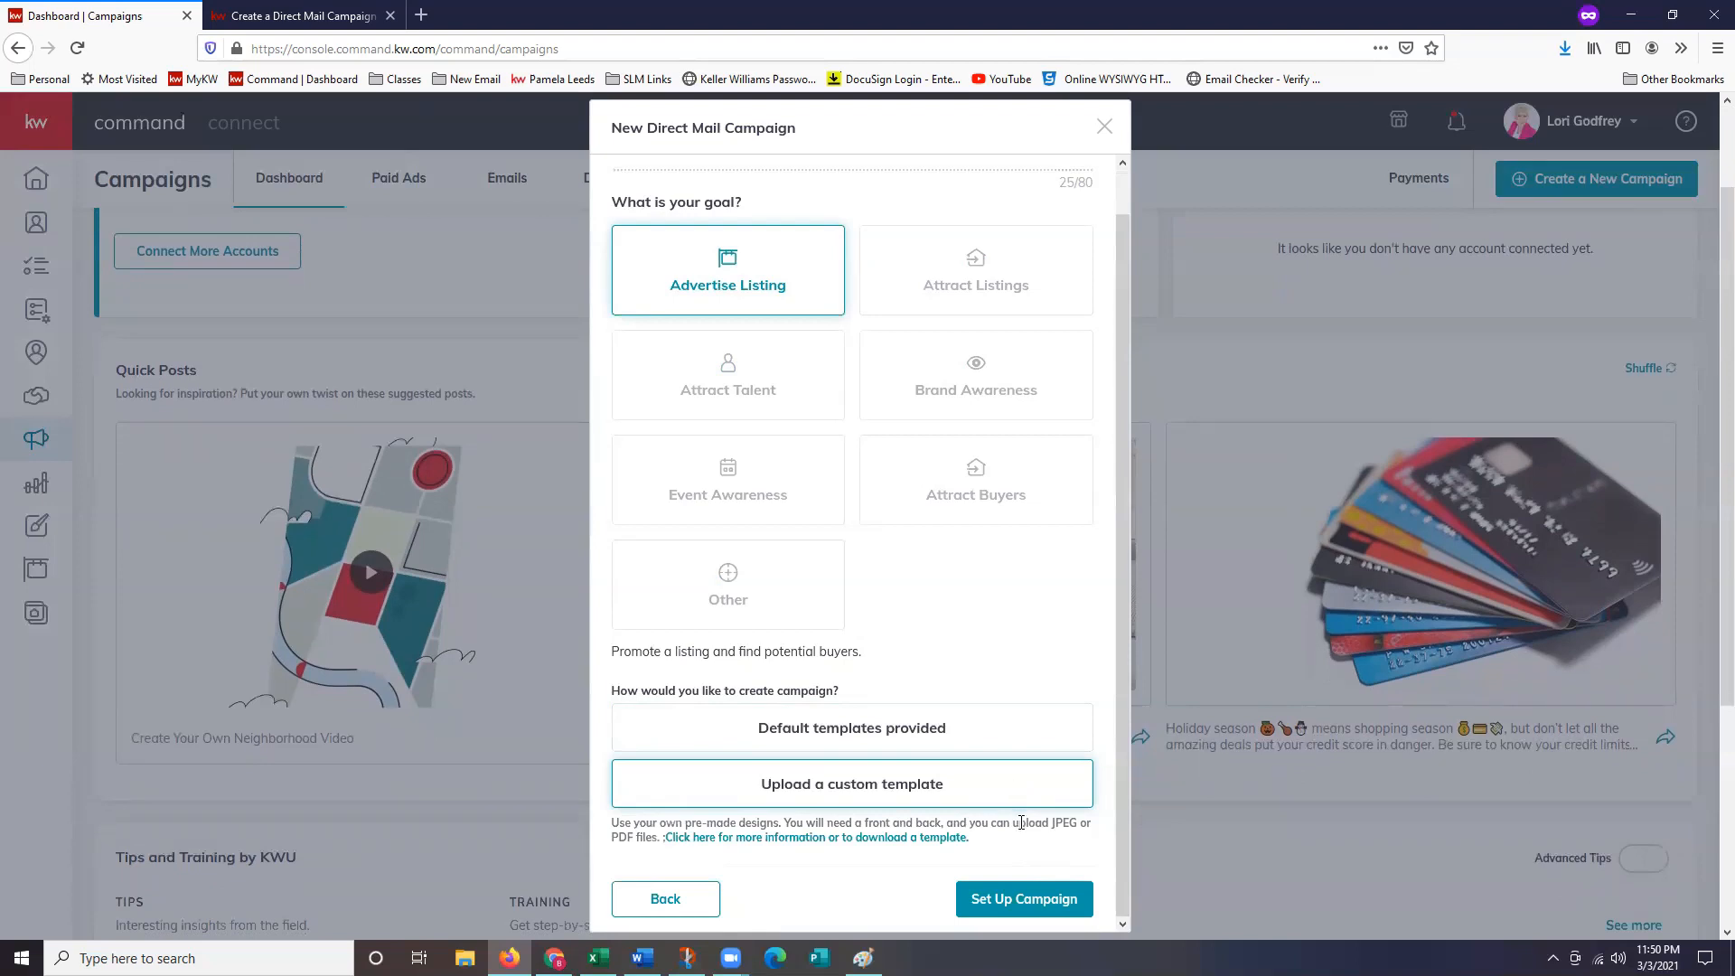
pyautogui.click(1051, 903)
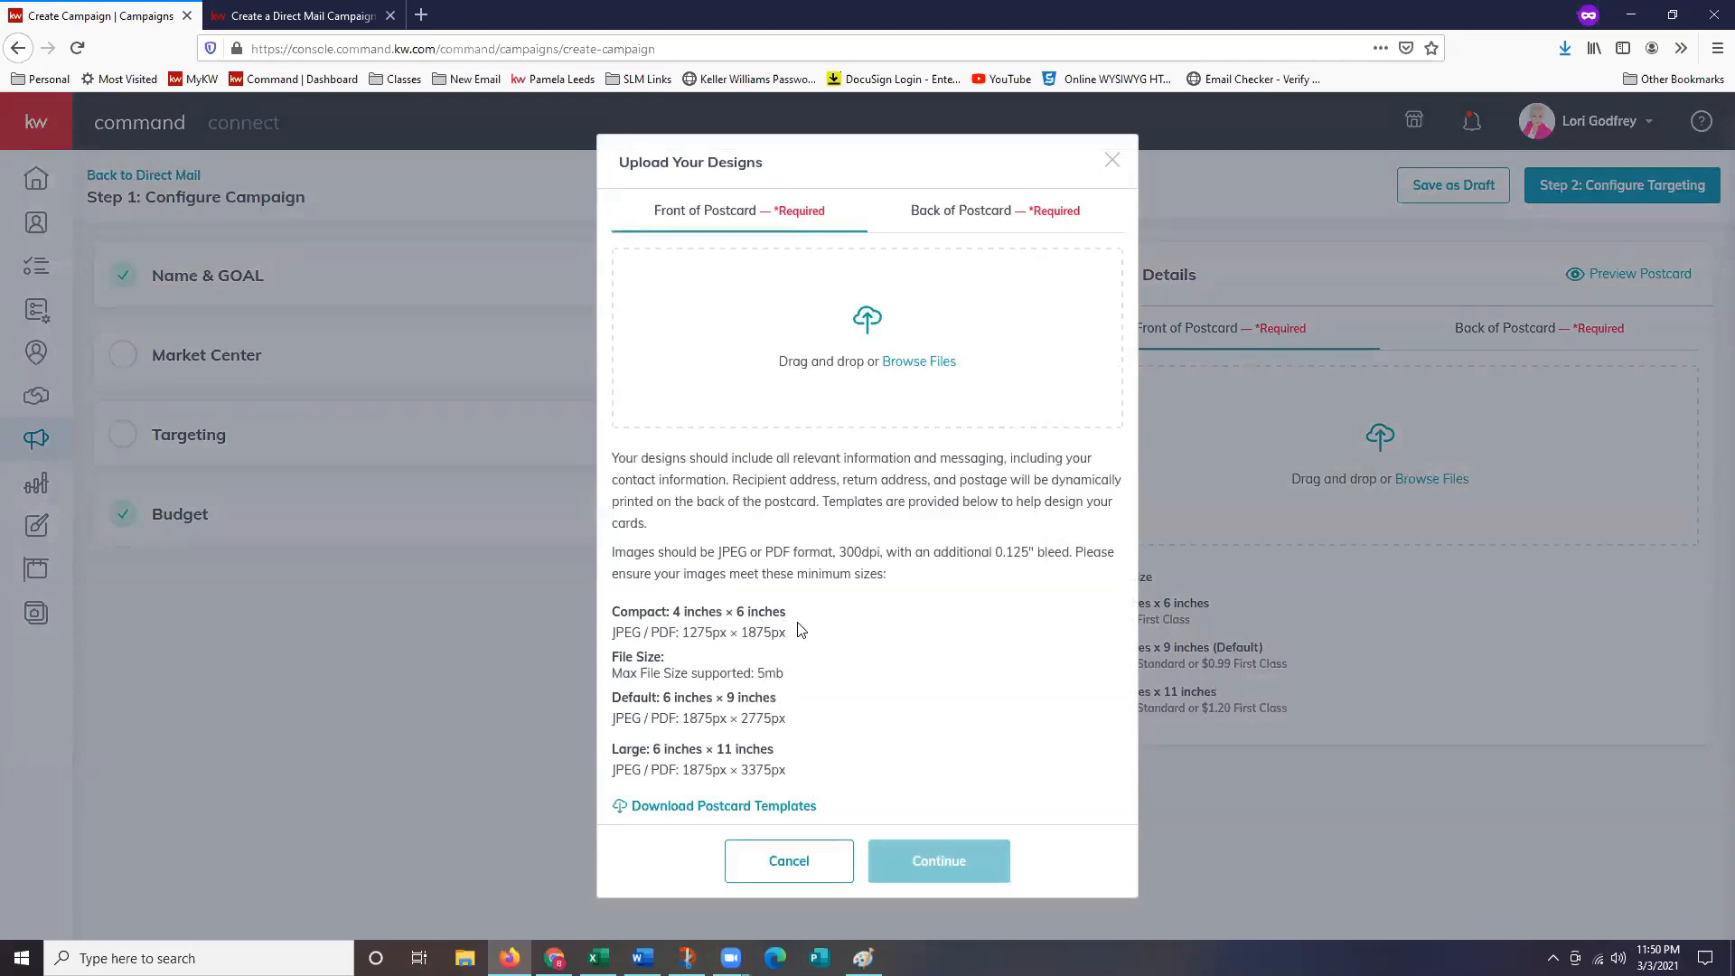
# Review the required pixel sizes for Compact, Default and Large postcards, then switch to Paint.
pyautogui.moveTo(612, 609); pyautogui.dragTo(816, 647)
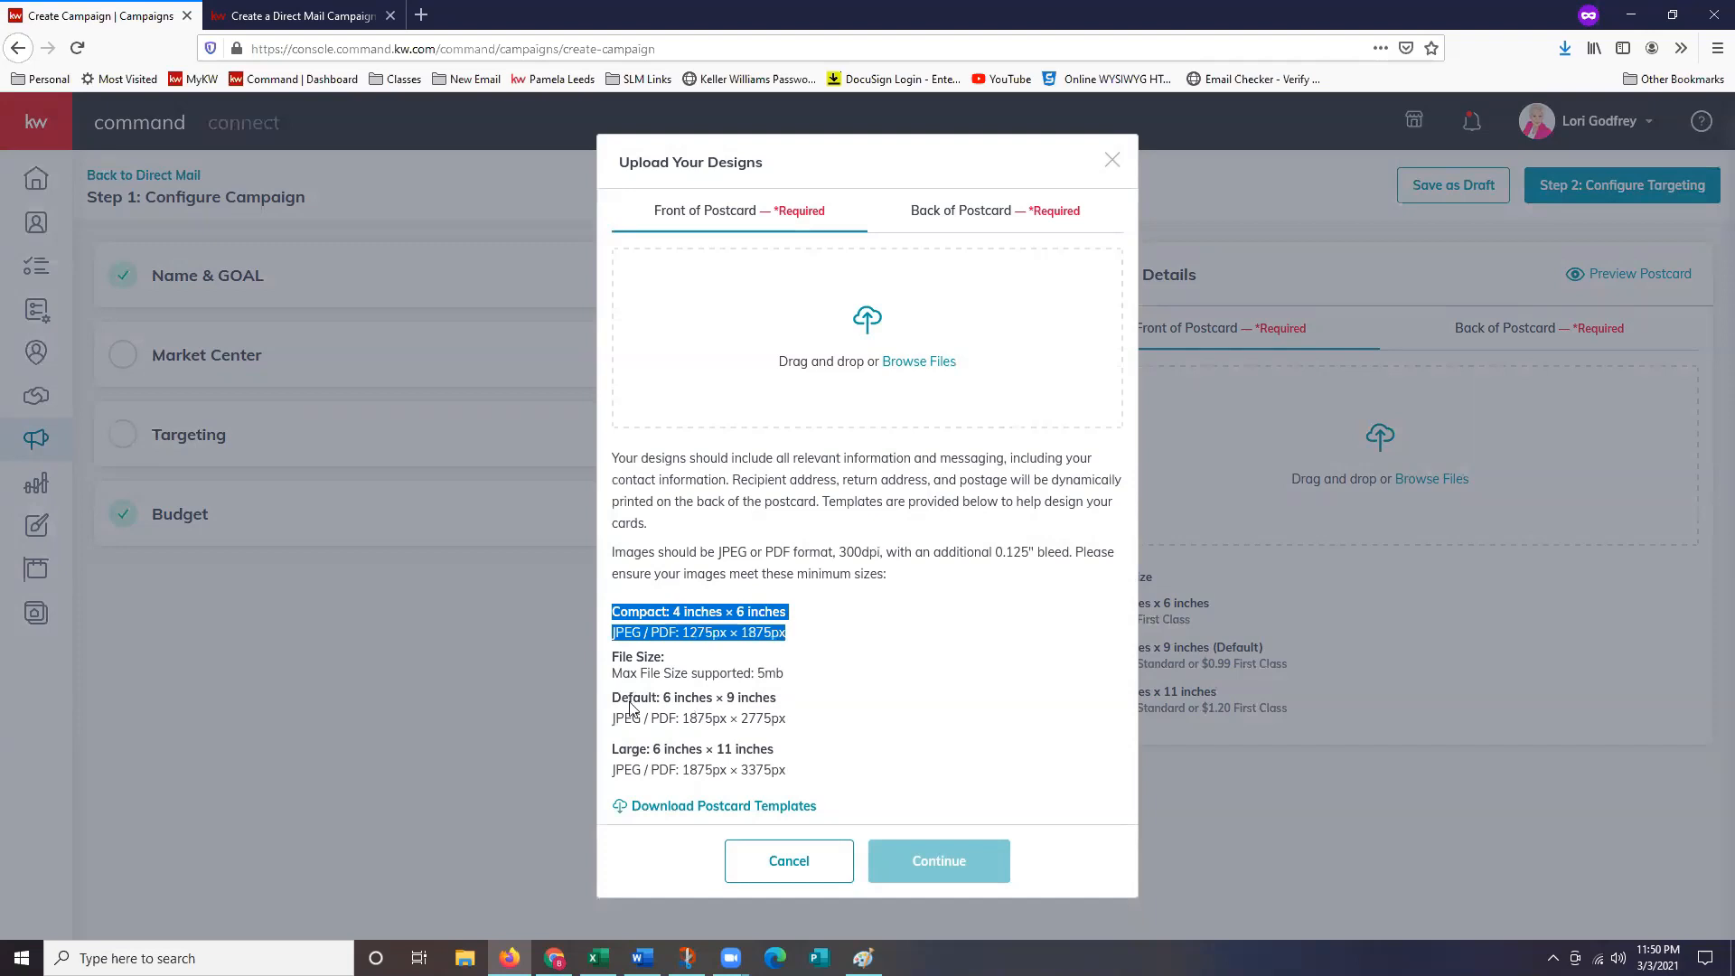
pyautogui.moveTo(614, 698); pyautogui.dragTo(850, 784)
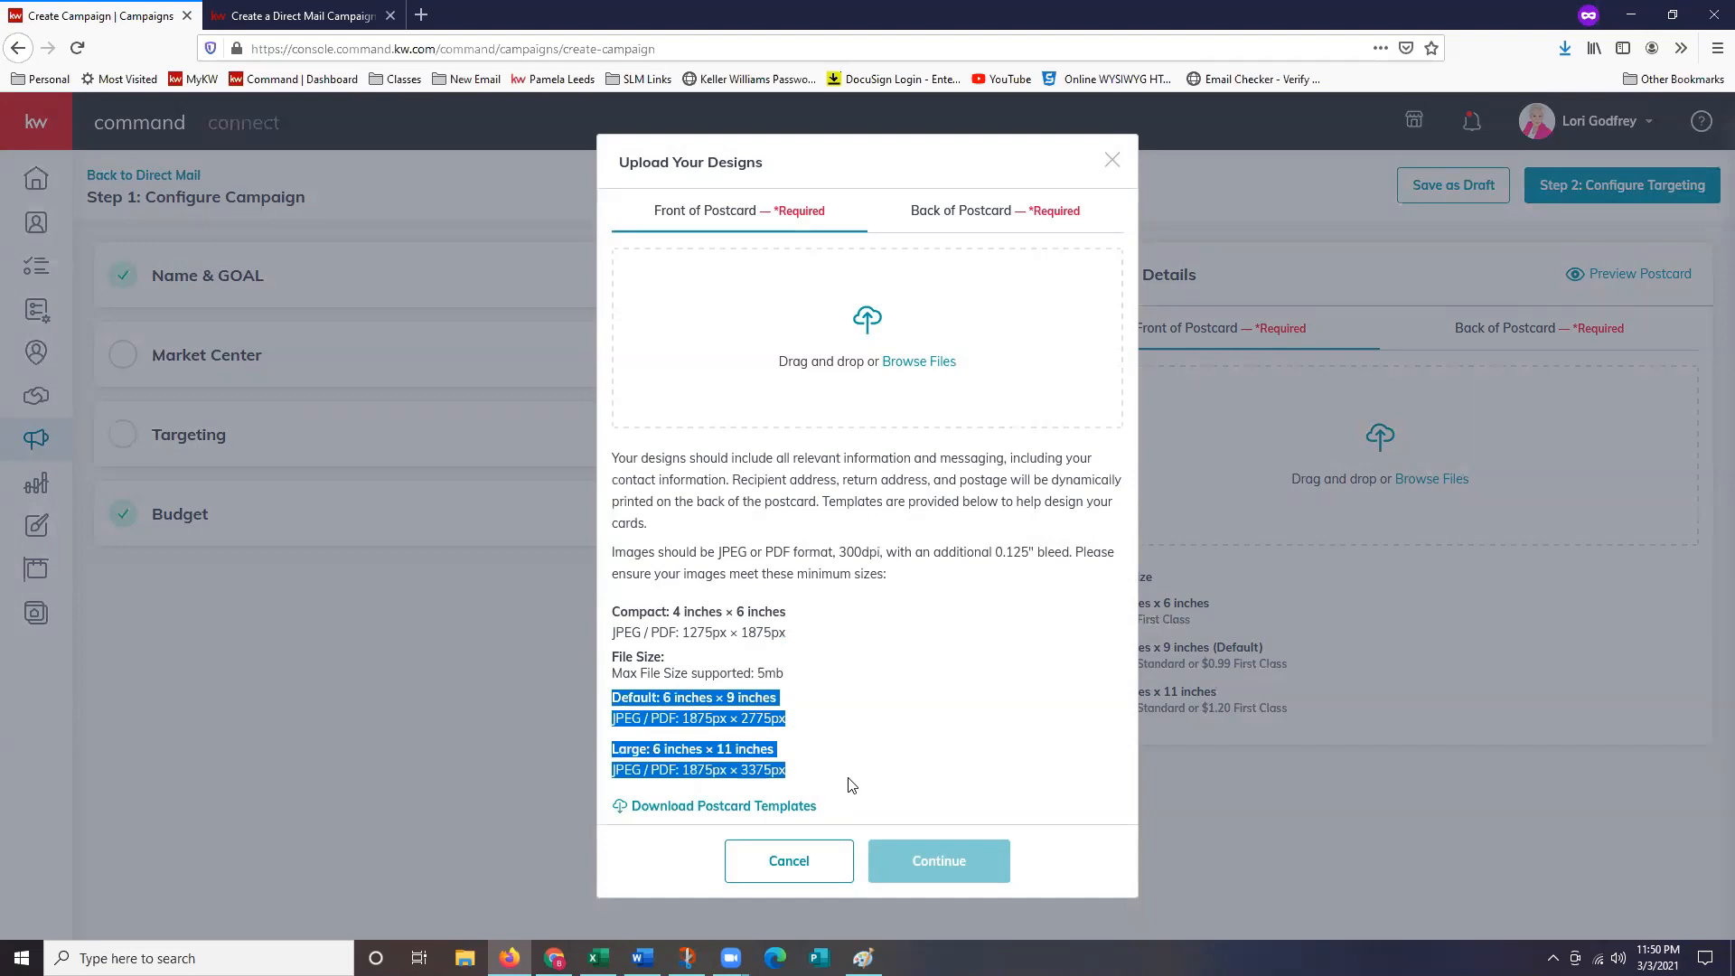
pyautogui.click(860, 745)
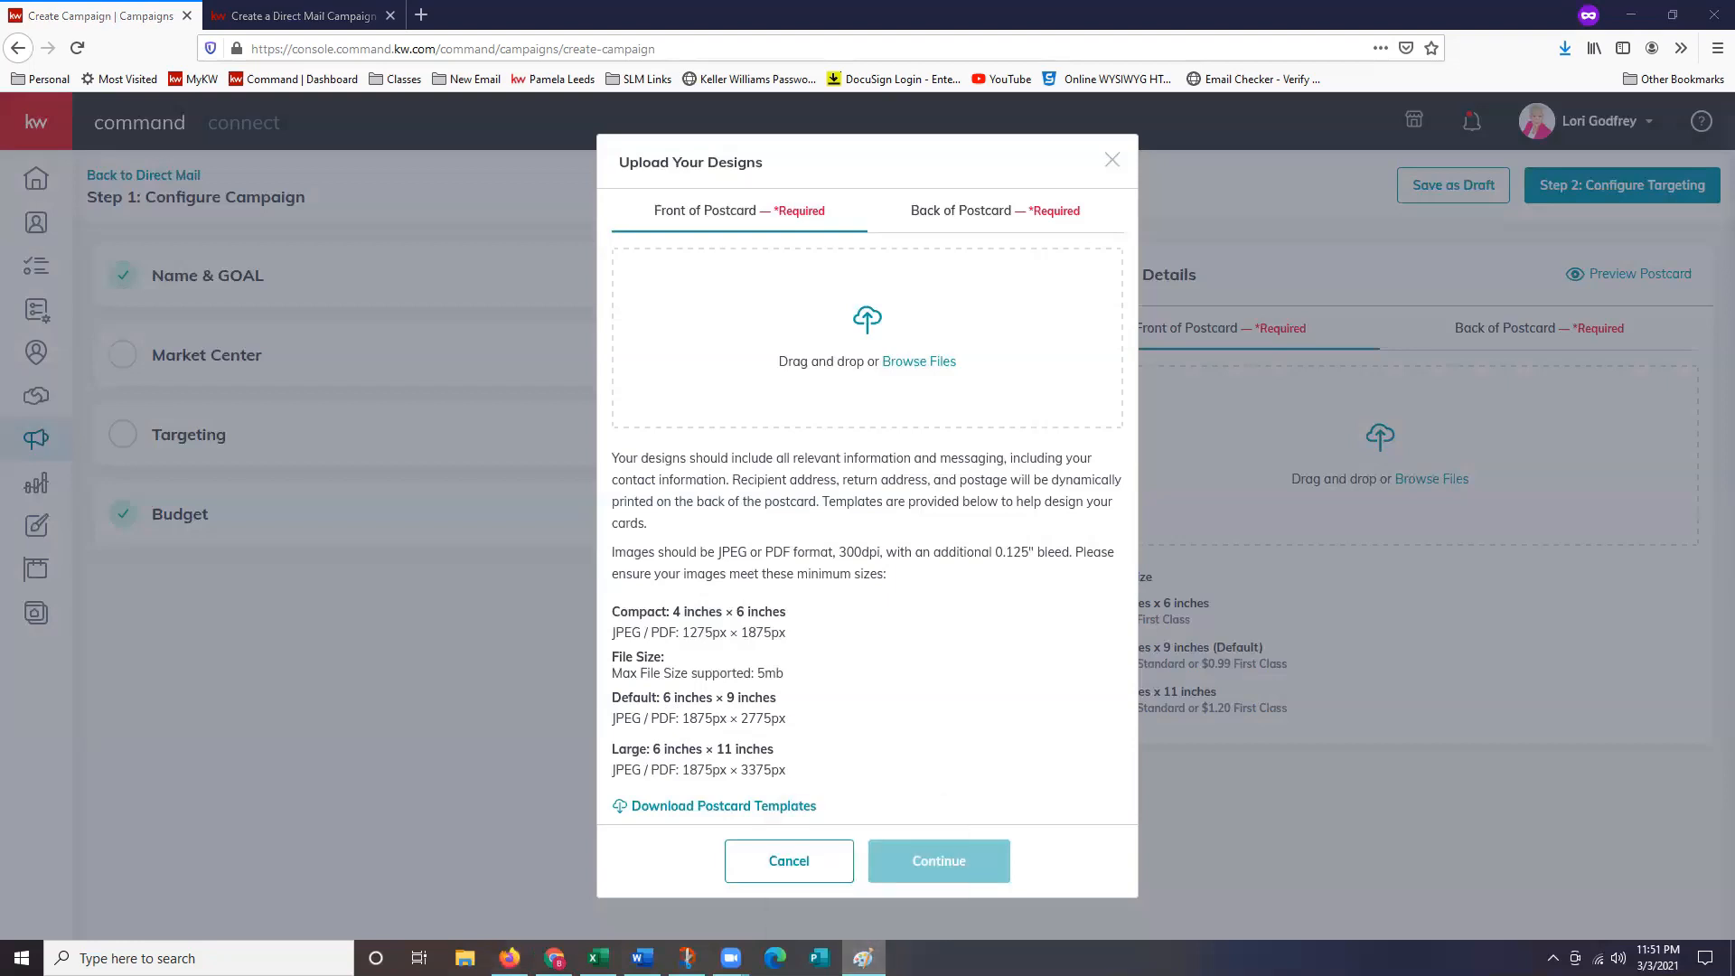
pyautogui.click(863, 958)
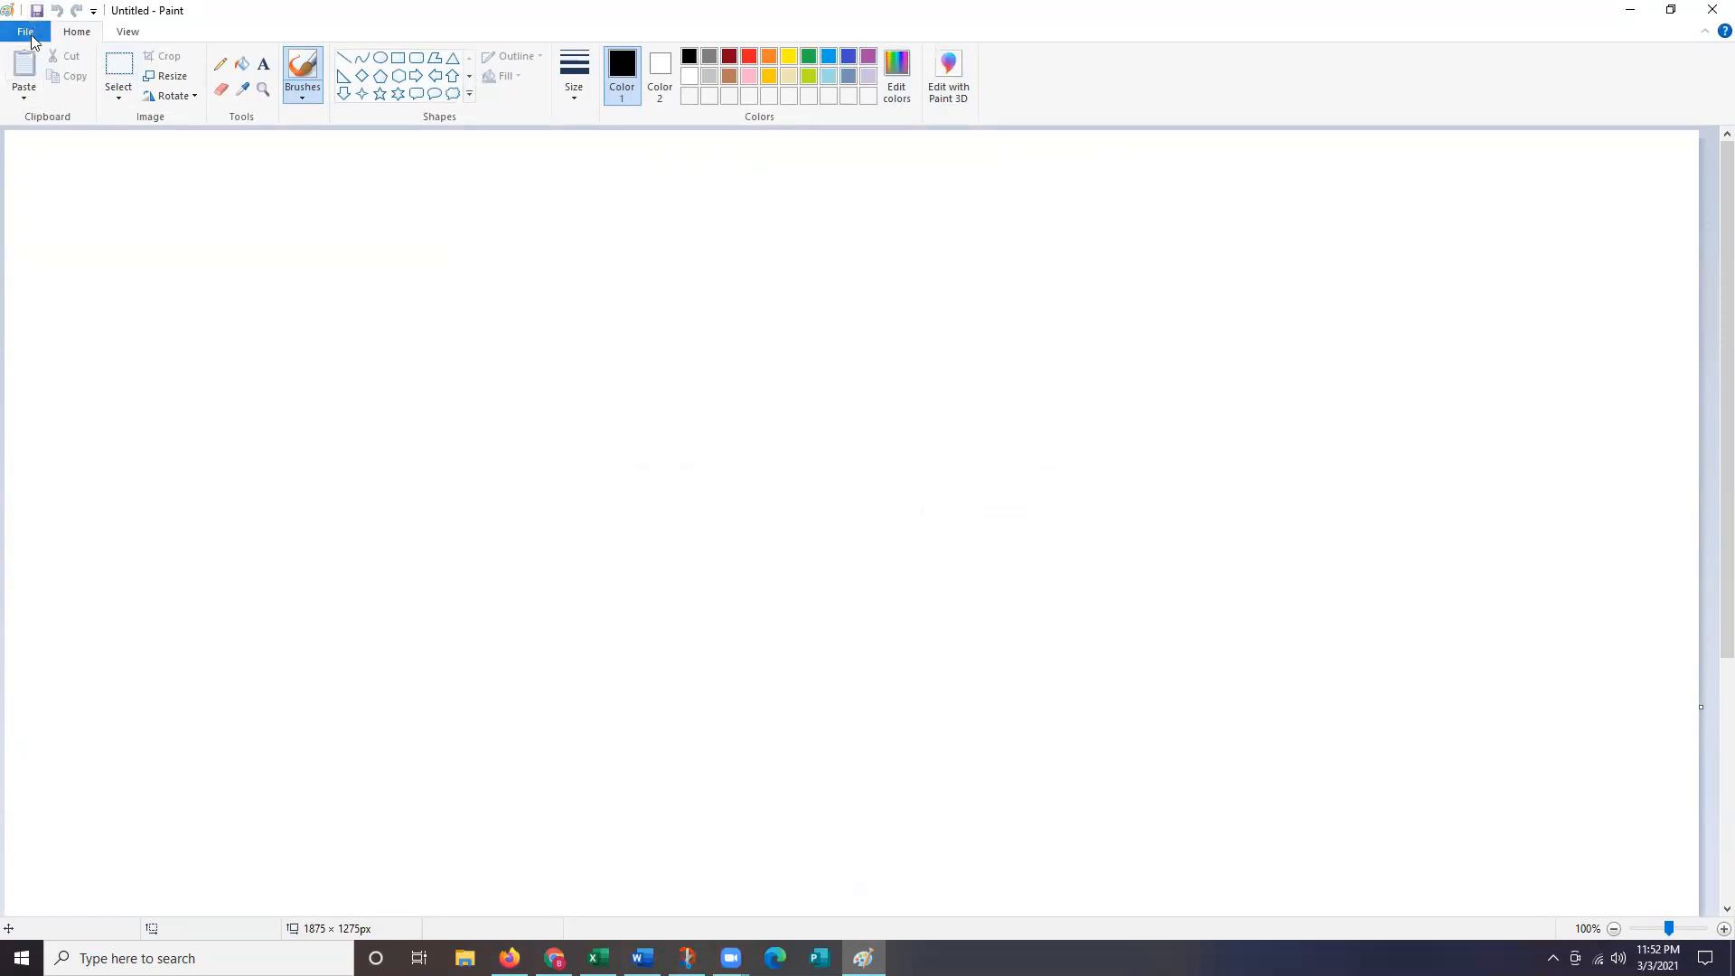
# Open the 'Front PC' image from Downloads in Paint and look over the full design.
pyautogui.click(36, 38)
pyautogui.click(59, 99)
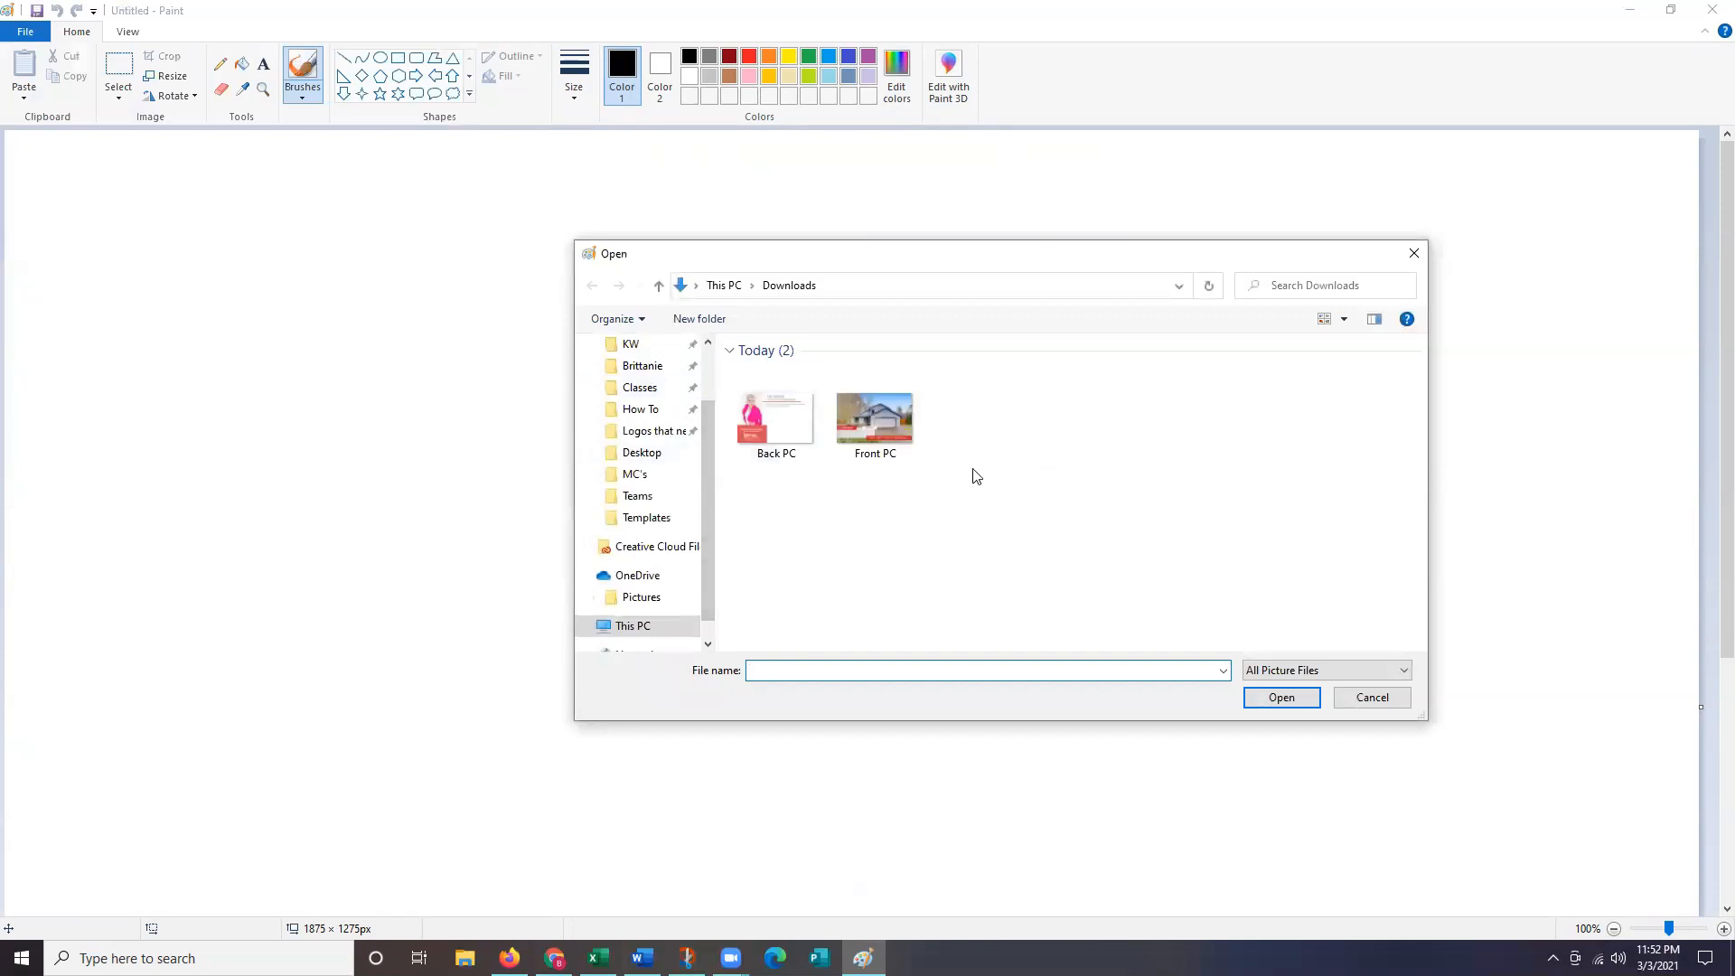
pyautogui.click(890, 432)
pyautogui.doubleClick(890, 427)
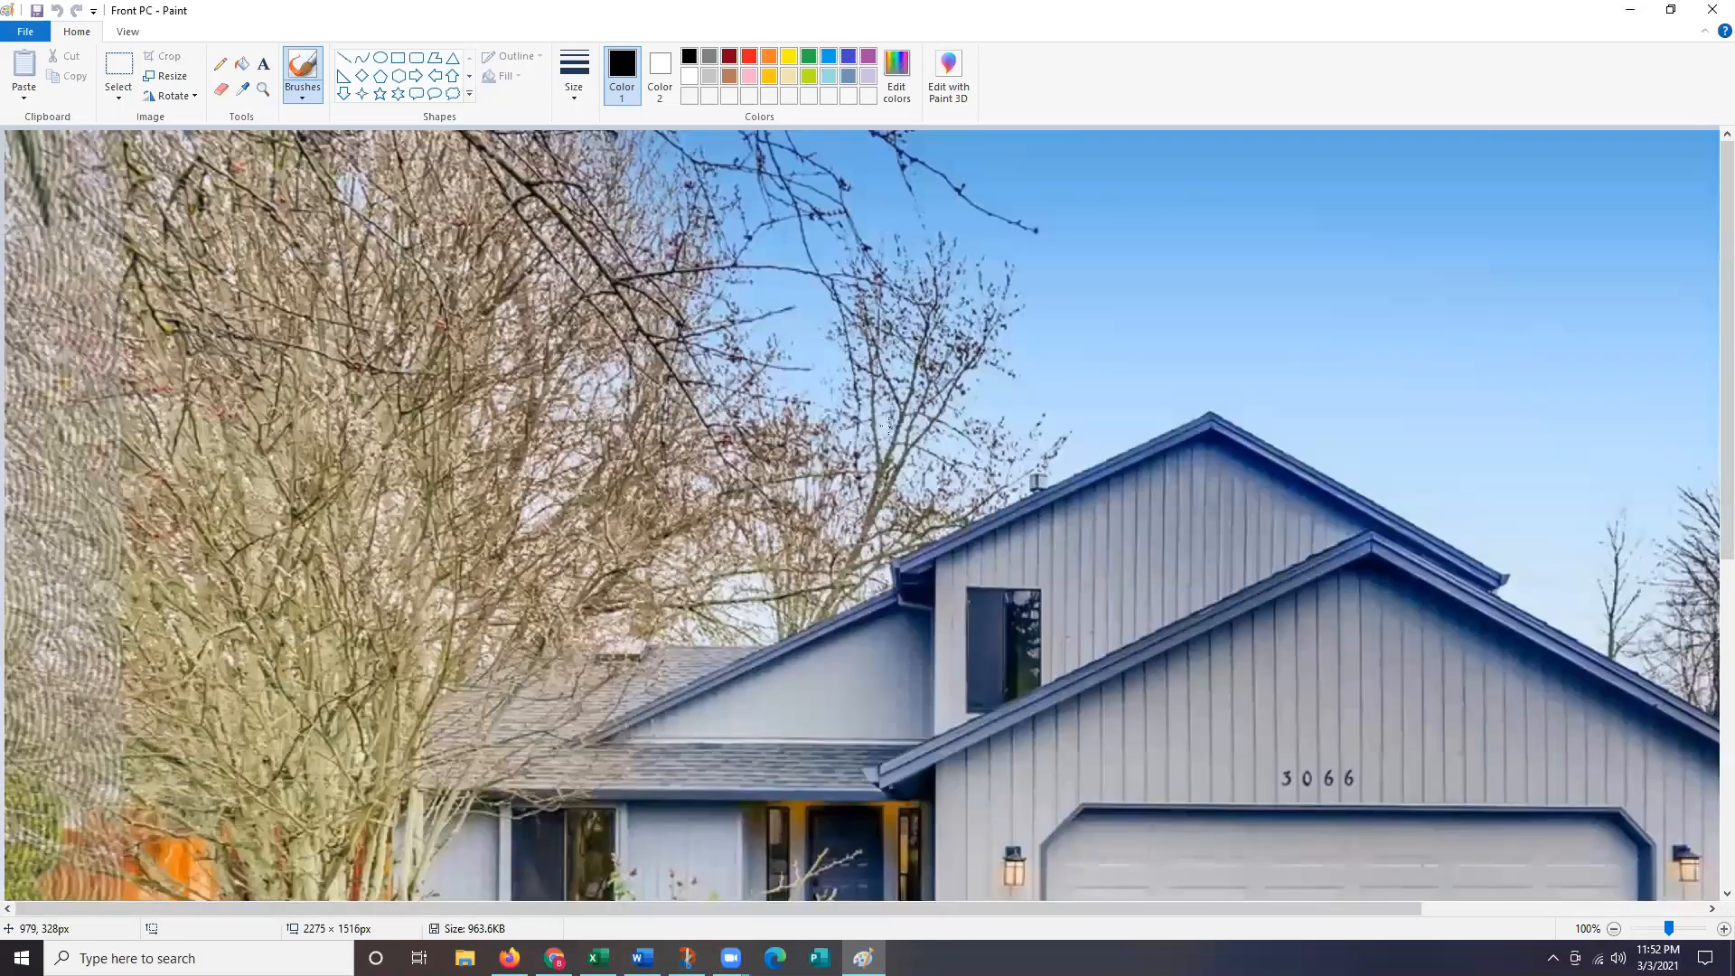
pyautogui.scroll(-5, 890, 425)
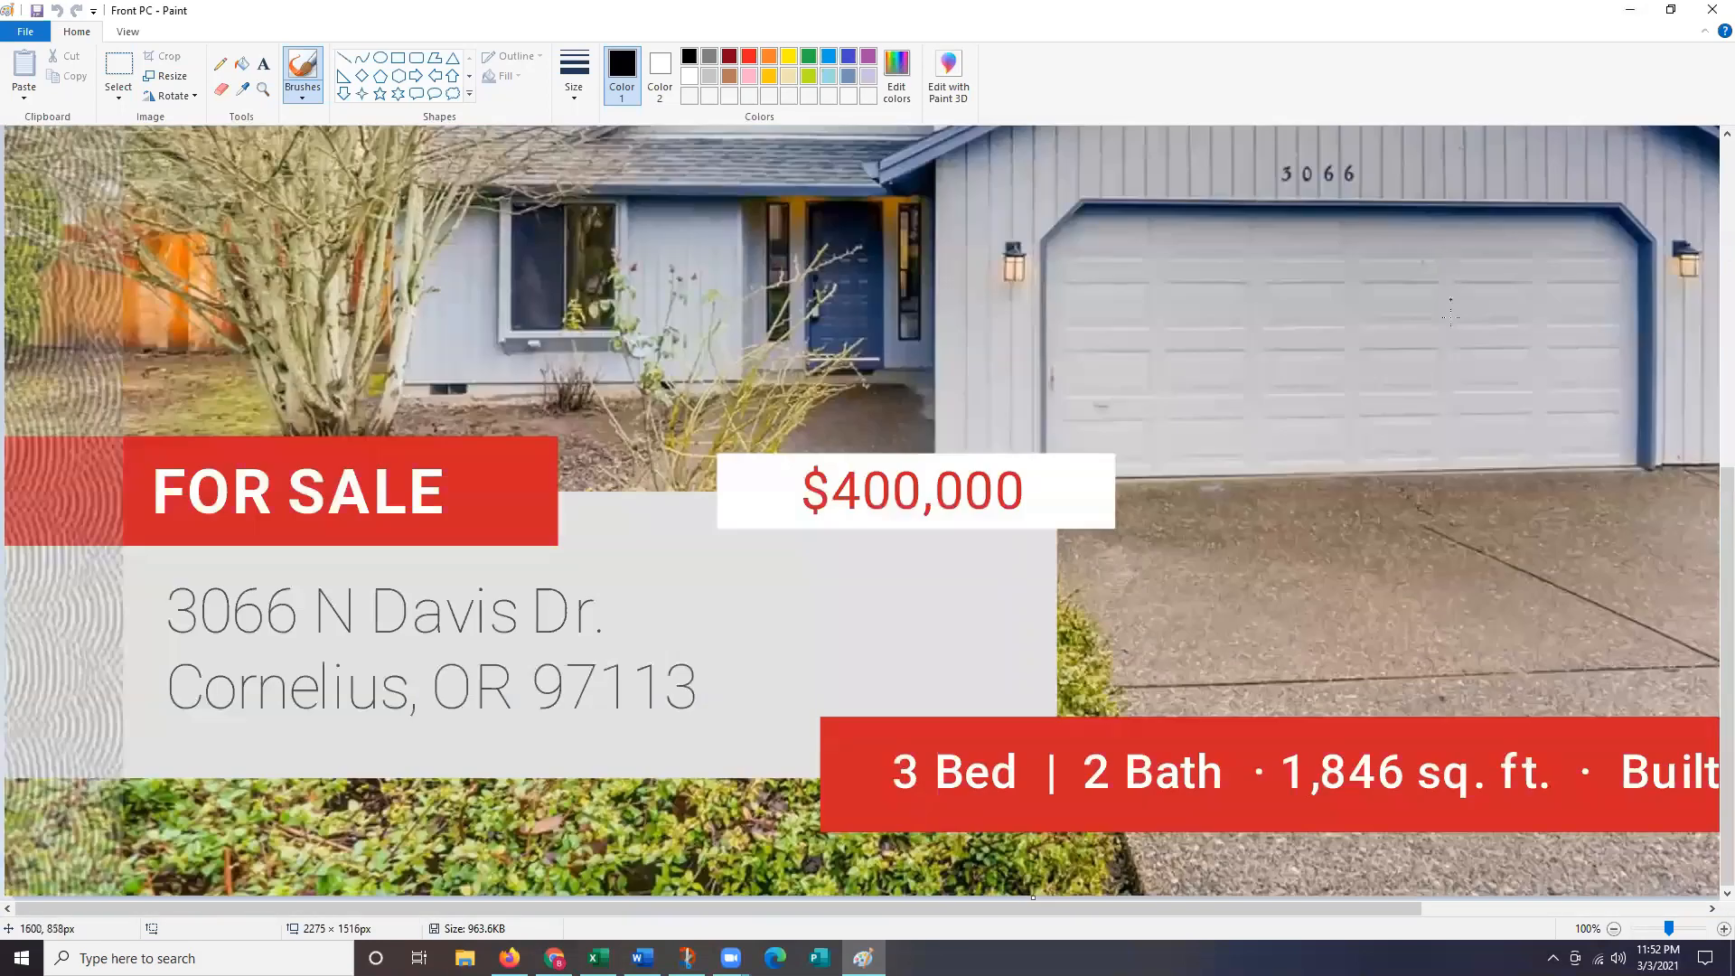
pyautogui.scroll(5, 1452, 397)
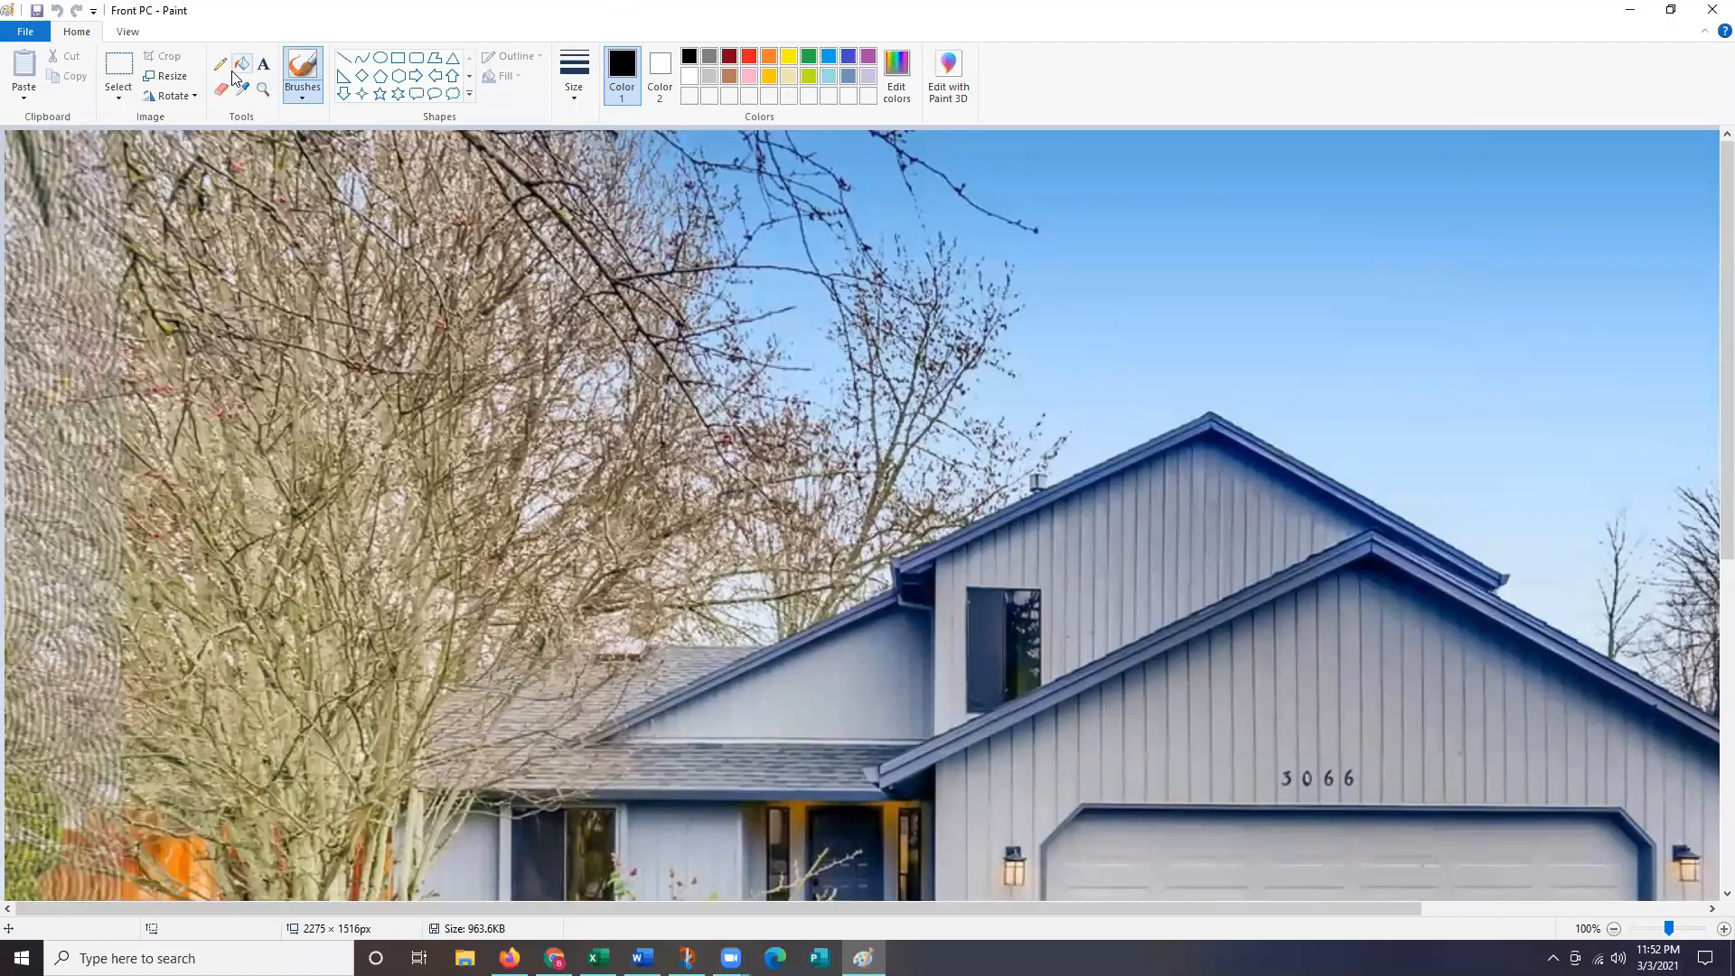
pyautogui.scroll(-5, 671, 263)
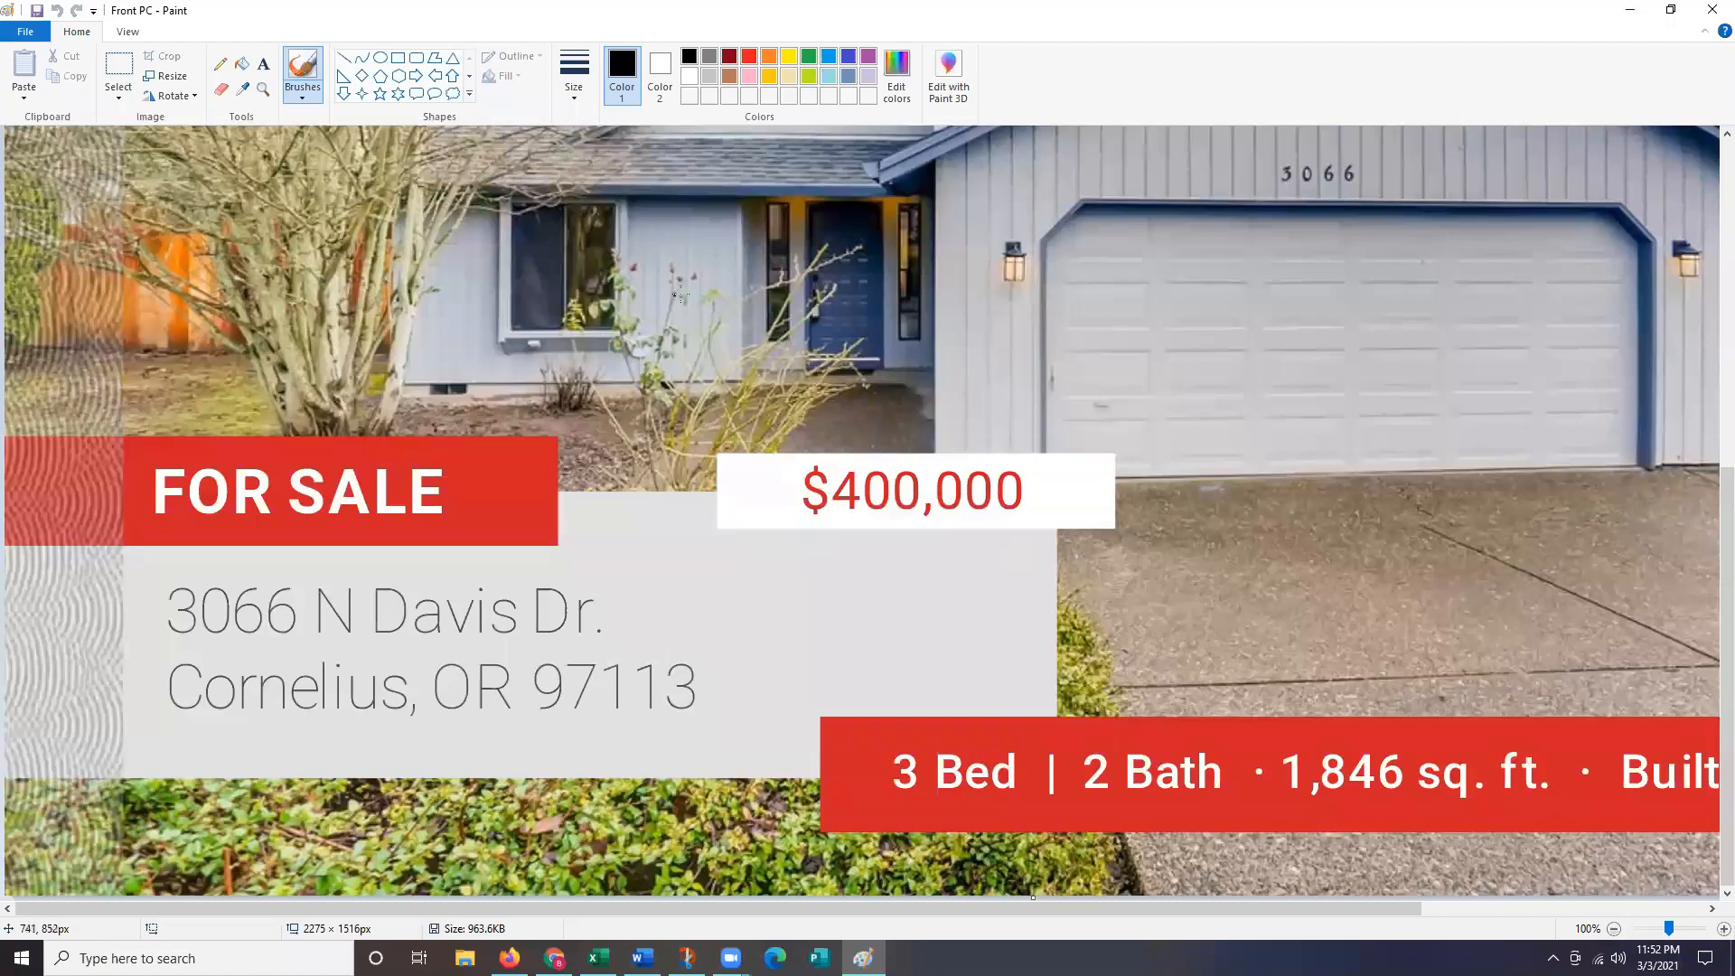
pyautogui.scroll(5, 1198, 411)
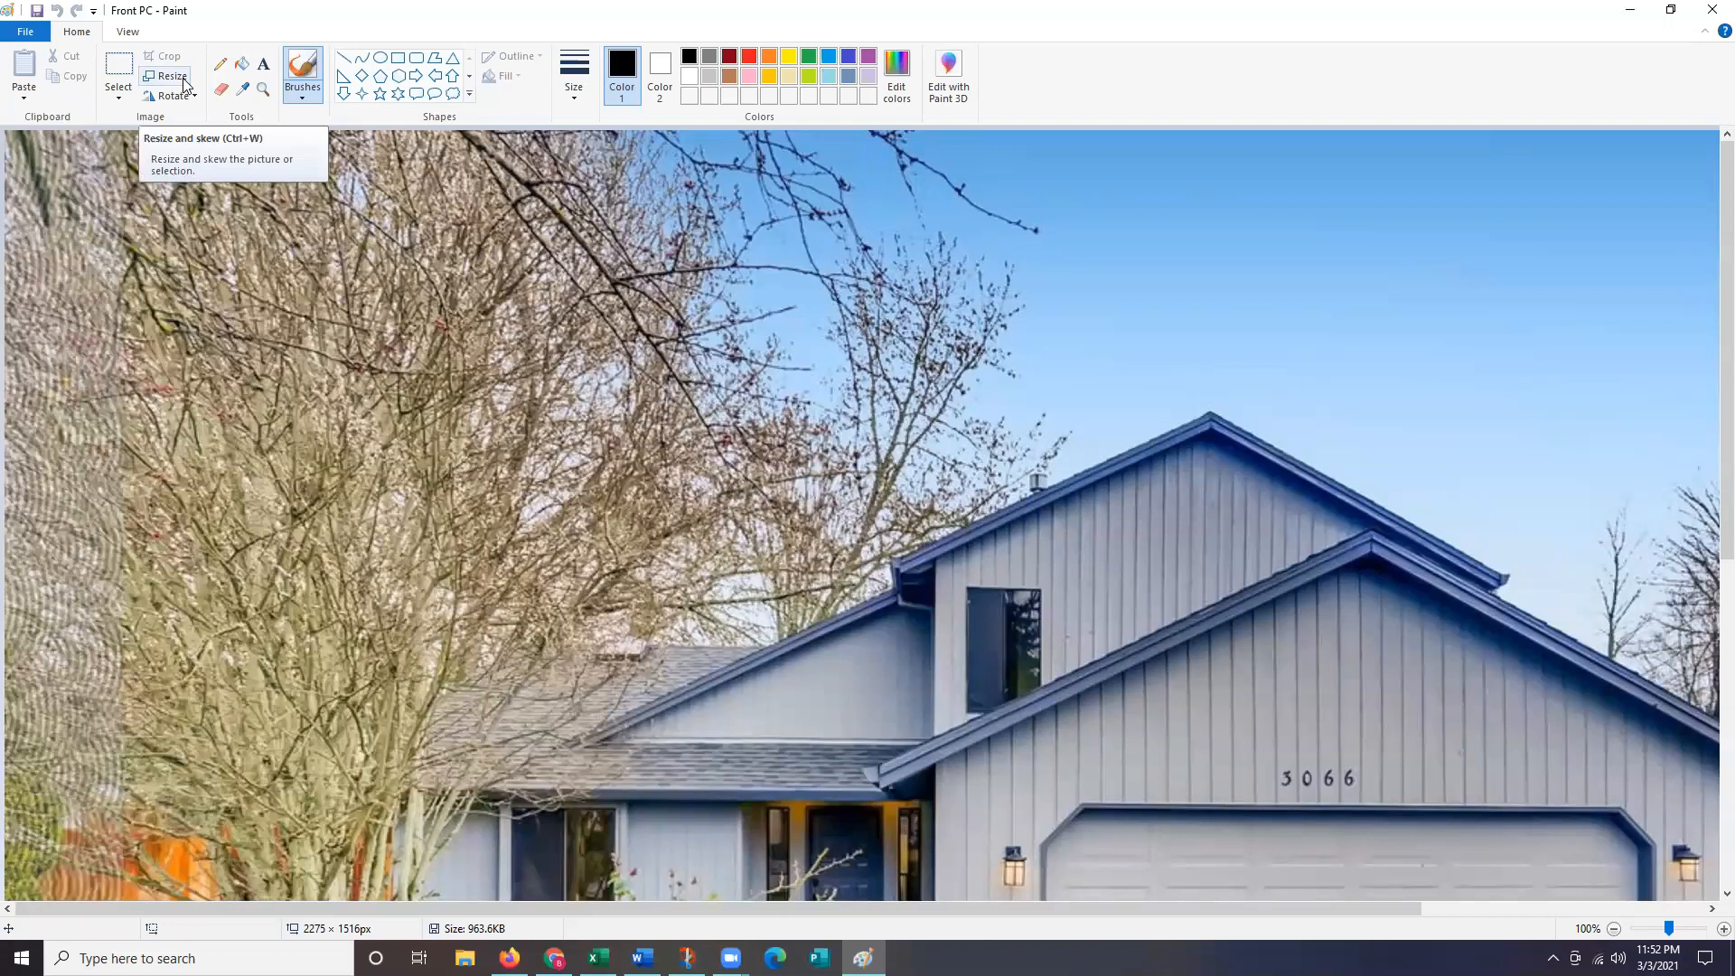
# Resize Front PC to 2775 × 1875 pixels with aspect ratio unlocked.
pyautogui.click(185, 83)
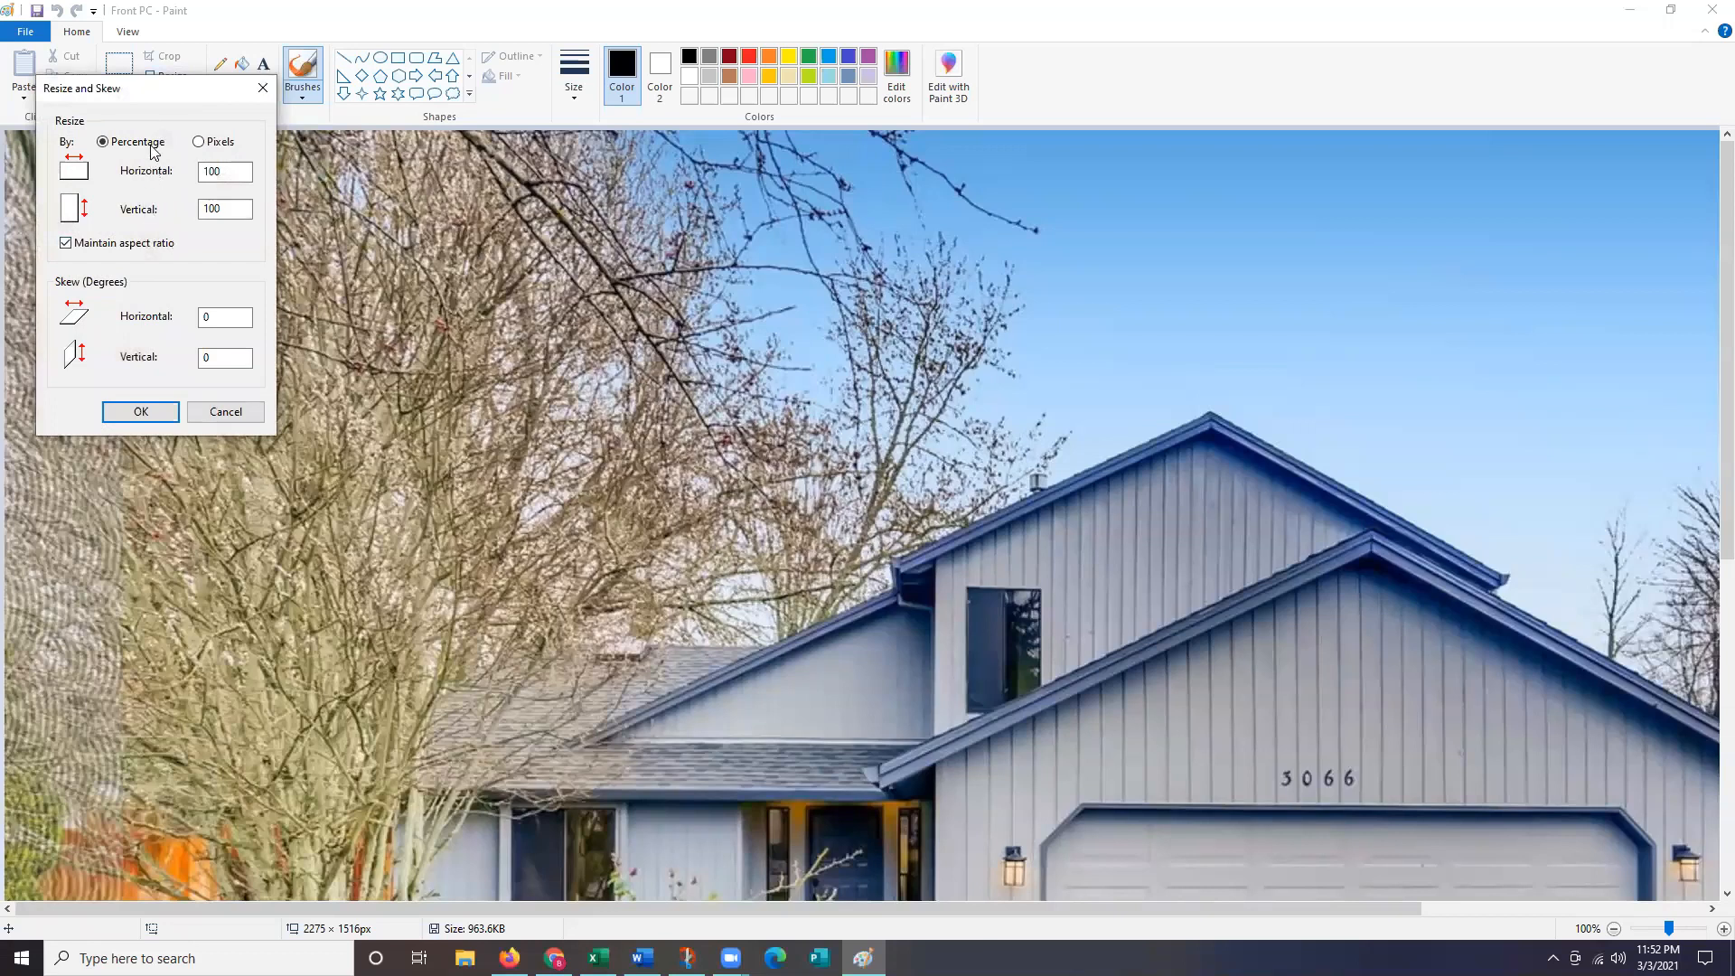
pyautogui.click(230, 146)
pyautogui.click(140, 246)
pyautogui.doubleClick(217, 171)
pyautogui.write('2775')
pyautogui.doubleClick(235, 204)
pyautogui.write('1875')
pyautogui.click(142, 412)
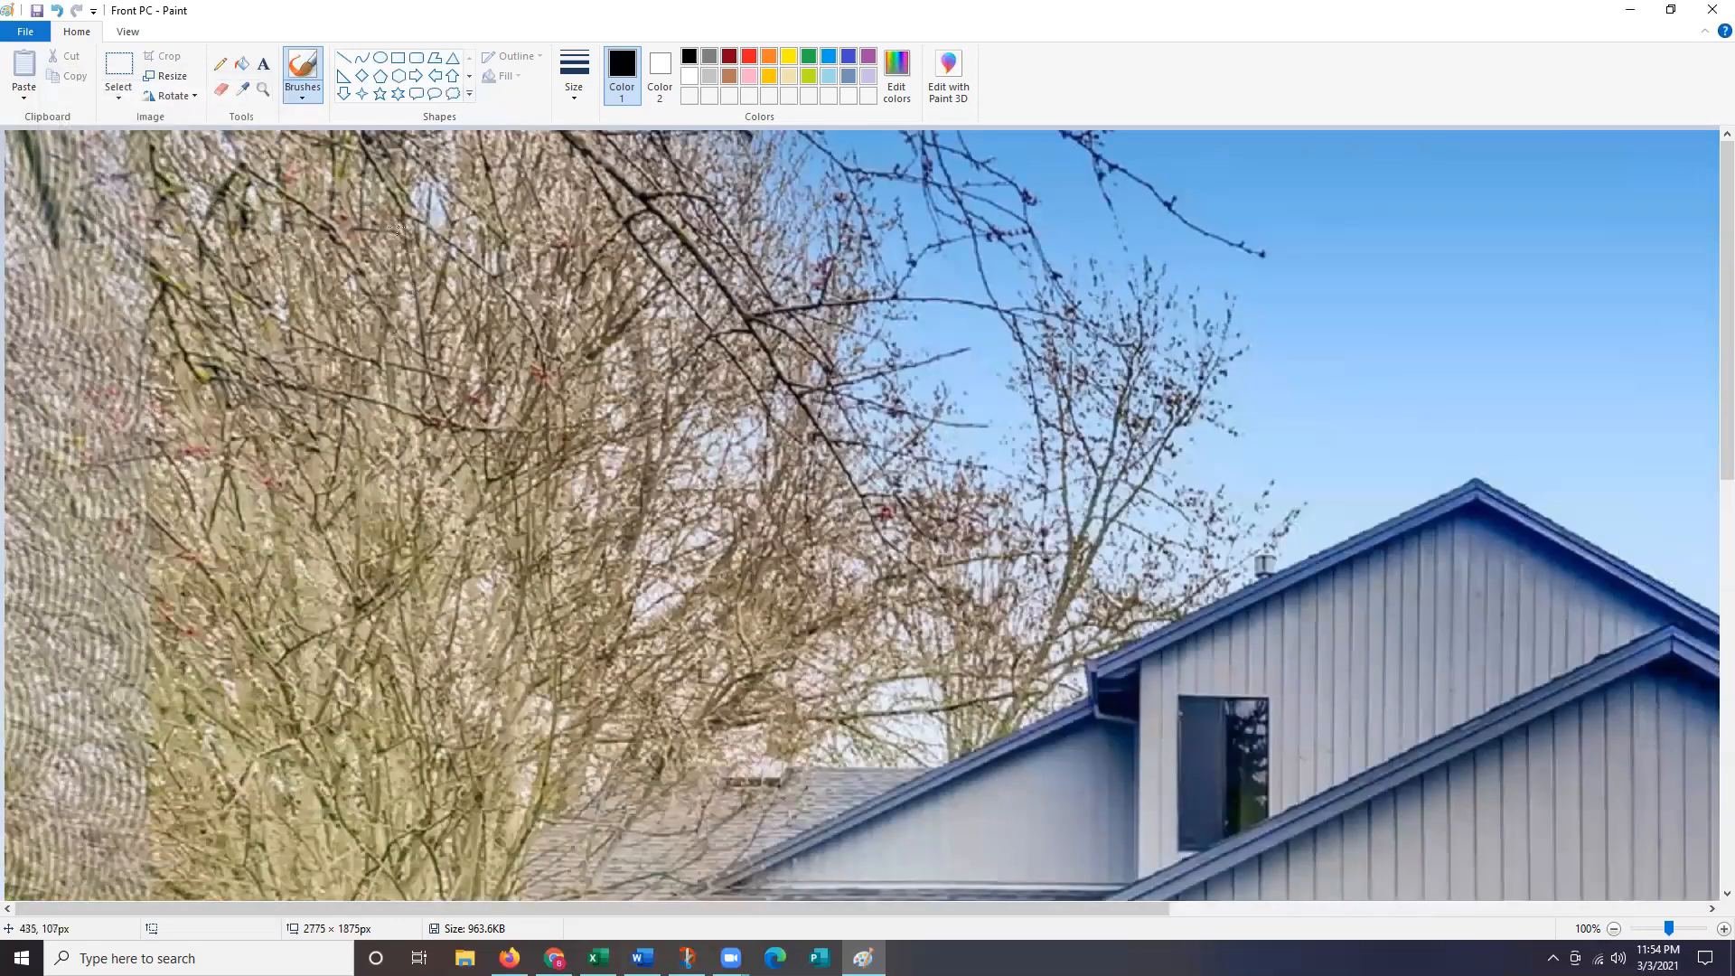
# Save the resized Front PC image.
pyautogui.scroll(-1, 639, 348)
pyautogui.scroll(-1, 640, 348)
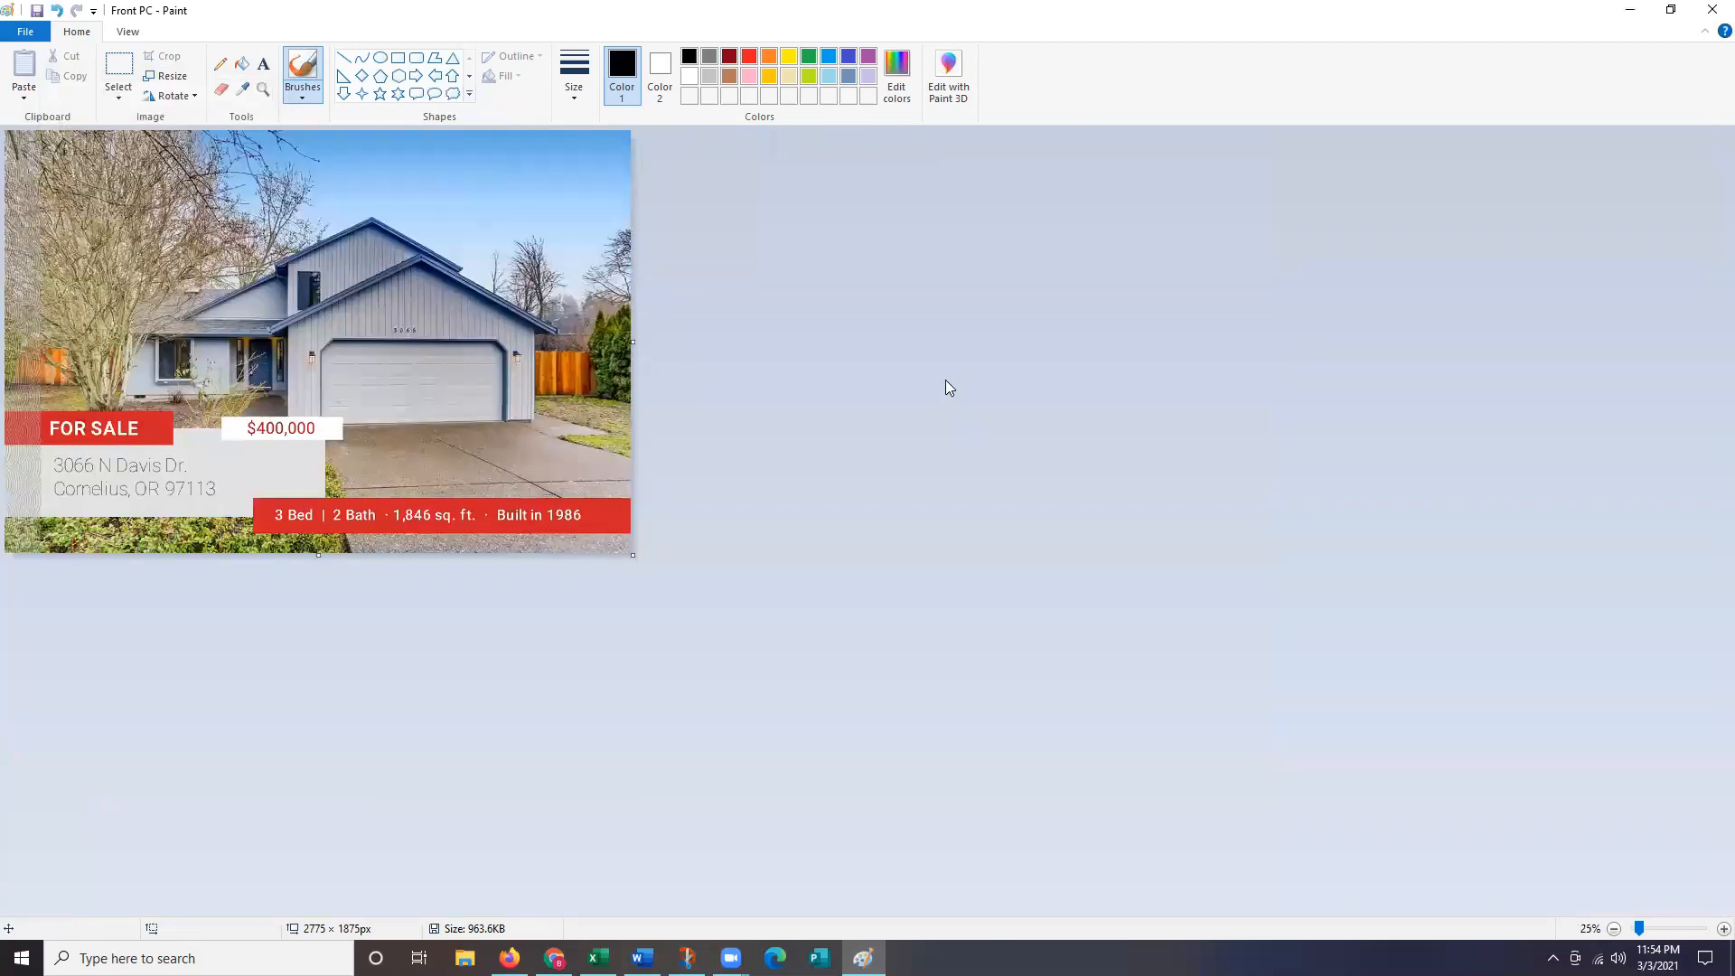
pyautogui.click(37, 11)
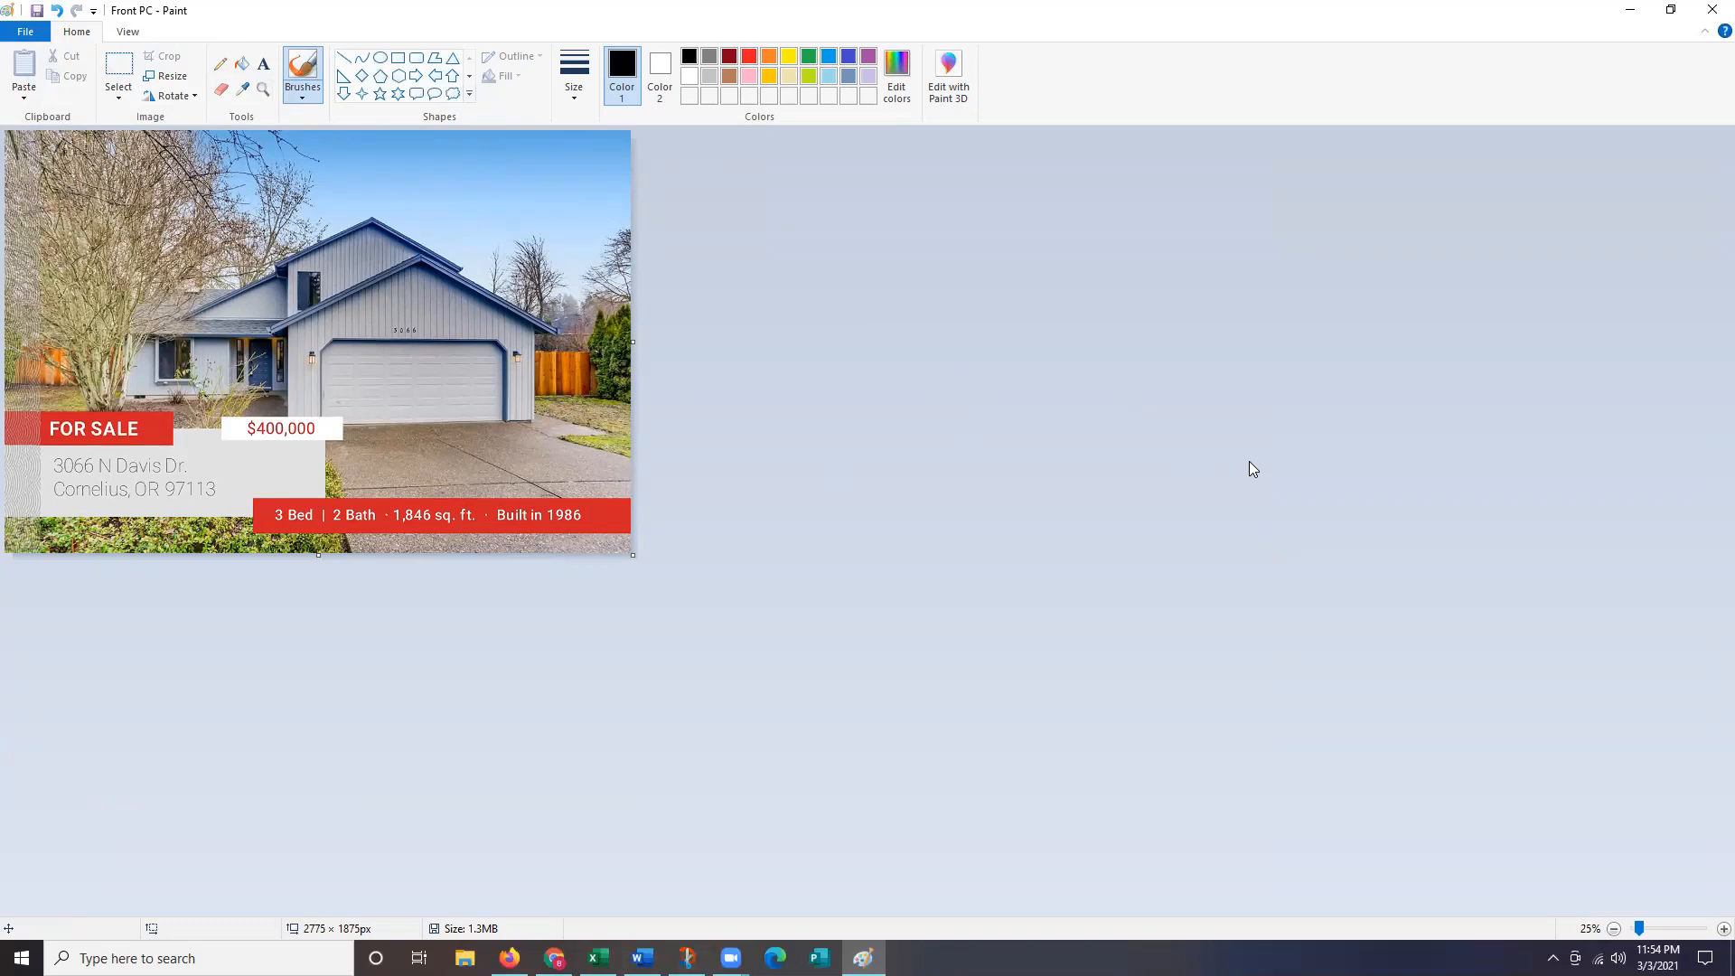
# Open 'Back PC' from Downloads and set its resize options to pixel values.
pyautogui.click(25, 33)
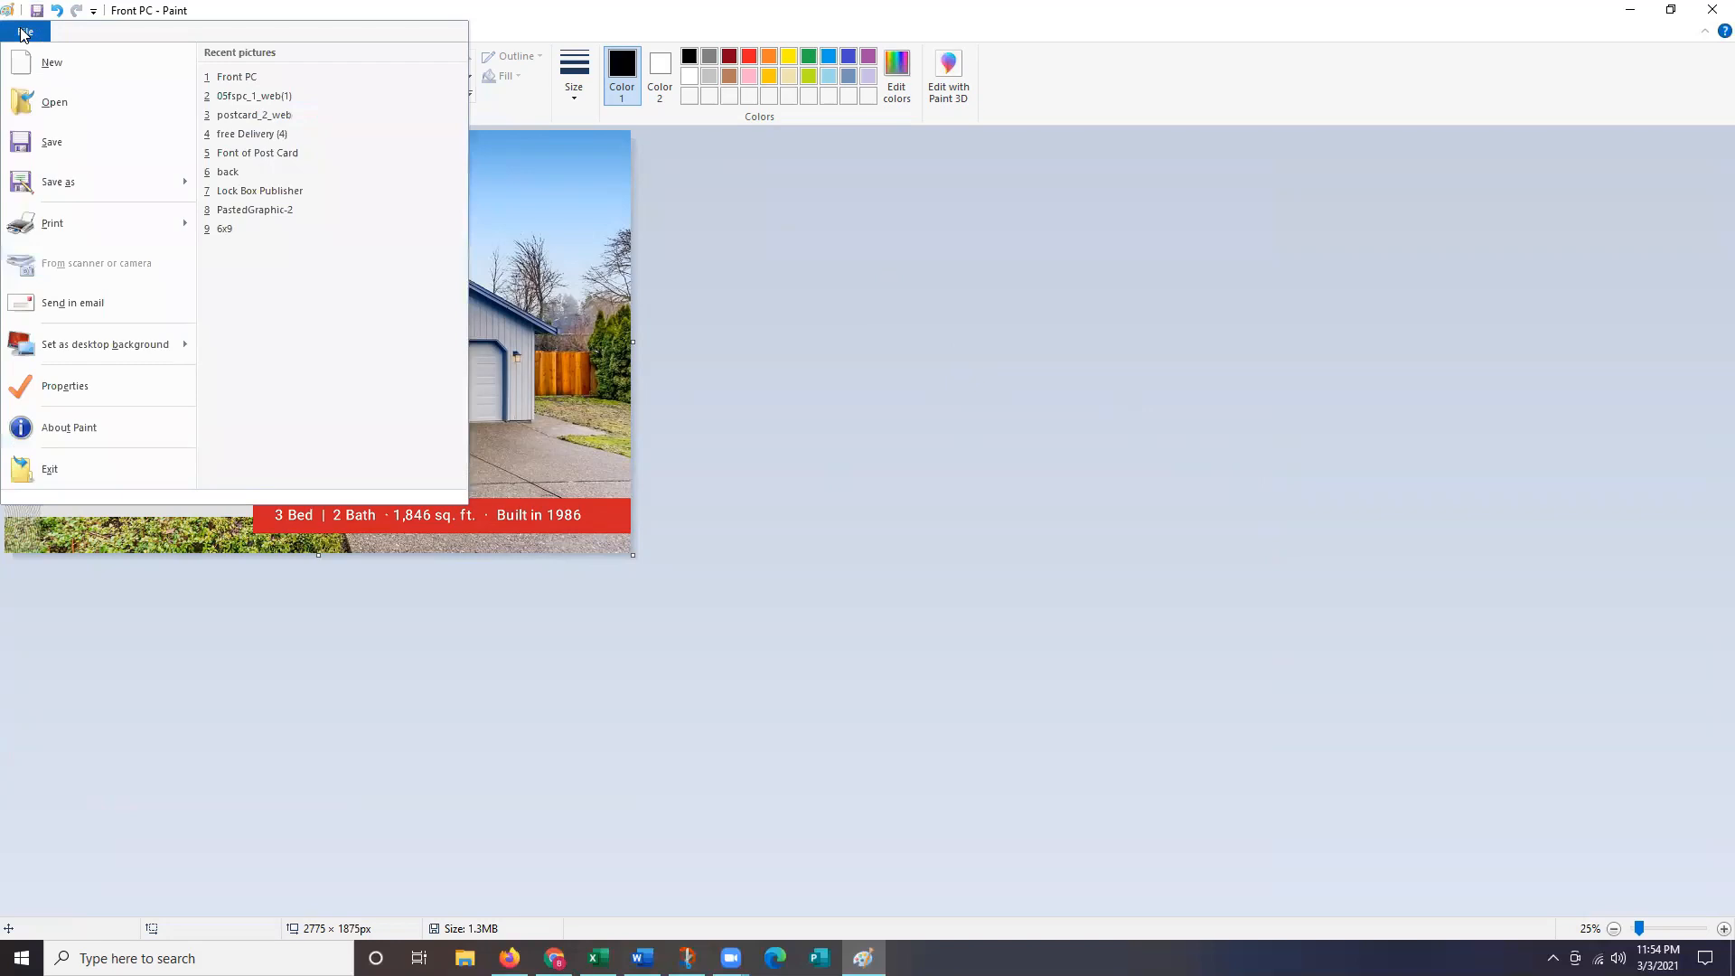
pyautogui.click(25, 101)
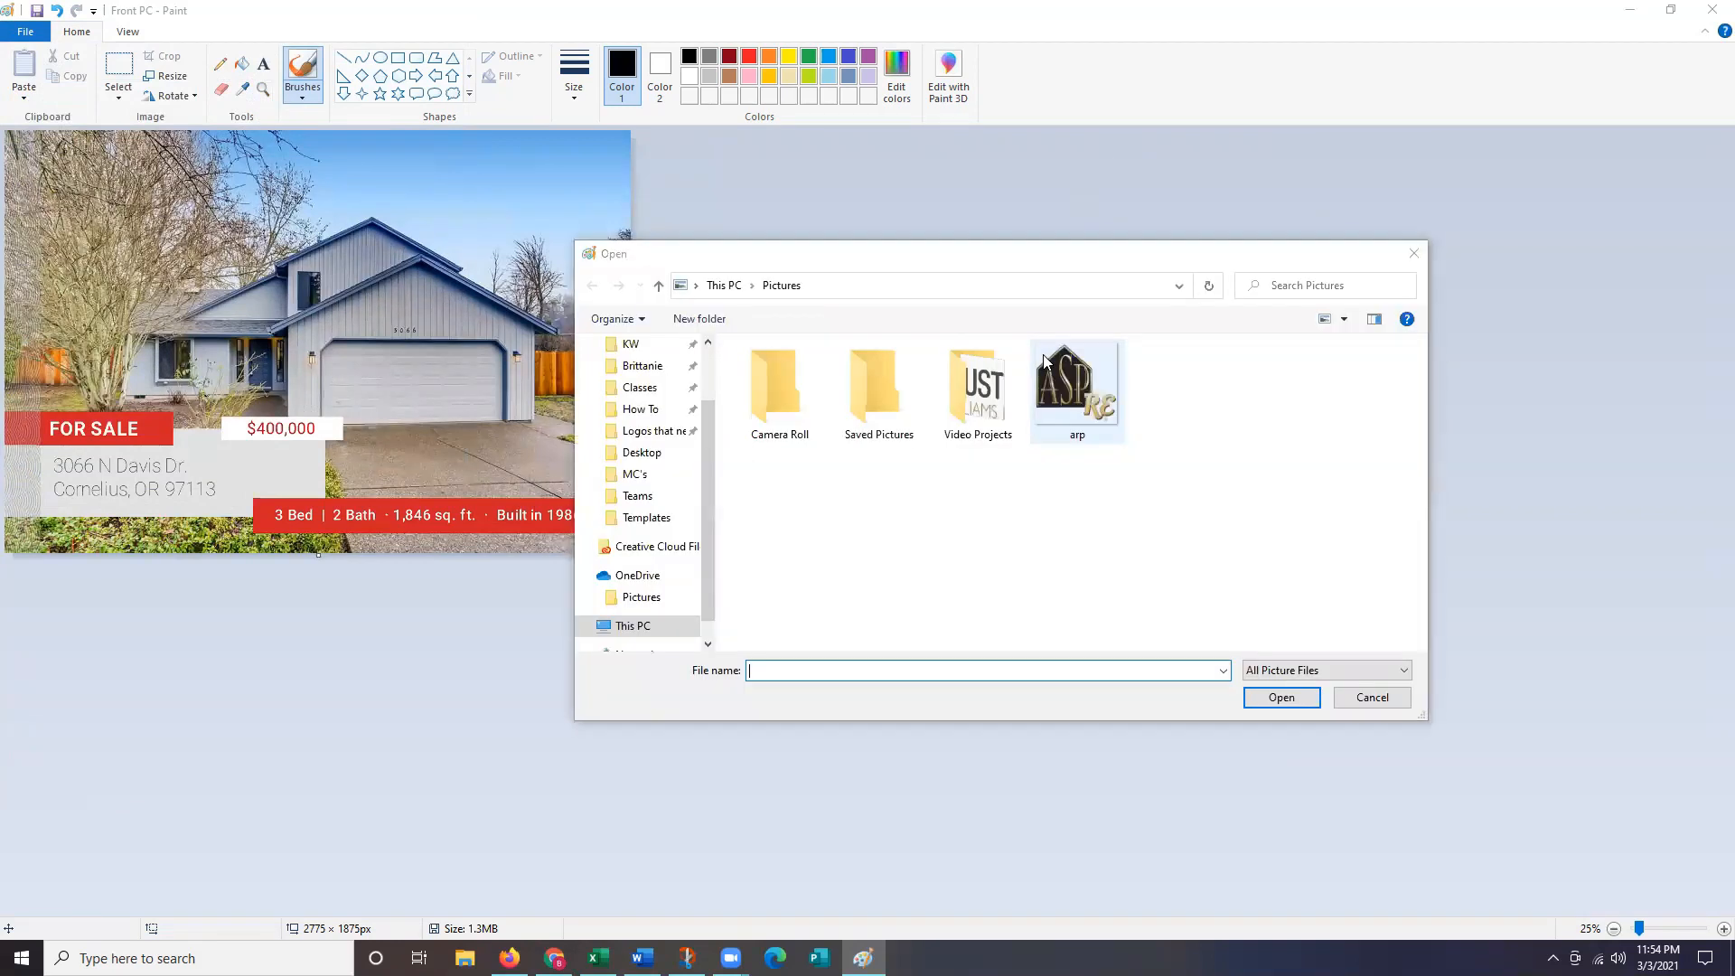
pyautogui.scroll(2, 647, 389)
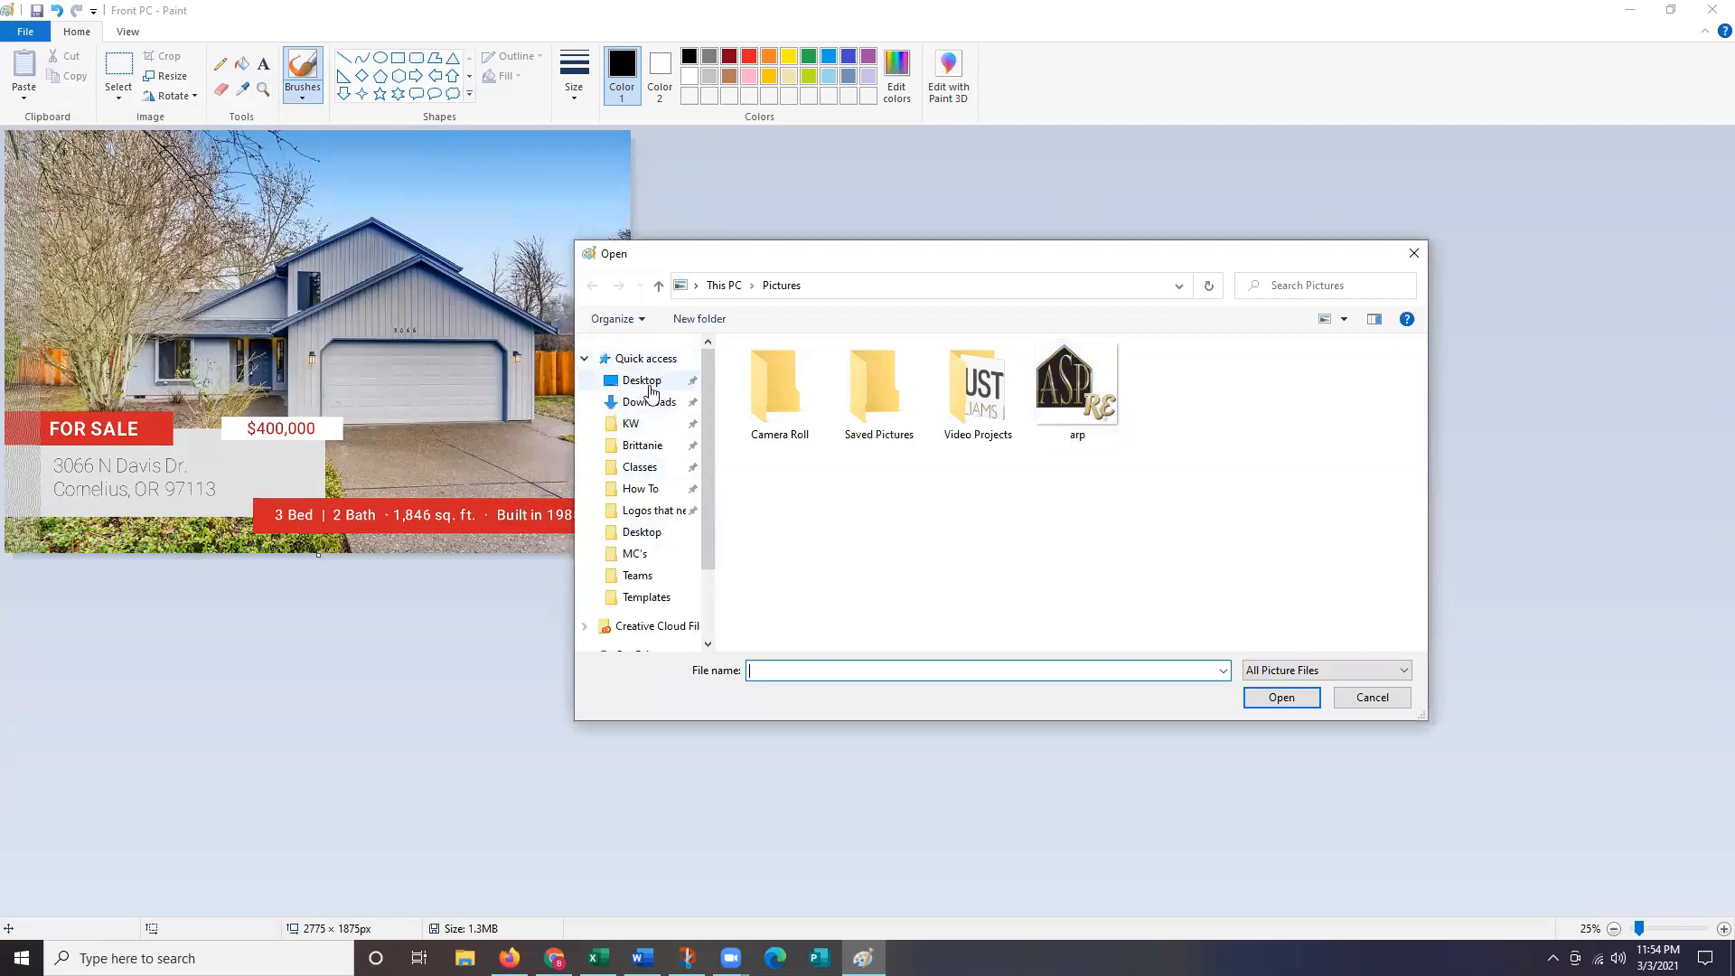
pyautogui.click(649, 383)
pyautogui.click(648, 402)
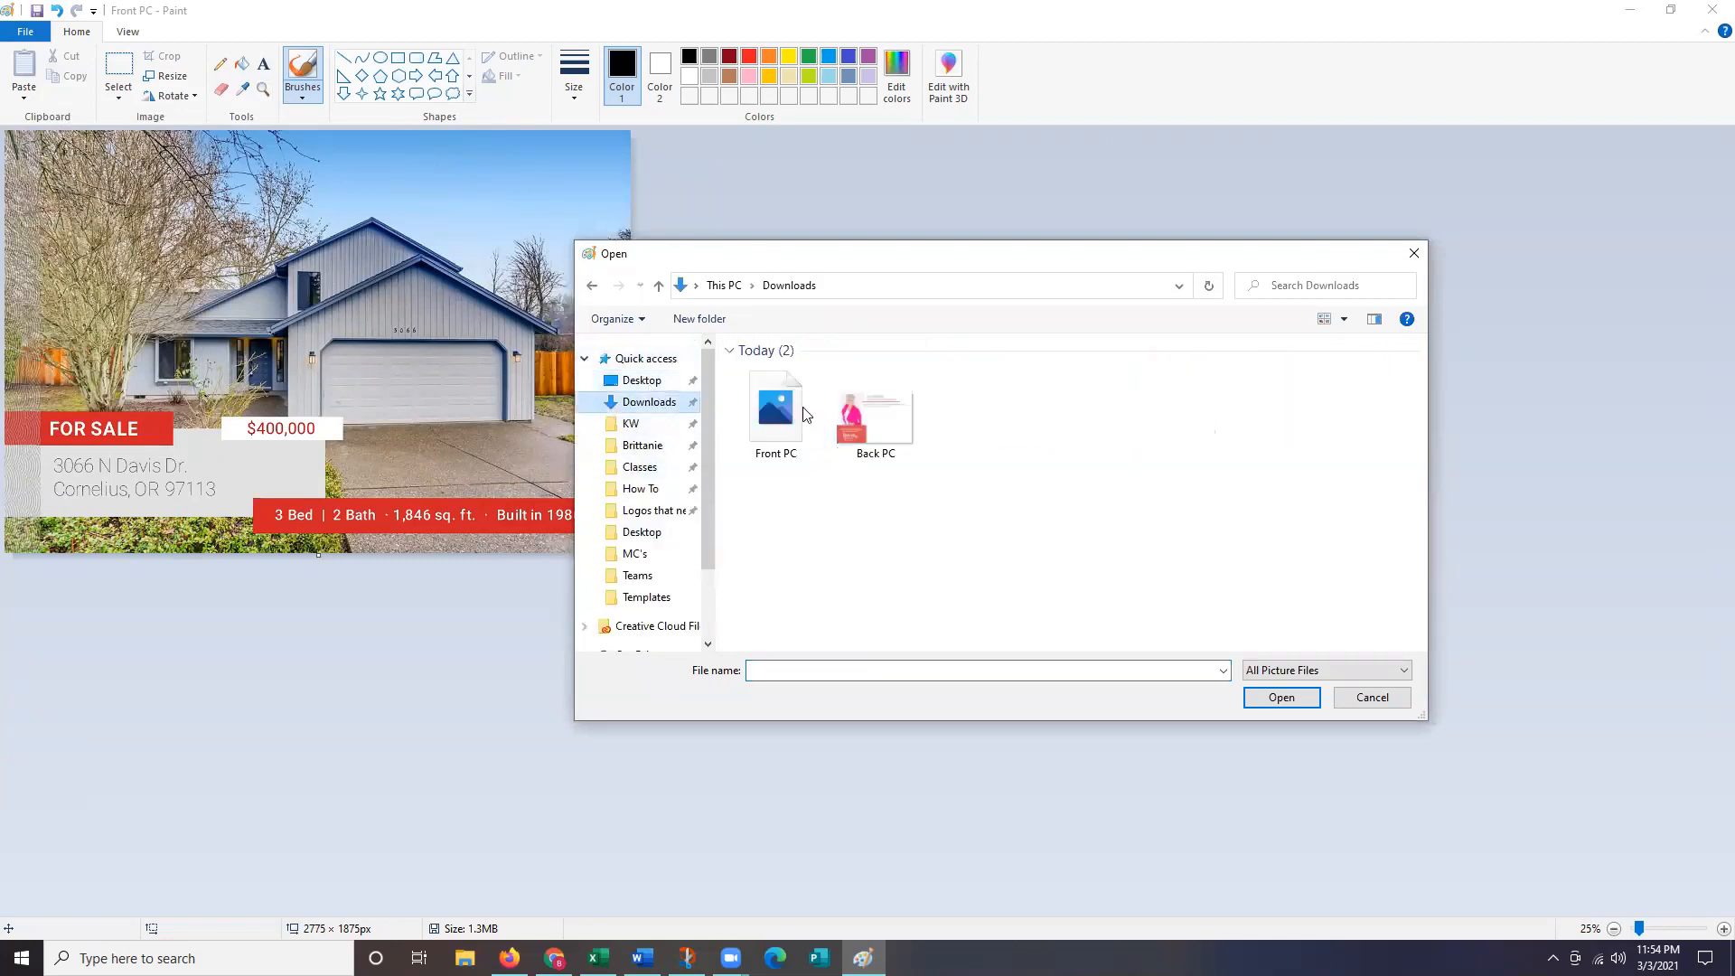
pyautogui.click(892, 429)
pyautogui.doubleClick(873, 435)
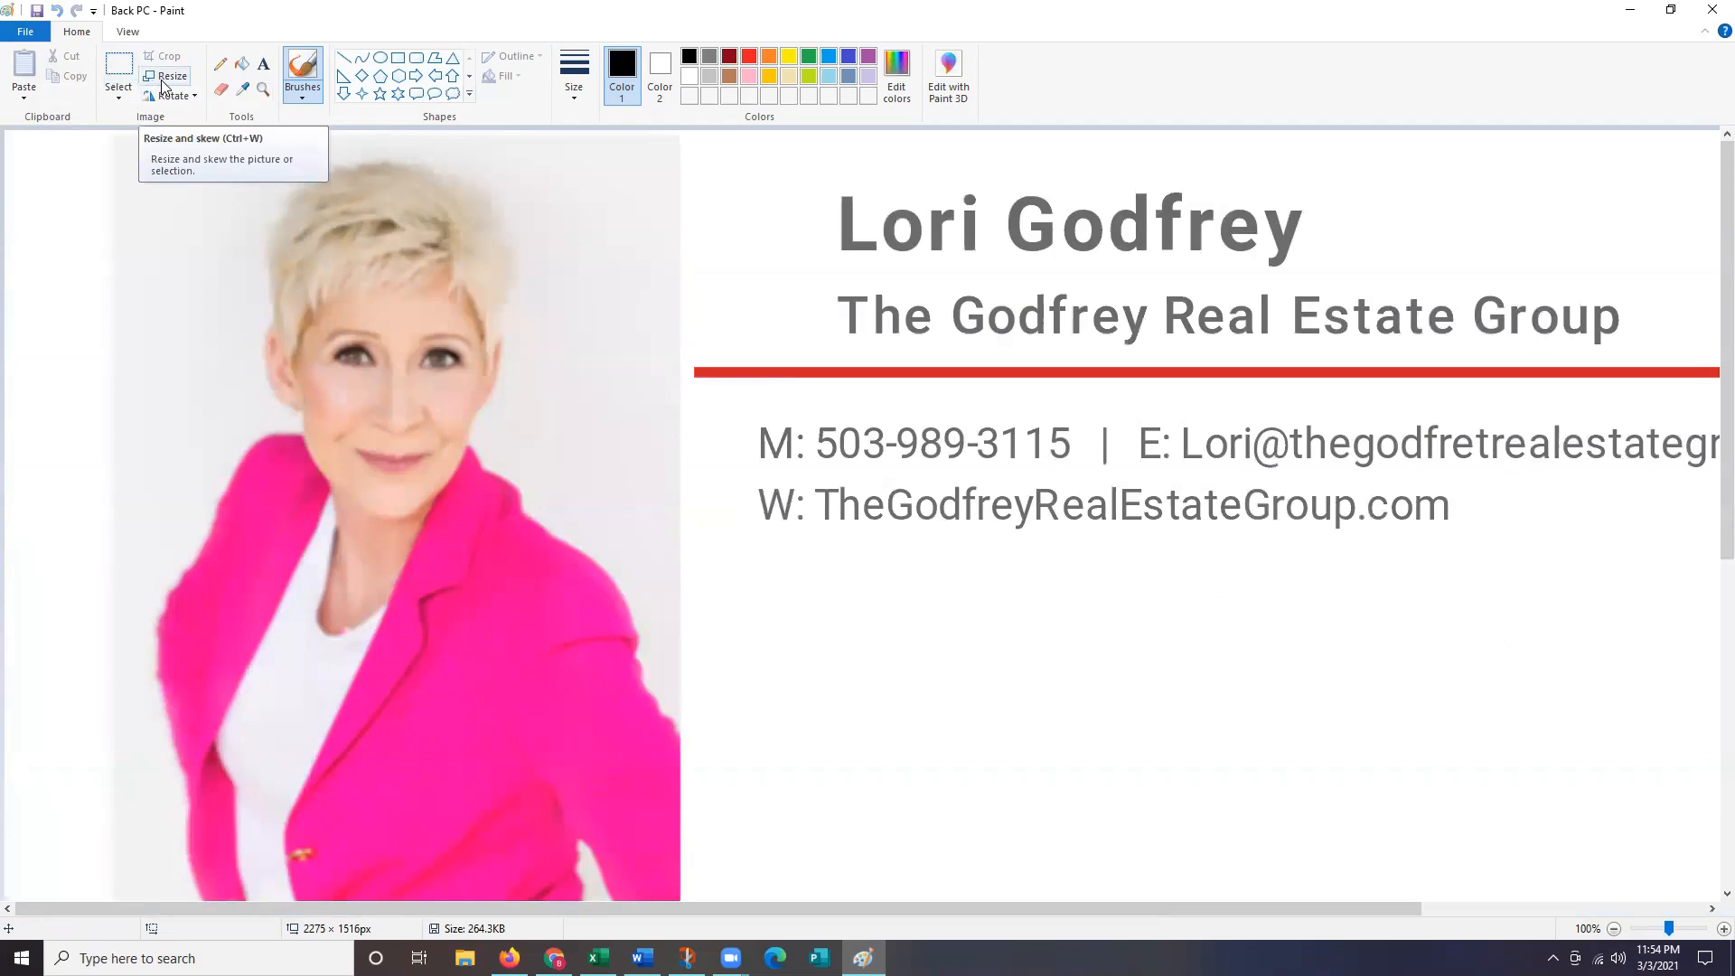
pyautogui.click(165, 78)
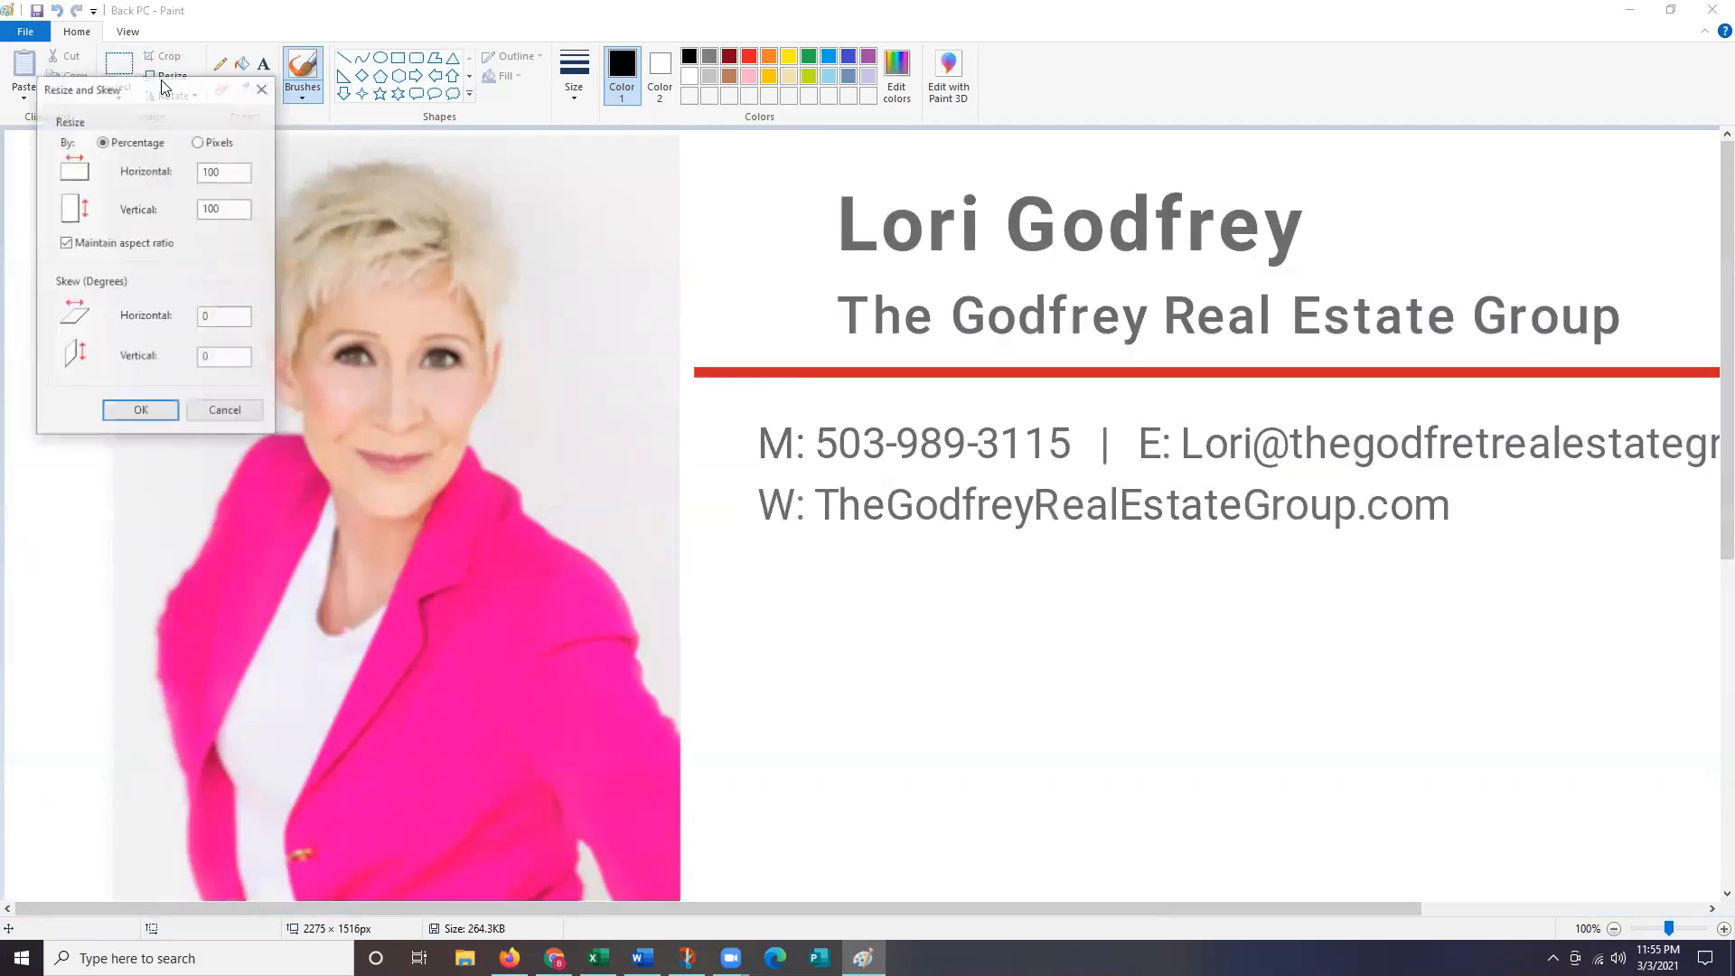
pyautogui.click(220, 142)
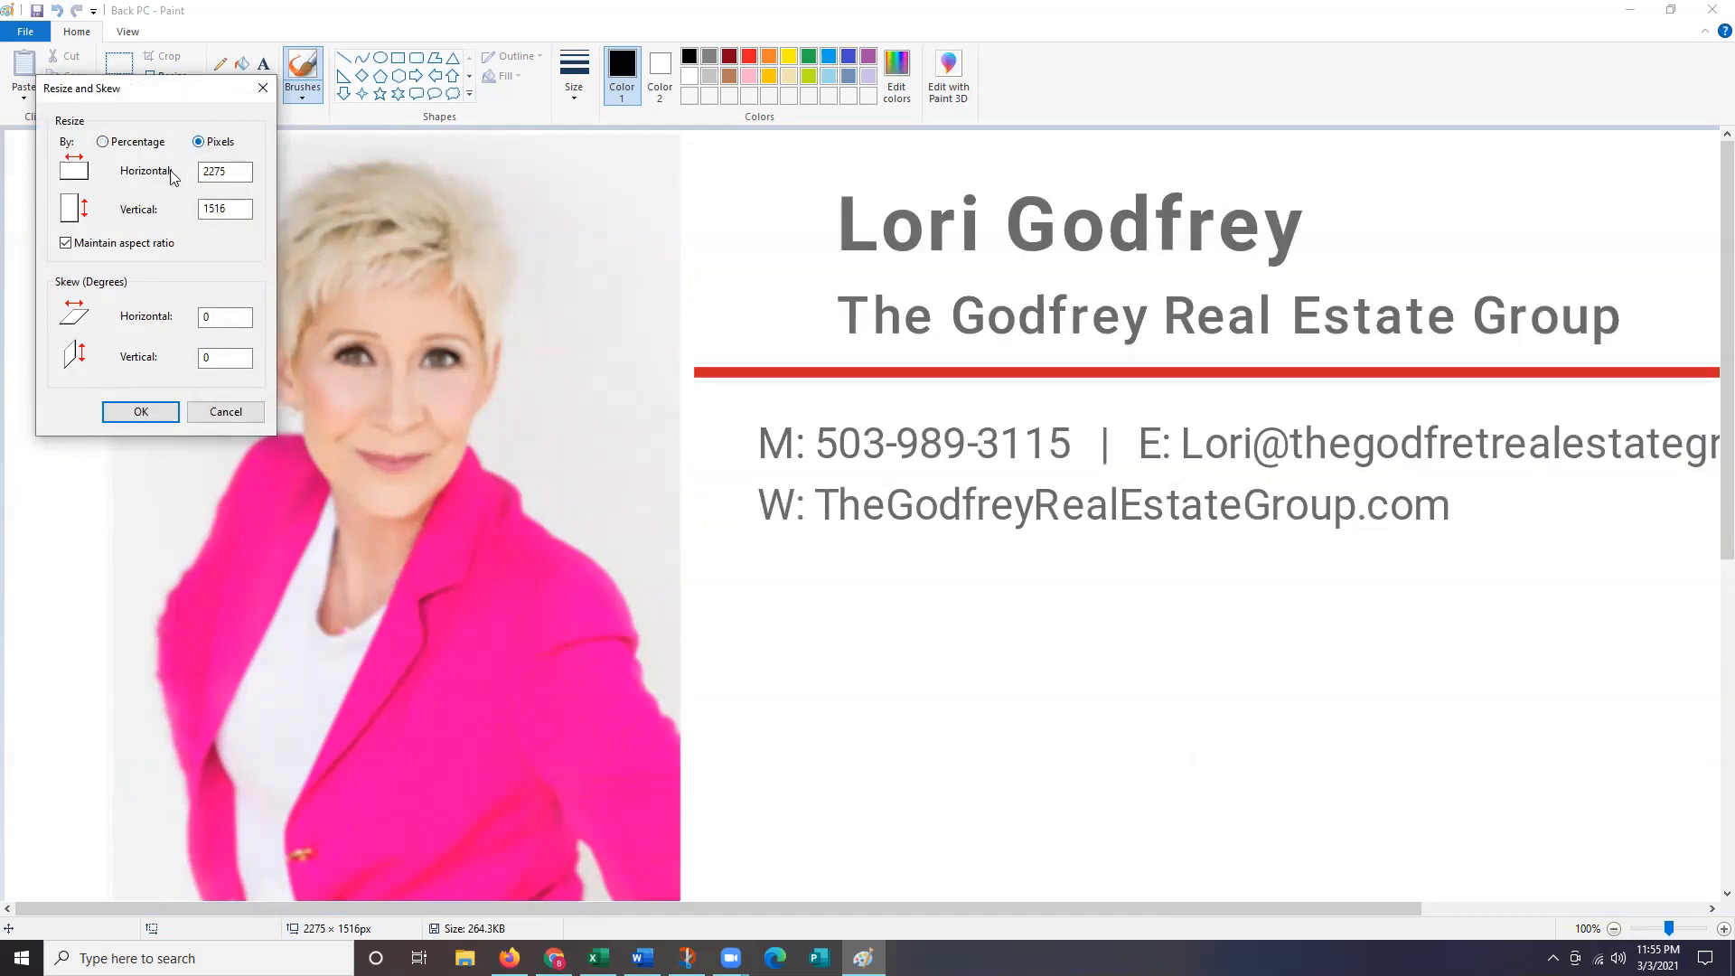
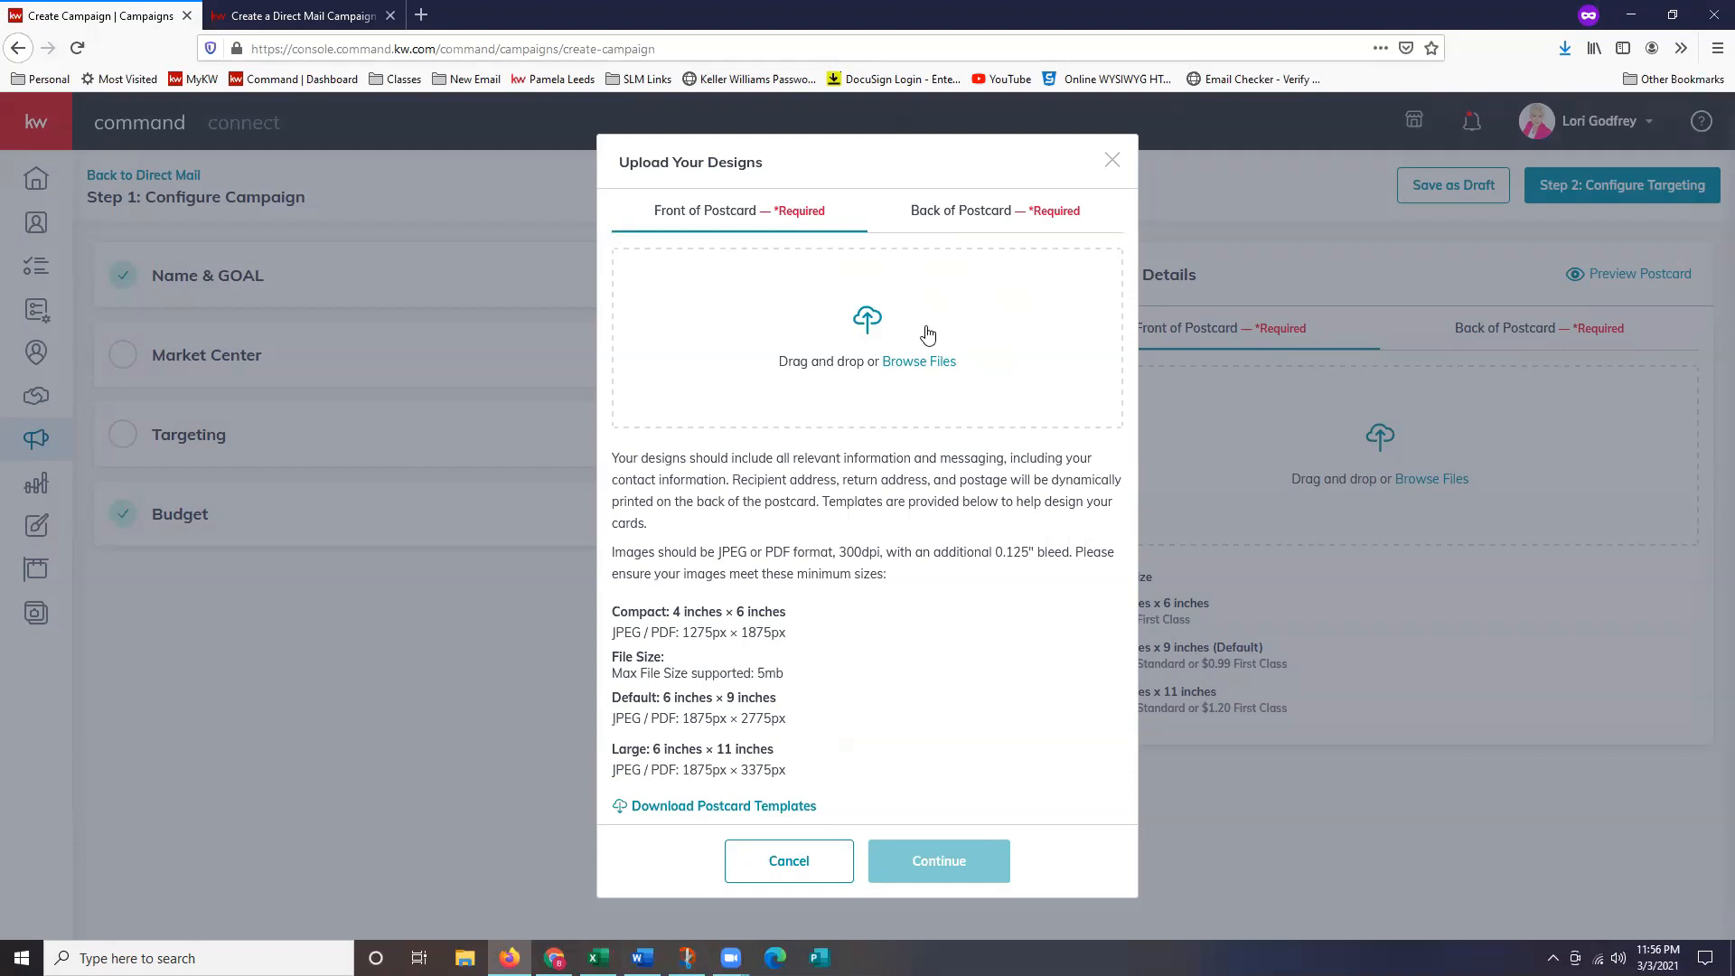
# Upload 05fspc_original from Downloads as the postcard front.
pyautogui.click(929, 334)
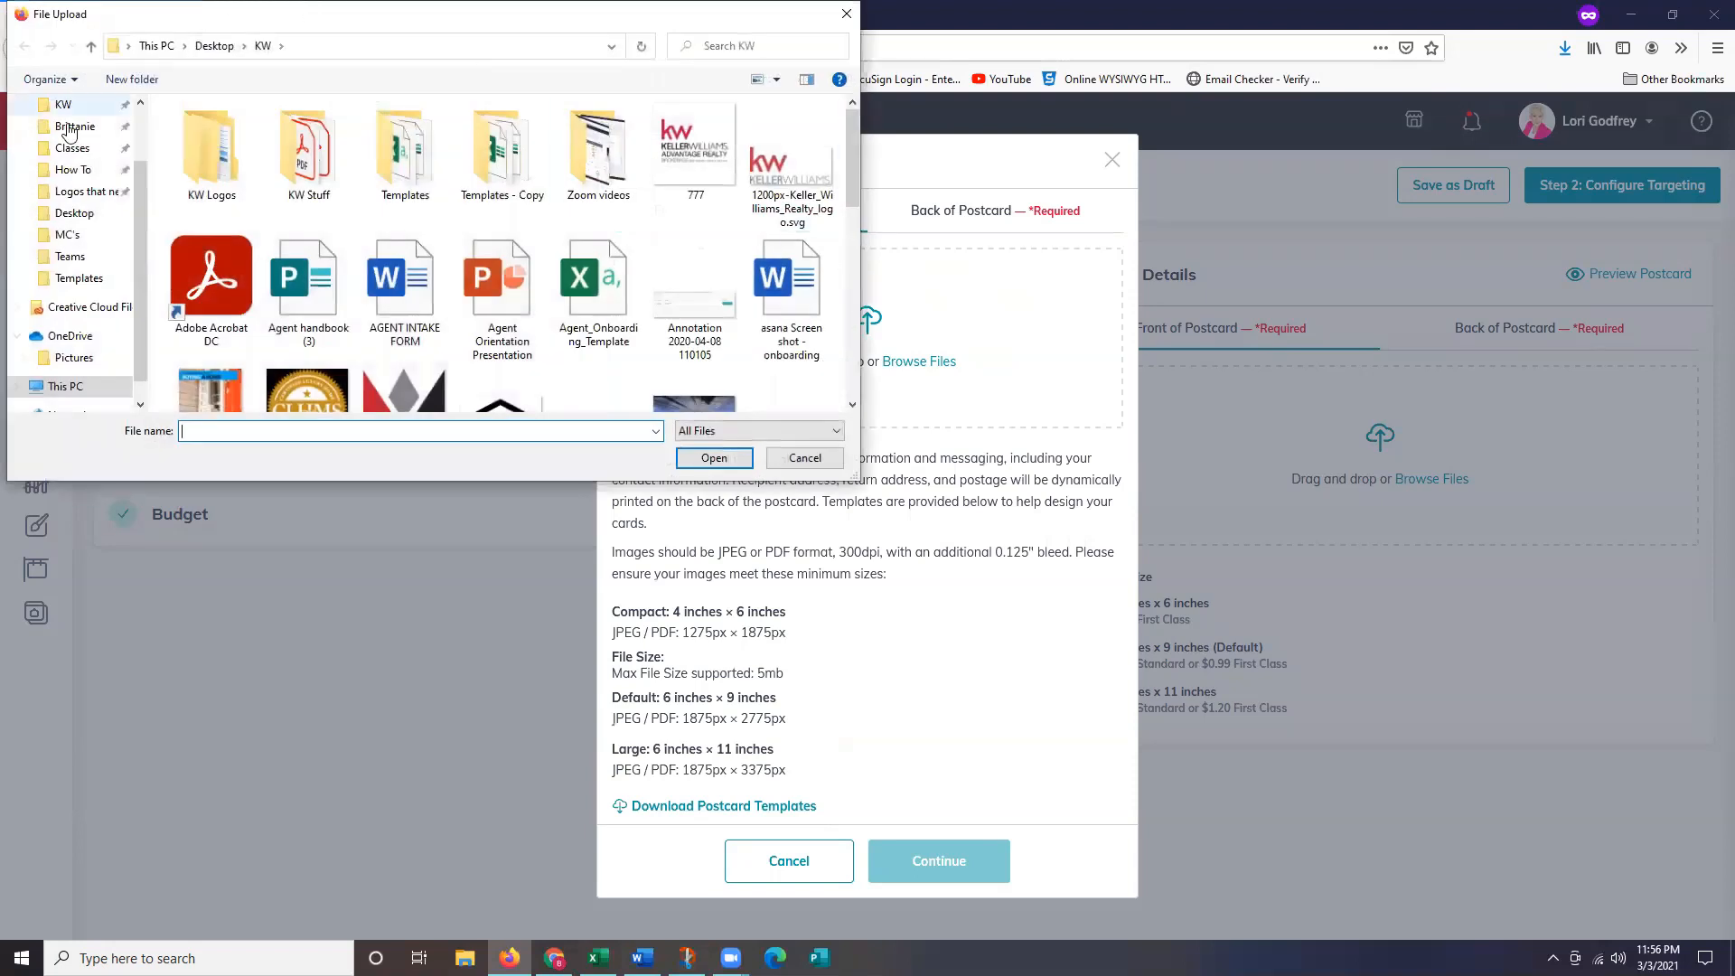
pyautogui.scroll(2, 69, 133)
pyautogui.click(57, 163)
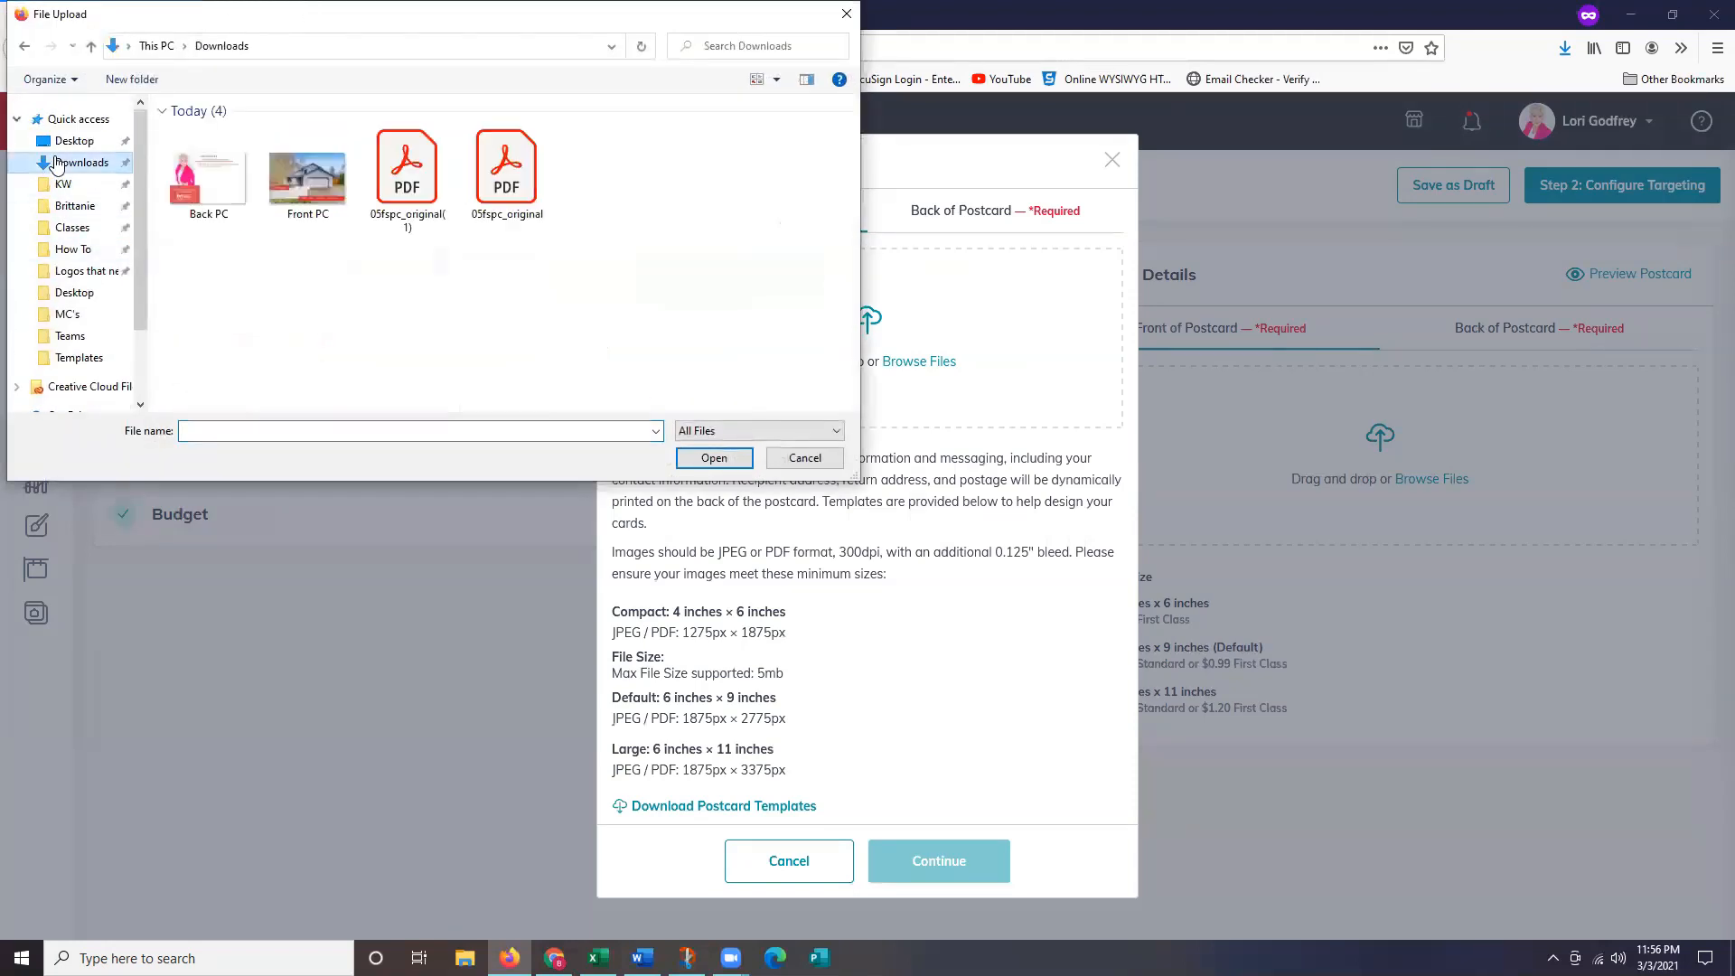
pyautogui.click(522, 192)
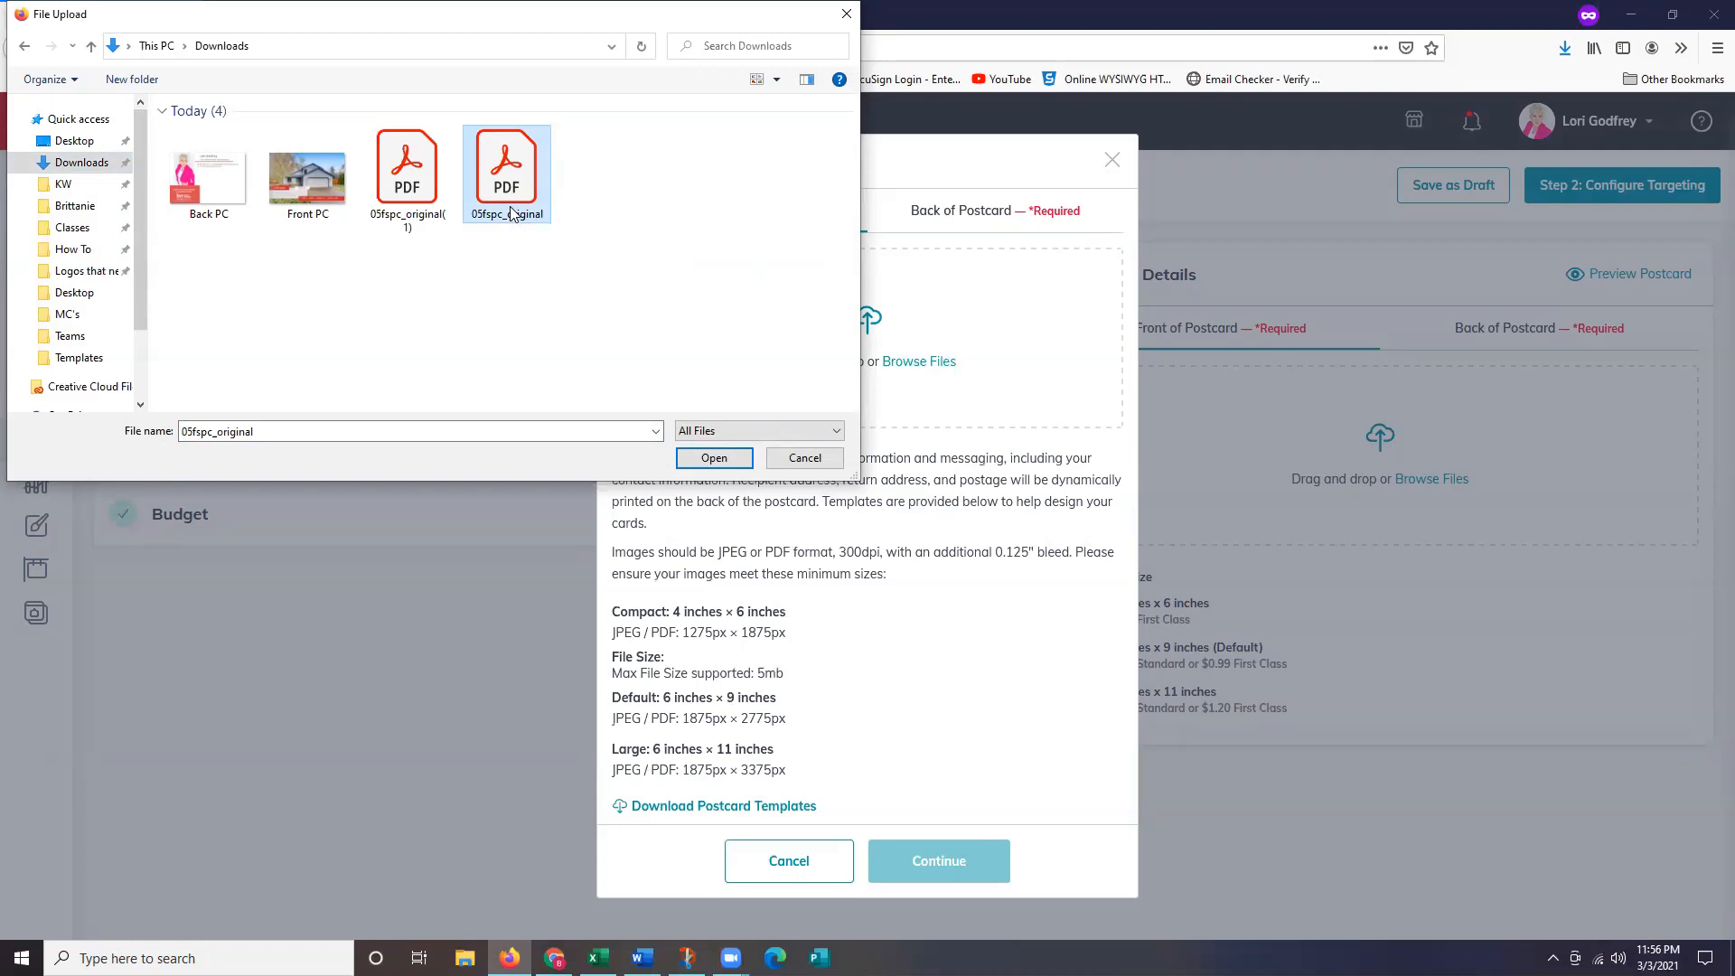
pyautogui.click(714, 457)
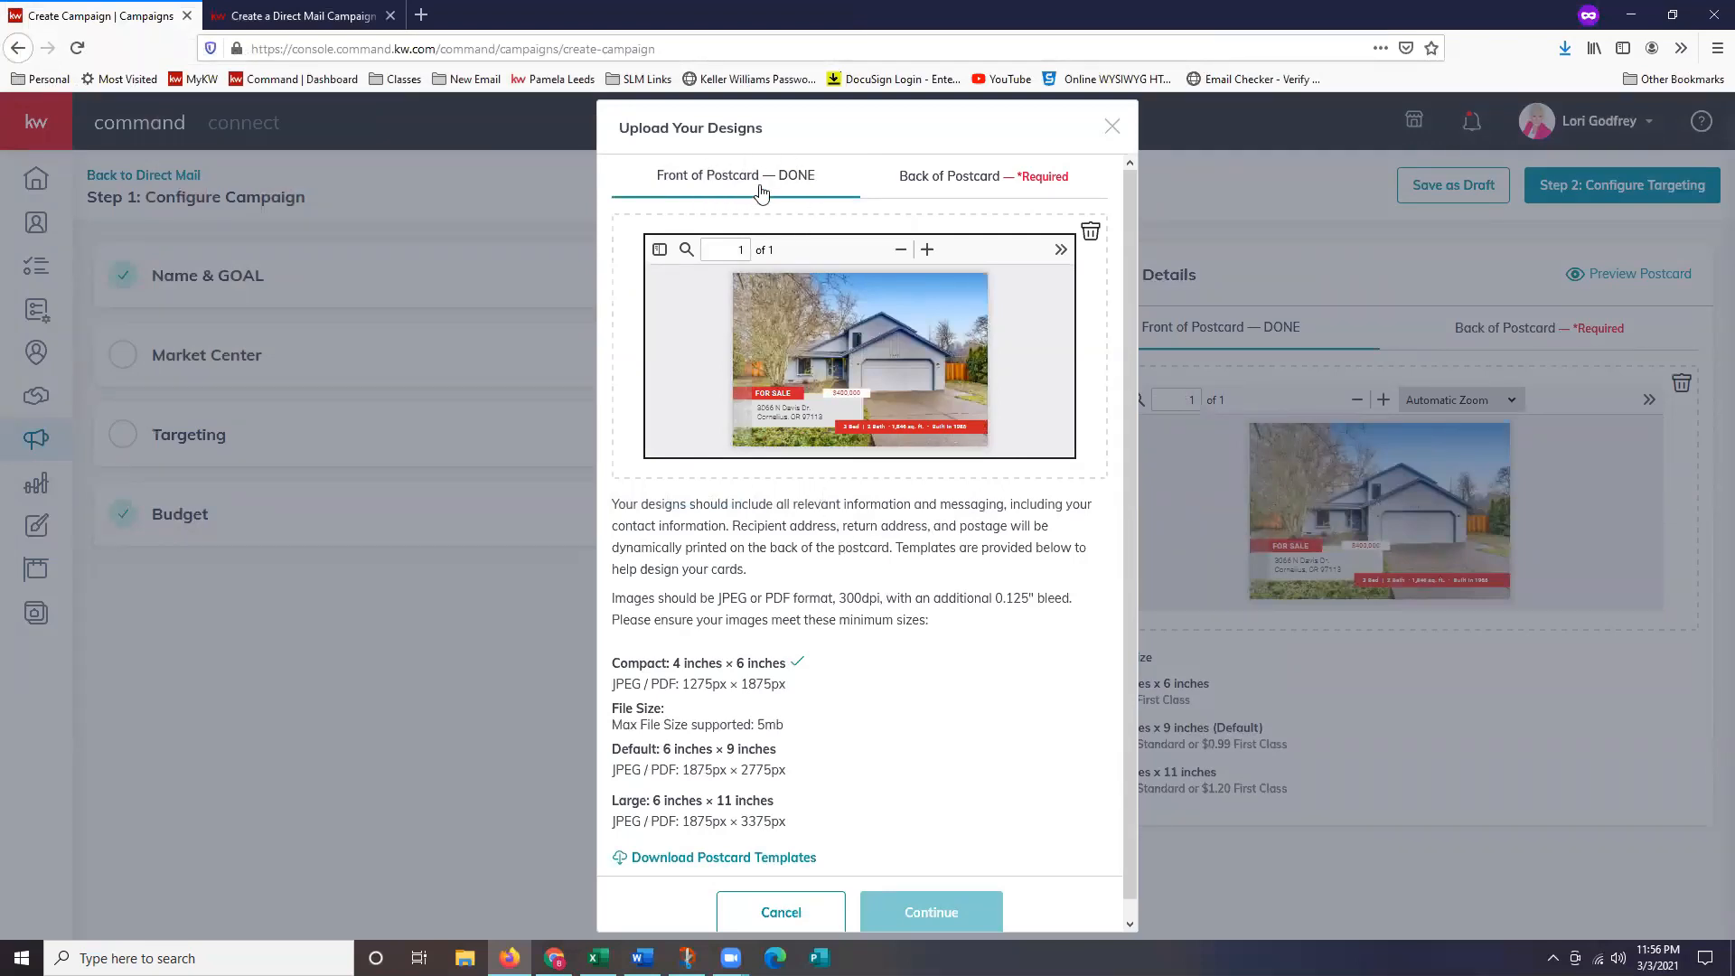
# Upload 05fspc_original(1) as the postcard back.
pyautogui.click(988, 194)
pyautogui.click(951, 300)
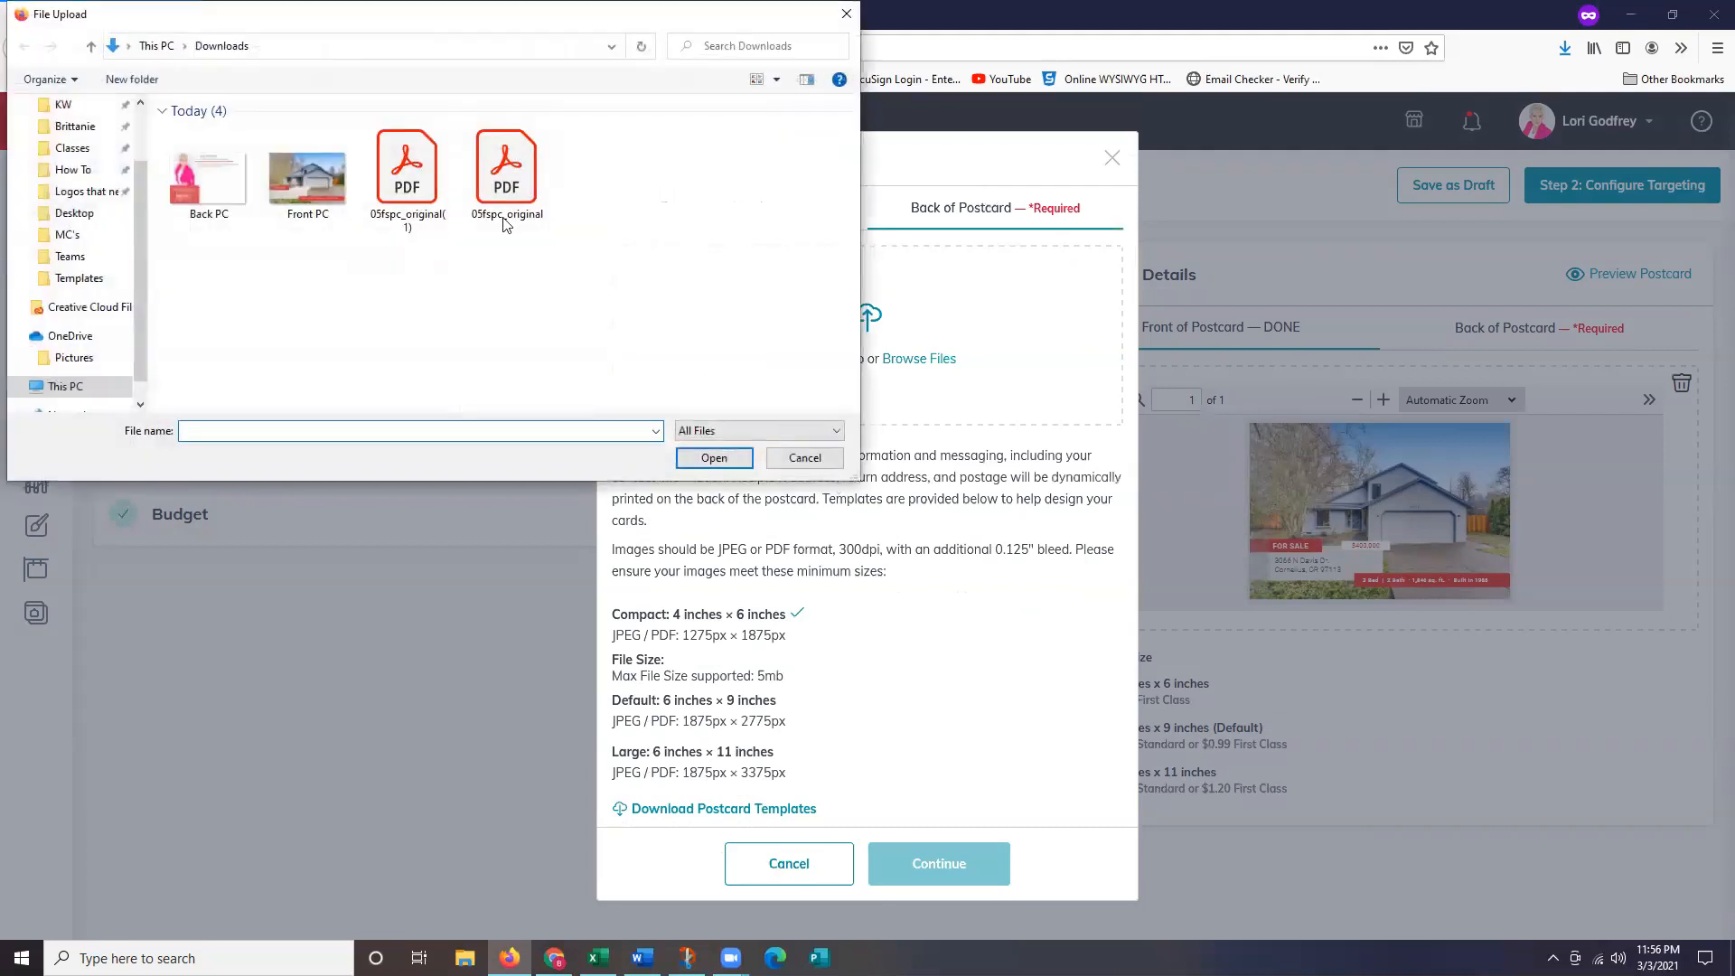
pyautogui.doubleClick(406, 172)
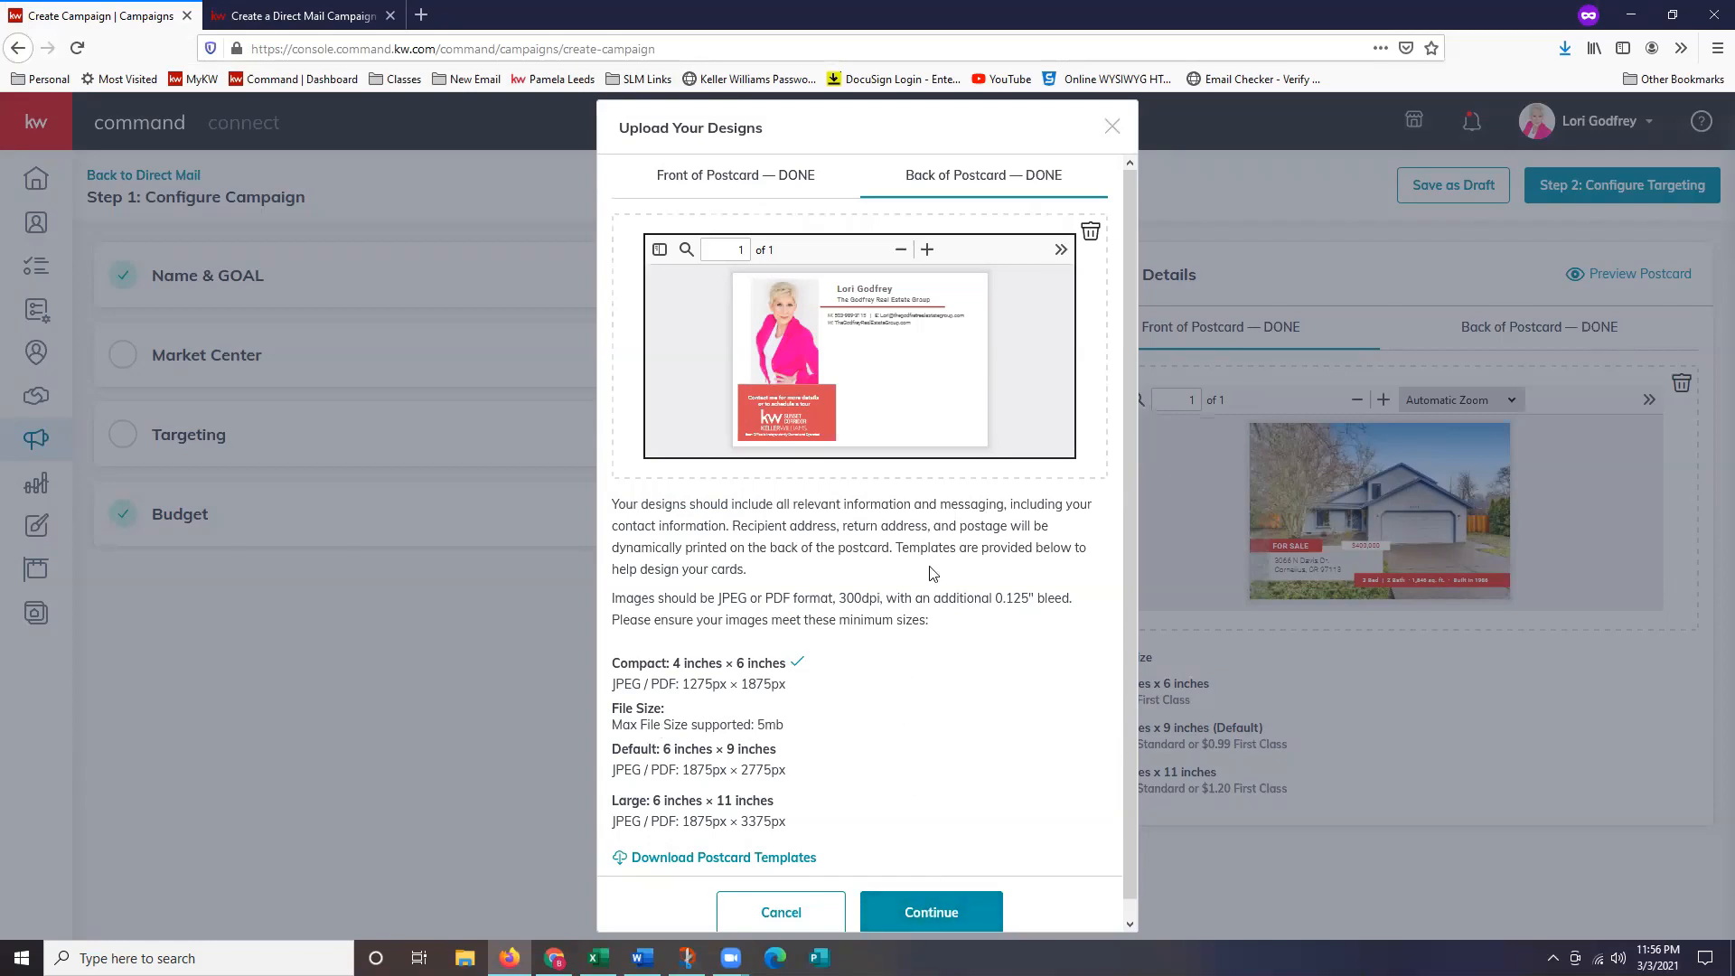
# Delete both uploaded PDFs and upload Front PC as the postcard front.
pyautogui.click(1091, 233)
pyautogui.click(788, 200)
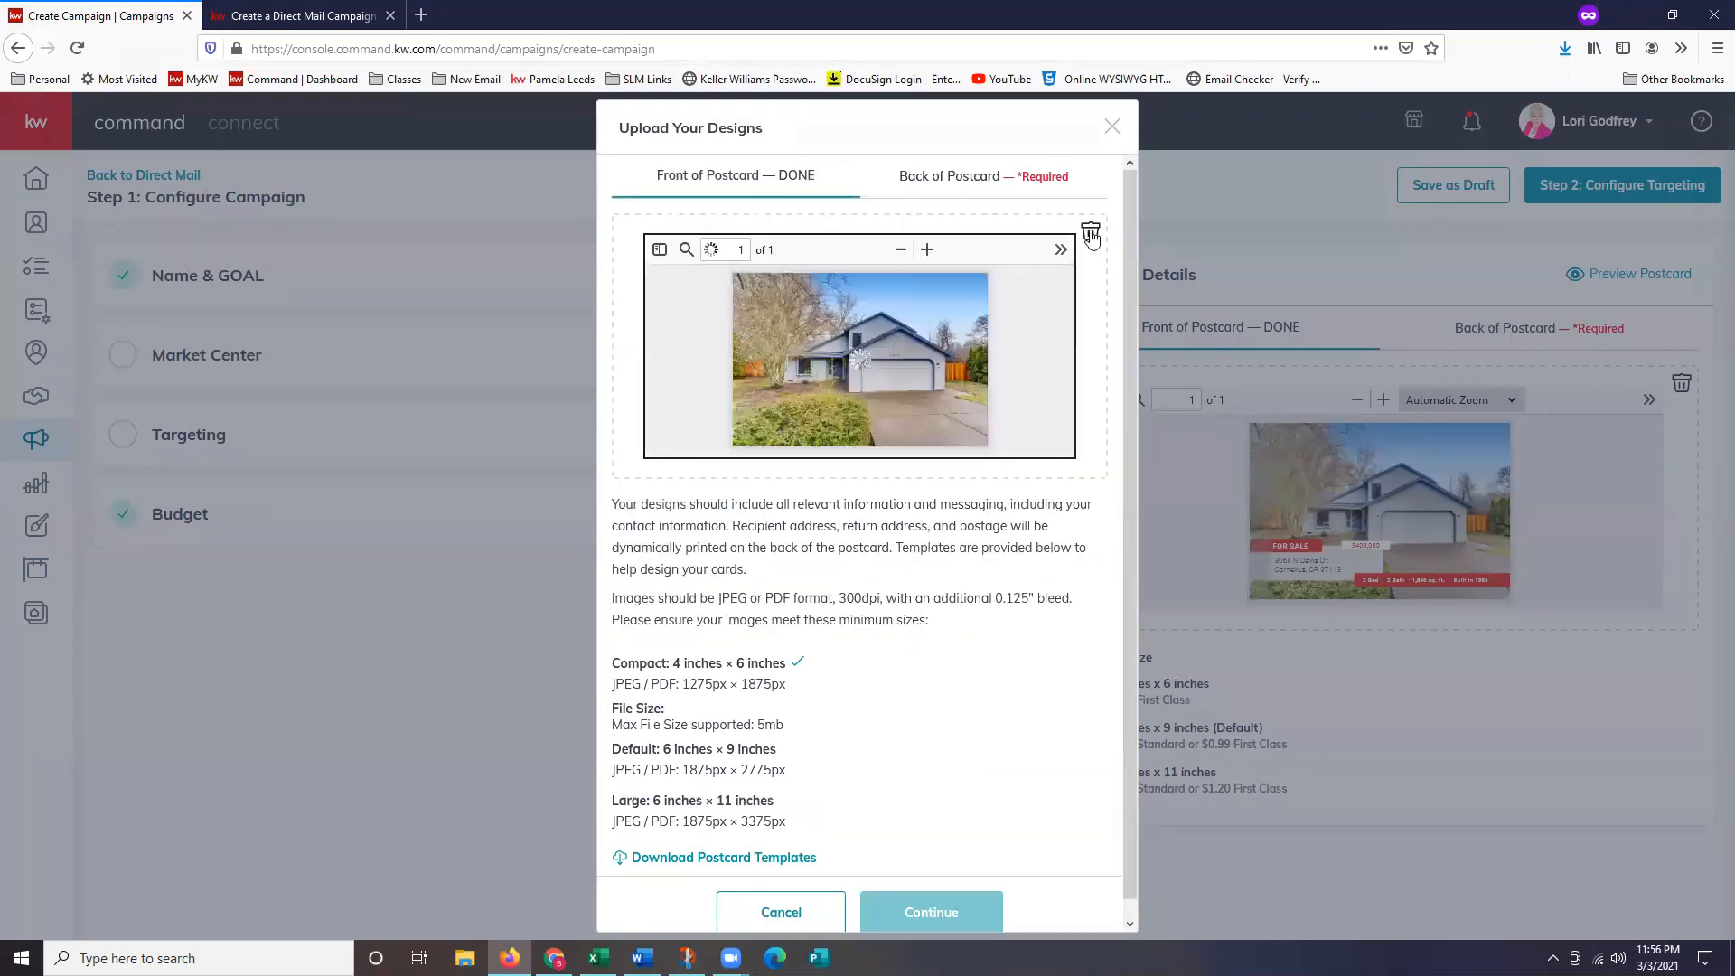
pyautogui.click(1091, 232)
pyautogui.click(899, 407)
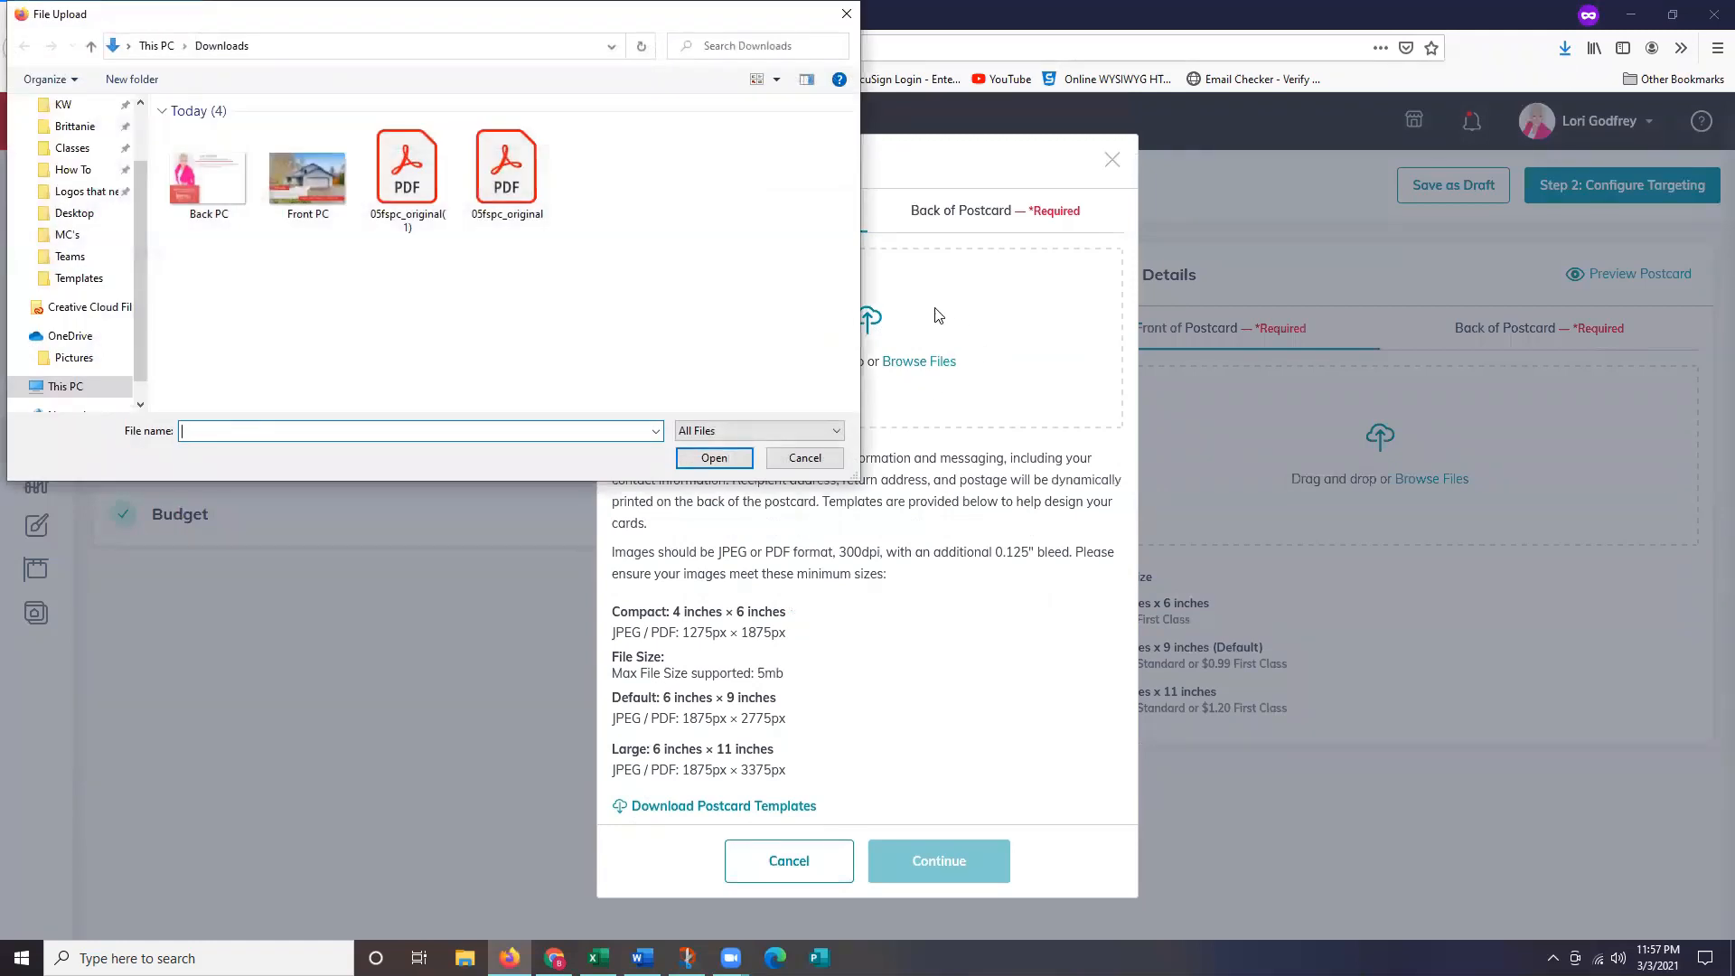
pyautogui.doubleClick(308, 181)
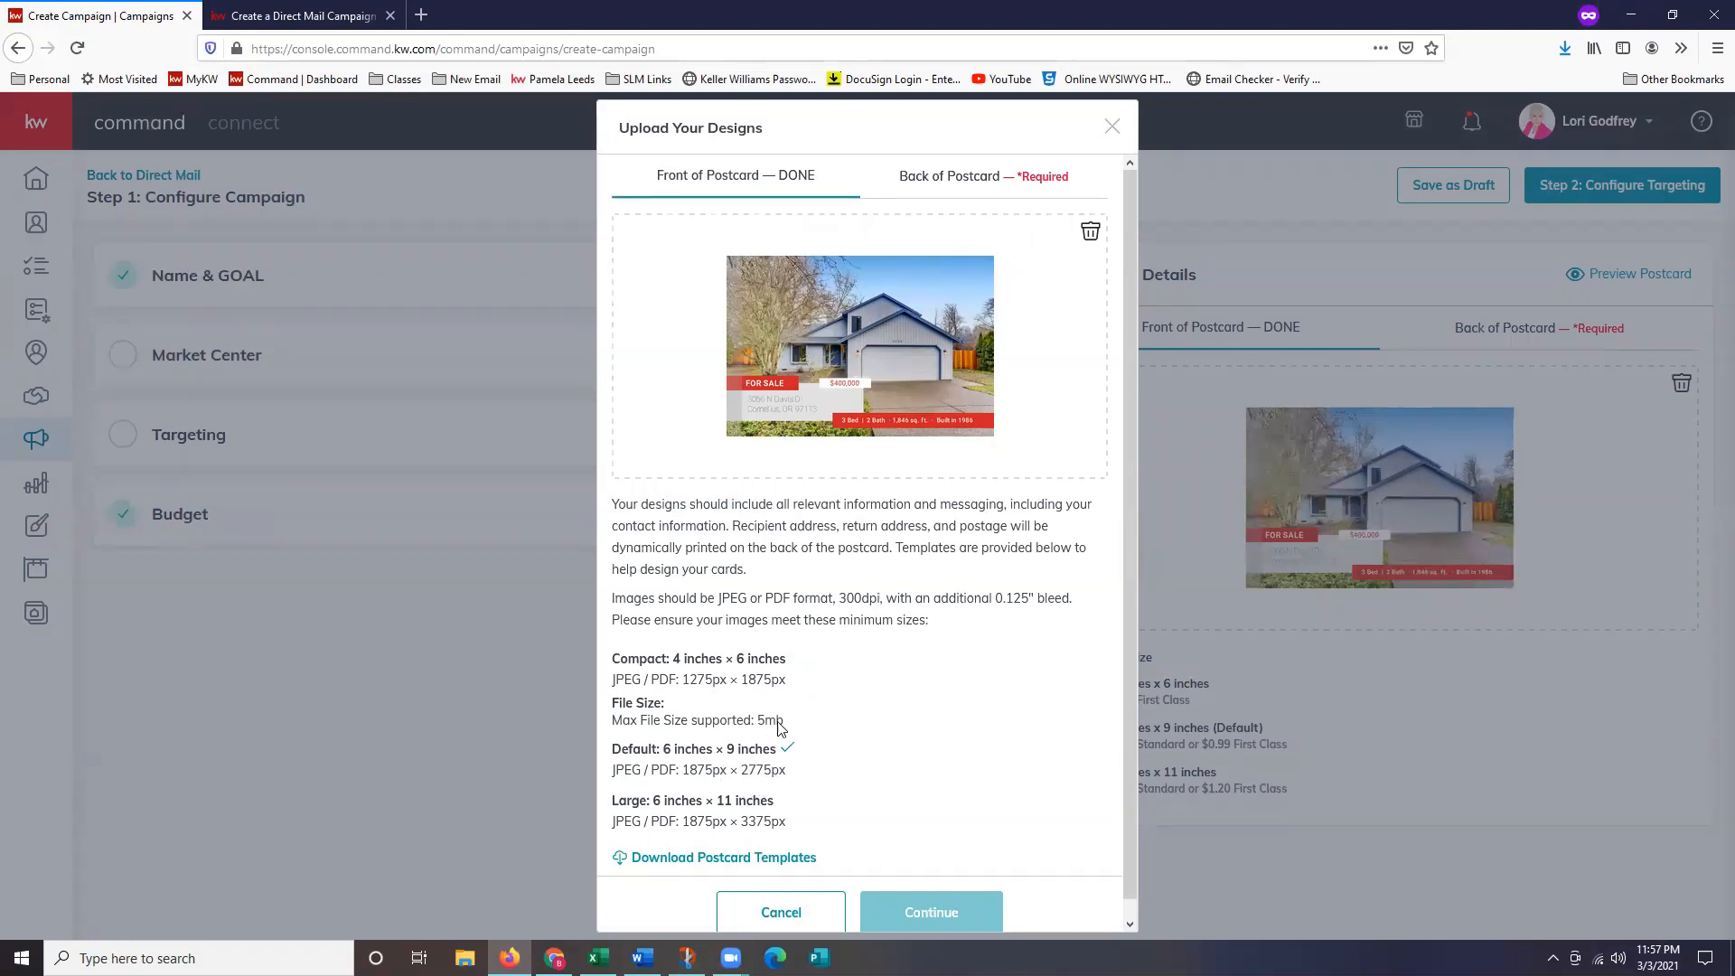
# Upload Back PC as the postcard back.
pyautogui.click(956, 185)
pyautogui.click(849, 344)
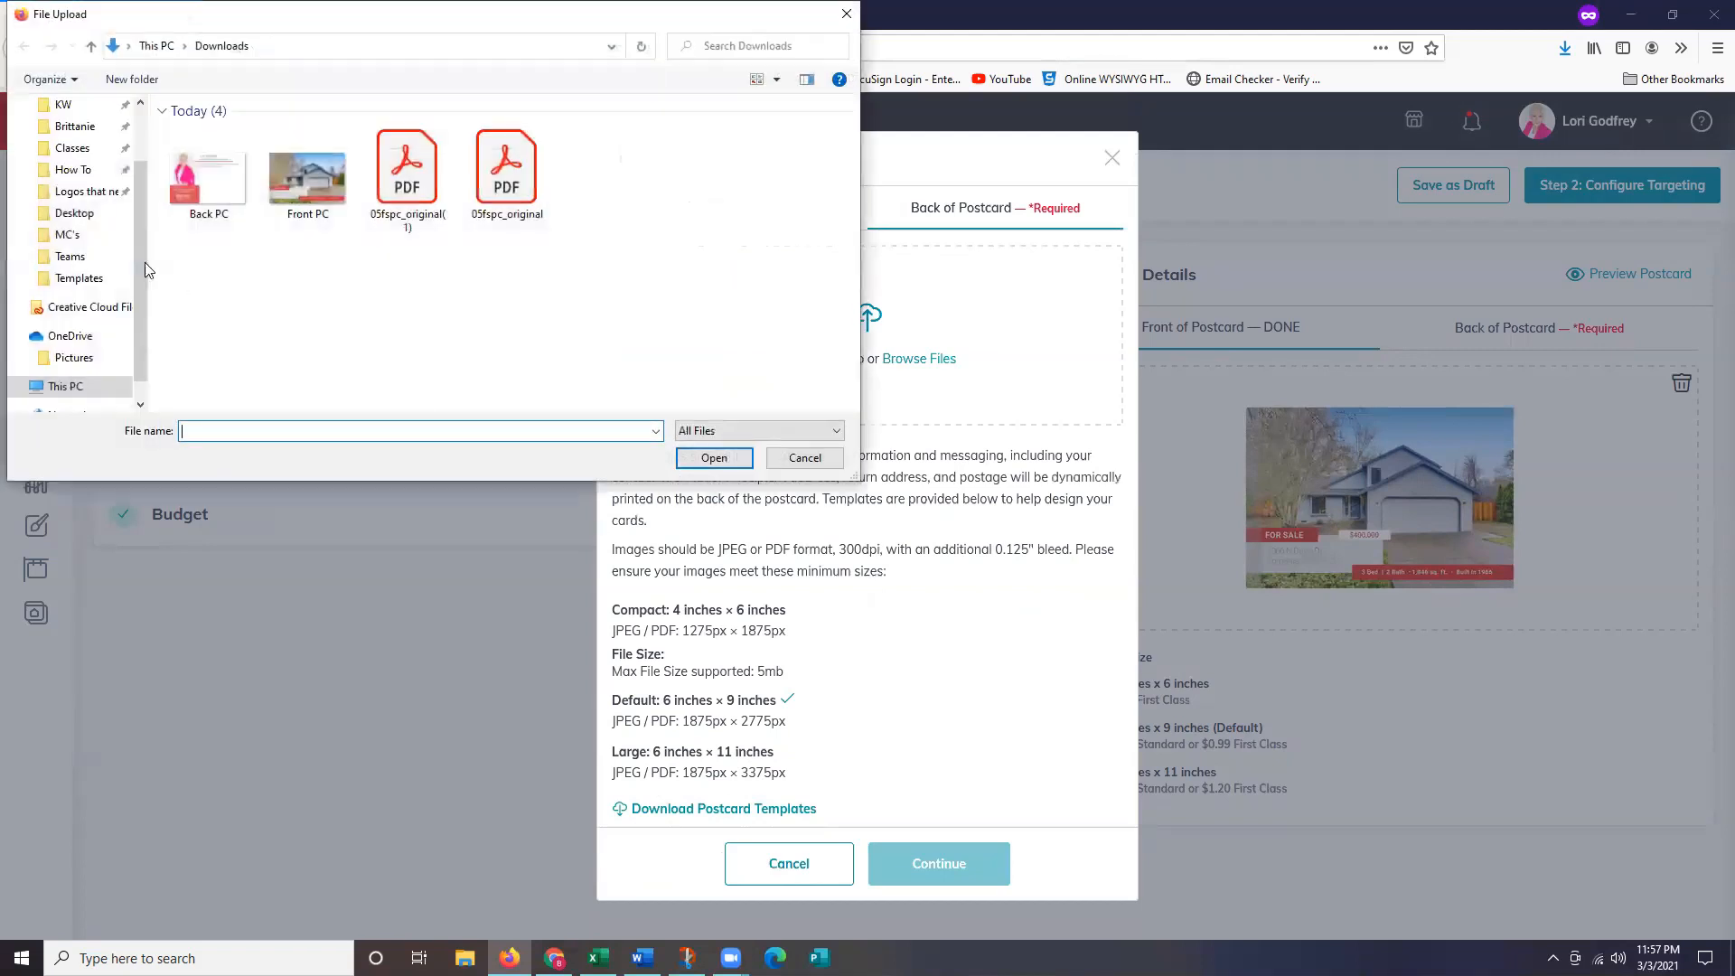
pyautogui.doubleClick(227, 197)
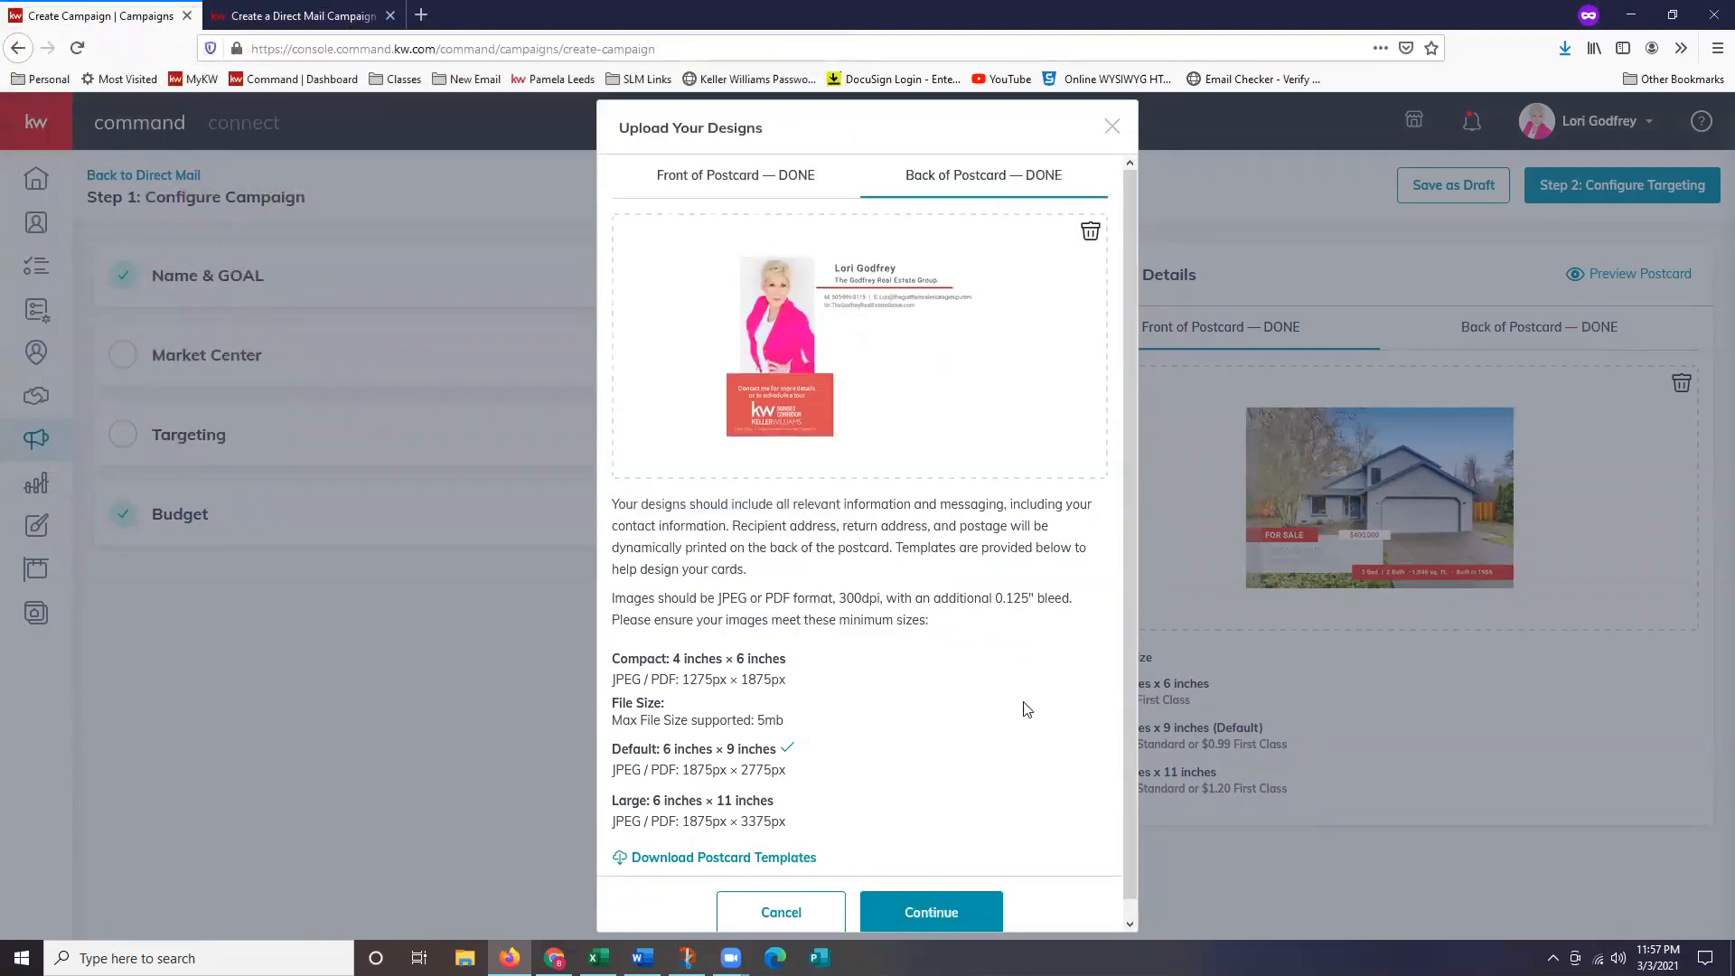
pyautogui.scroll(-1, 1040, 714)
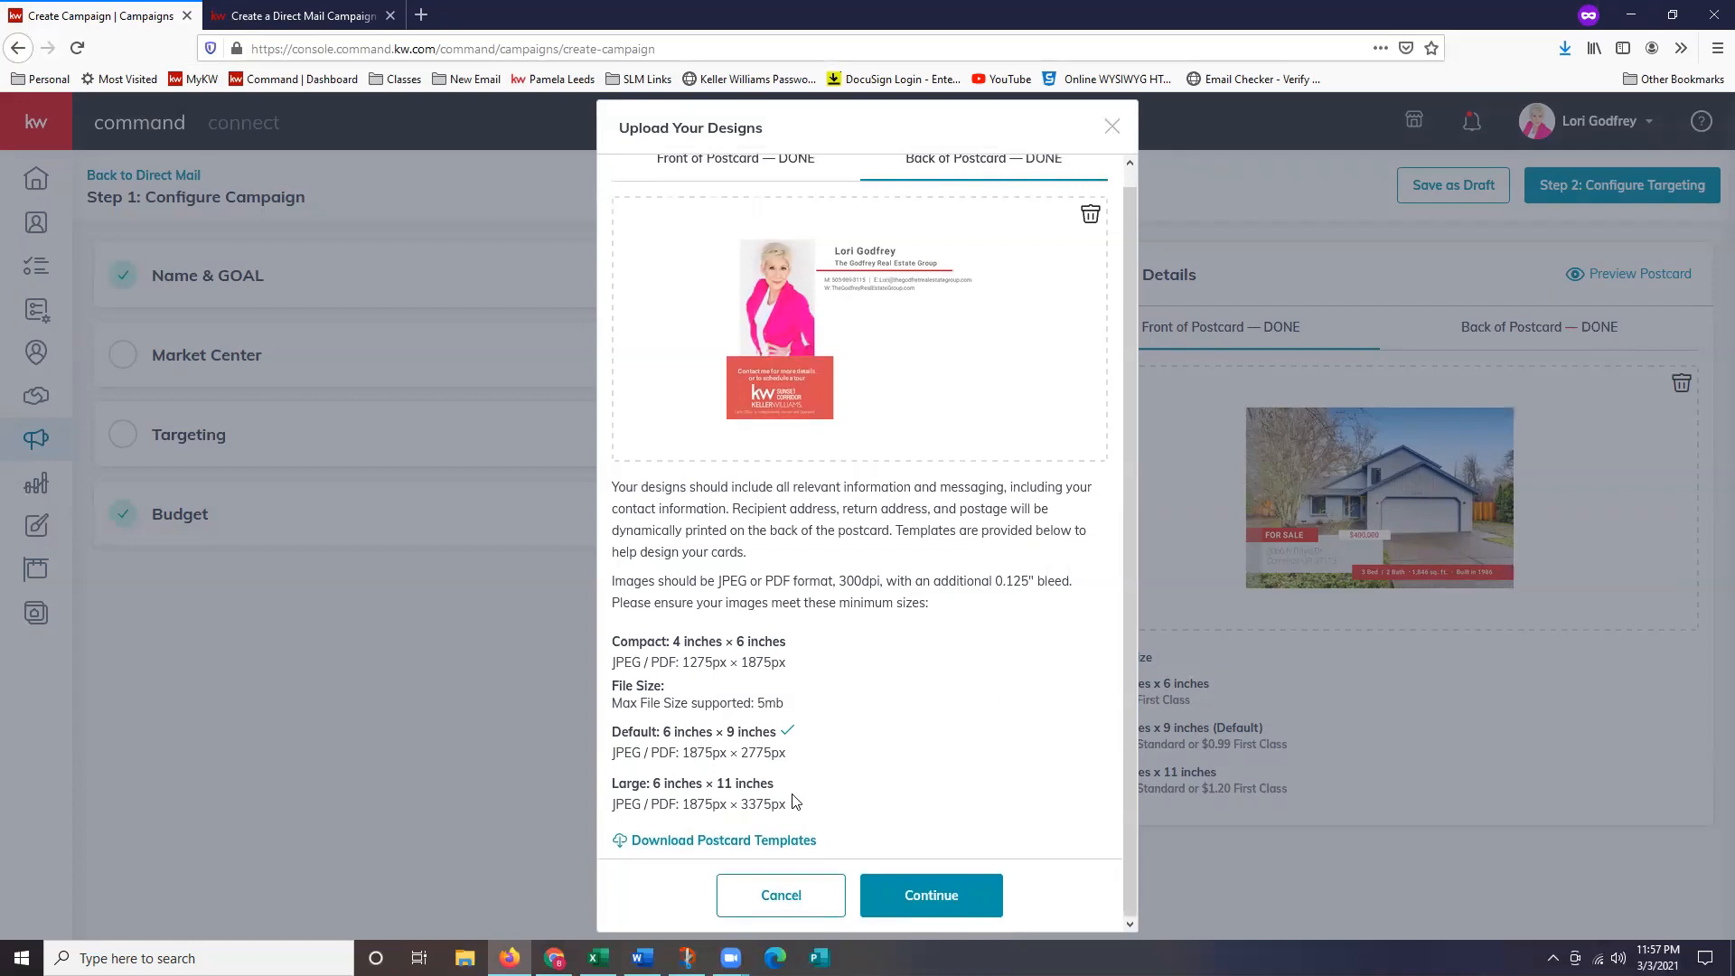
# Continue past the upload dialog and expand Name & Goal, showing the Advertise Listing goal.
pyautogui.click(950, 898)
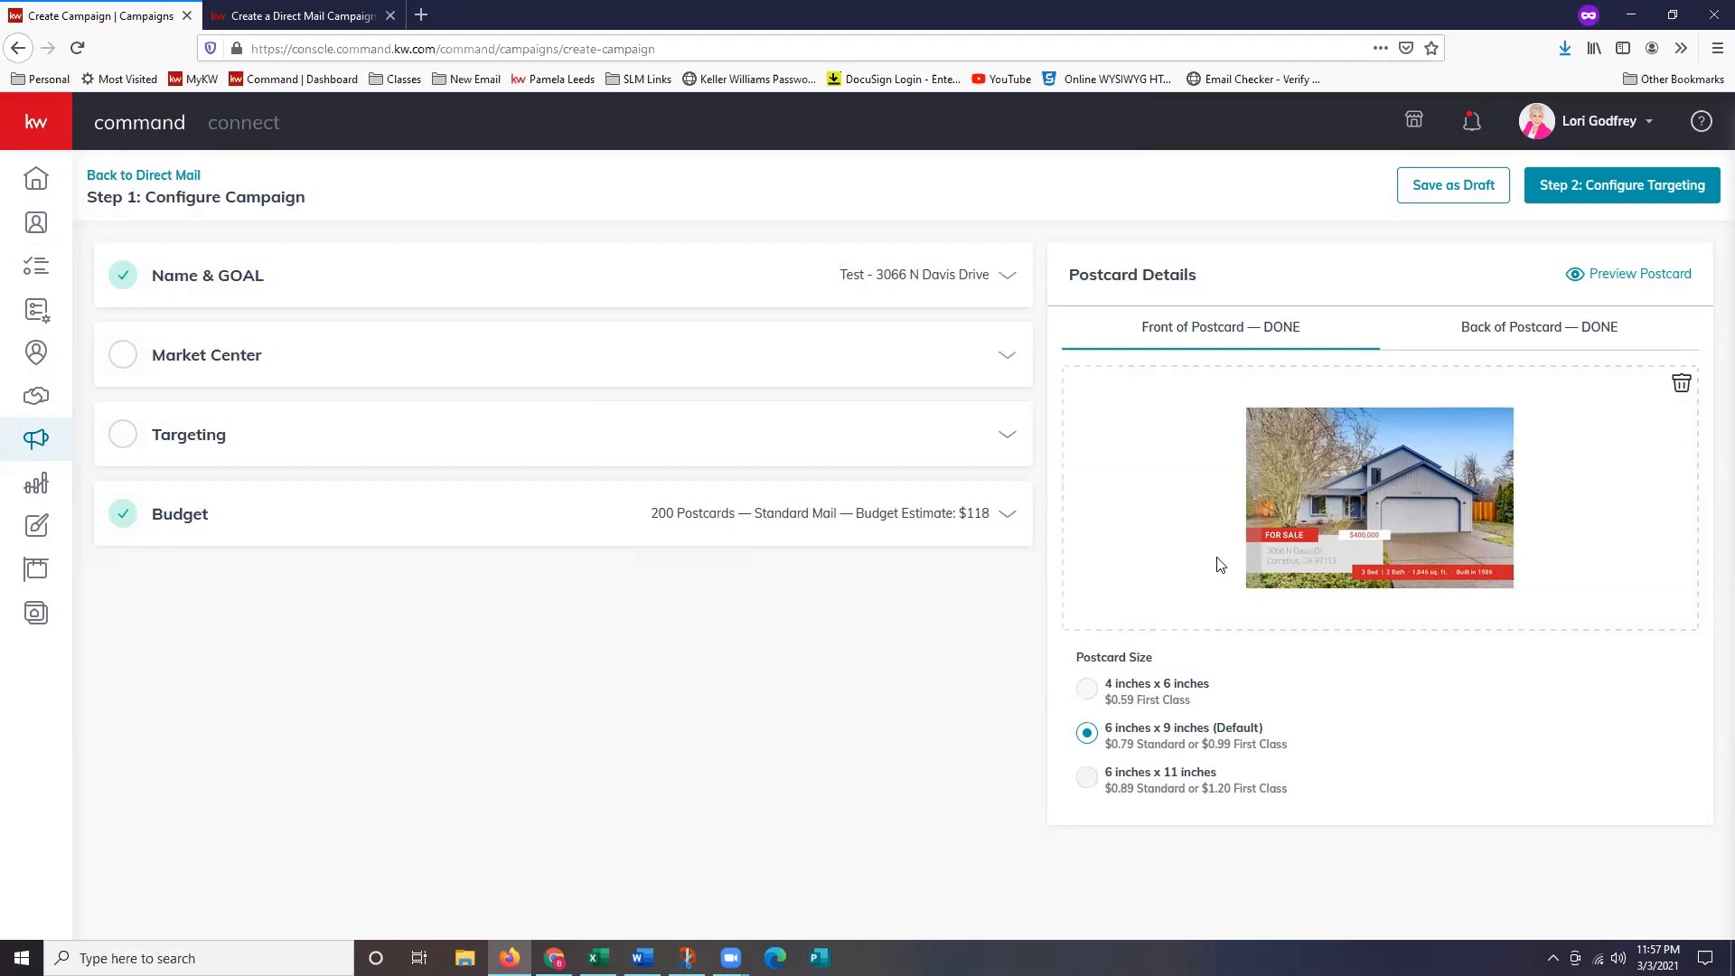
pyautogui.click(511, 275)
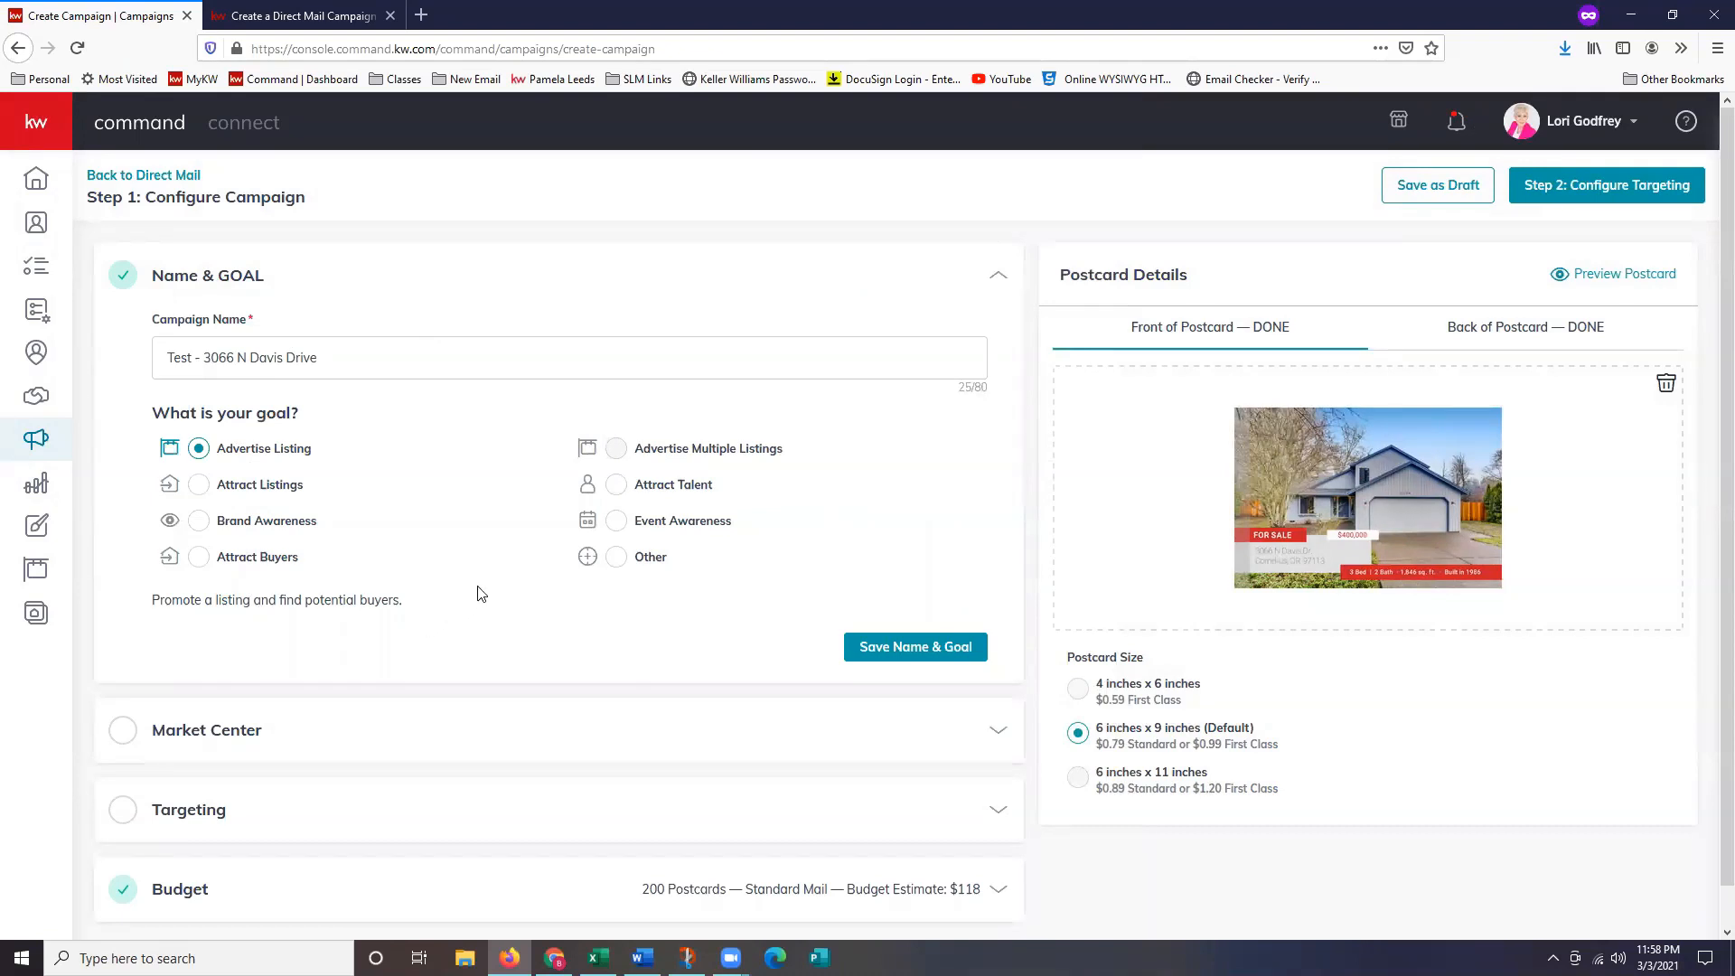
pyautogui.scroll(-2, 483, 596)
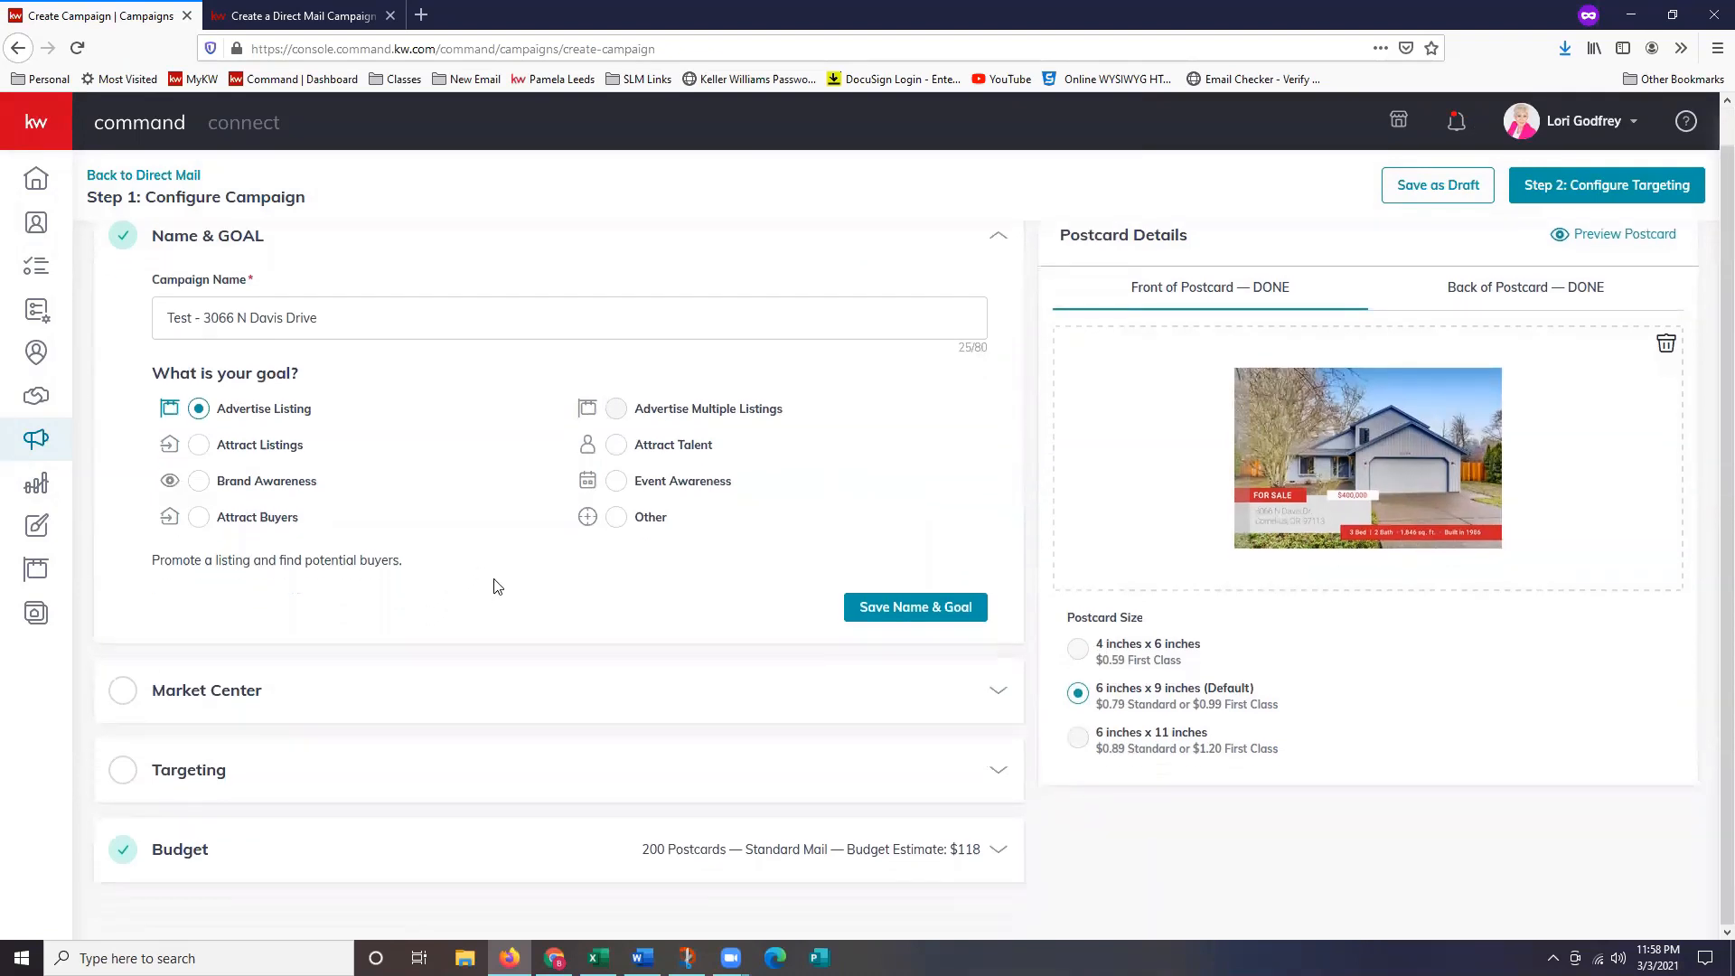
# Upload KW Logo Sq from the Desktop as the Market Center's DBA logo.
pyautogui.click(538, 694)
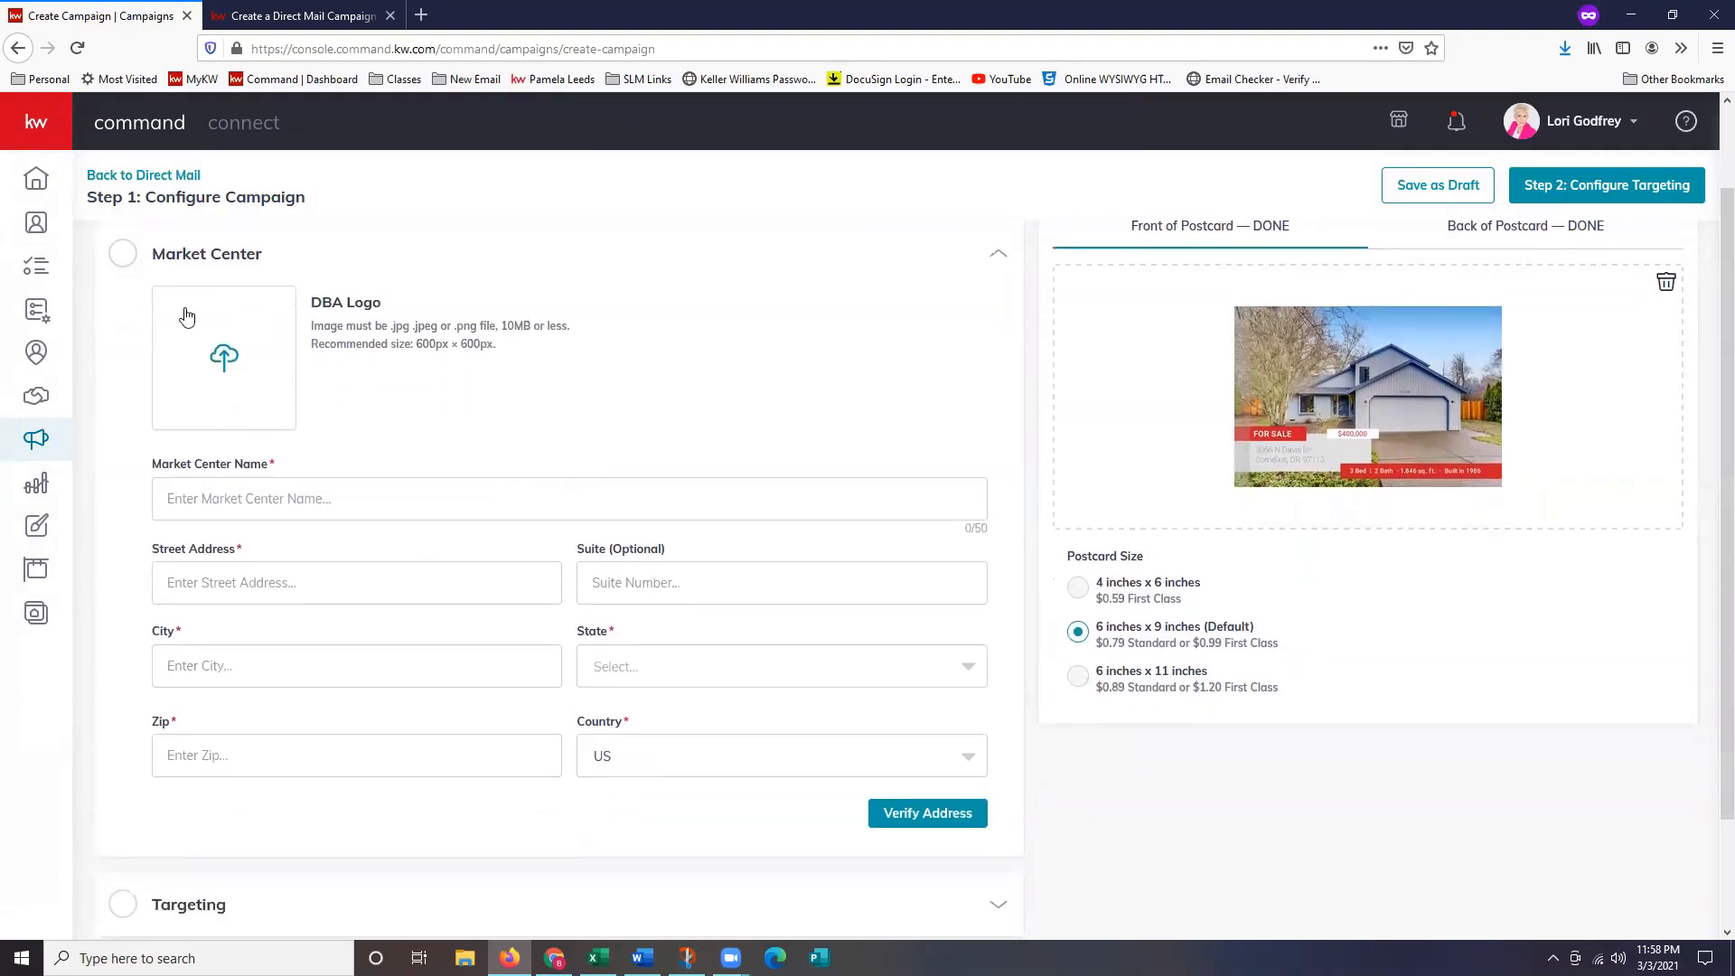
pyautogui.click(253, 399)
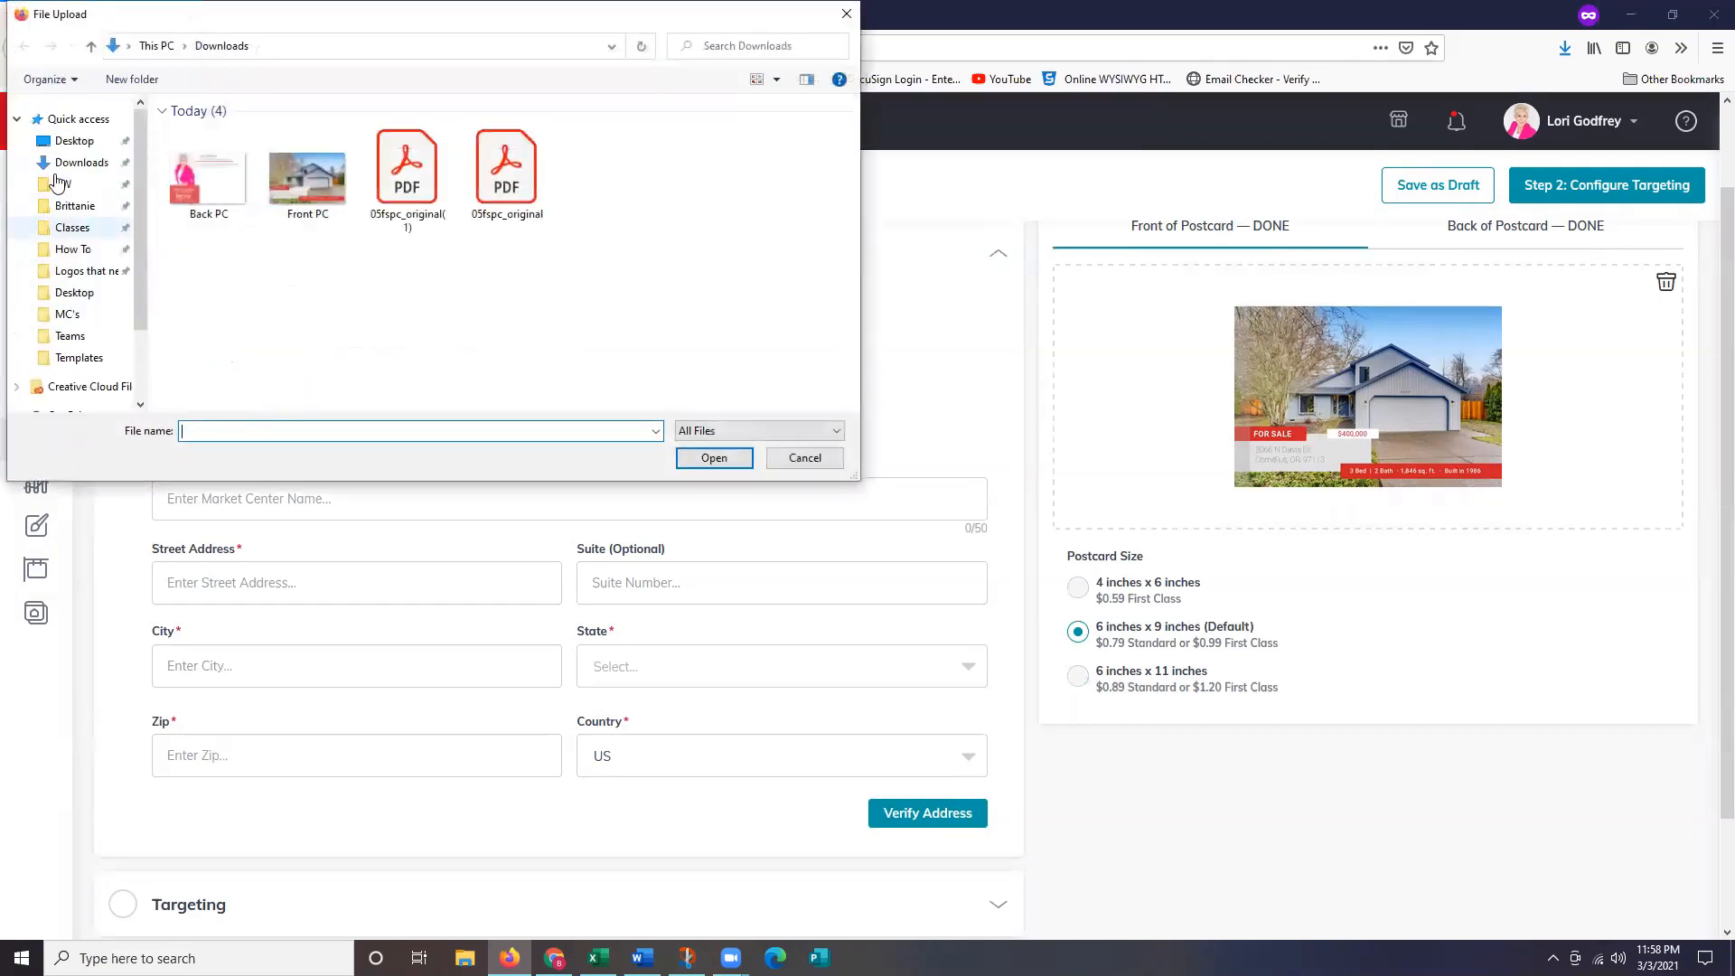
pyautogui.click(65, 185)
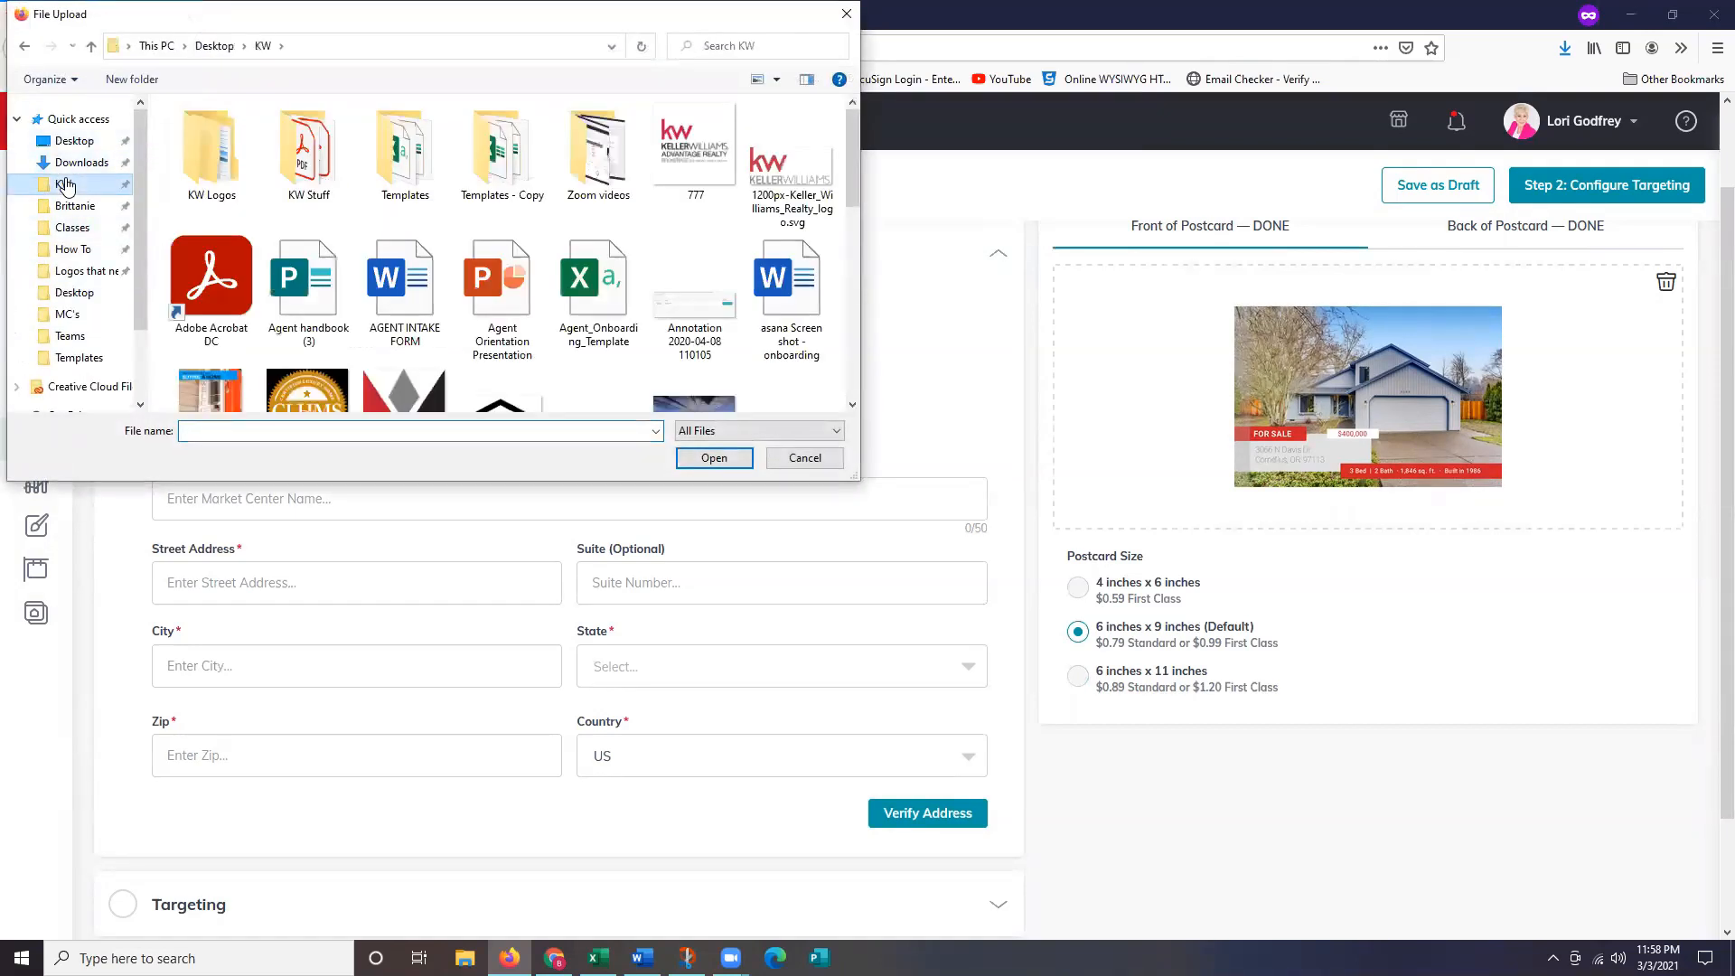
pyautogui.click(73, 141)
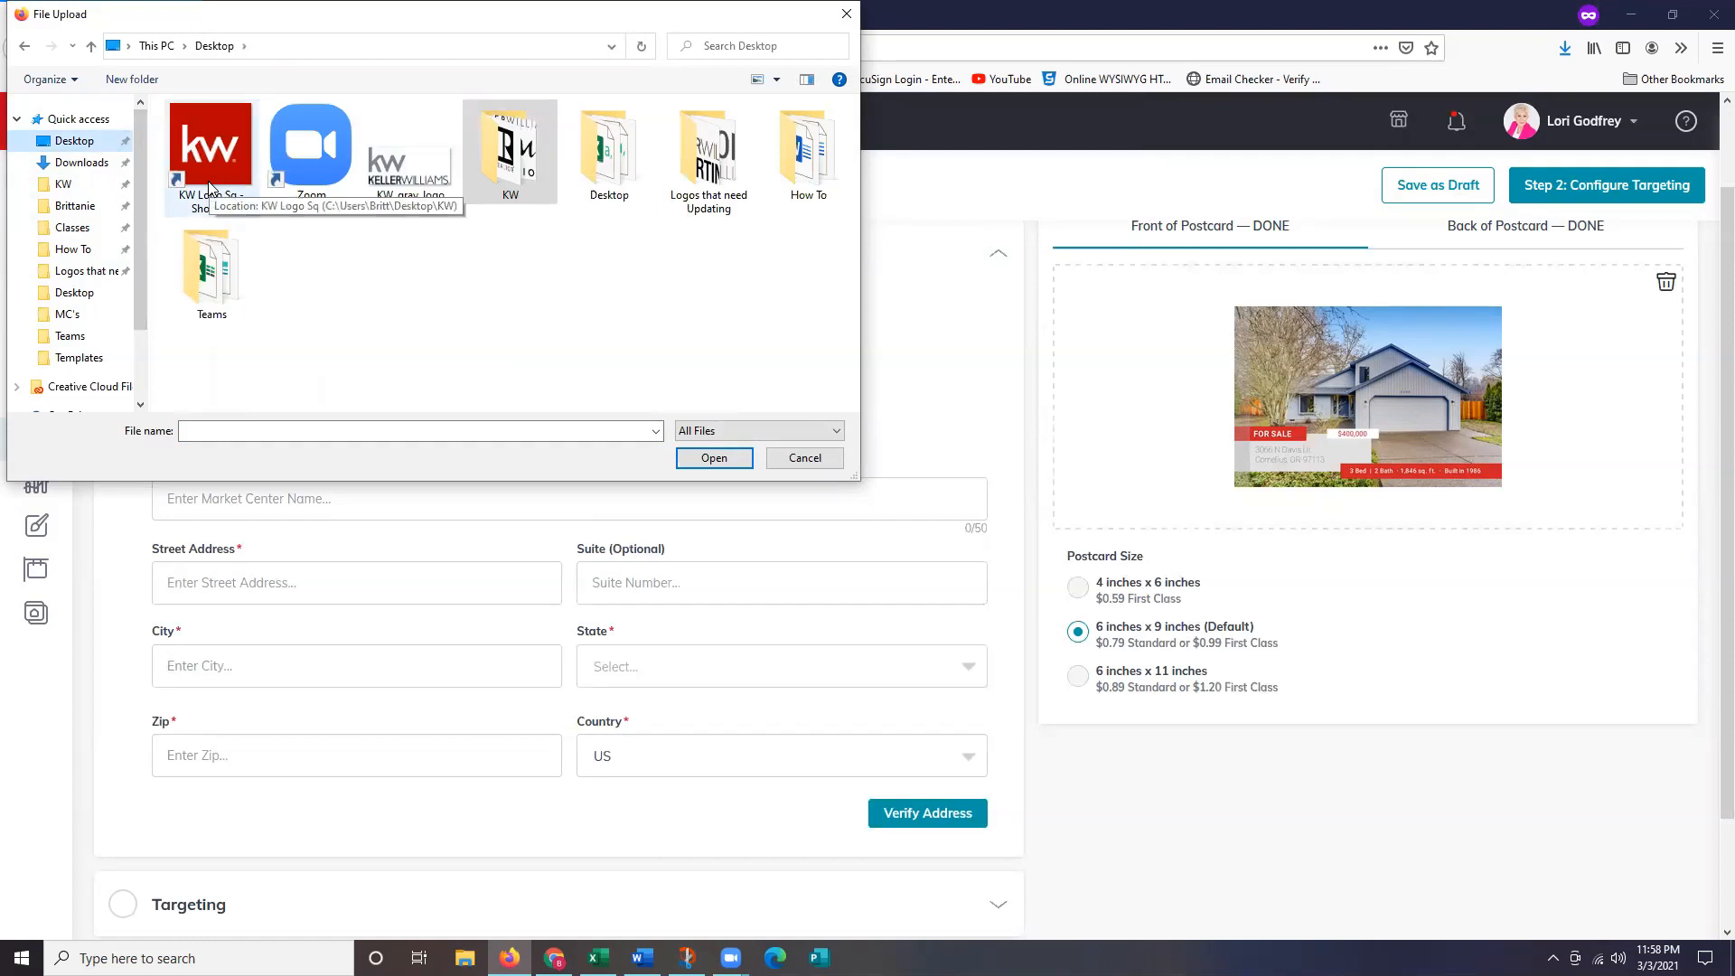
pyautogui.doubleClick(210, 163)
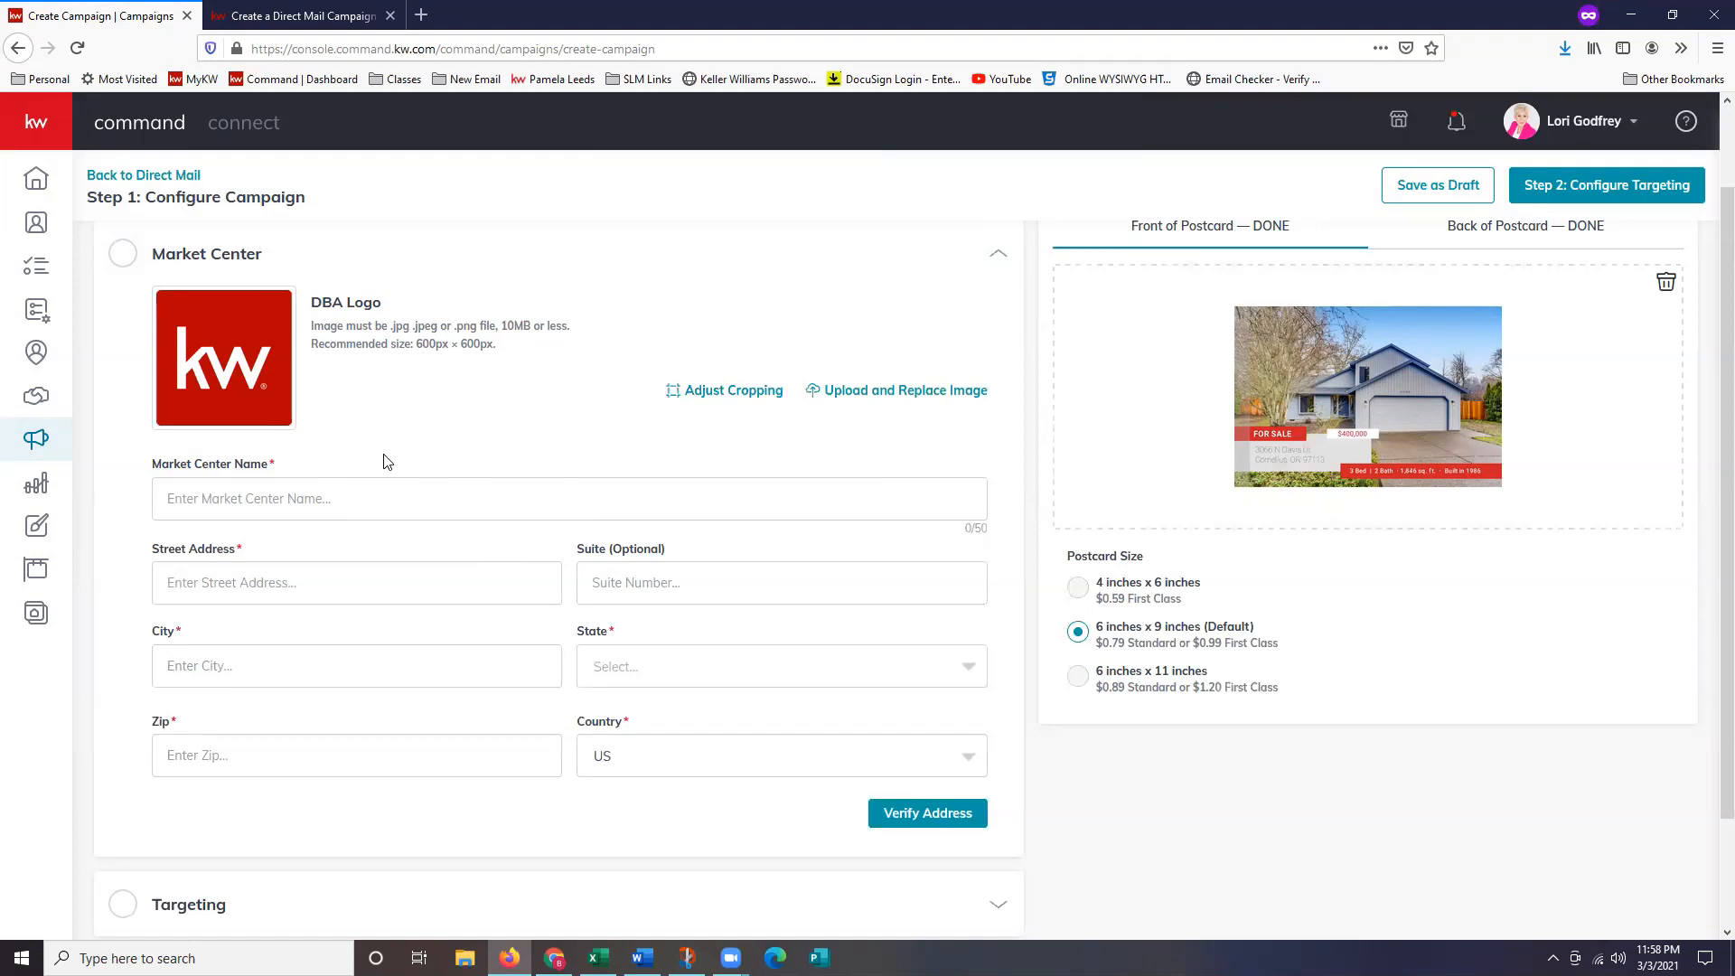
# Enter market center name Keller Williams Sunset Corridor, street 1915 NE Stucki Ave, suite 250 and Hillsboro.
pyautogui.scroll(-1, 466, 434)
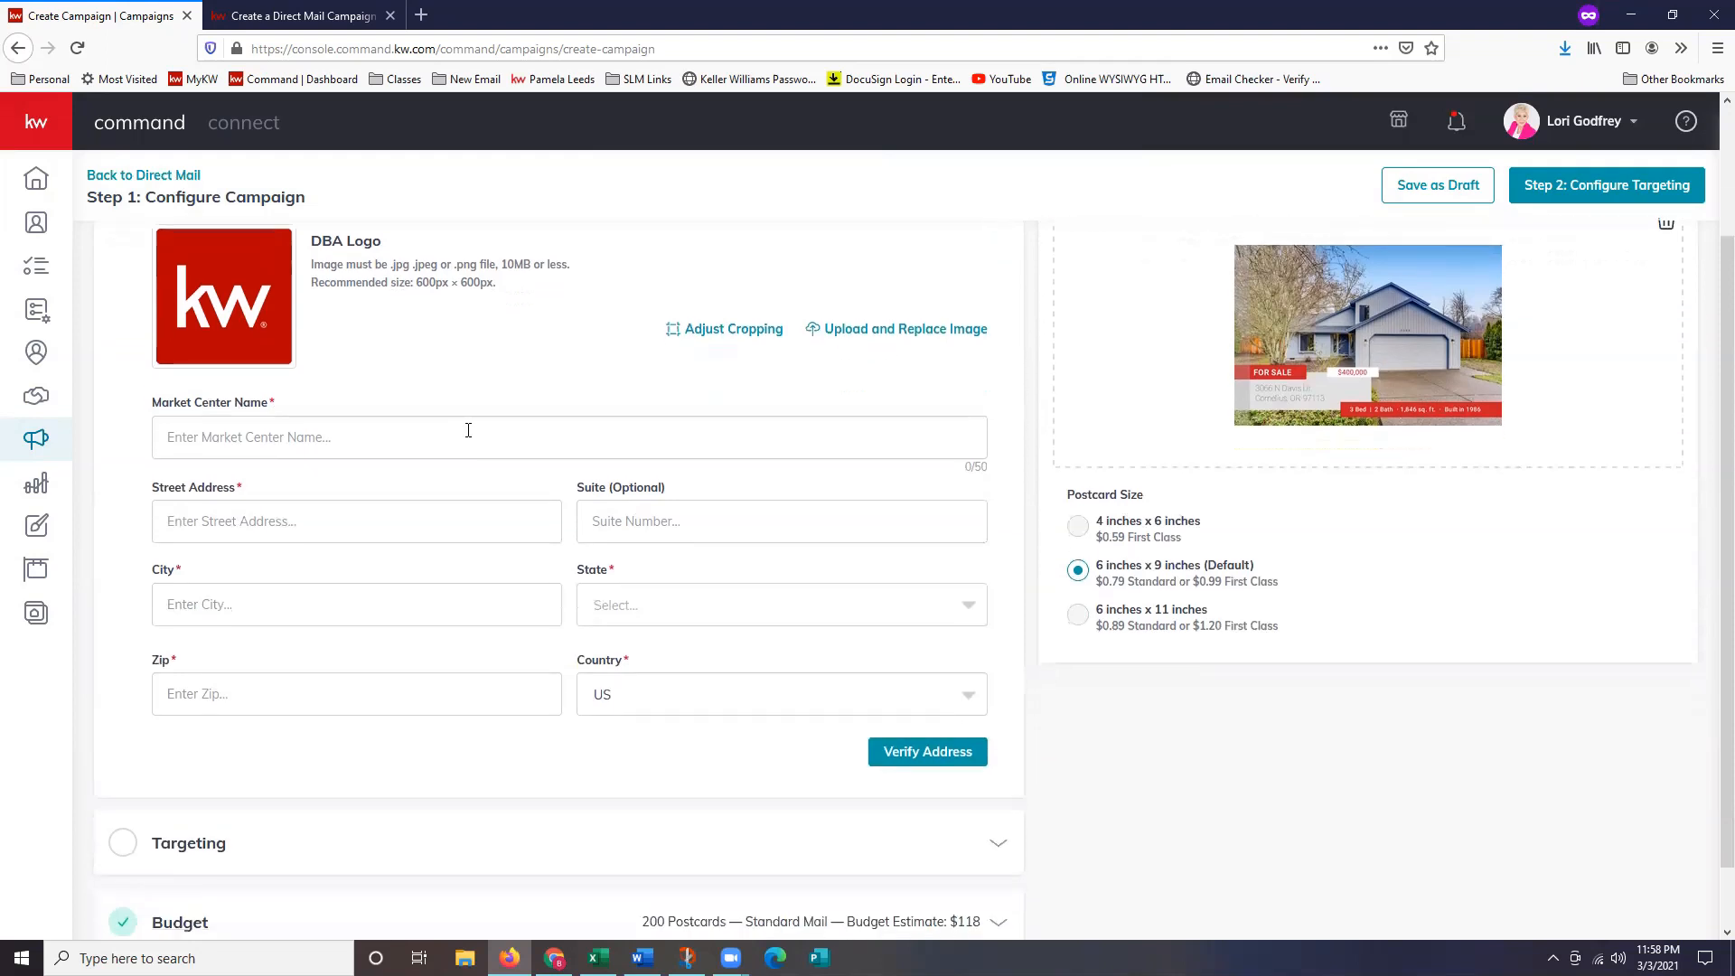
pyautogui.click(305, 430)
pyautogui.write('Keller Williams ')
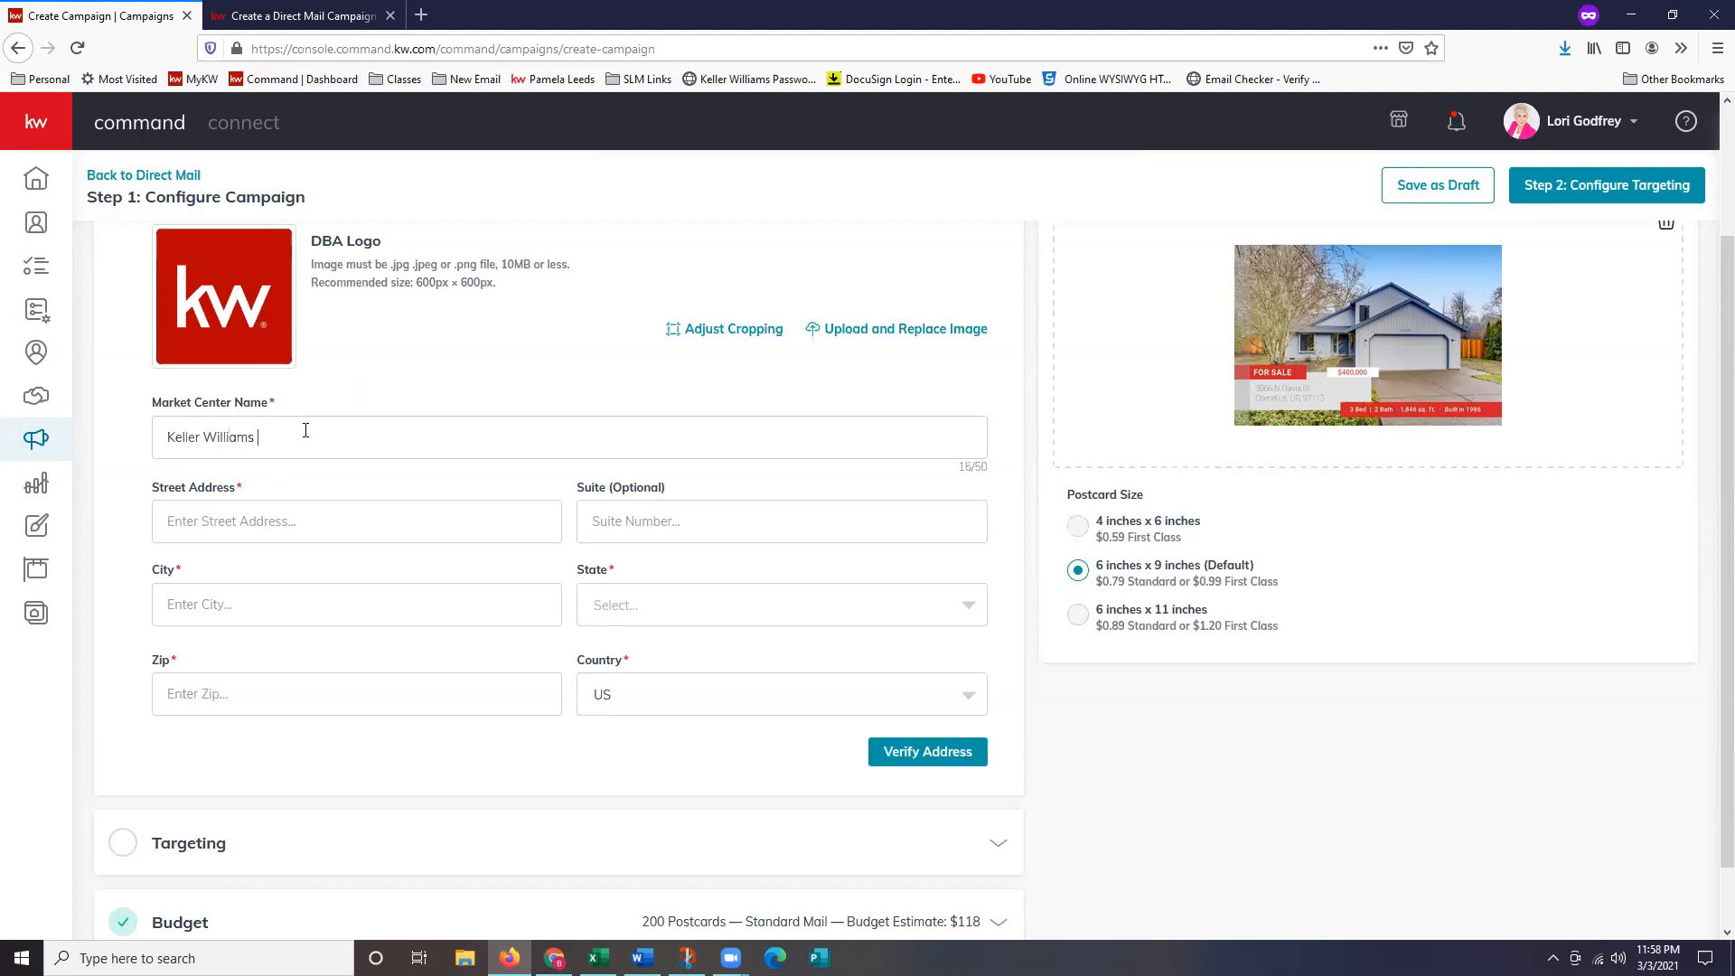
pyautogui.write('Sunset Corridor')
pyautogui.write('1915')
pyautogui.write(' BN')
pyautogui.press('BackSpace')
pyautogui.write('NE Stucki Ave')
pyautogui.press('Tab')
pyautogui.write('250')
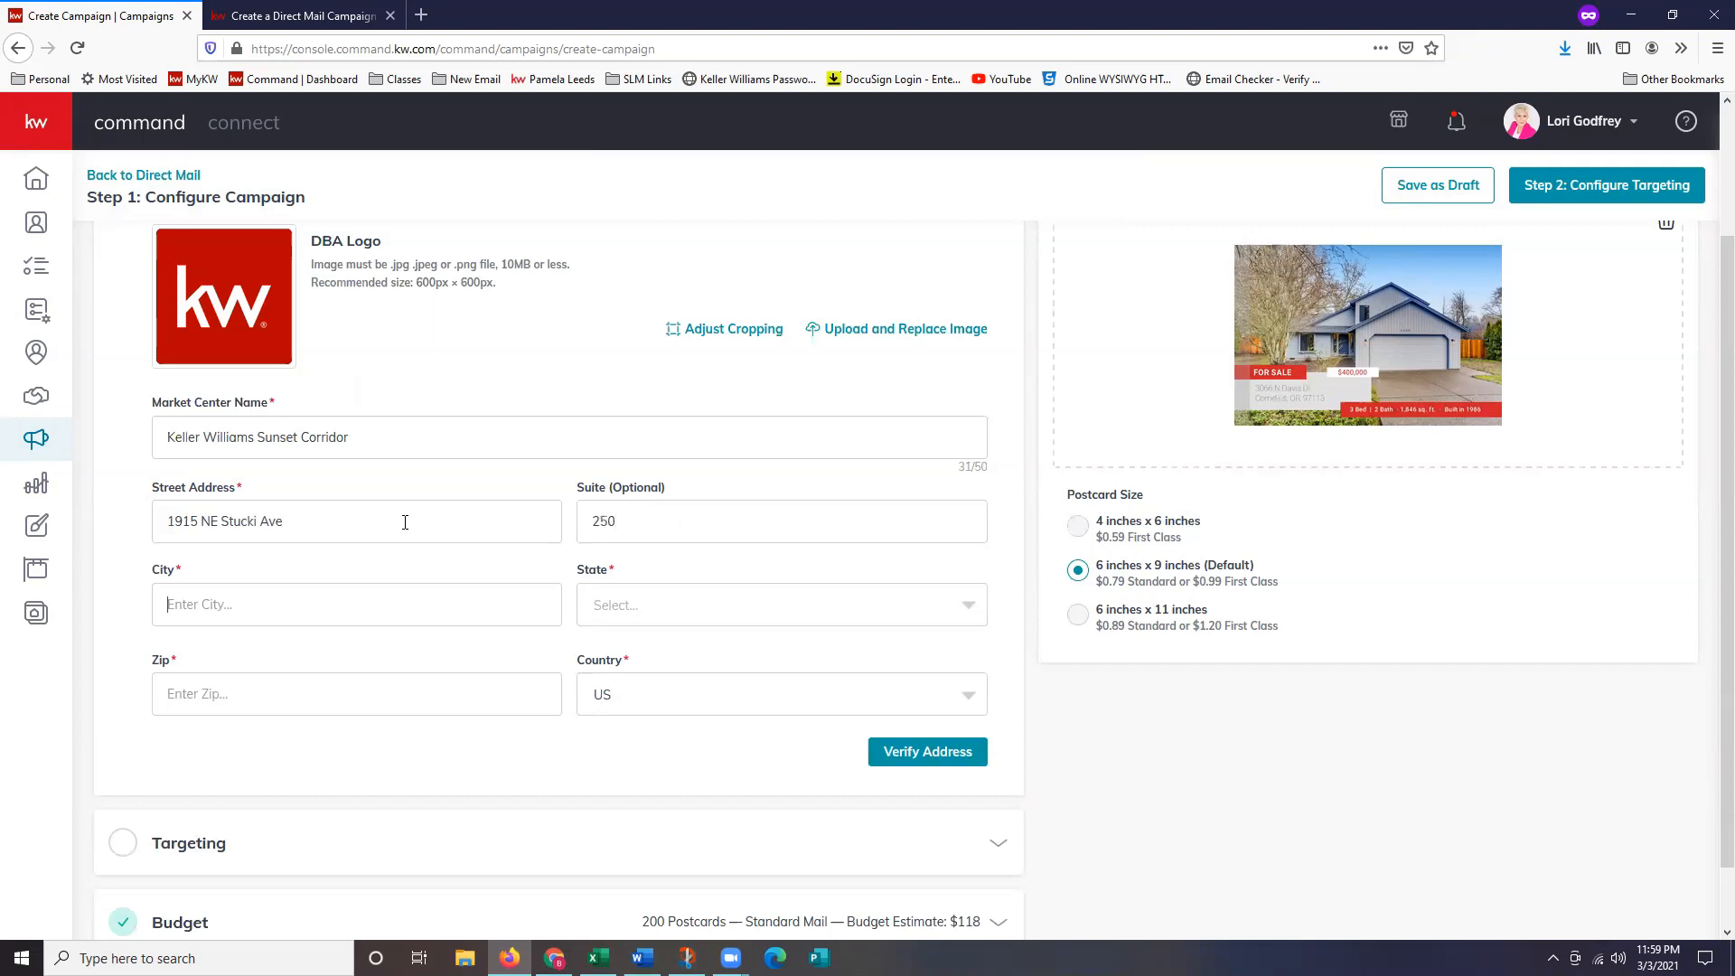
pyautogui.write('Hillsboro')
# Set state OR and the zip code, then verify and confirm the corrected address.
pyautogui.press('Tab')
pyautogui.write('or')
pyautogui.press('Return')
pyautogui.press('Tab')
pyautogui.write('9700')
pyautogui.click(968, 755)
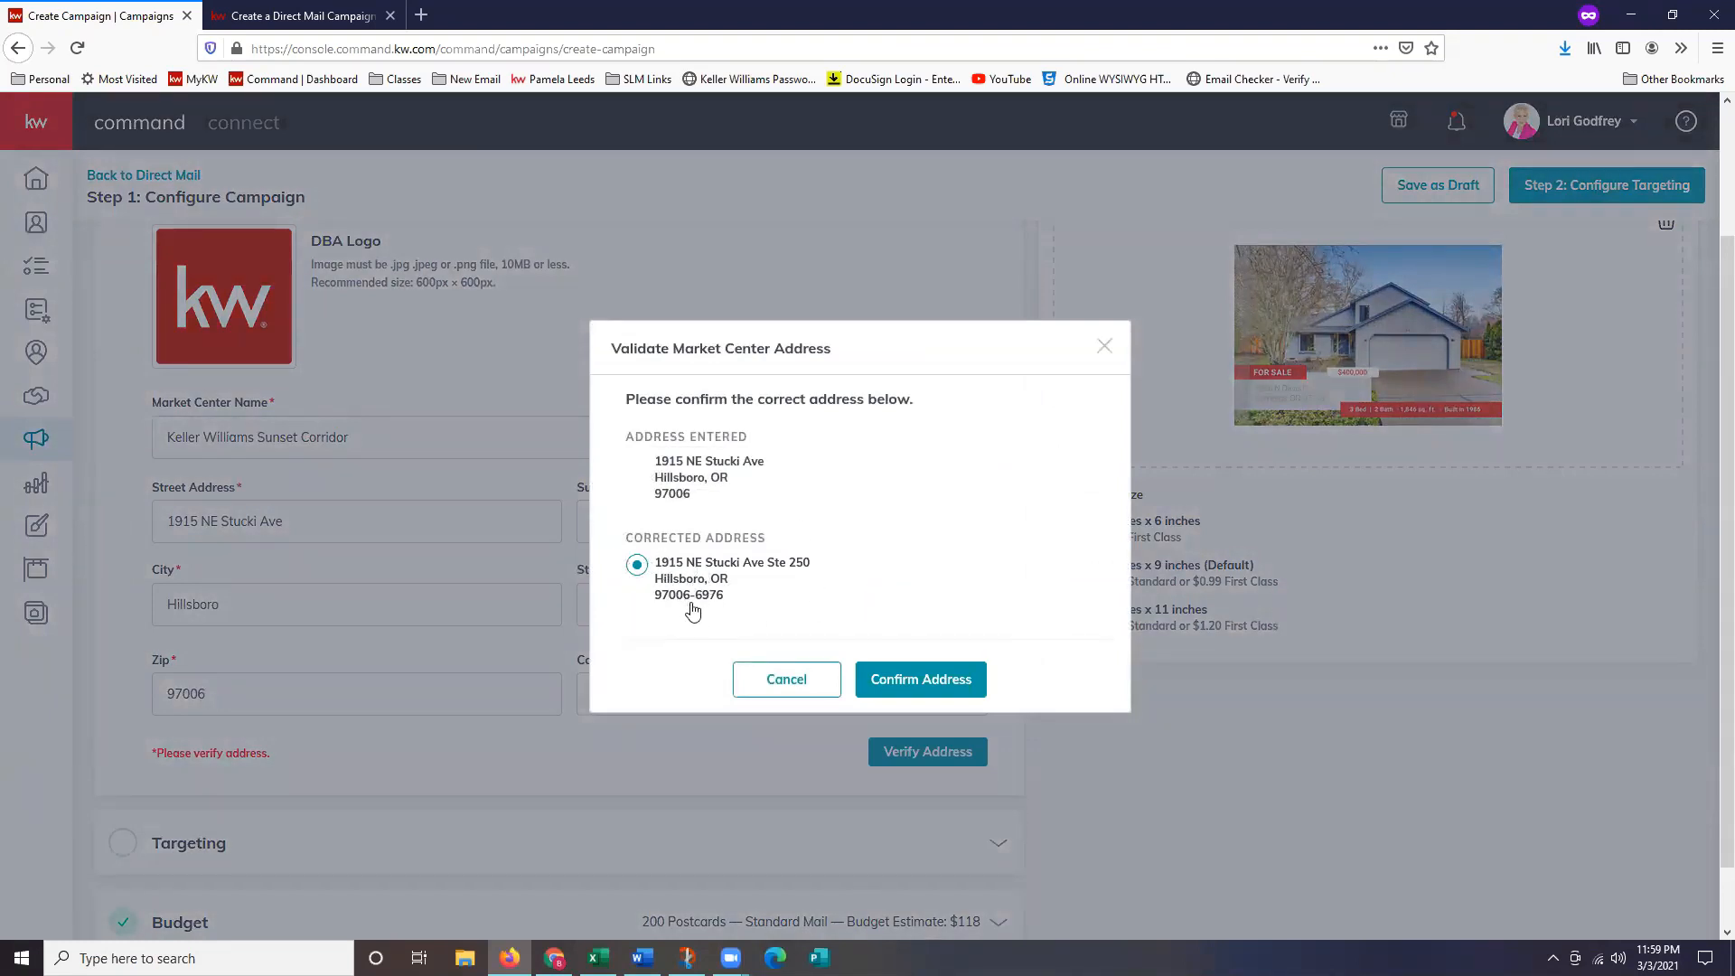
pyautogui.click(947, 685)
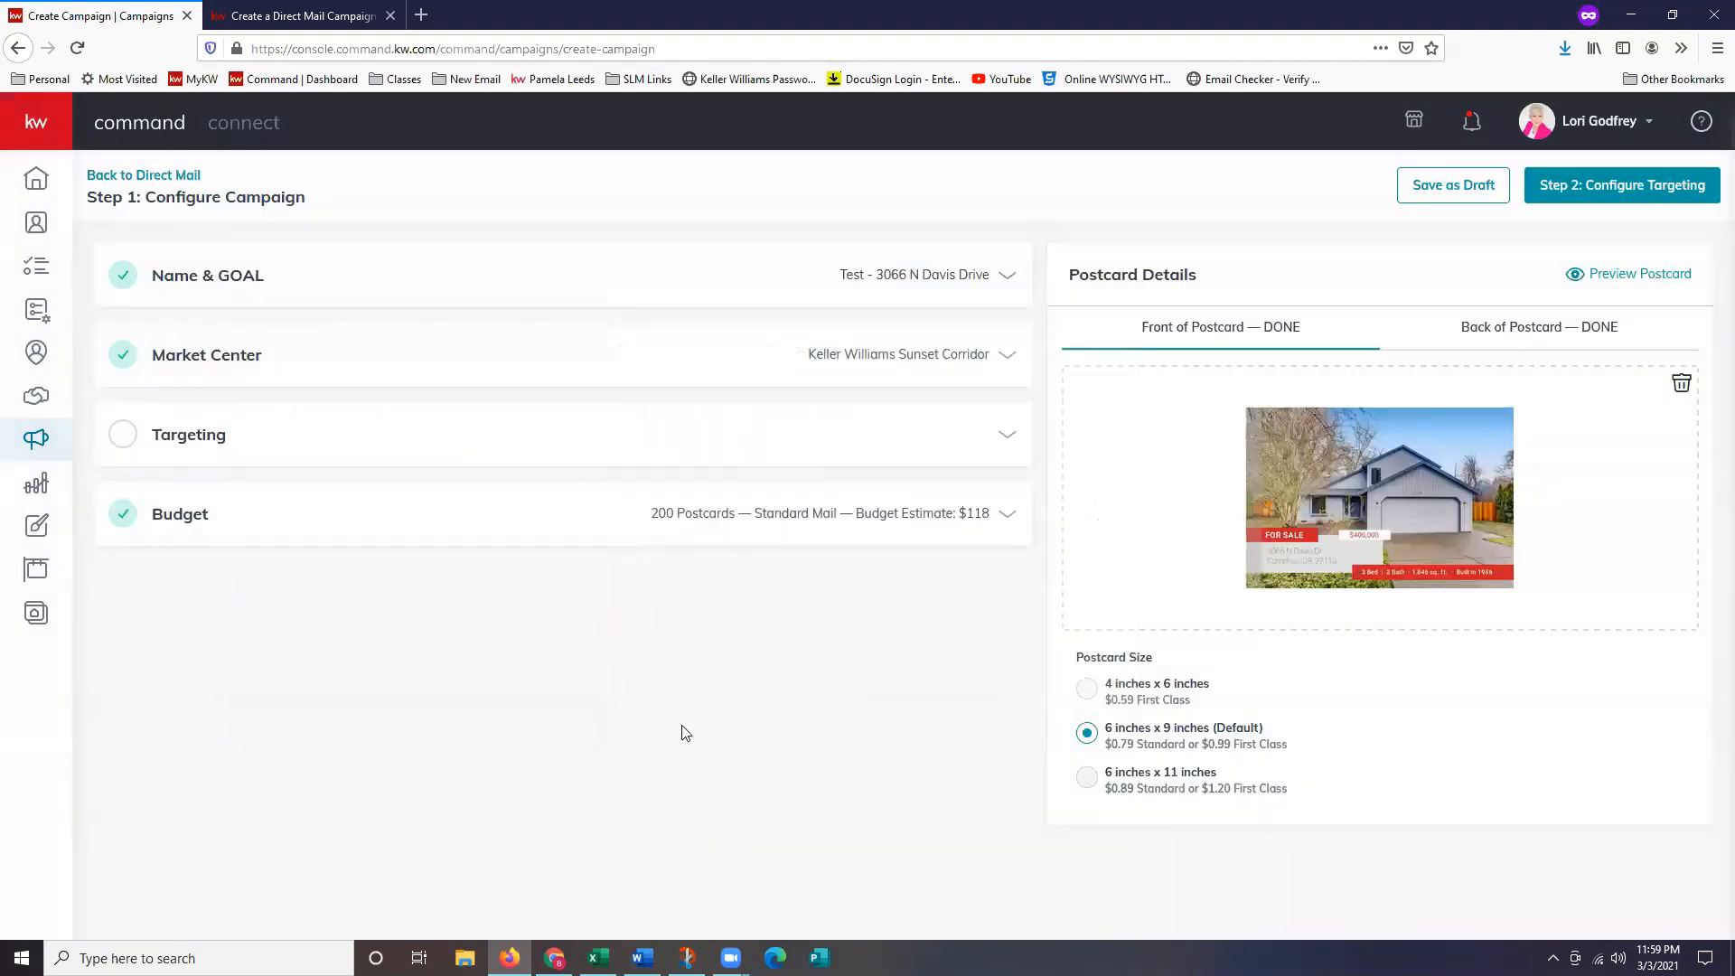
# Set Targeting to Target my Database and bring up the Add Contacts list.
pyautogui.click(341, 441)
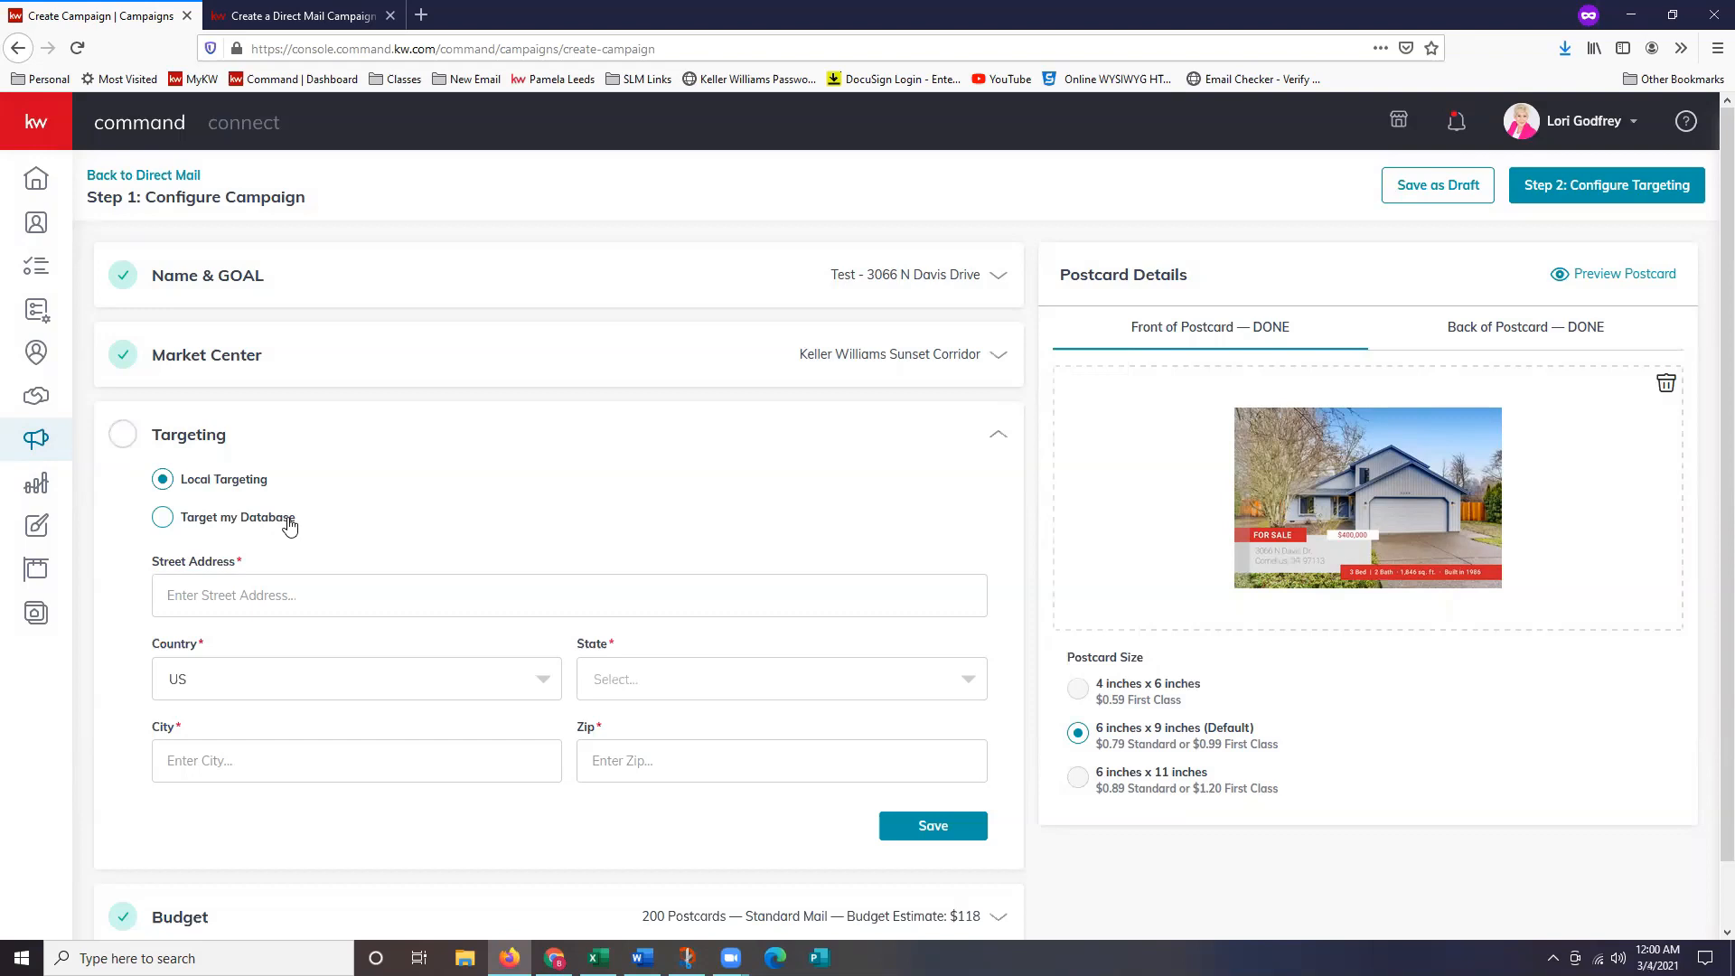
pyautogui.click(289, 526)
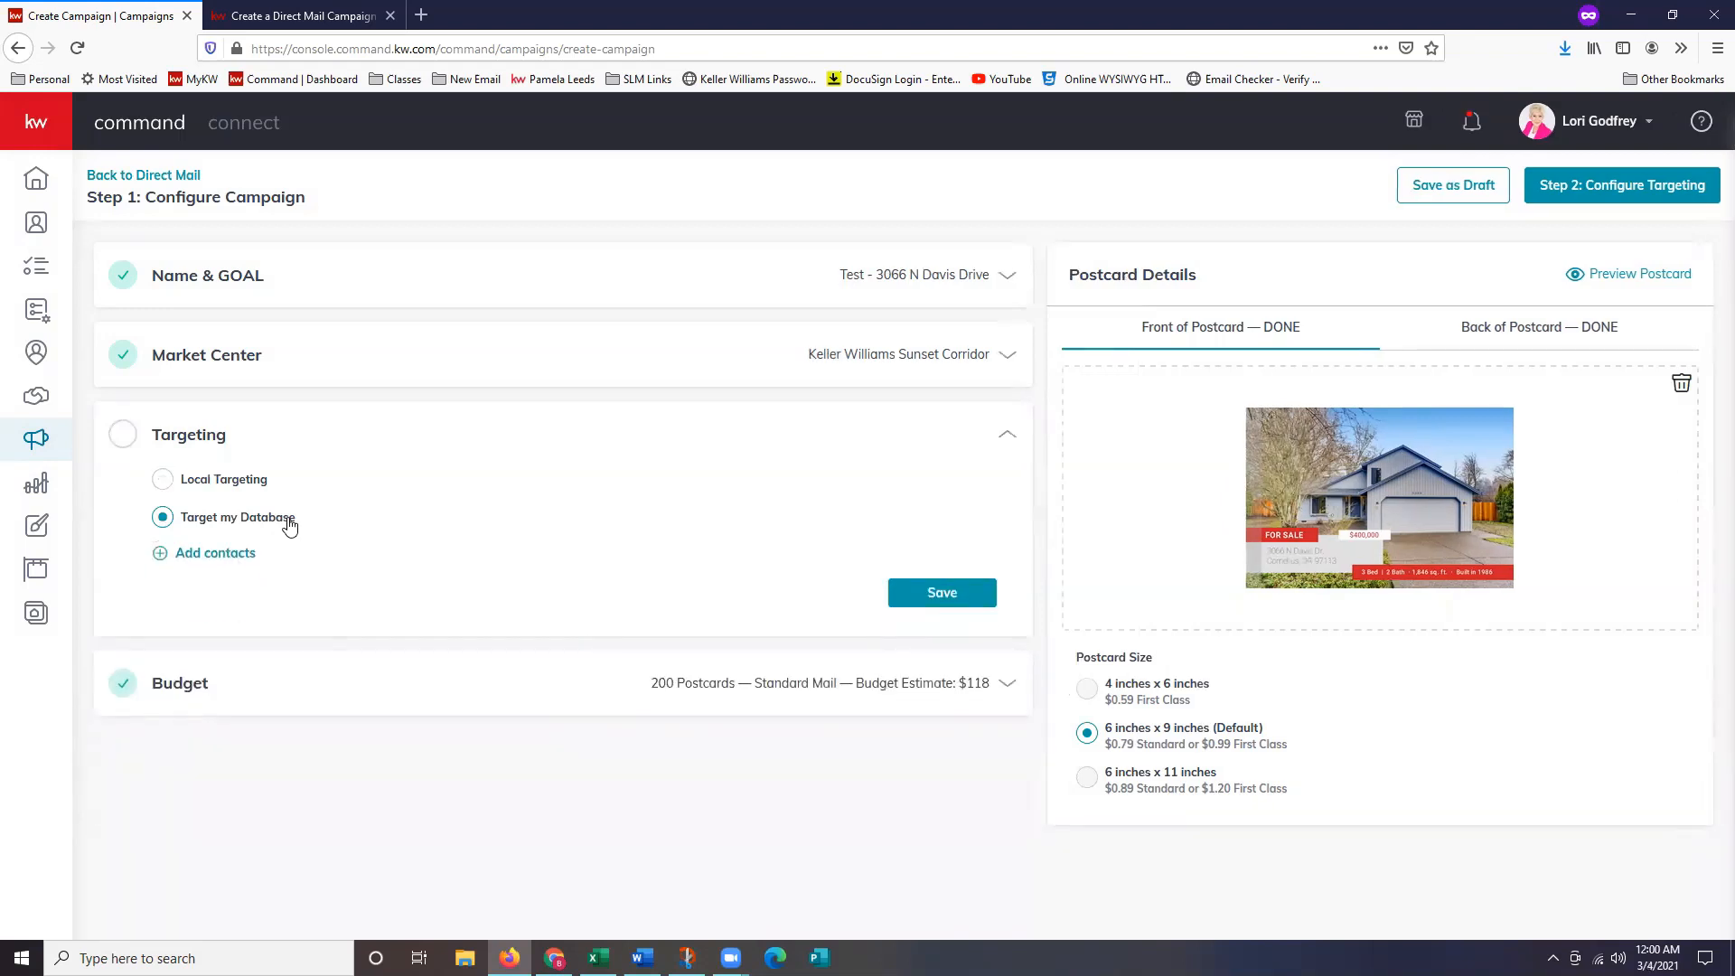
pyautogui.click(237, 552)
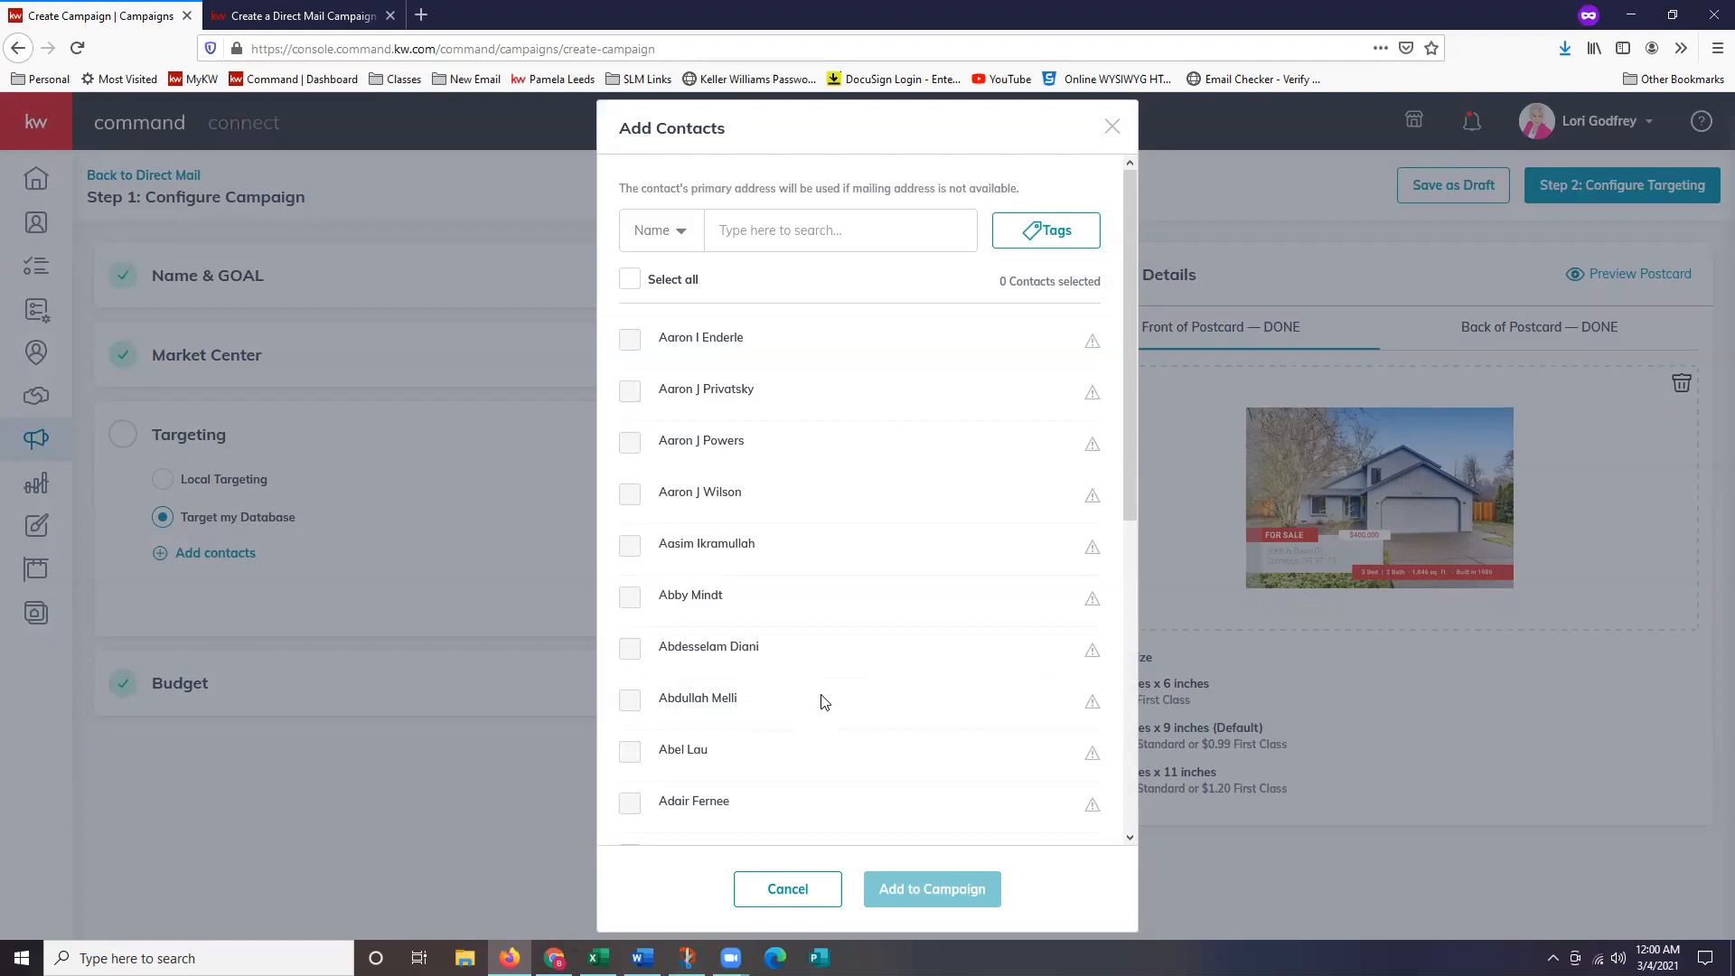
# Filter contacts by invalid email address, family reunion 2019 and downline tags, then cancel without adding.
pyautogui.click(1057, 237)
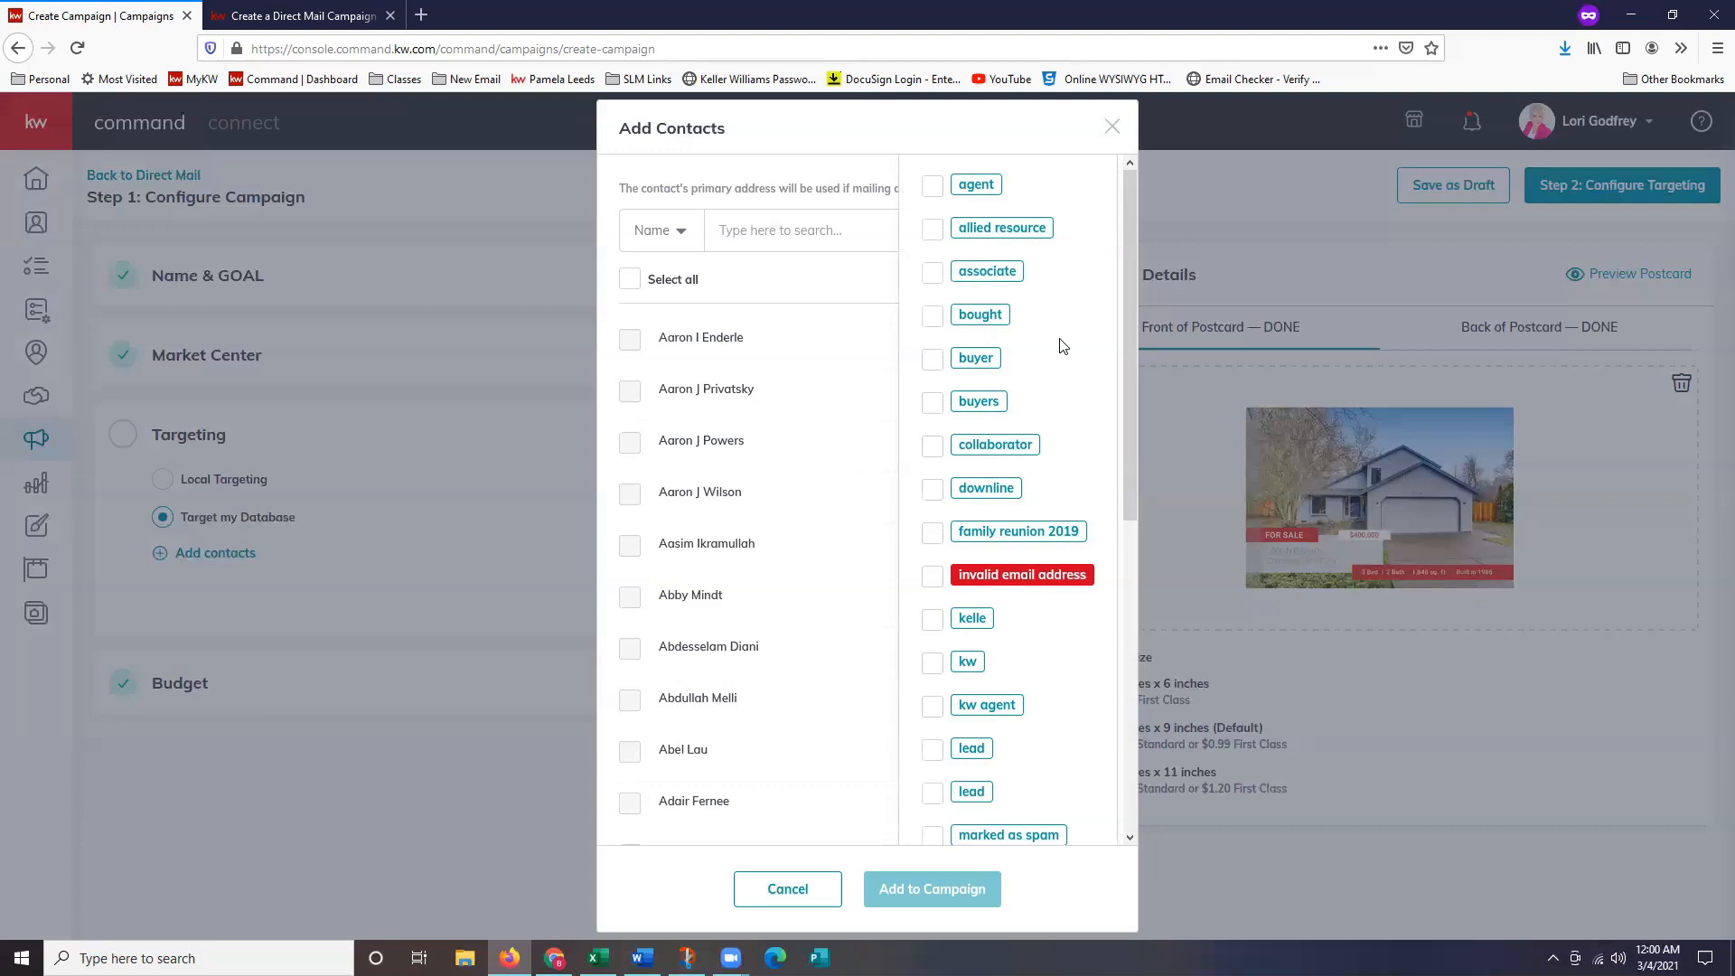
pyautogui.click(934, 577)
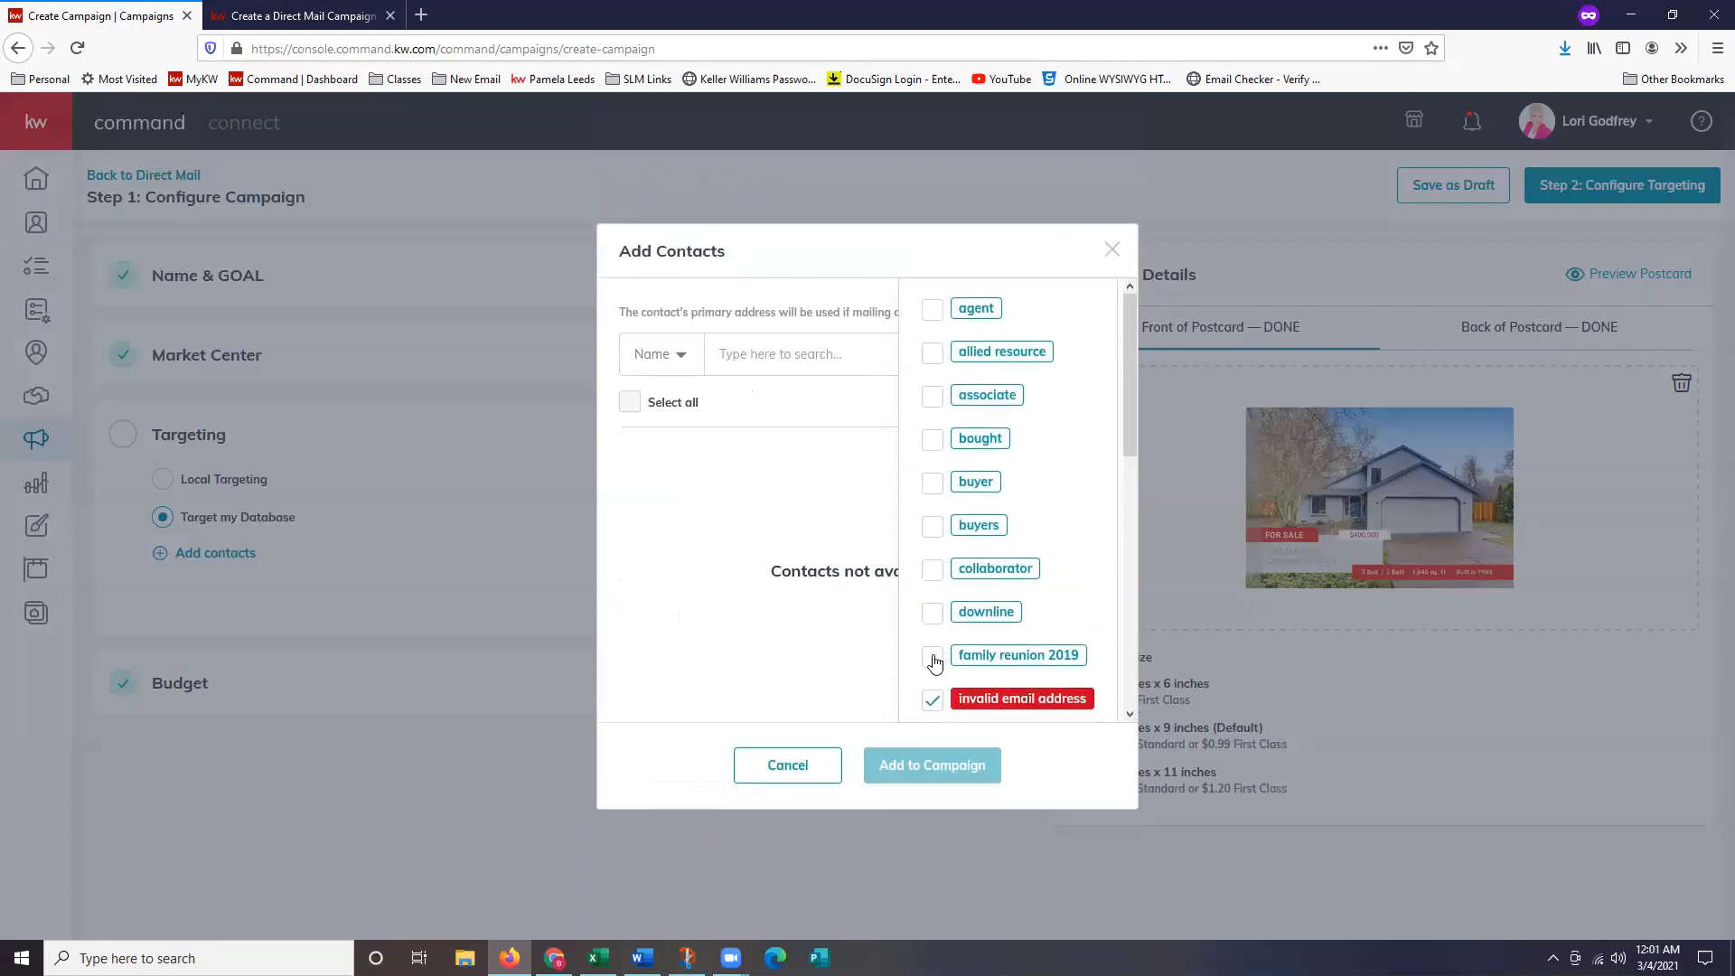
pyautogui.click(934, 662)
pyautogui.click(934, 596)
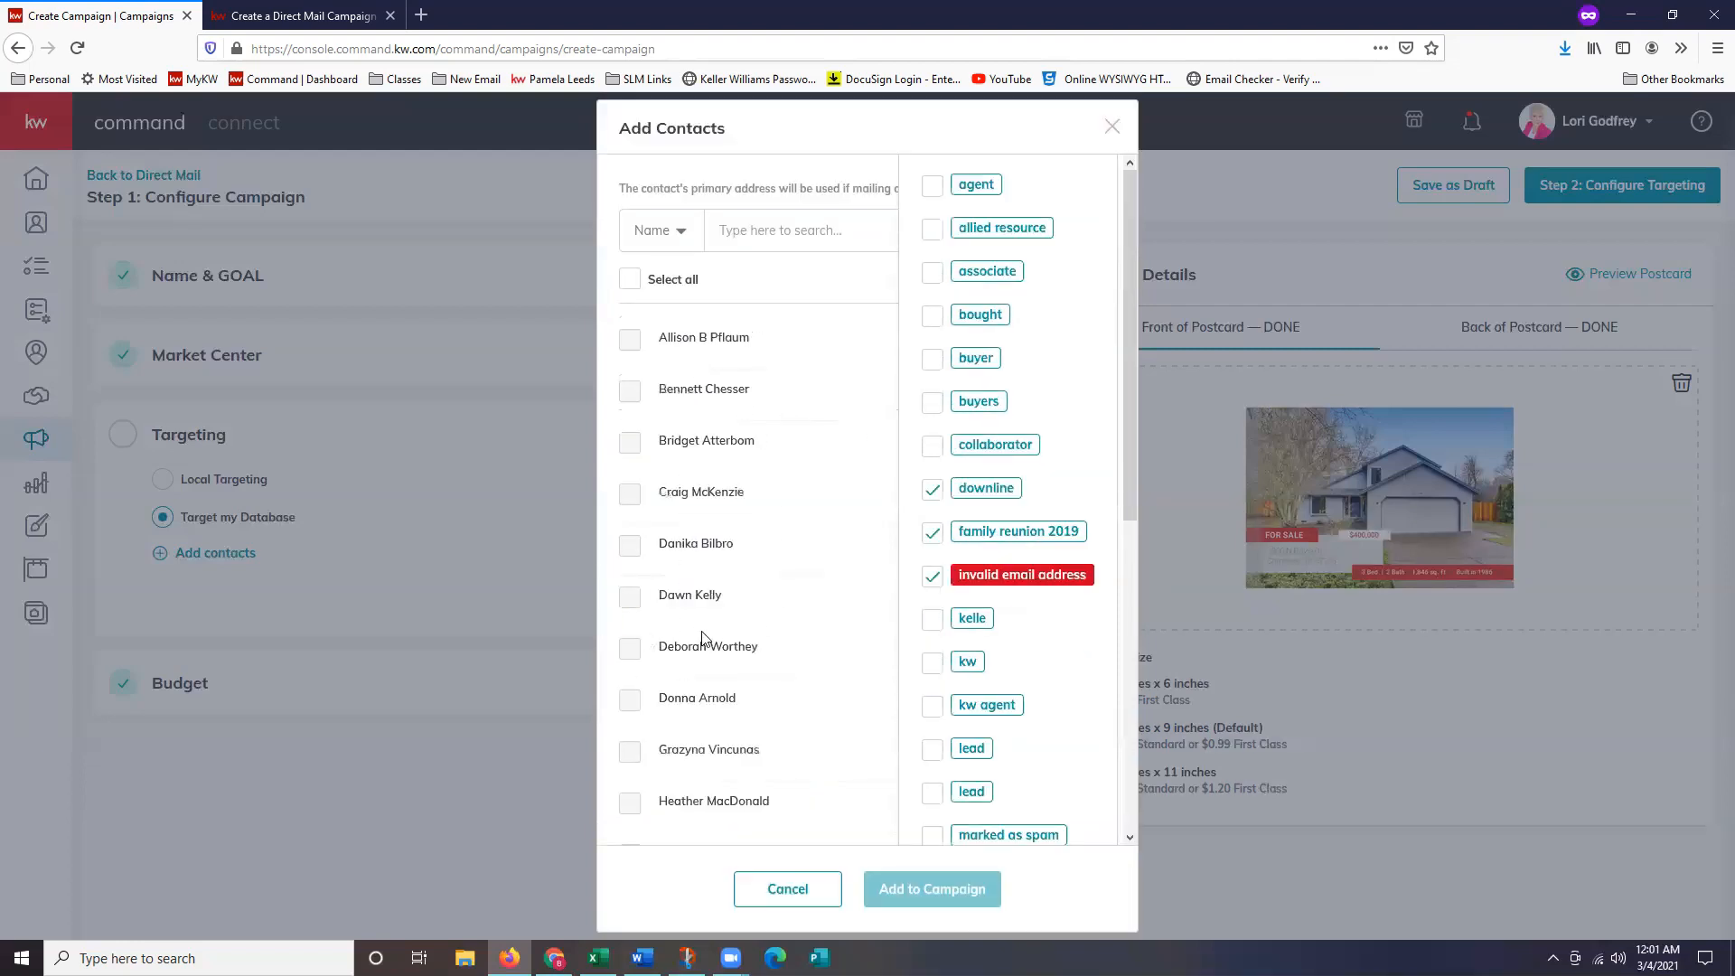
pyautogui.scroll(-1, 736, 624)
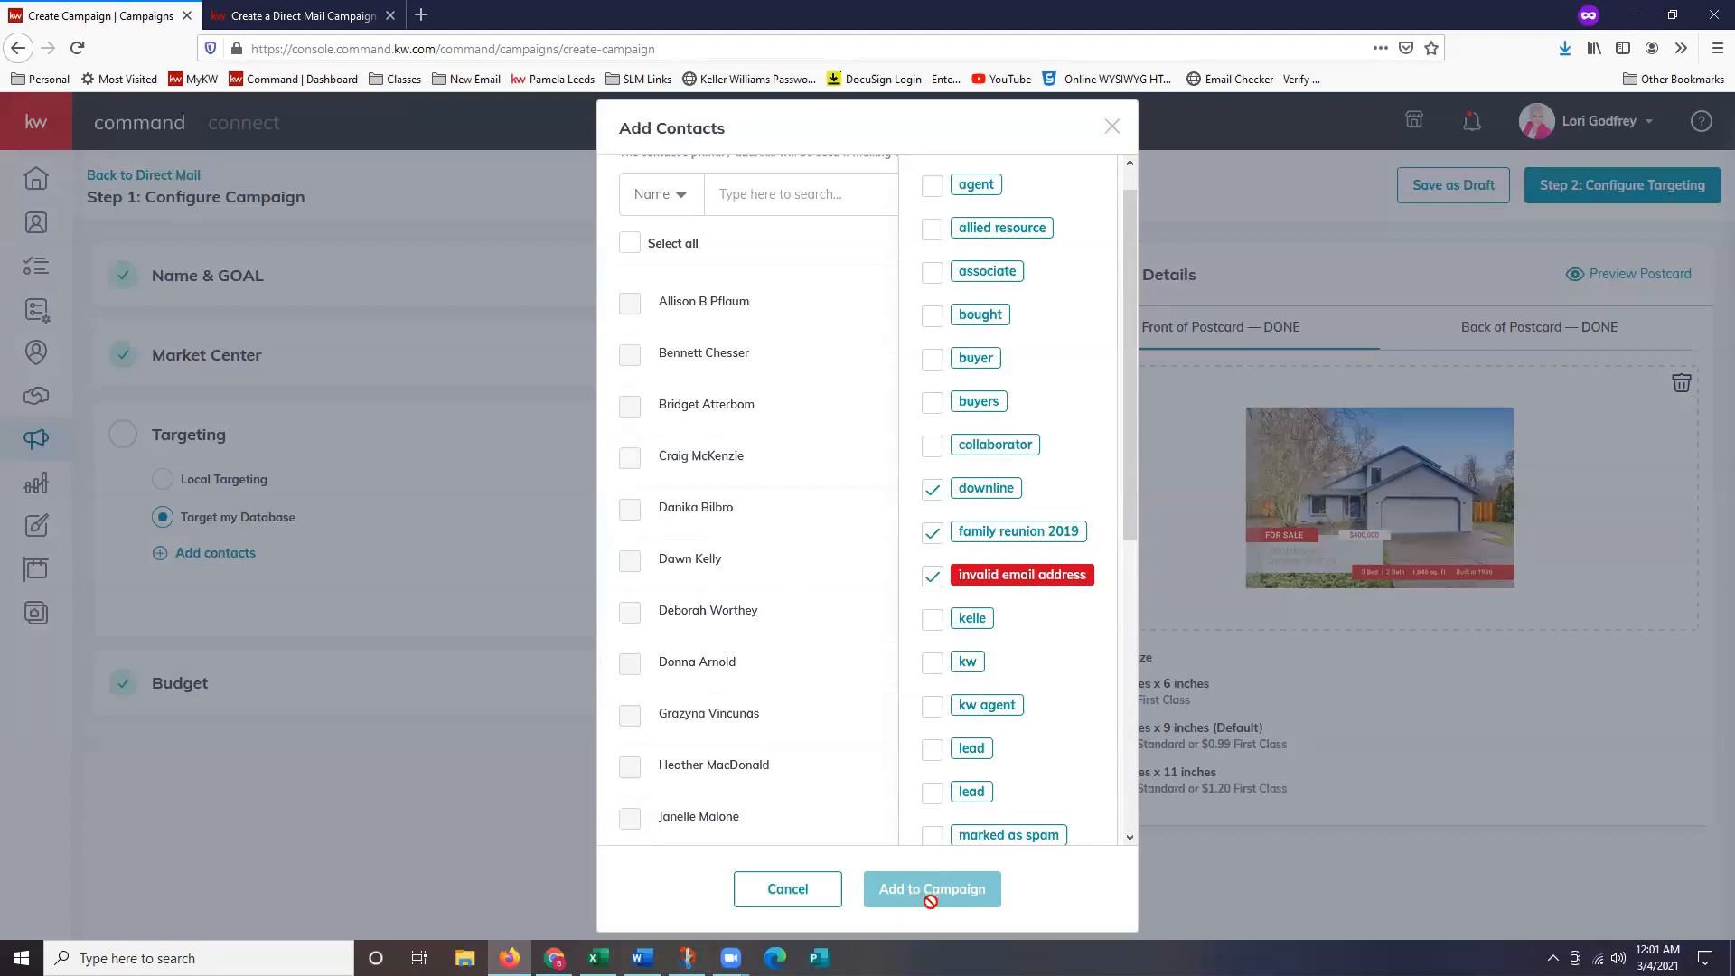
pyautogui.click(784, 894)
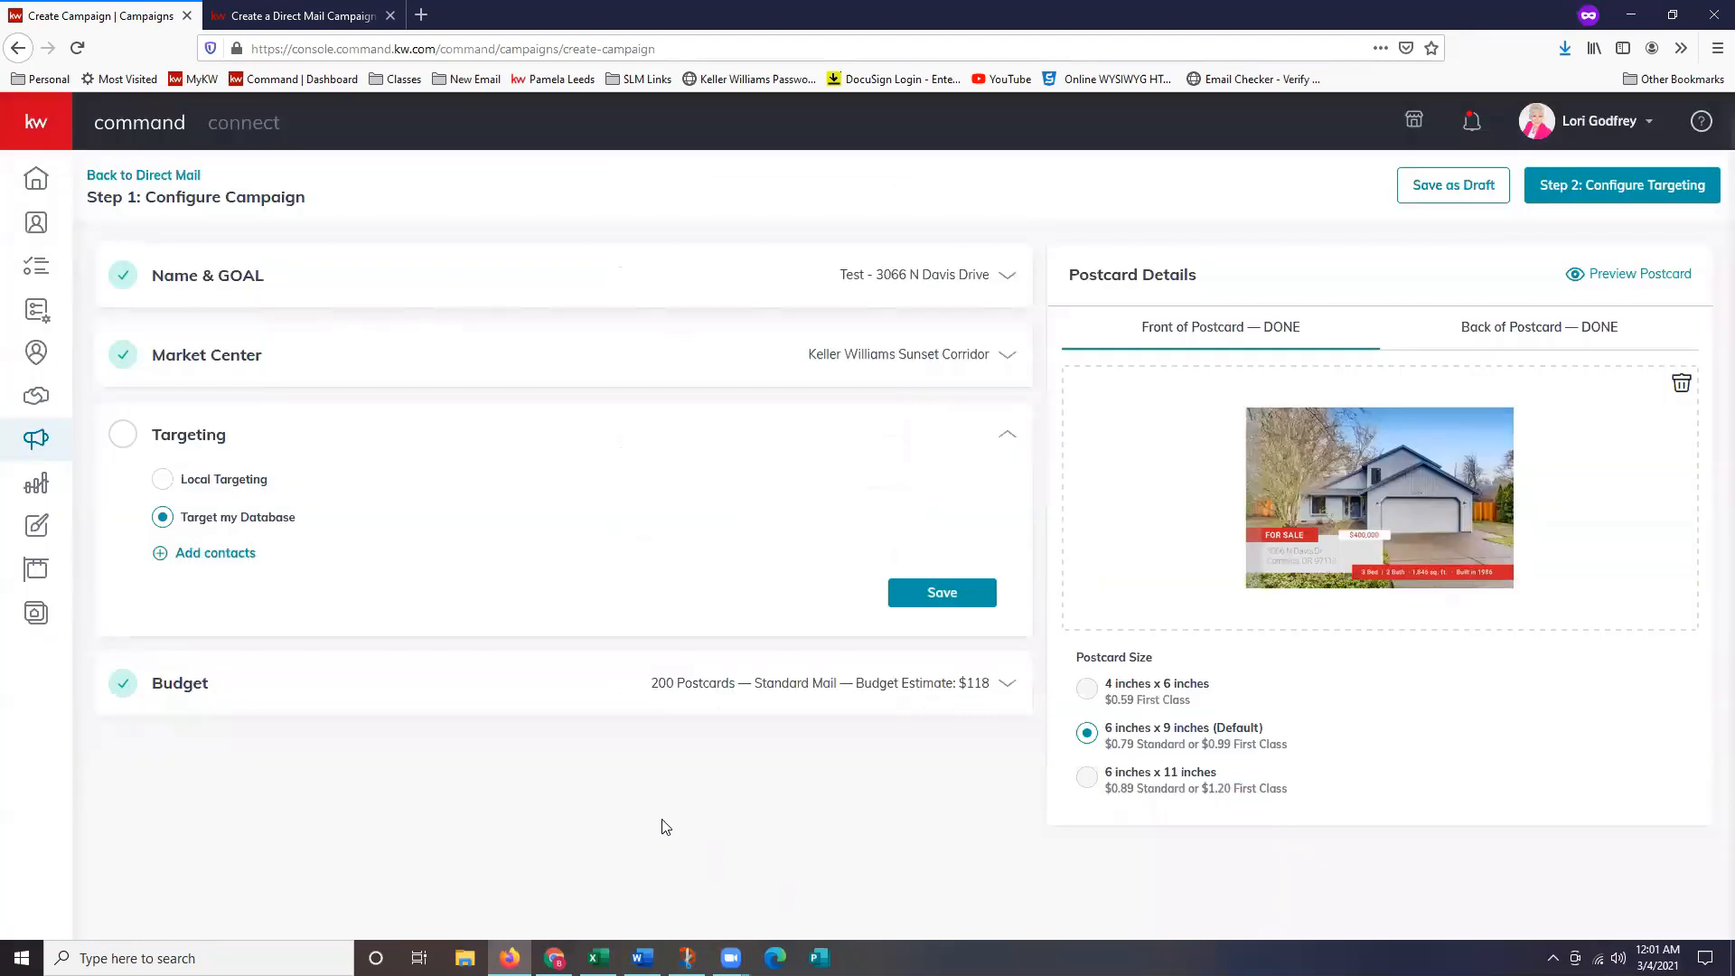
pyautogui.click(252, 493)
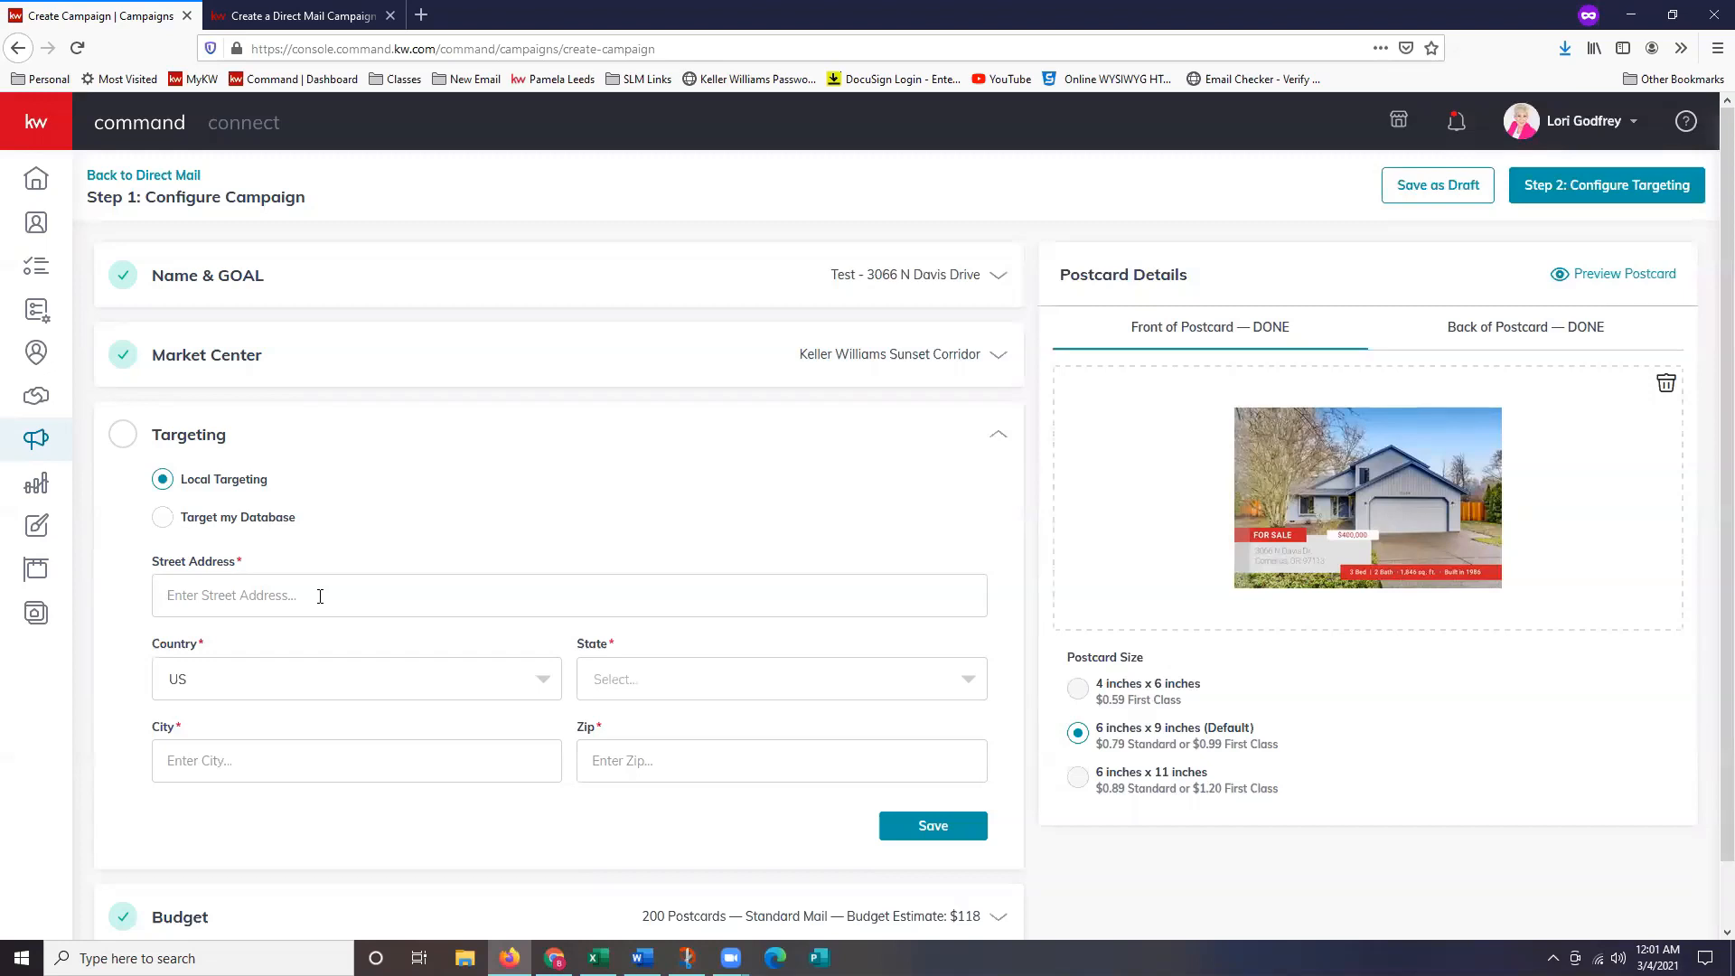
pyautogui.press('Tab')
pyautogui.press('Tab')
pyautogui.write('or')
pyautogui.press('Return')
pyautogui.click(305, 754)
pyautogui.write('Corn')
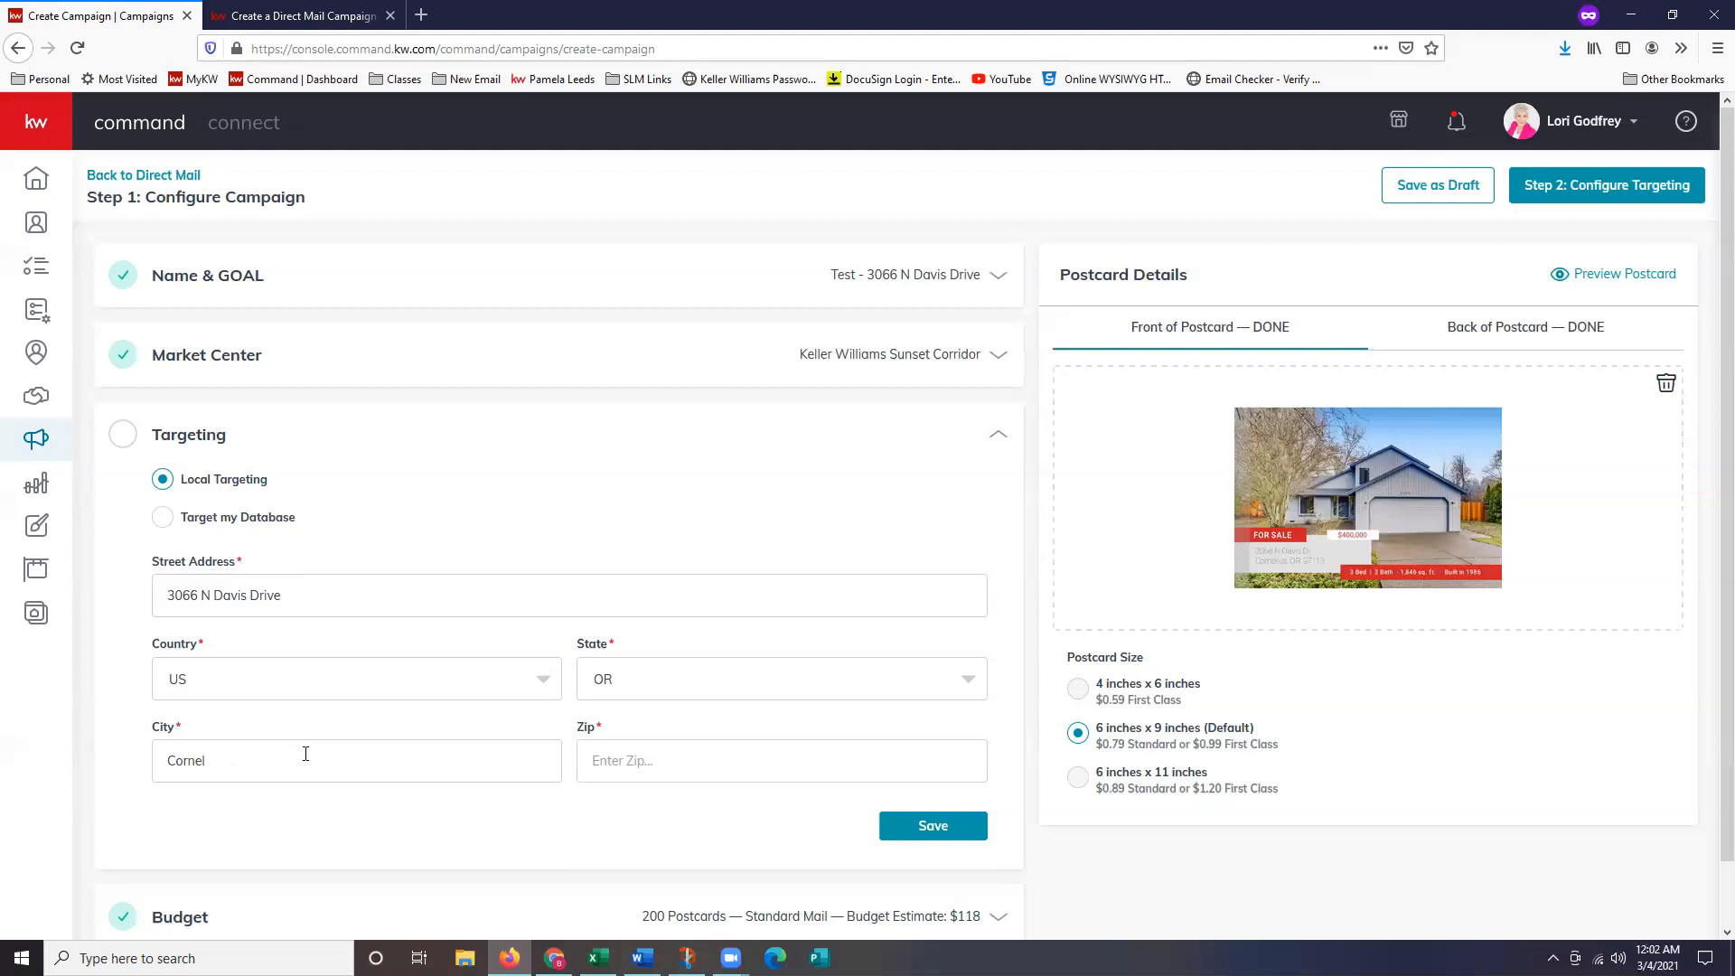
pyautogui.write('97113')
pyautogui.scroll(-1, 628, 868)
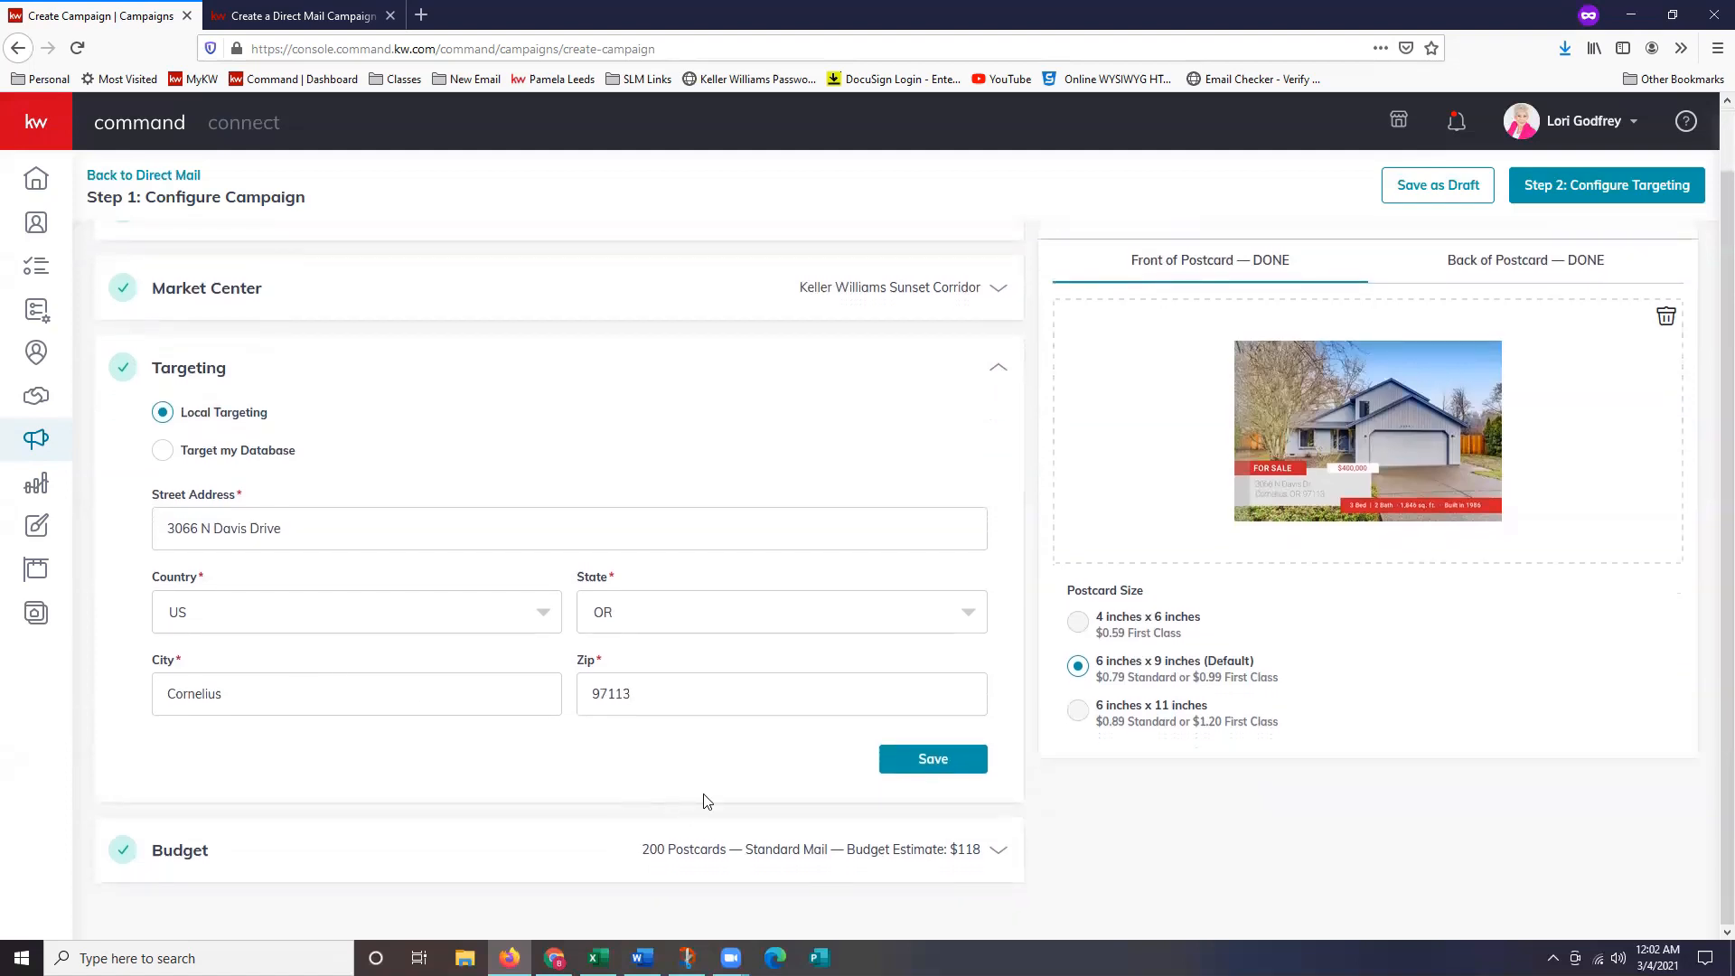
pyautogui.click(934, 764)
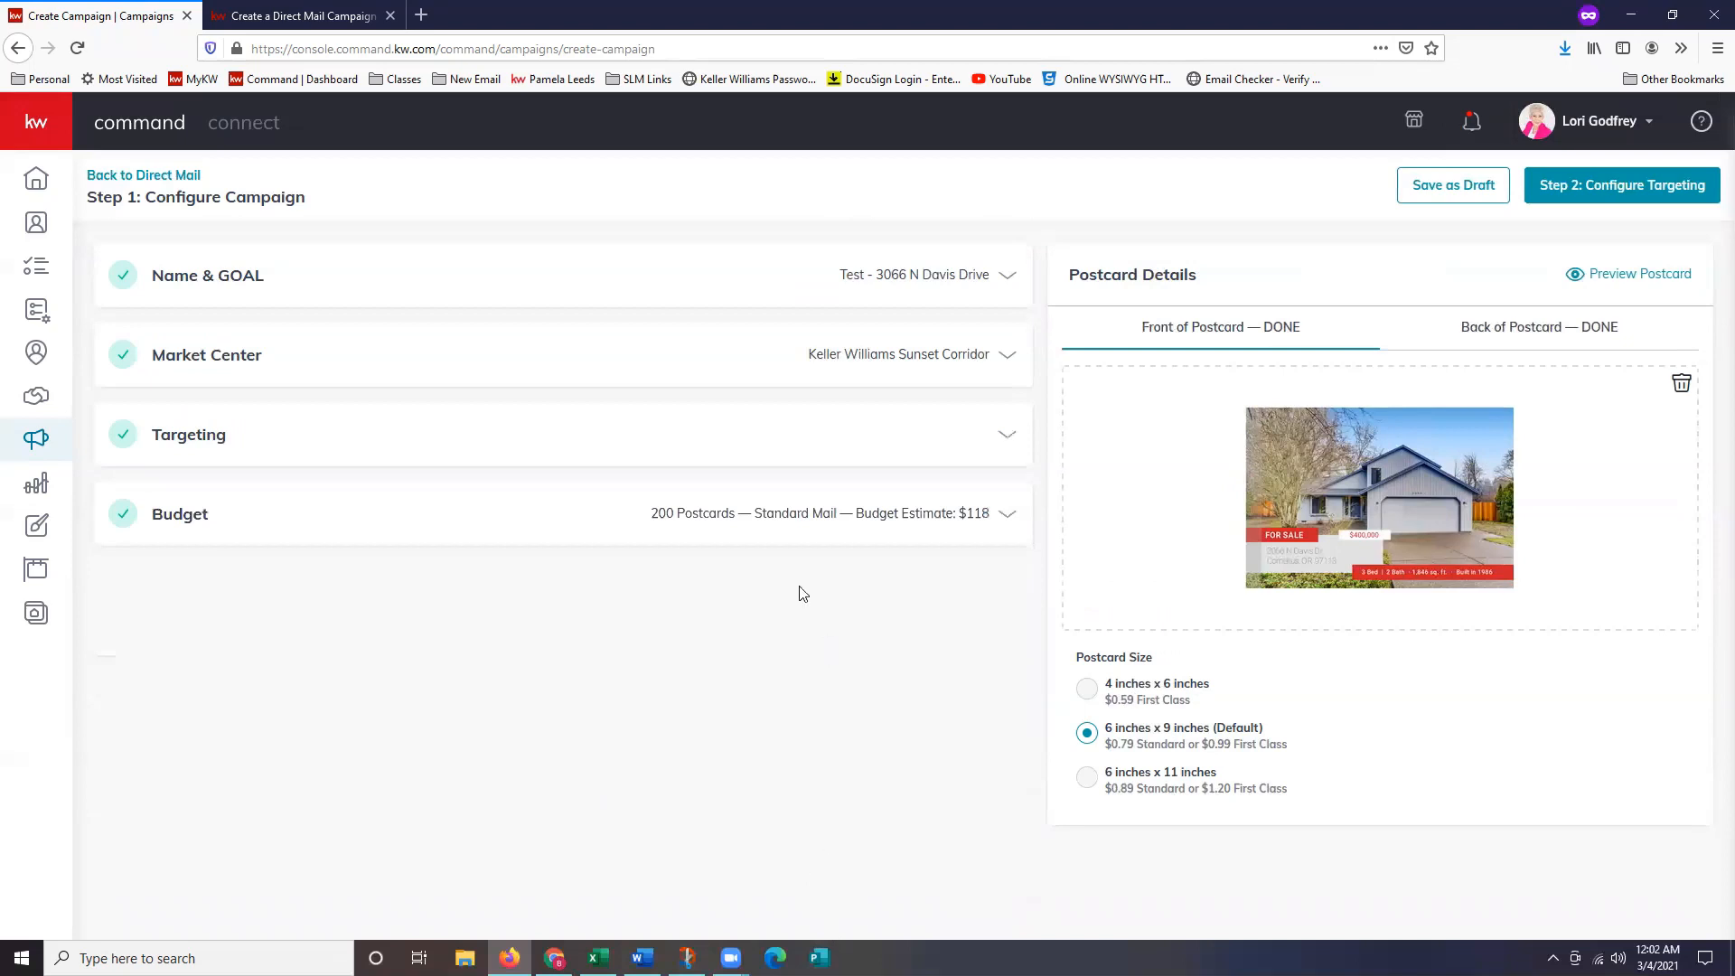
# Keep Standard postage ($0.79) in Budget, leaving 200 postcards estimated at $118.
pyautogui.click(803, 524)
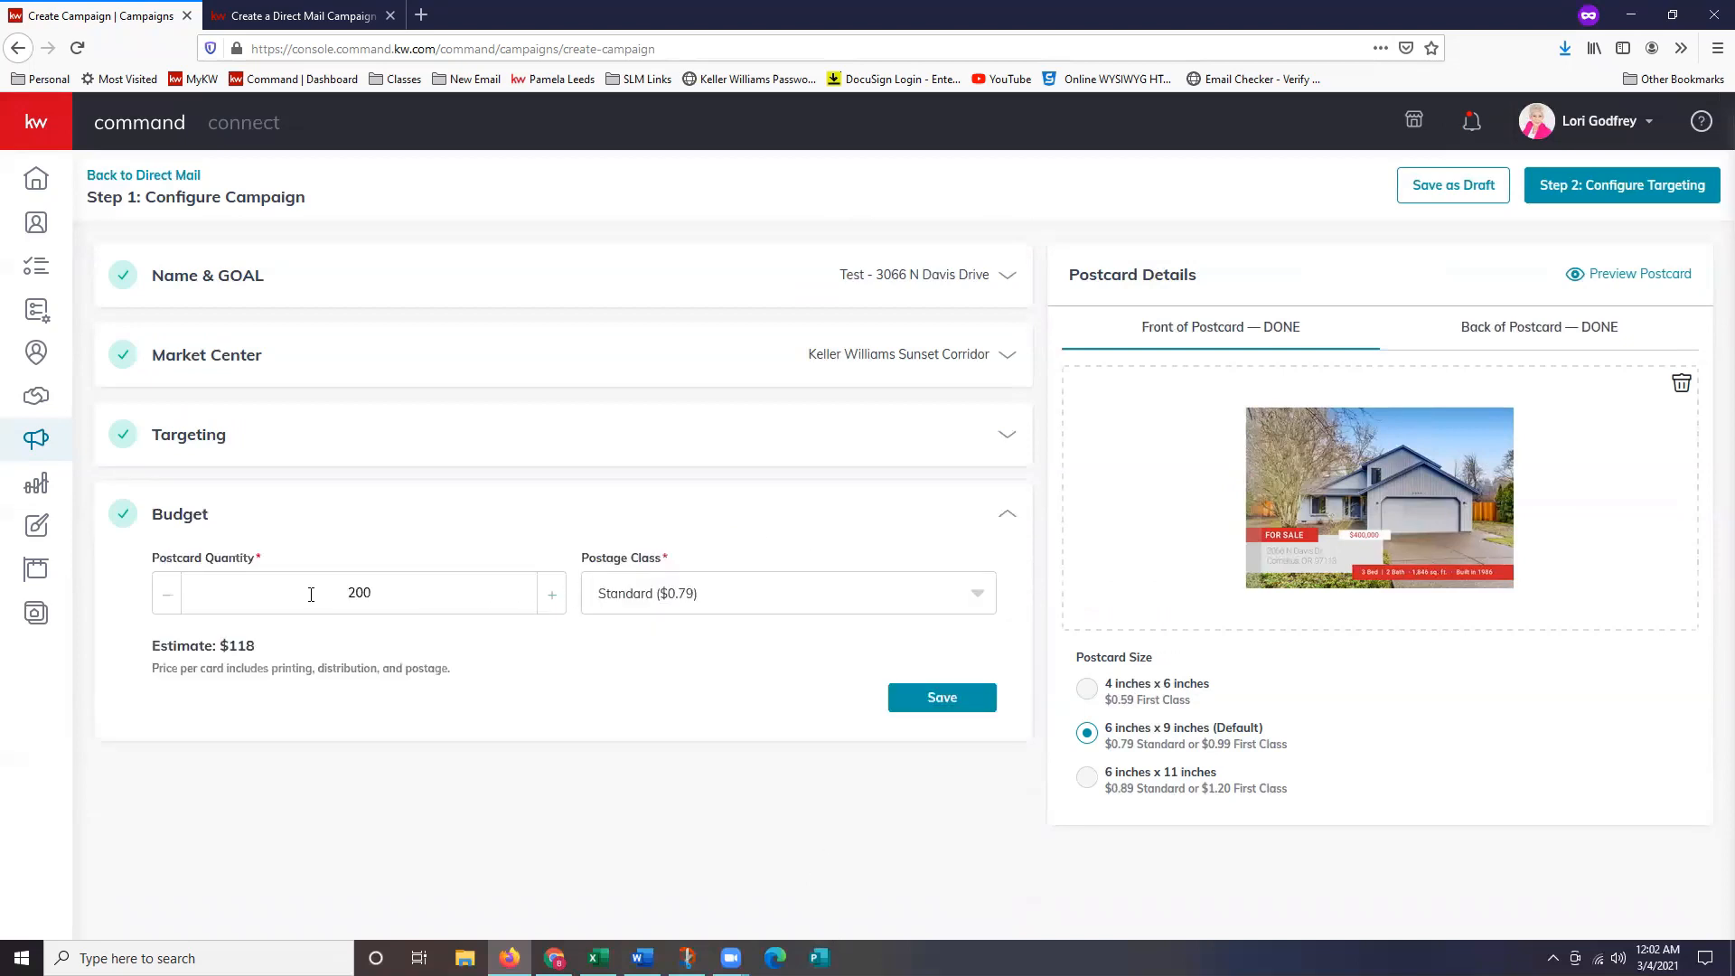
pyautogui.click(723, 599)
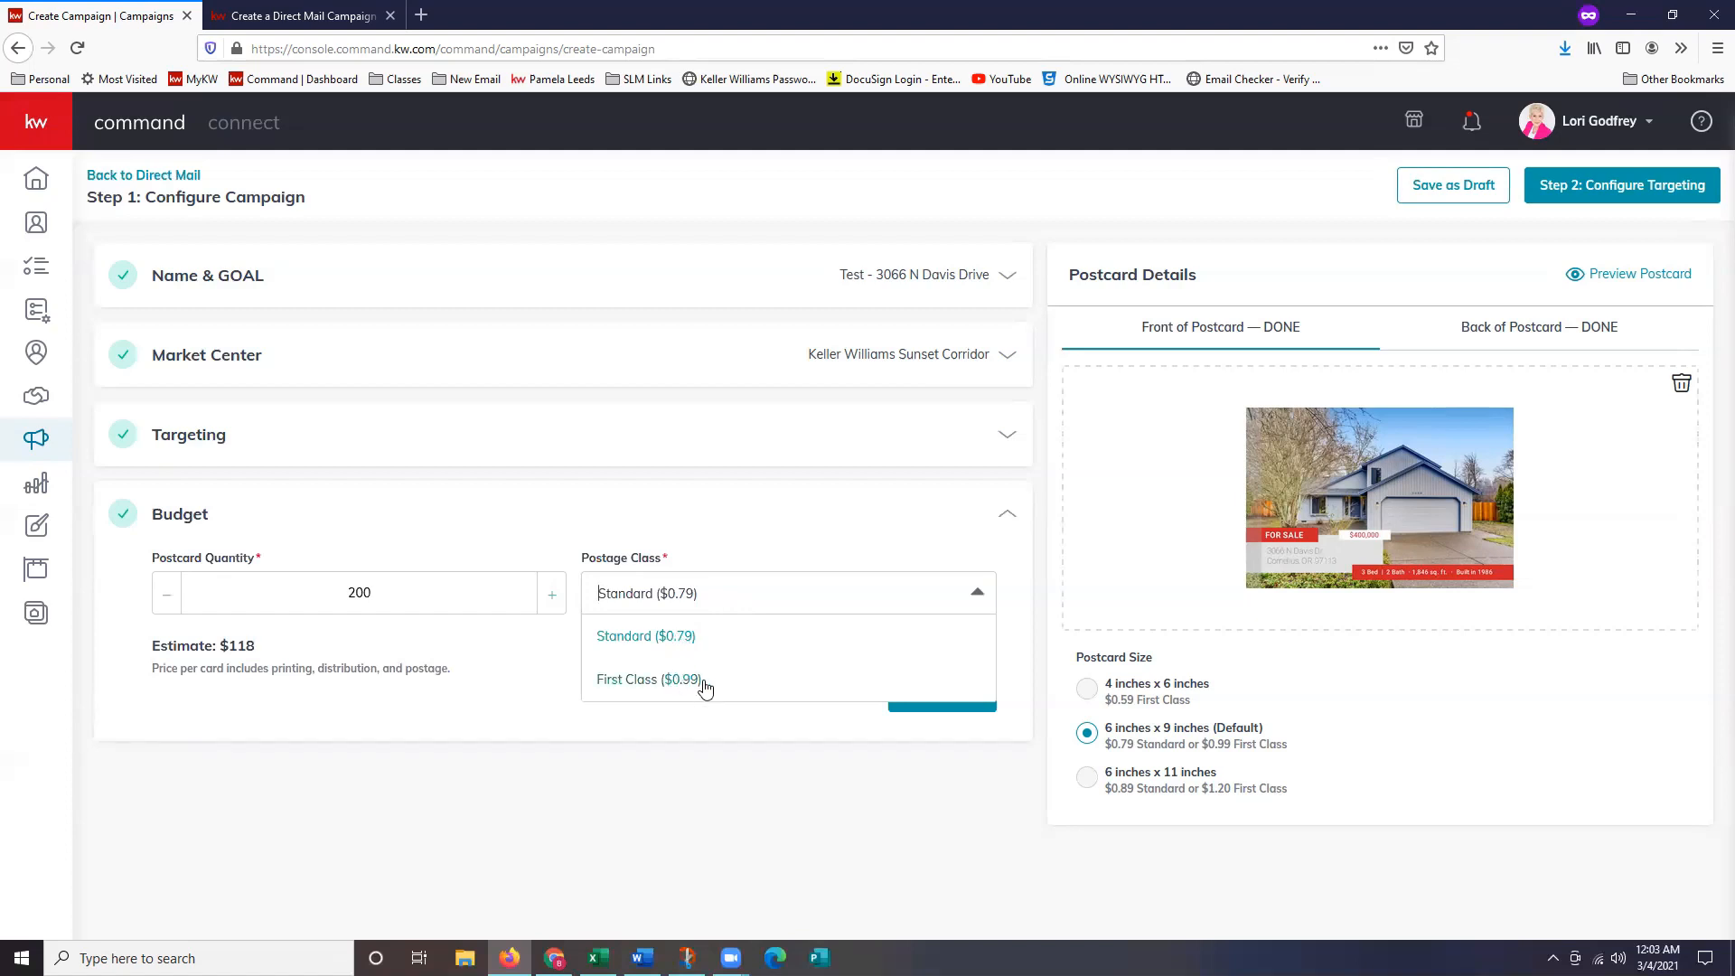
pyautogui.click(435, 703)
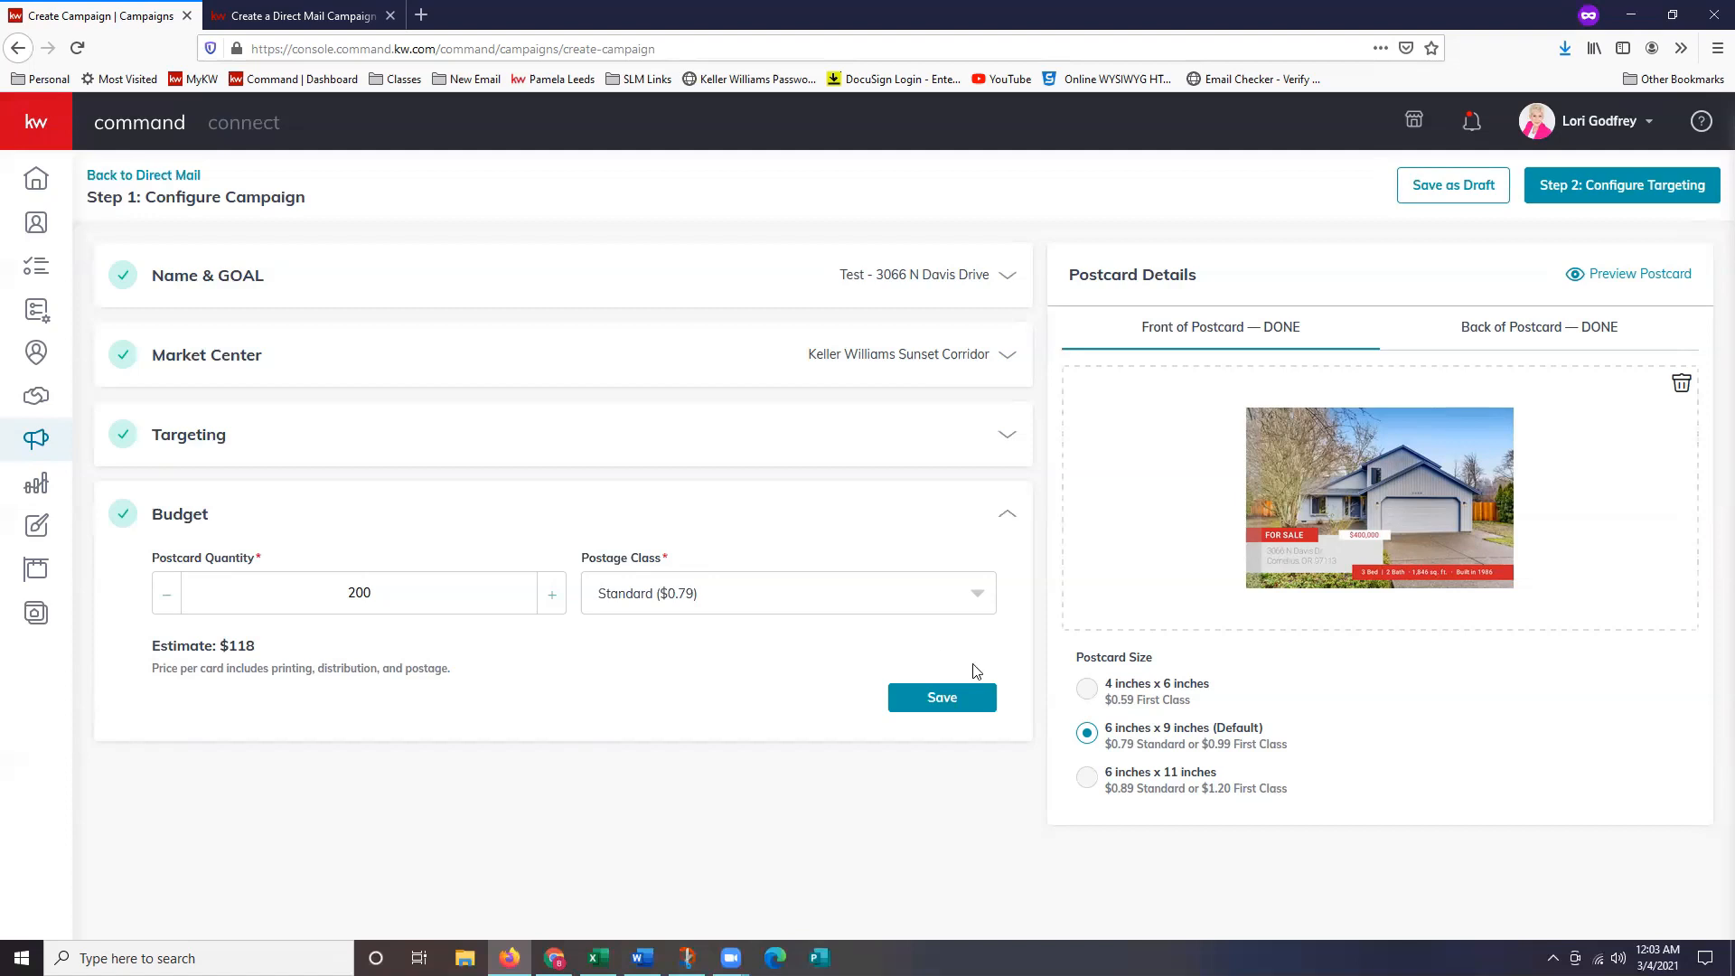
pyautogui.click(945, 702)
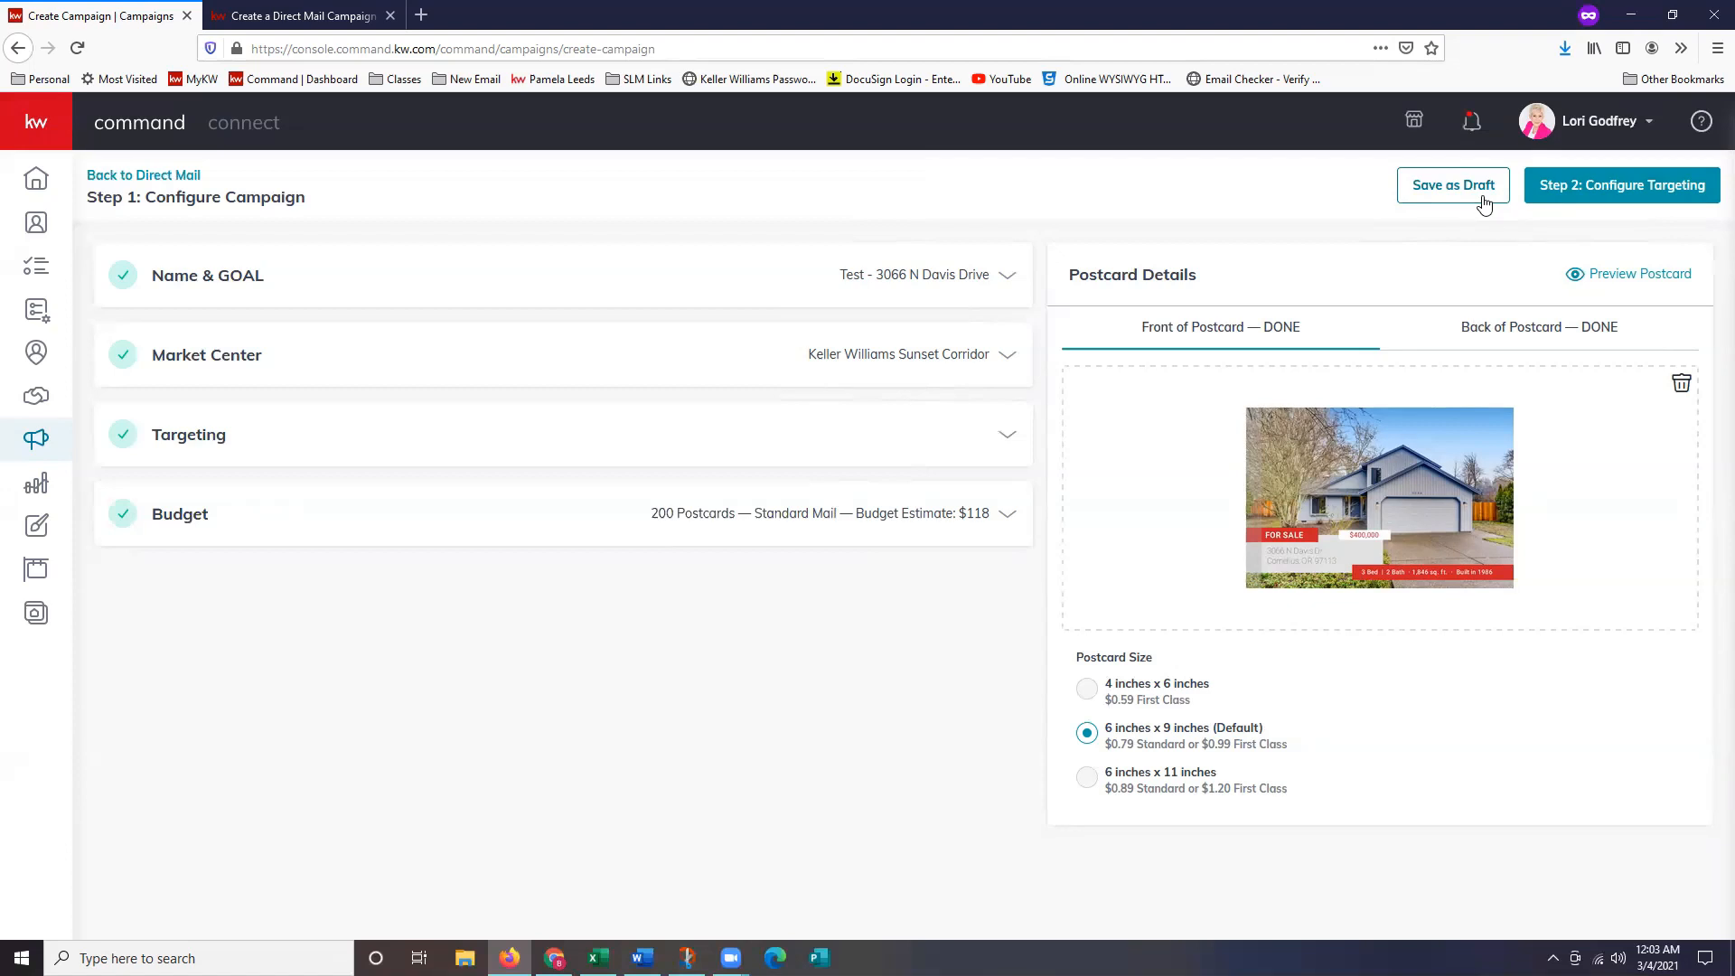
# Proceed to Step 2: Configure Targeting and confirm creating the campaign.
pyautogui.click(1610, 200)
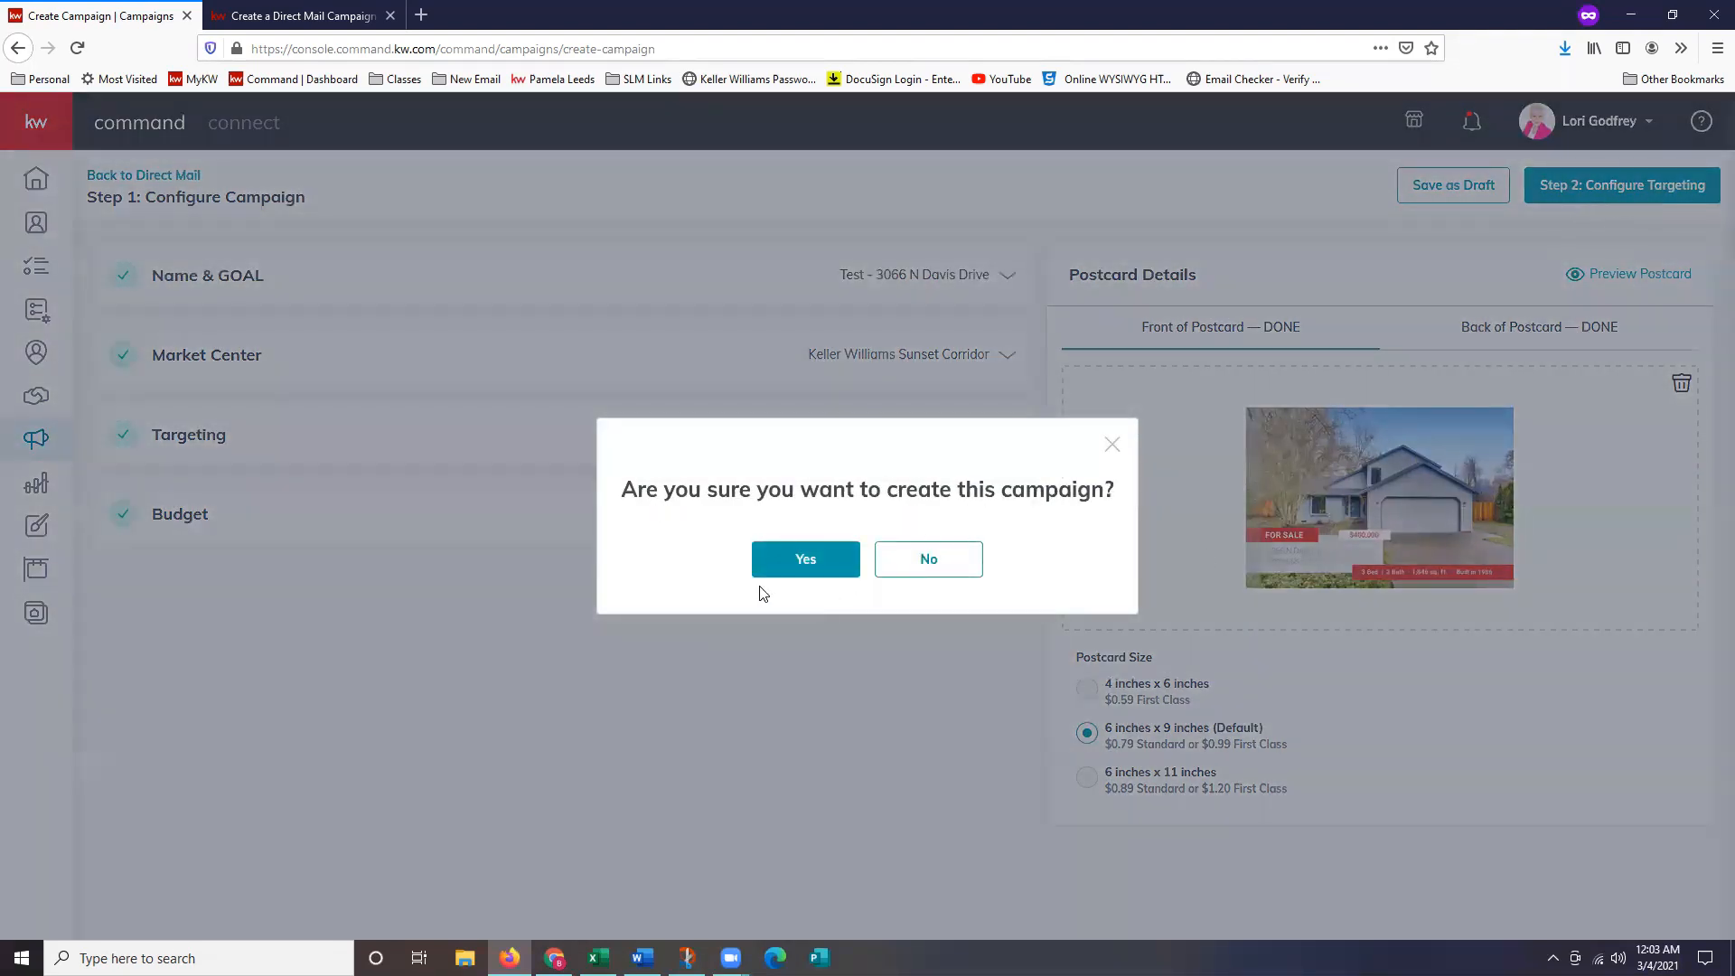
pyautogui.click(805, 562)
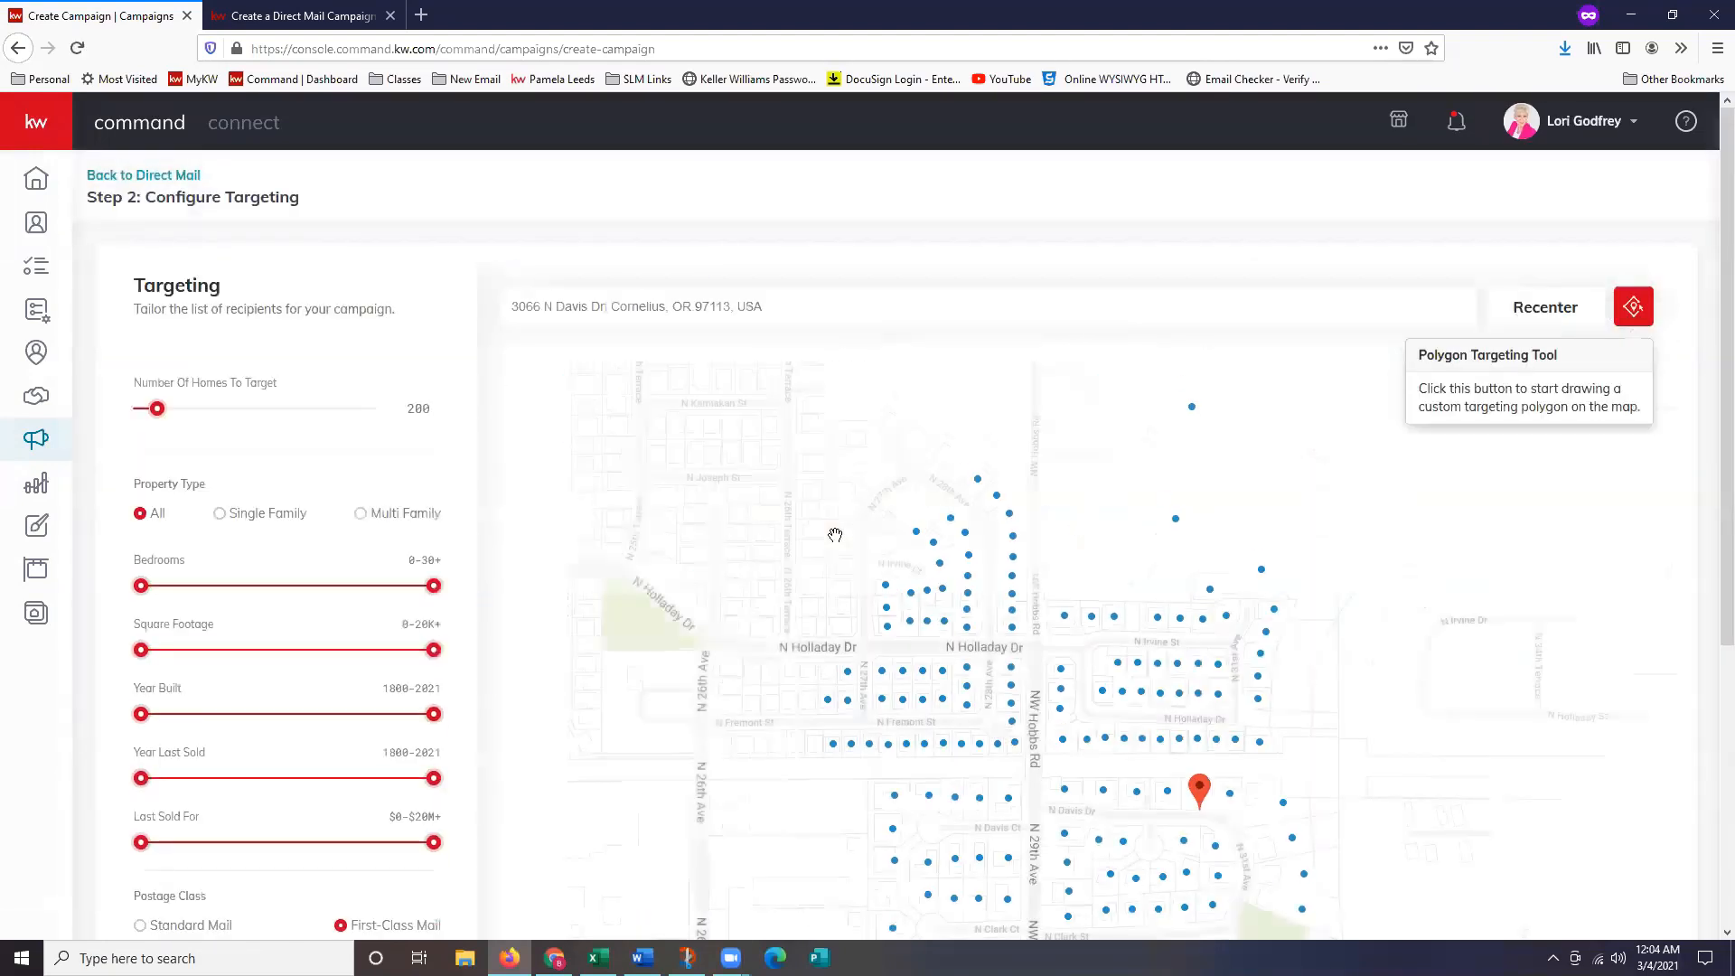
pyautogui.scroll(-2, 1305, 476)
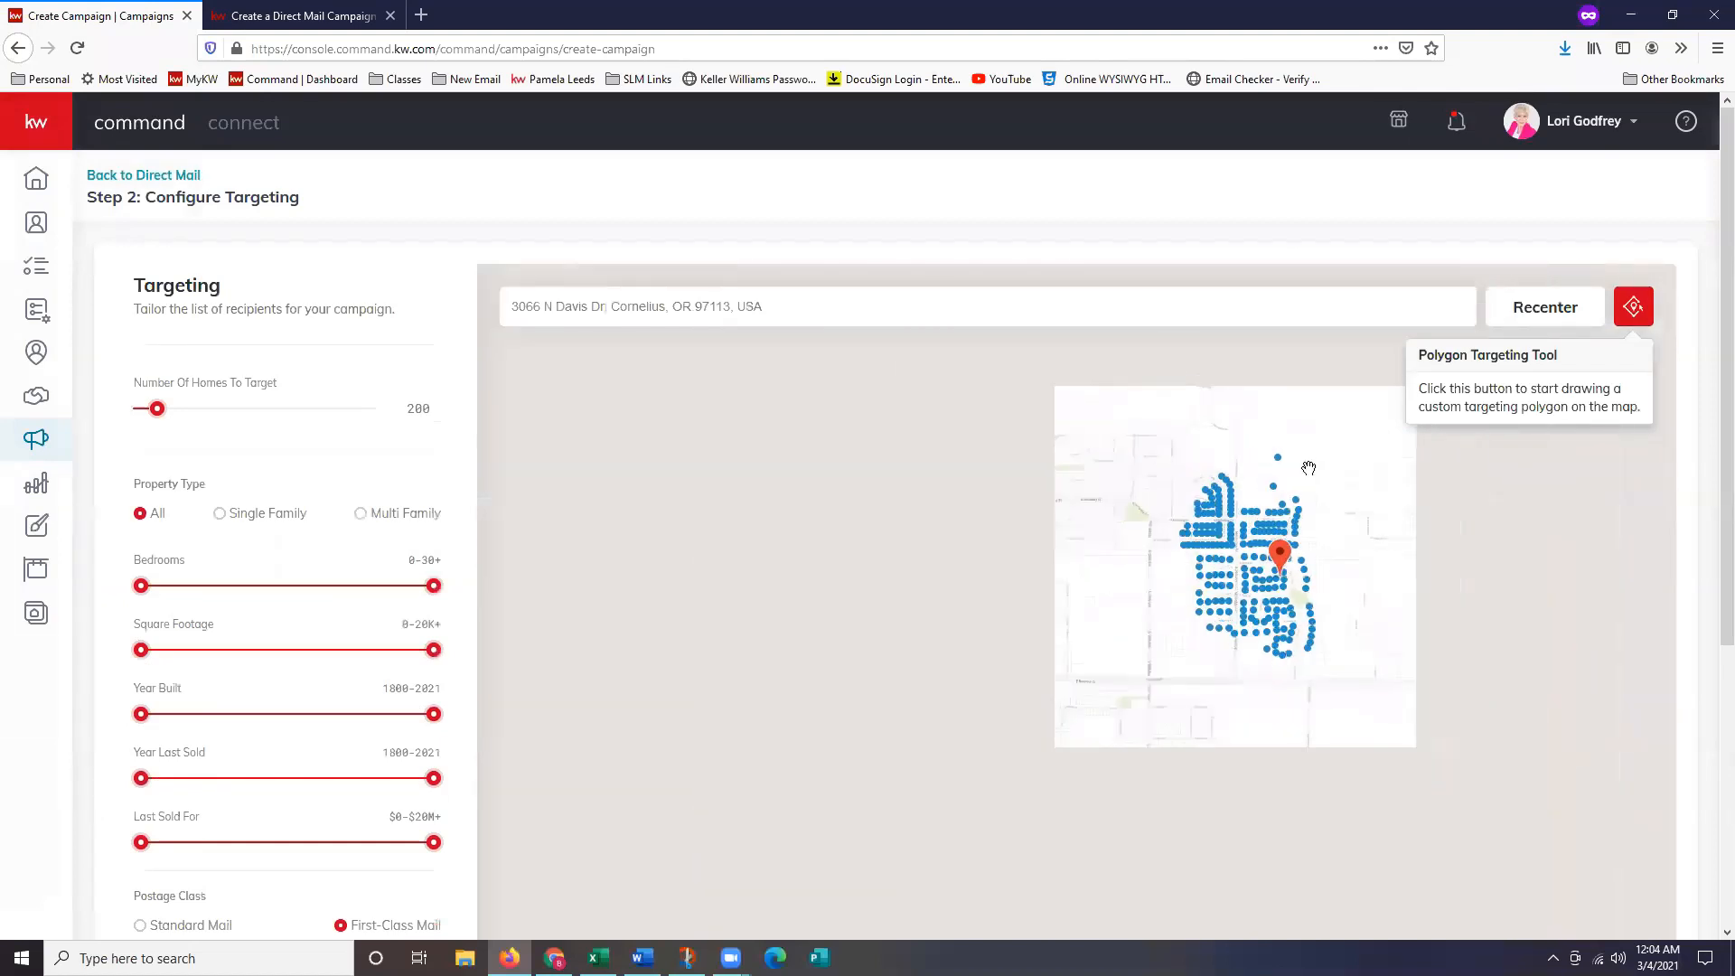
pyautogui.scroll(1, 1291, 445)
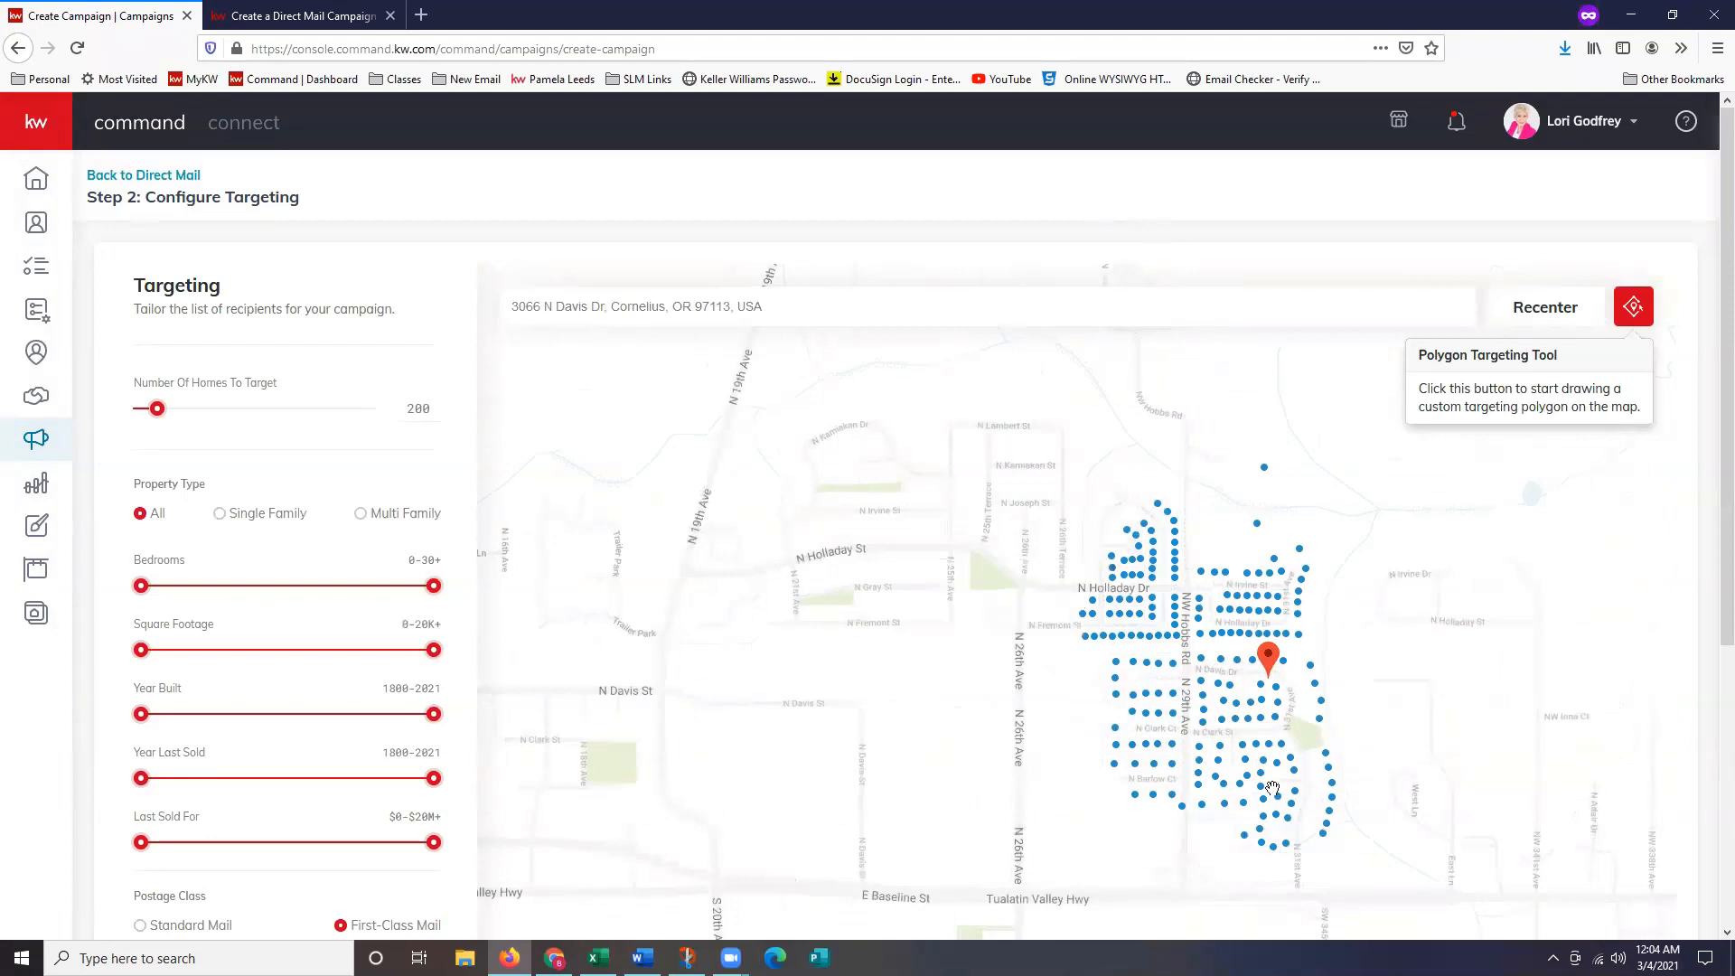
pyautogui.click(1263, 661)
pyautogui.click(1270, 661)
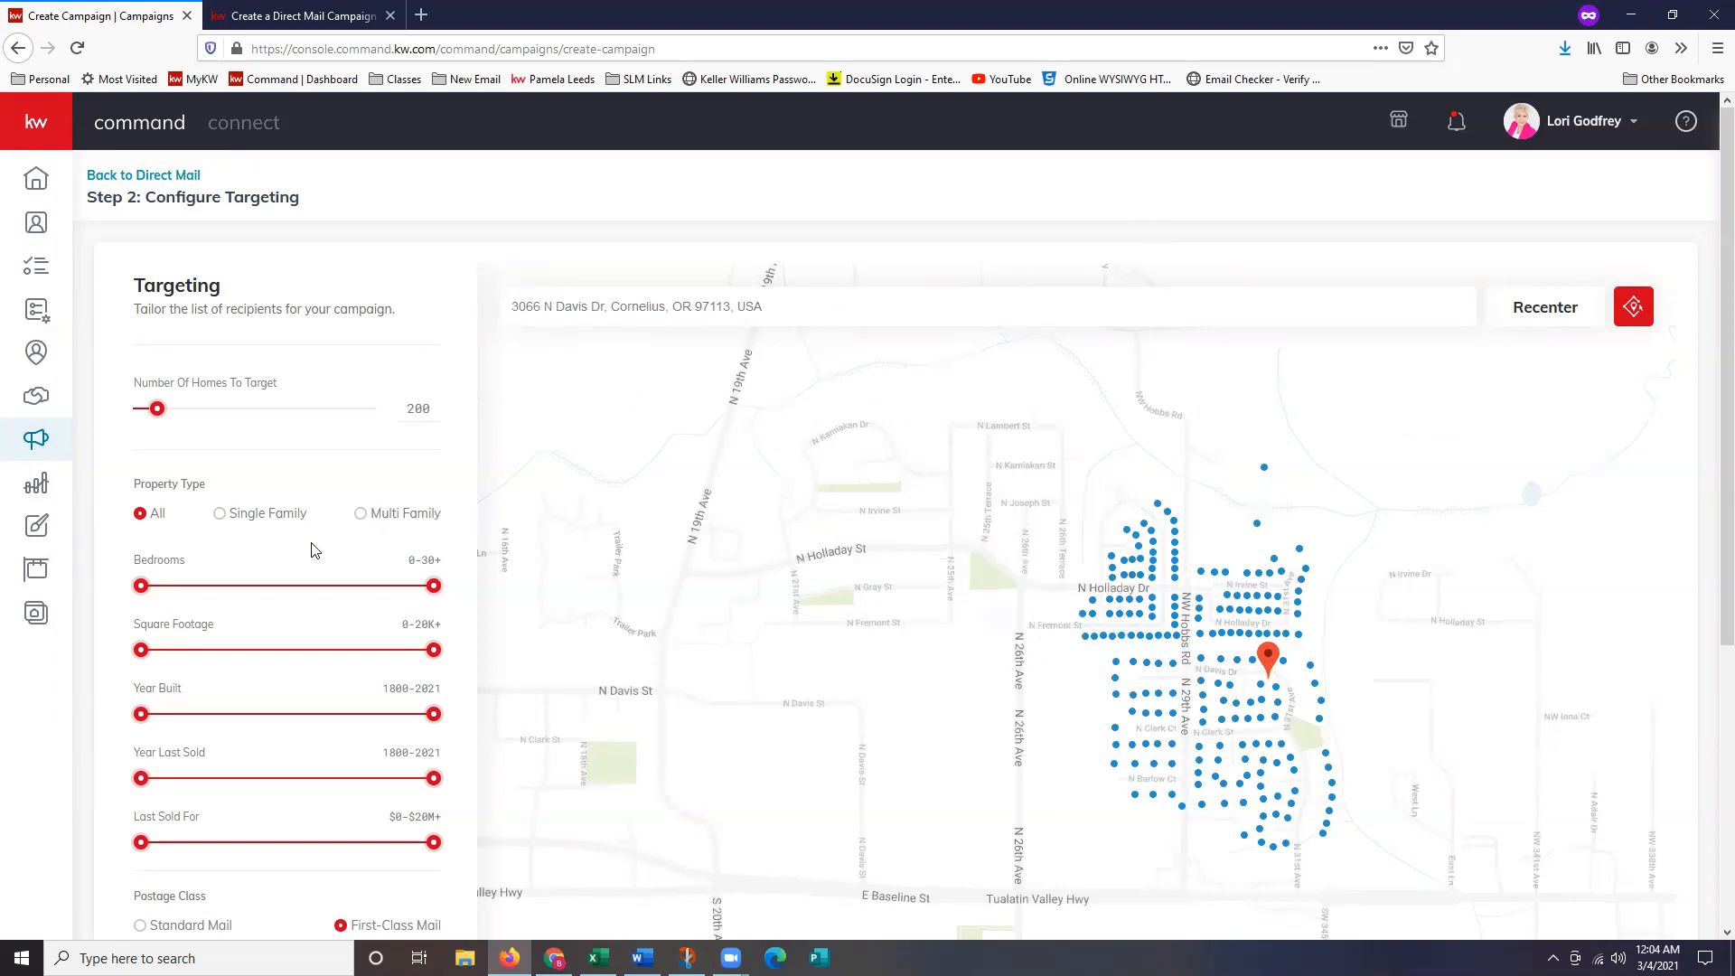
pyautogui.scroll(-2, 317, 556)
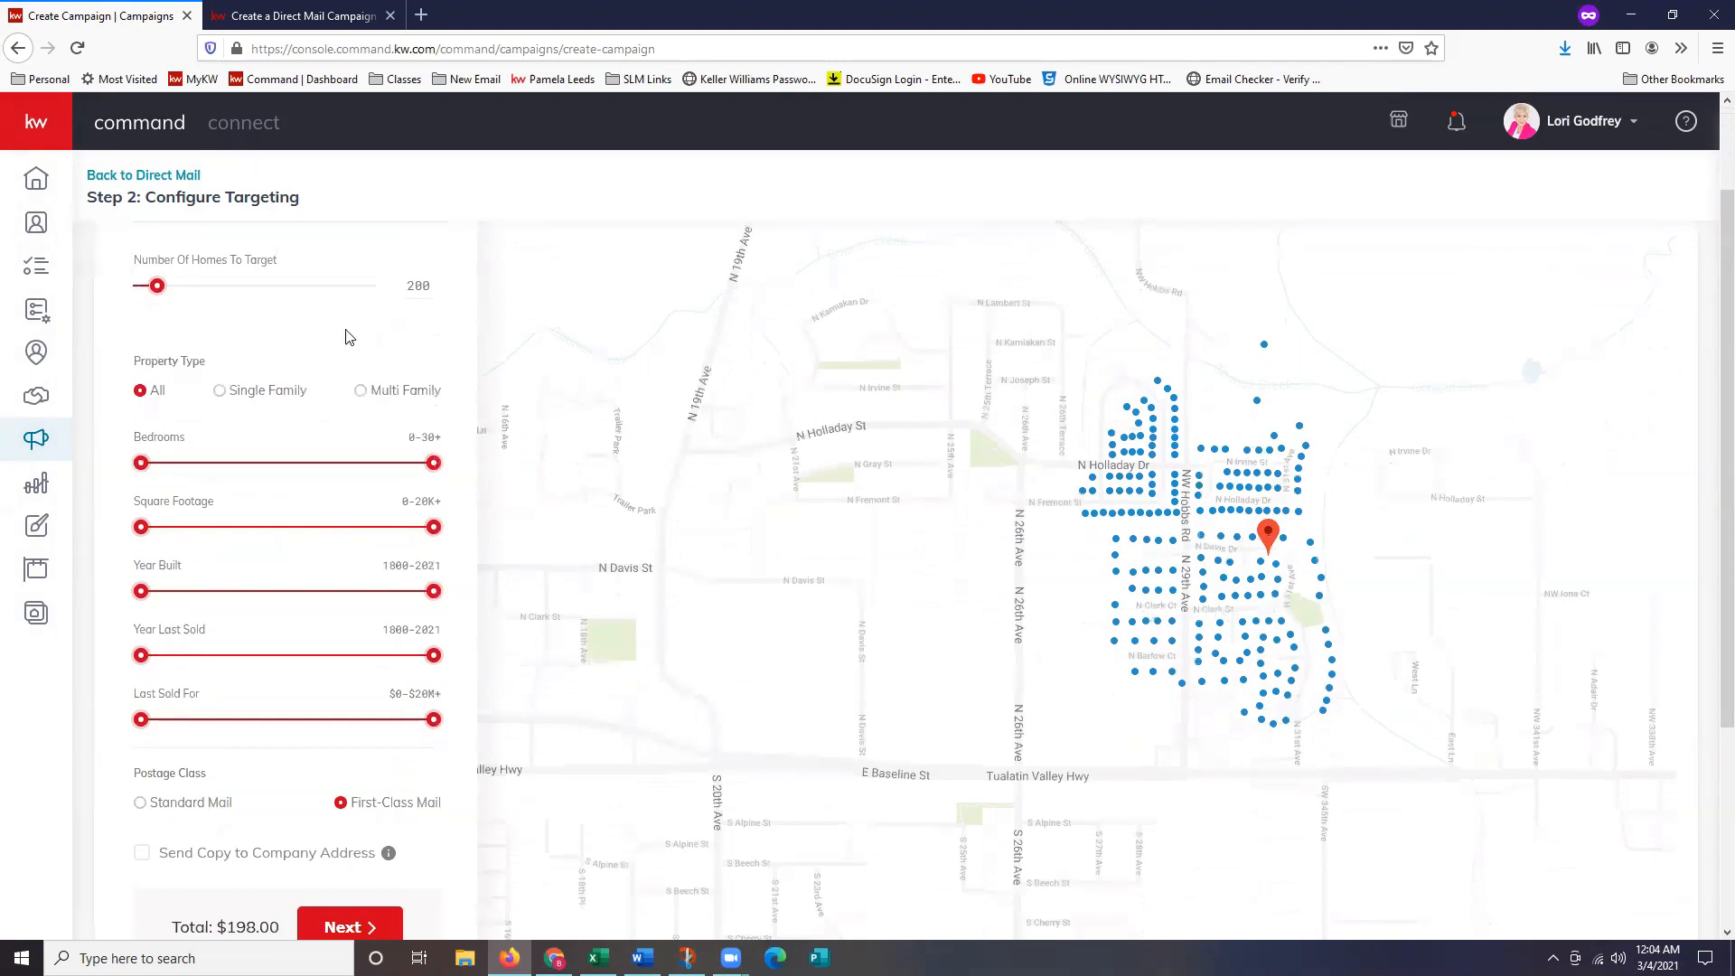
pyautogui.scroll(2, 366, 413)
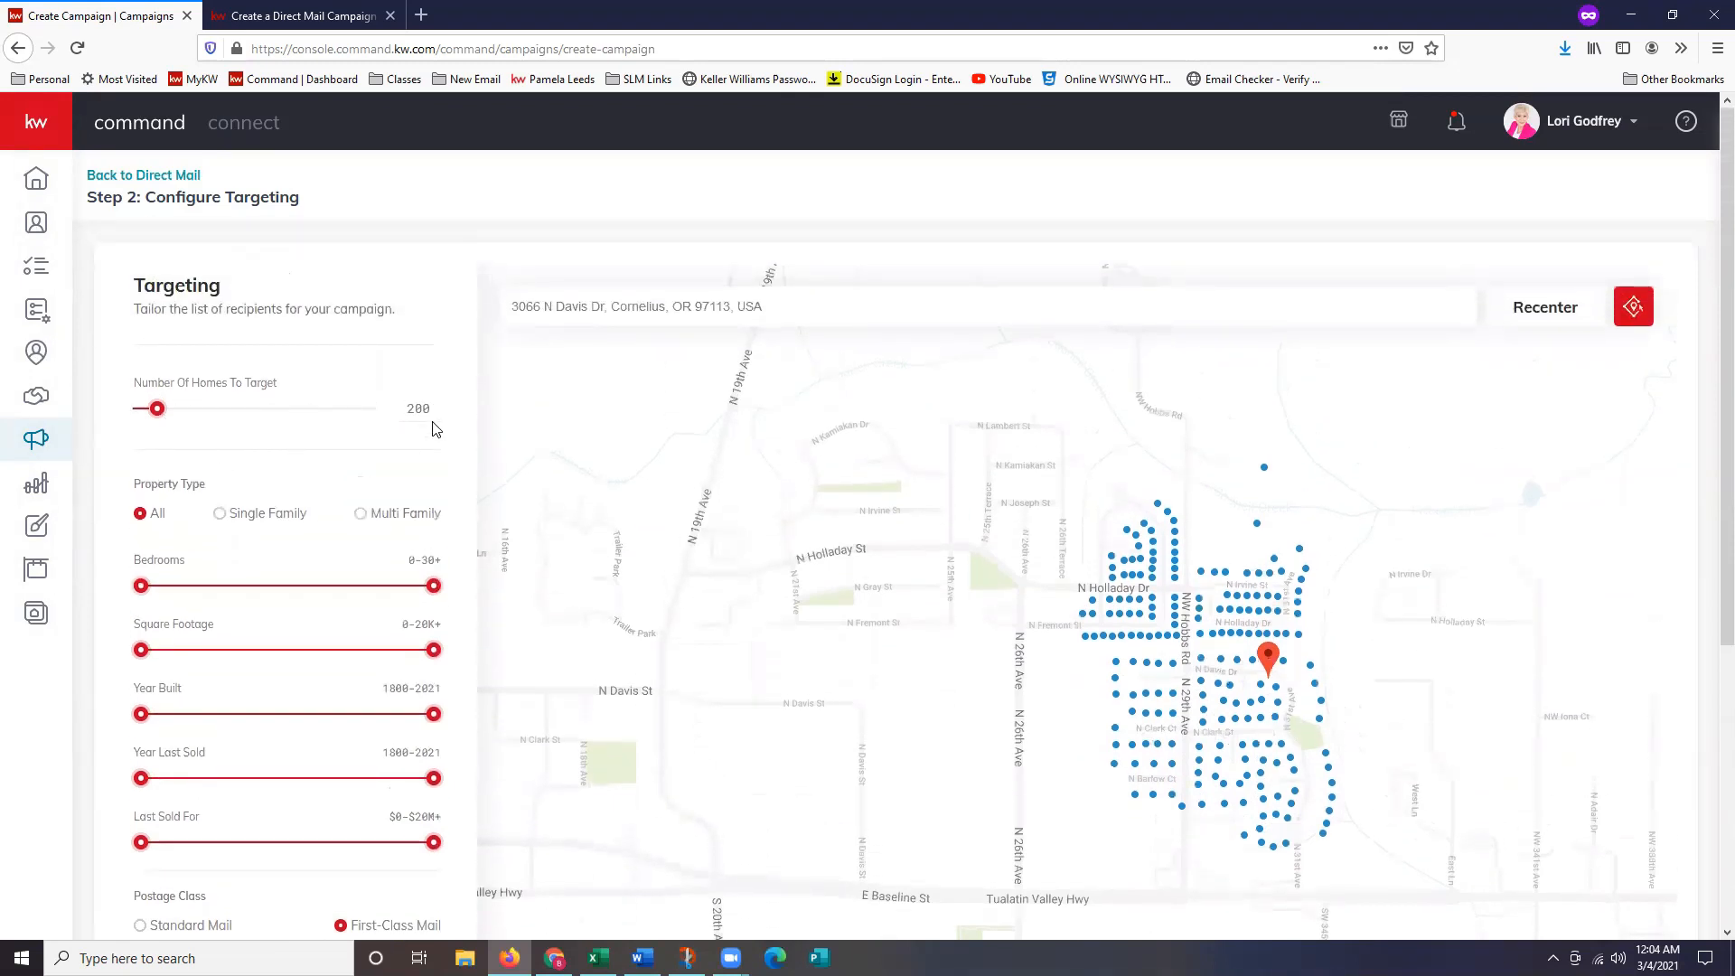
# Change the Number Of Homes To Target to 250 and recentre the map on the targeted homes.
pyautogui.click(402, 413)
pyautogui.write('500')
pyautogui.press('Return')
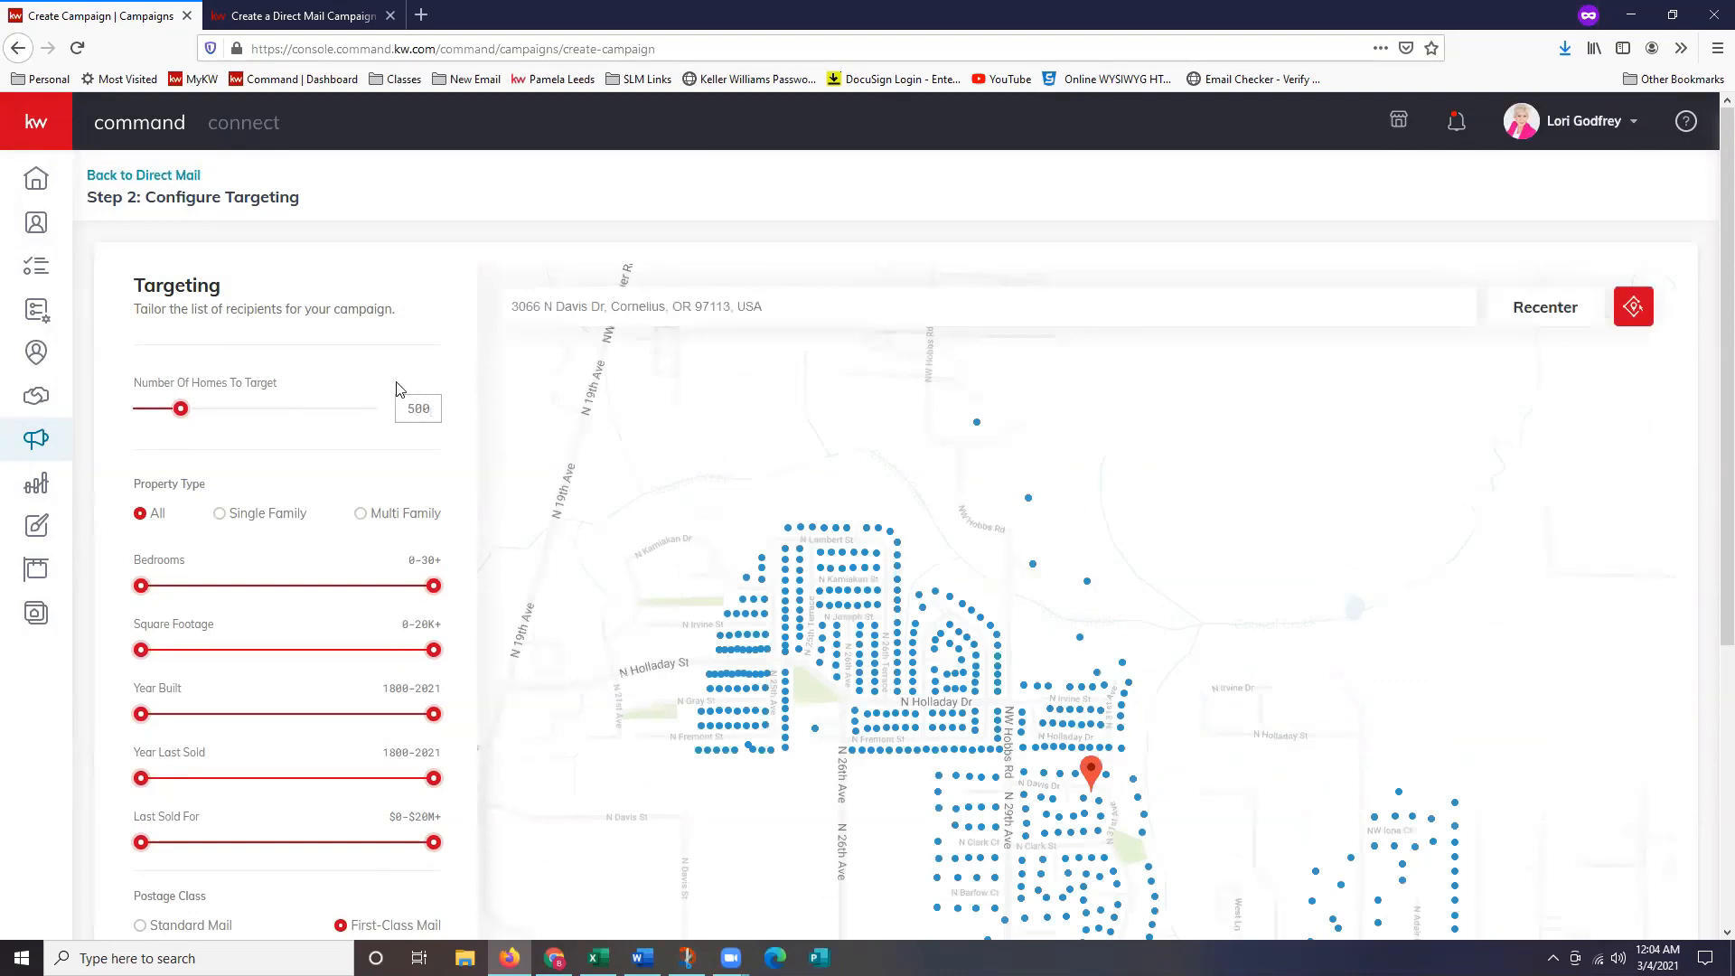
pyautogui.doubleClick(422, 408)
pyautogui.write('50')
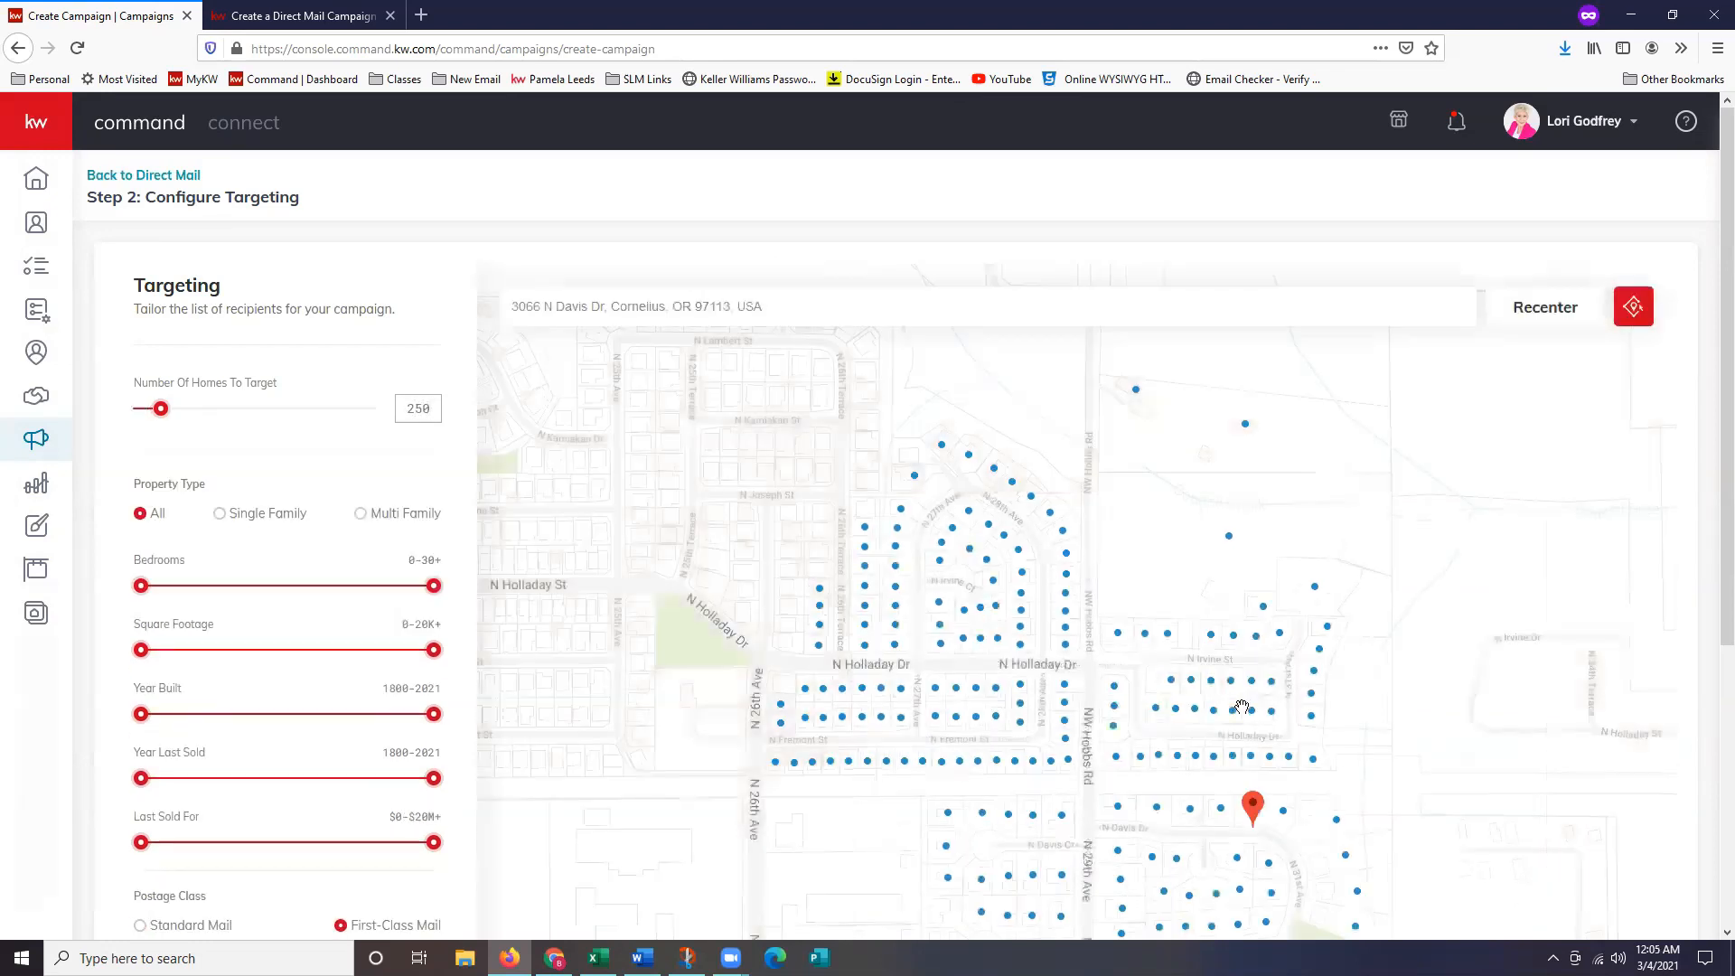
pyautogui.moveTo(1220, 701); pyautogui.dragTo(1186, 551)
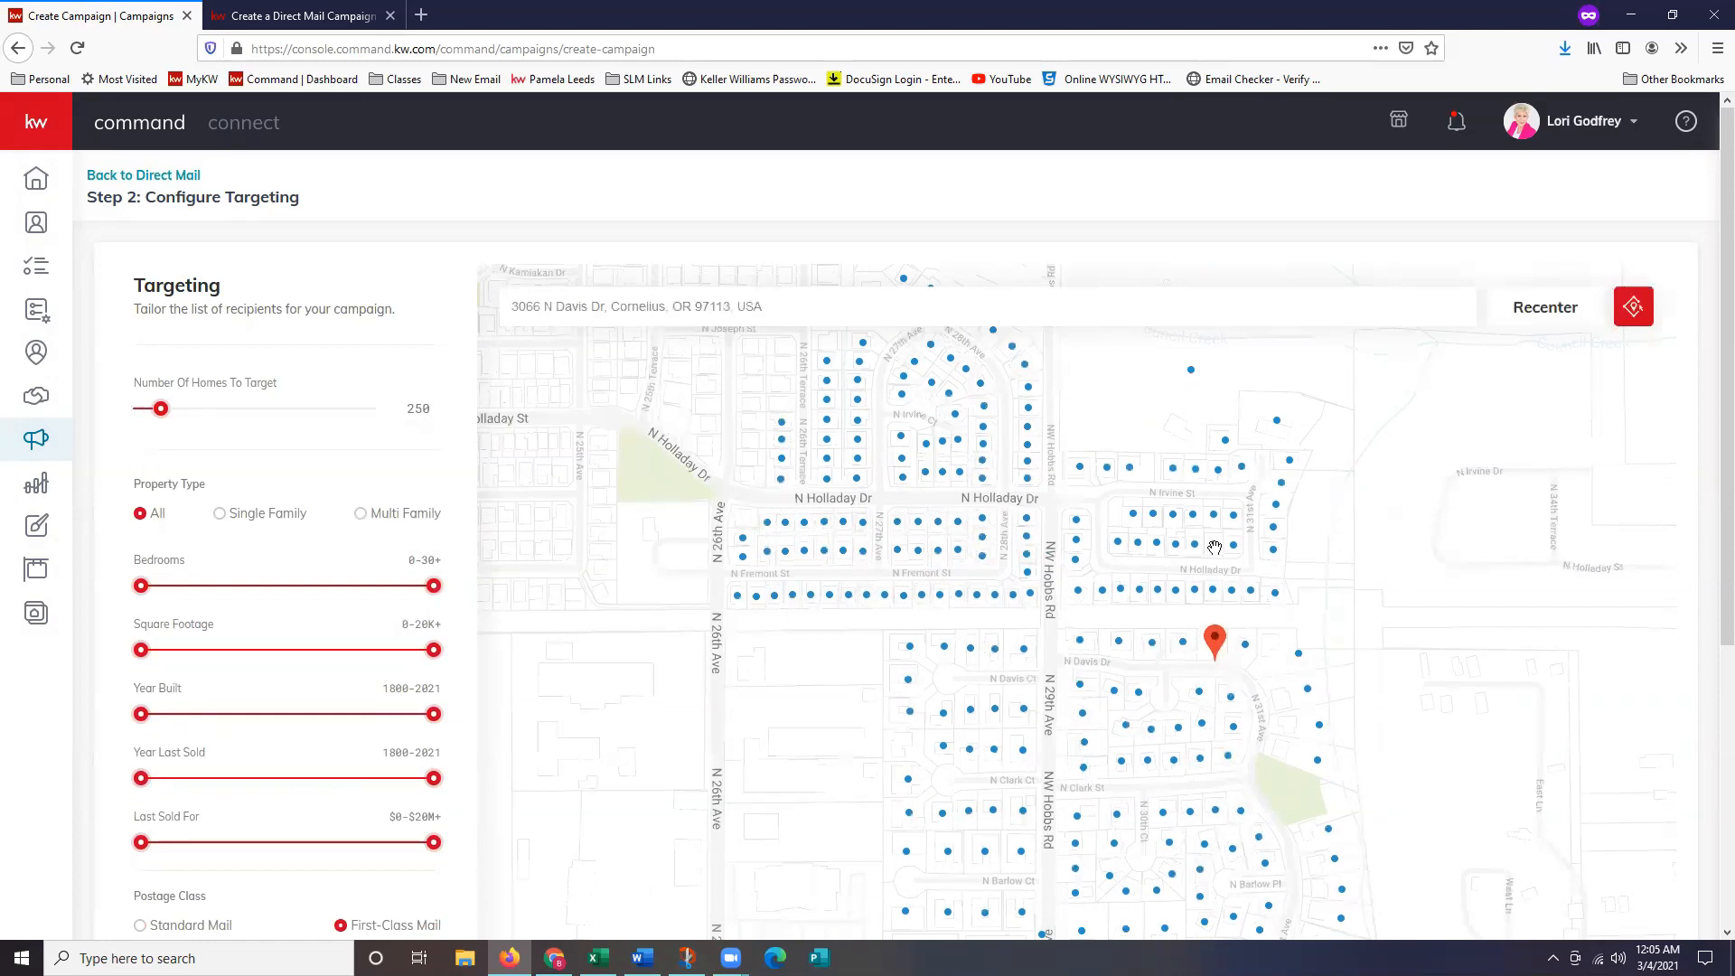
pyautogui.scroll(-2, 1191, 561)
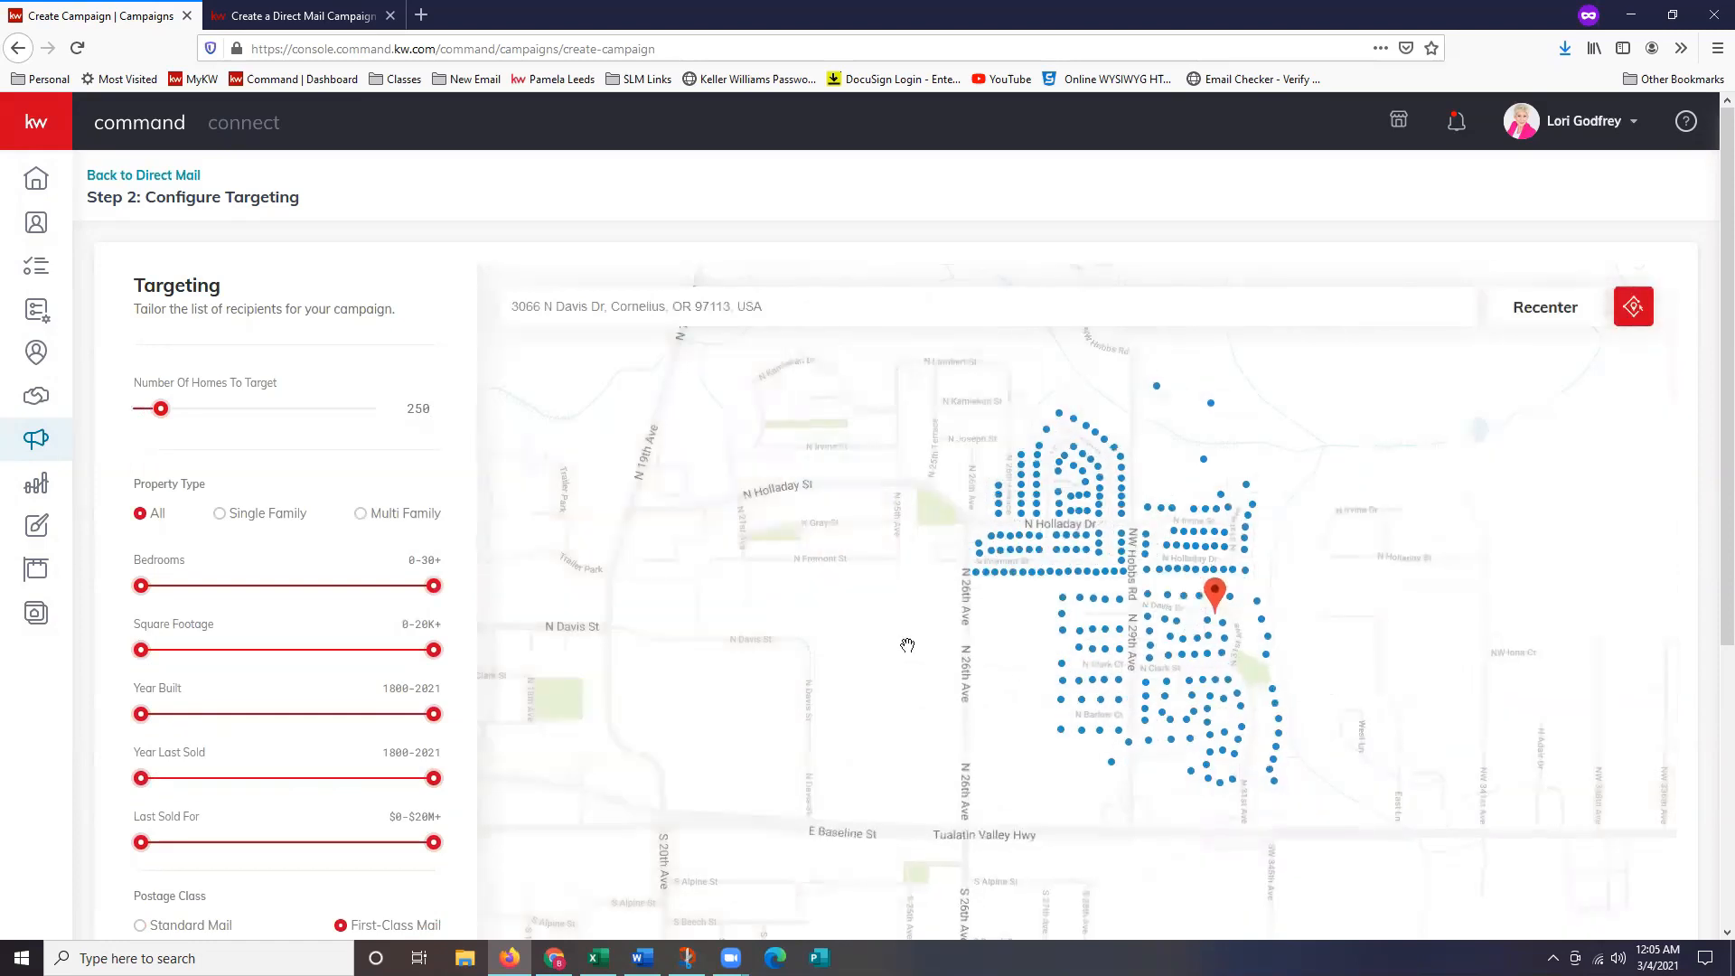
pyautogui.moveTo(1014, 576)
pyautogui.scroll(-1, 227, 726)
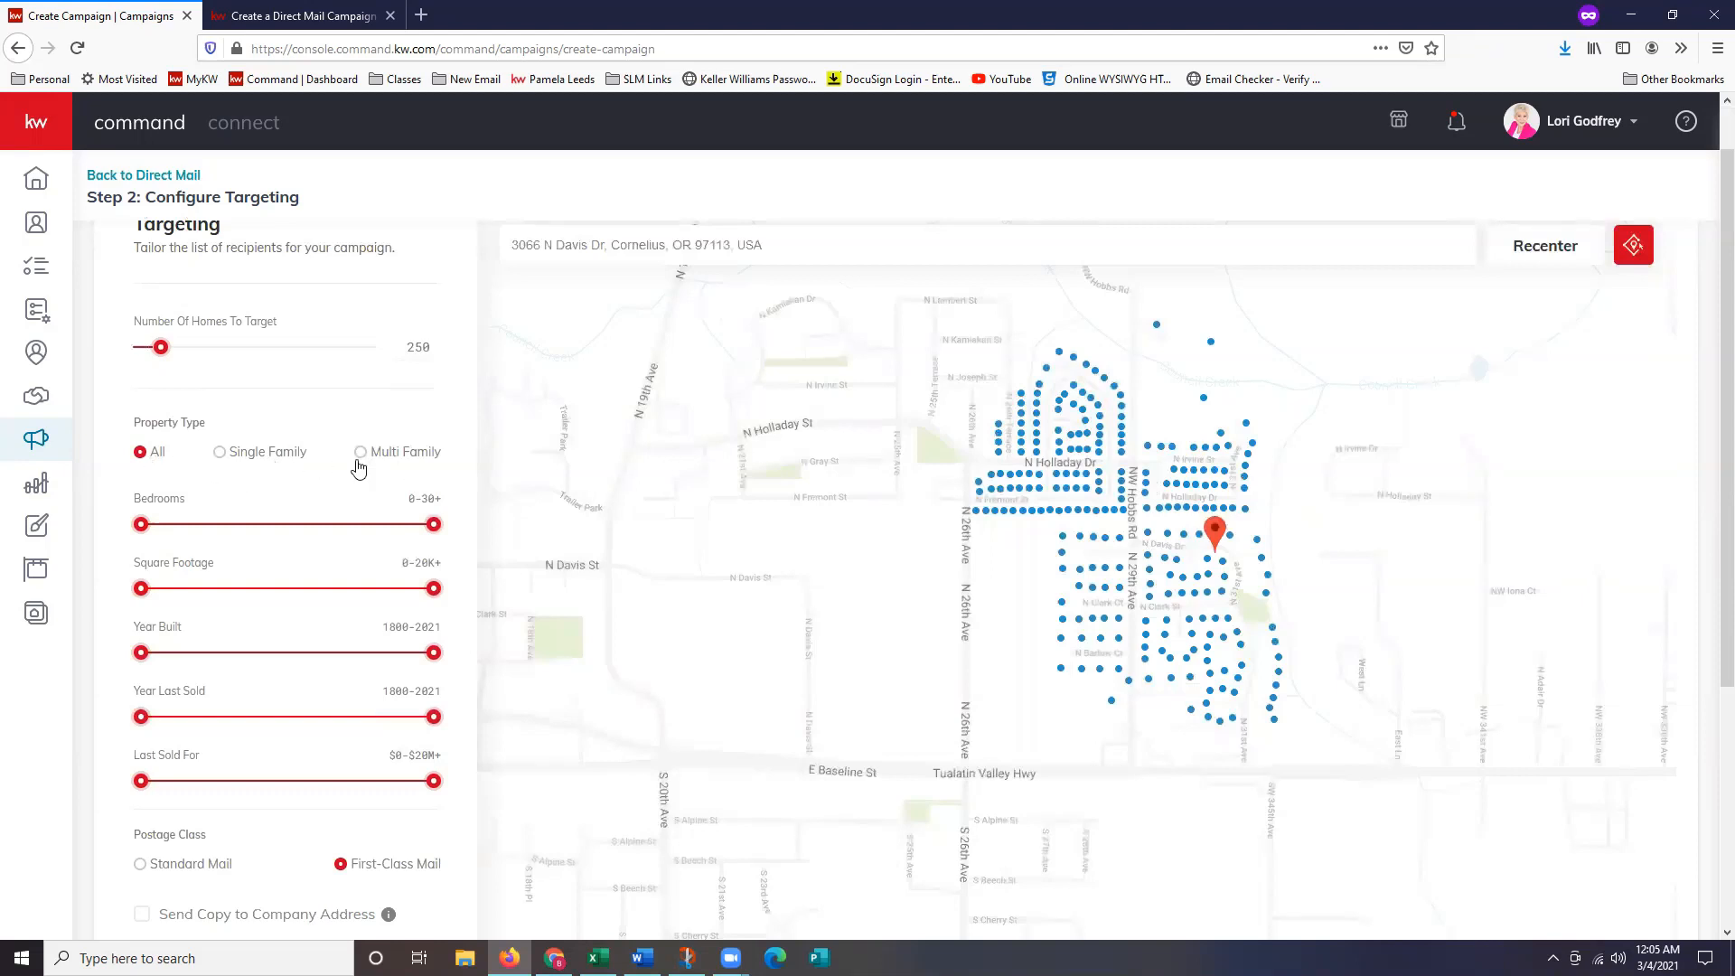
pyautogui.click(290, 460)
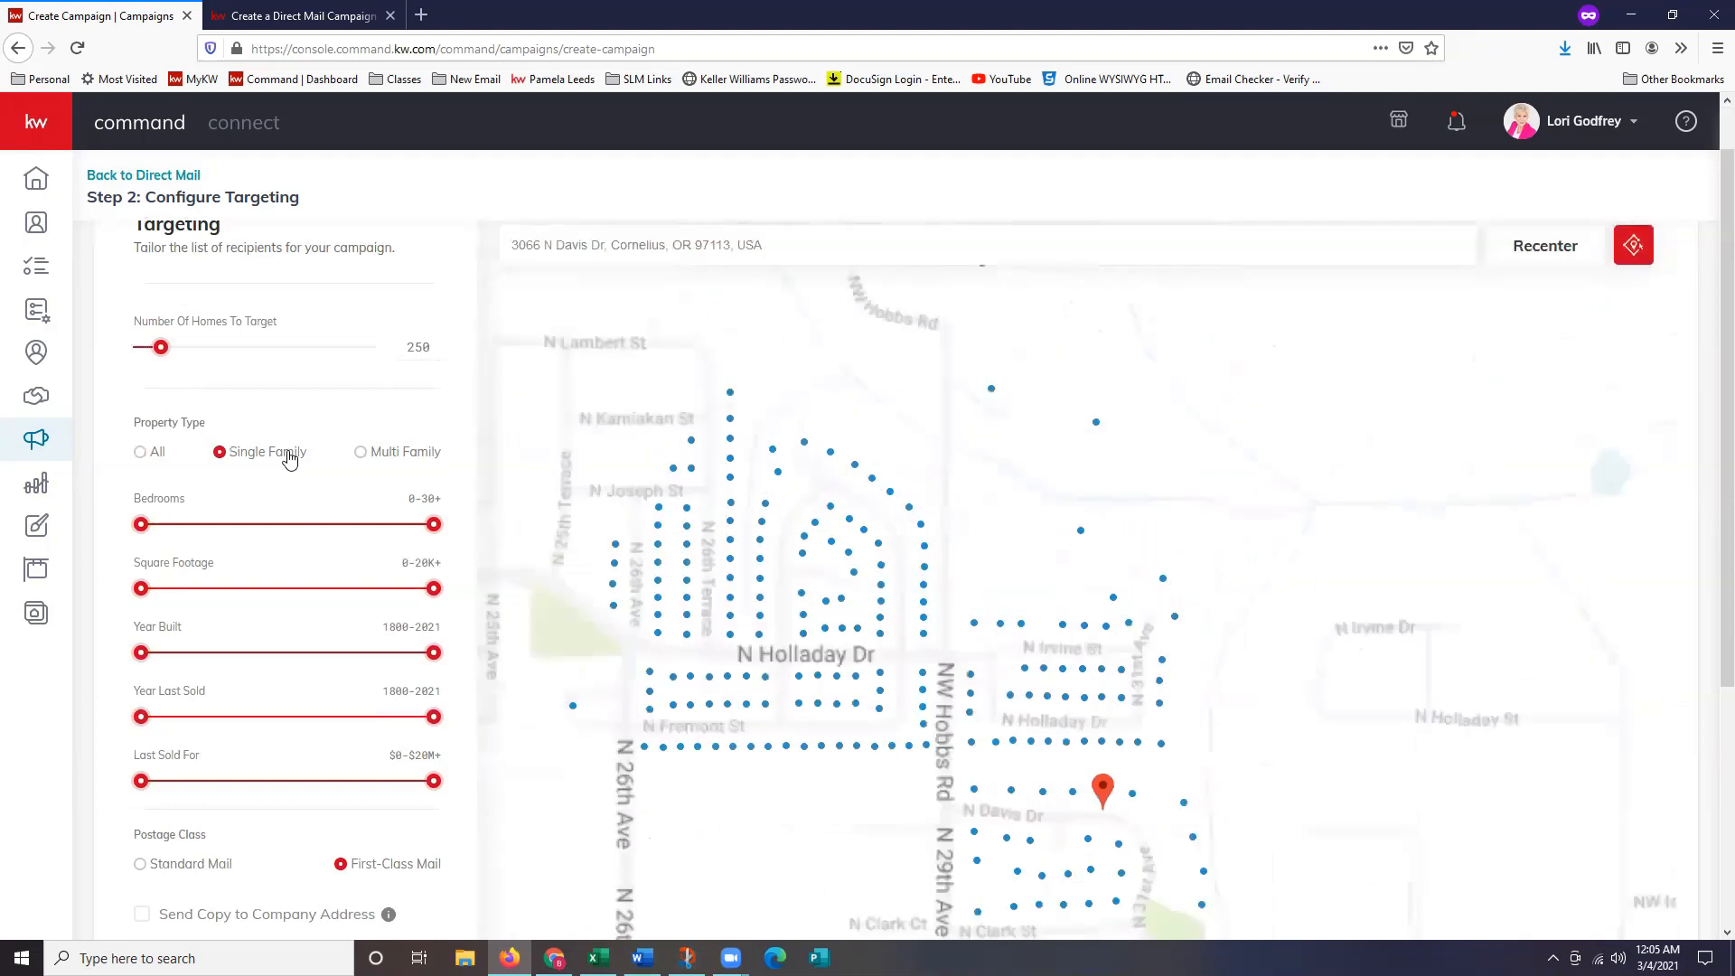
pyautogui.click(389, 458)
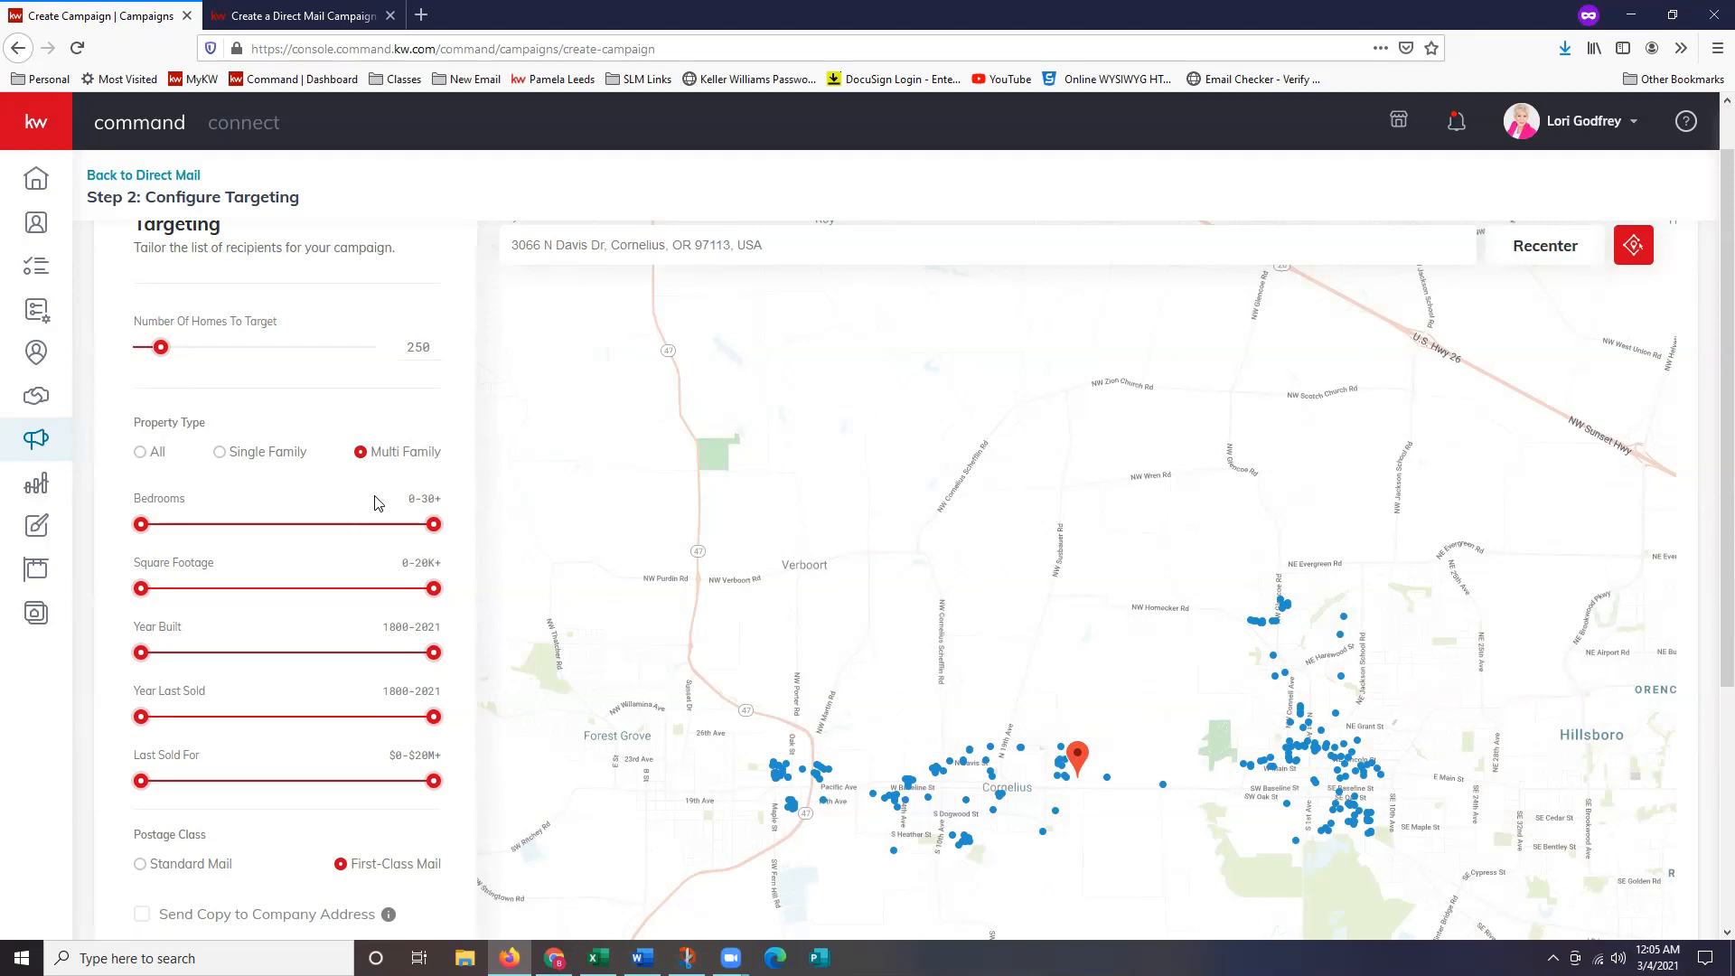
pyautogui.click(235, 454)
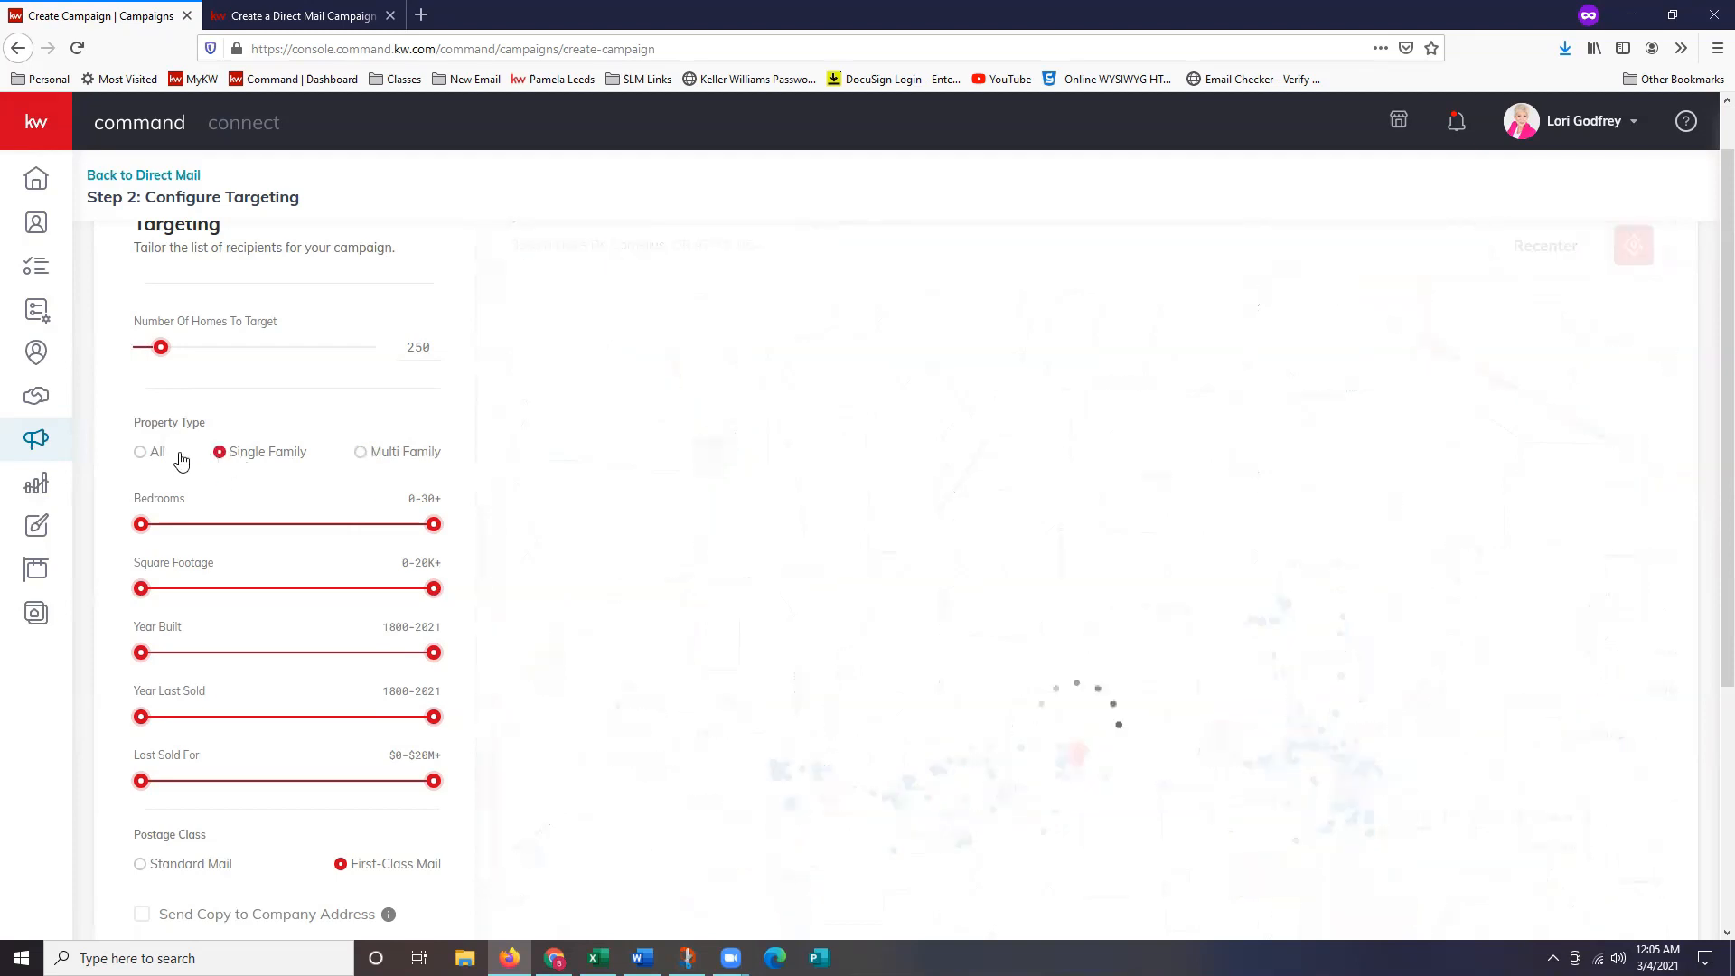
pyautogui.click(152, 455)
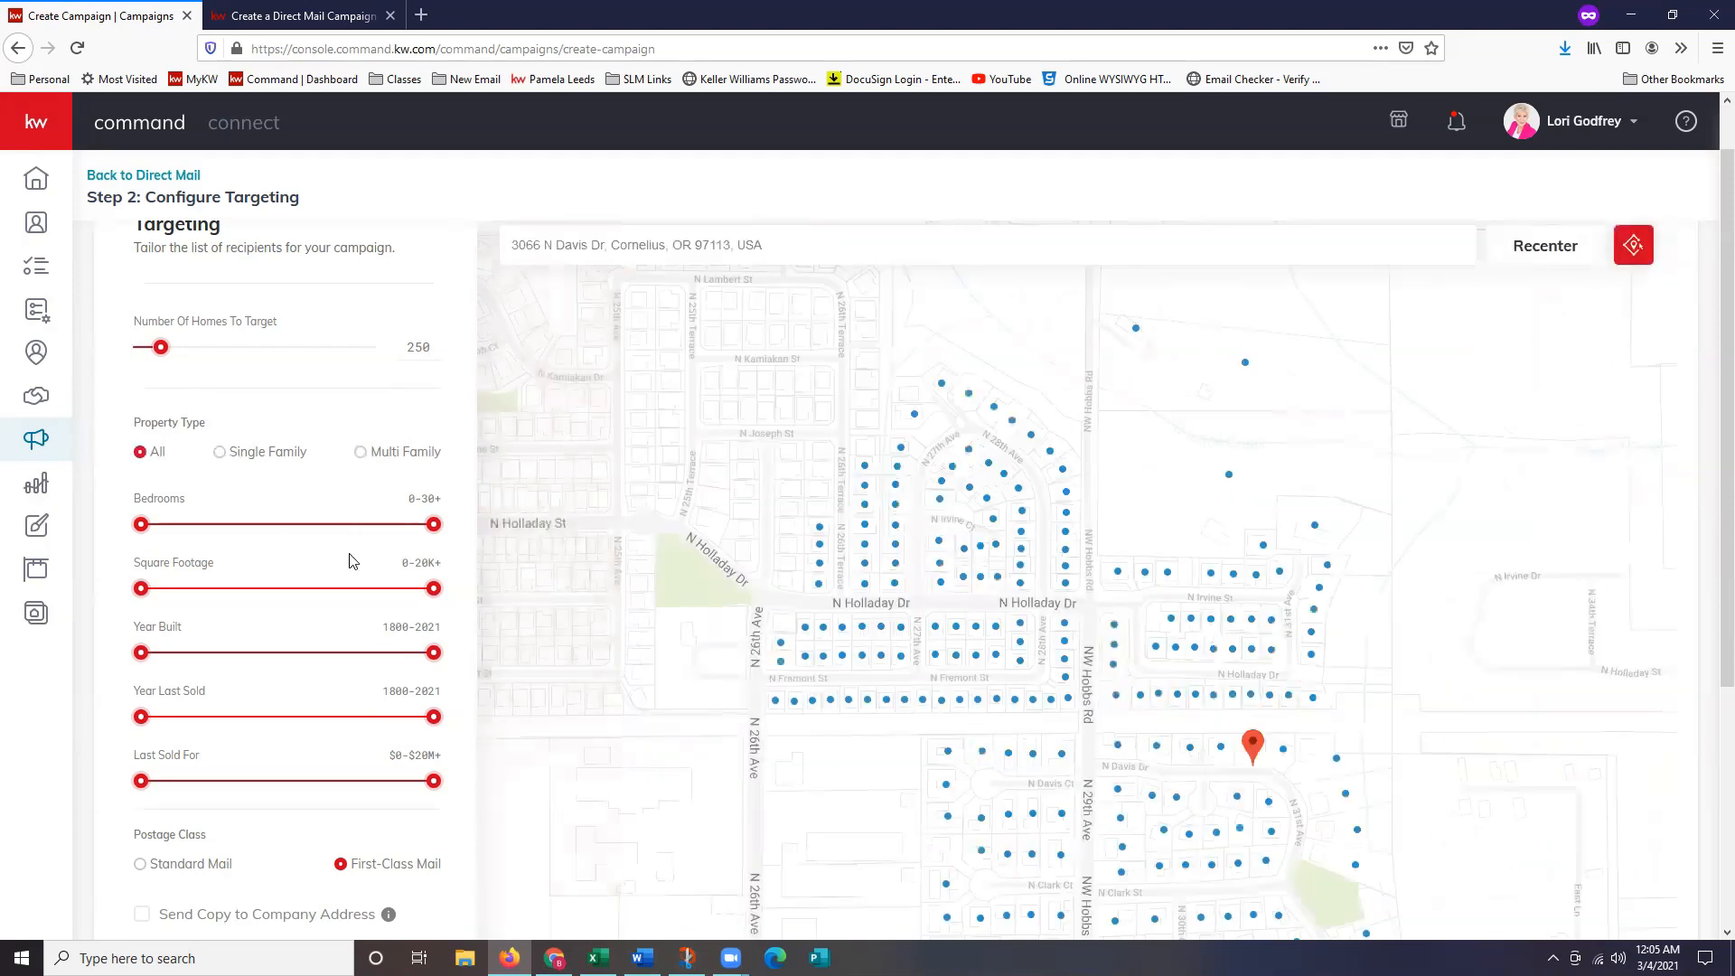
pyautogui.scroll(-3, 361, 678)
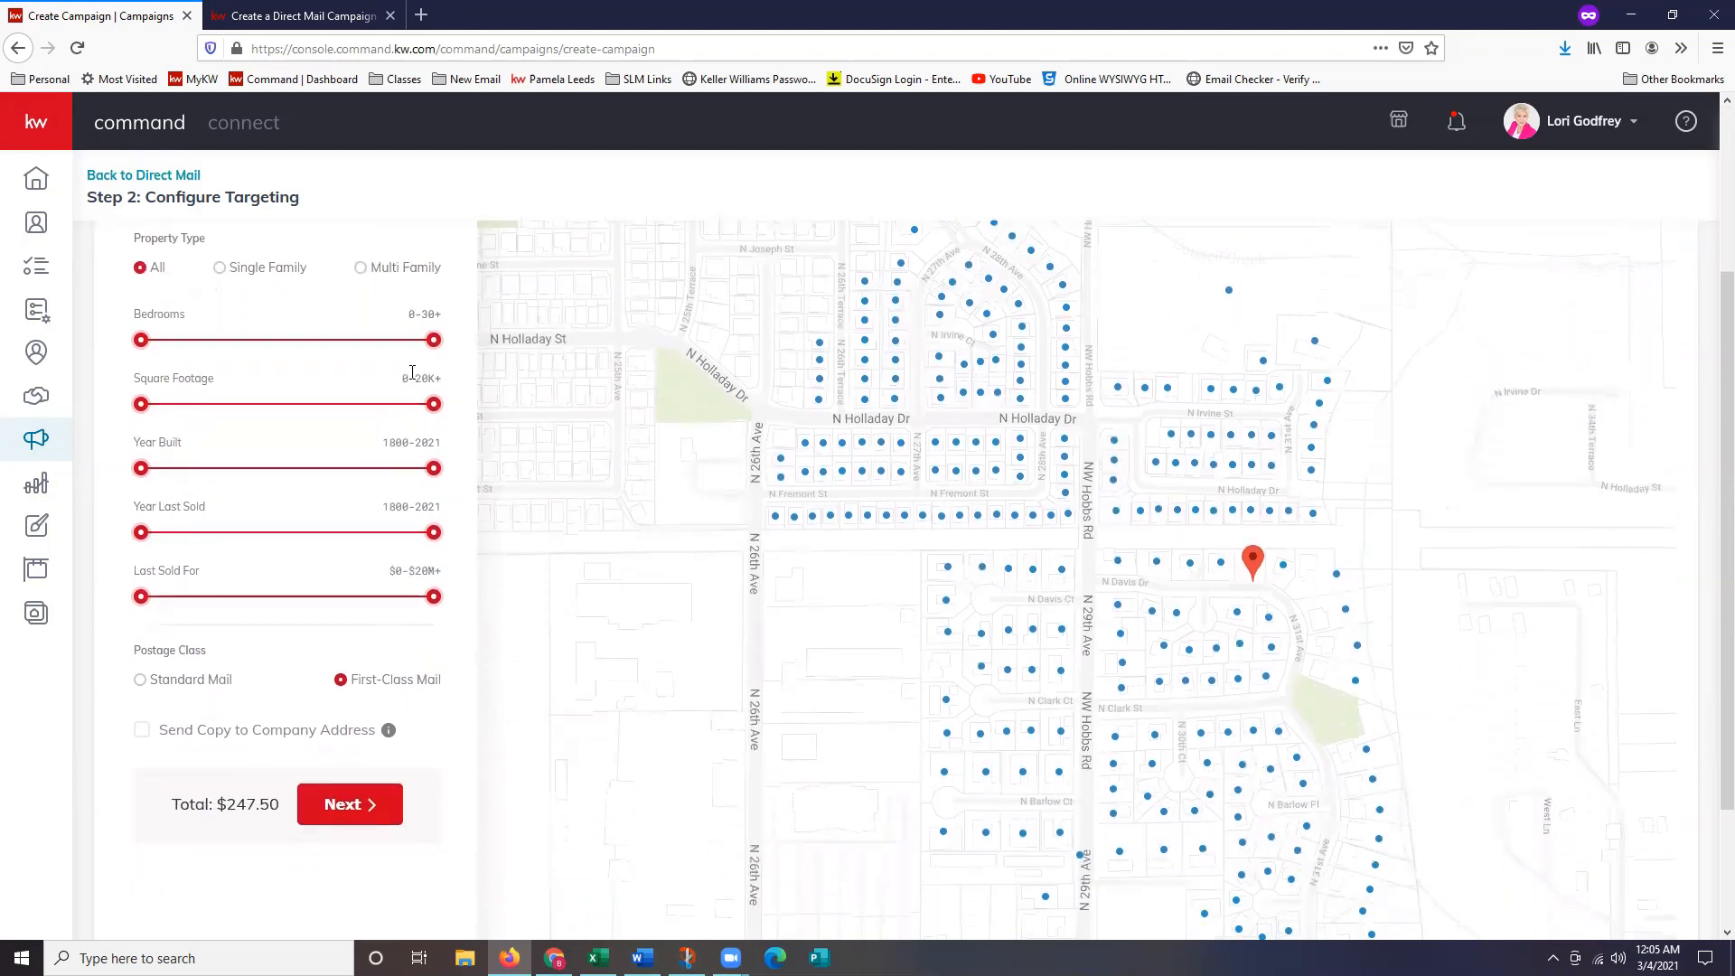
# Narrow bedrooms to 3-5, lower the maximum square footage, and widen Year Built to 1970.
pyautogui.moveTo(435, 340); pyautogui.dragTo(199, 344)
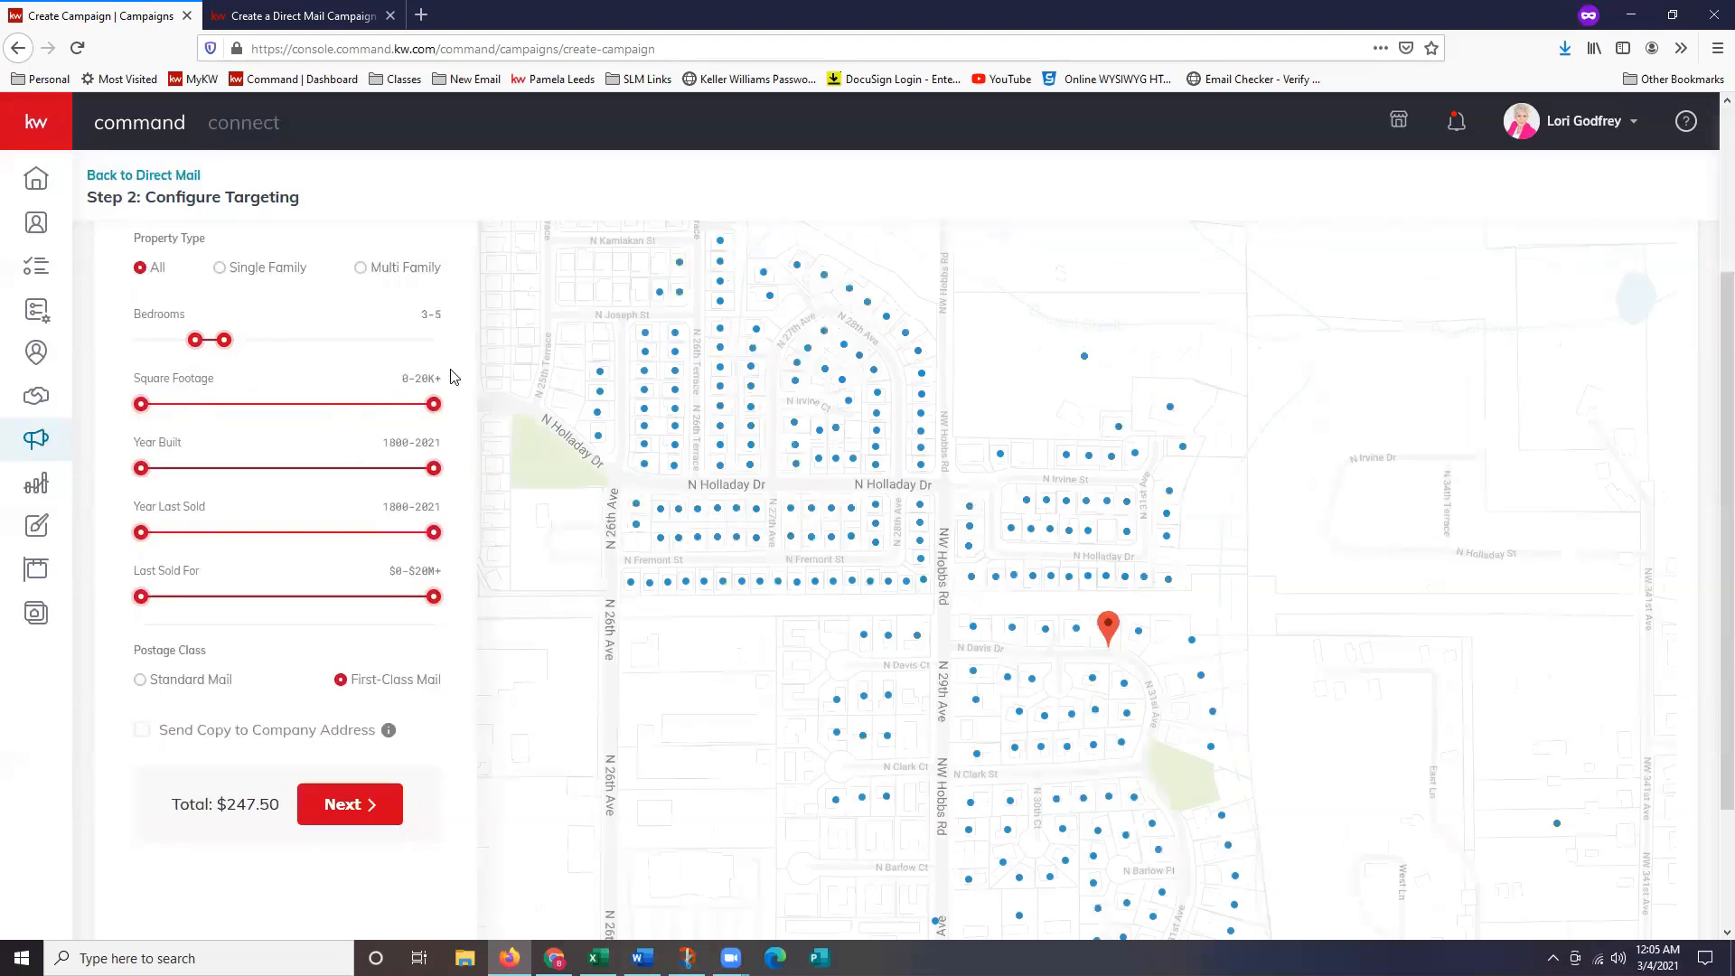
pyautogui.moveTo(433, 404); pyautogui.dragTo(157, 419)
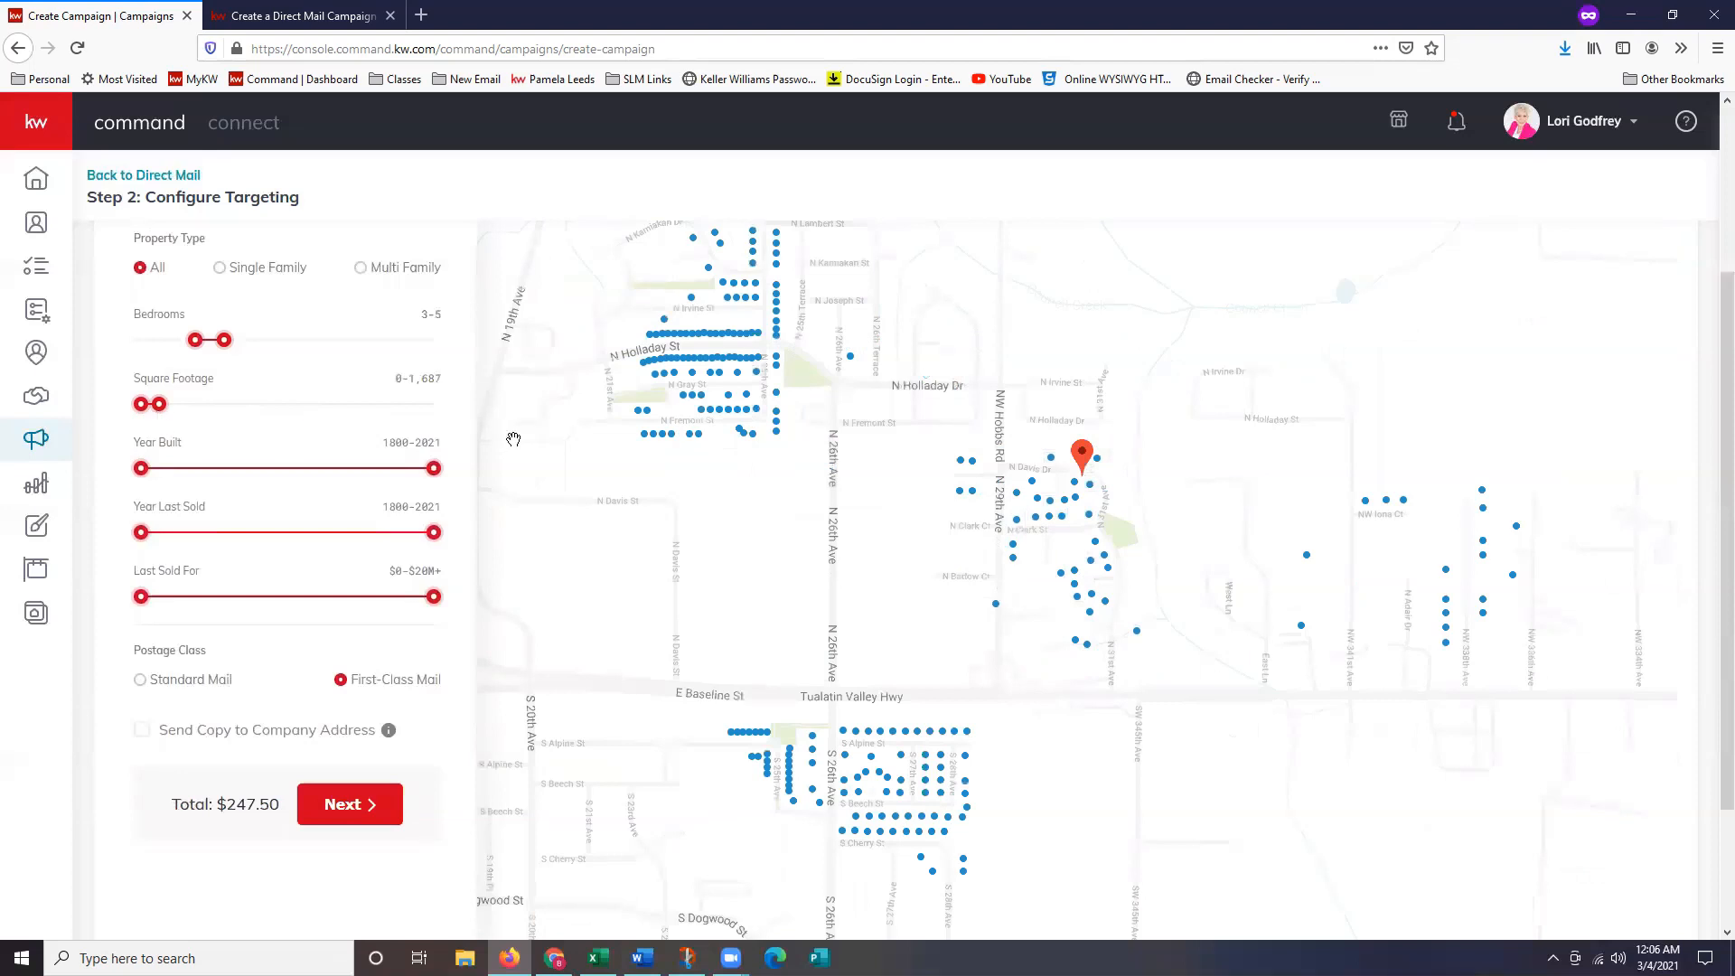
pyautogui.moveTo(160, 406); pyautogui.dragTo(166, 414)
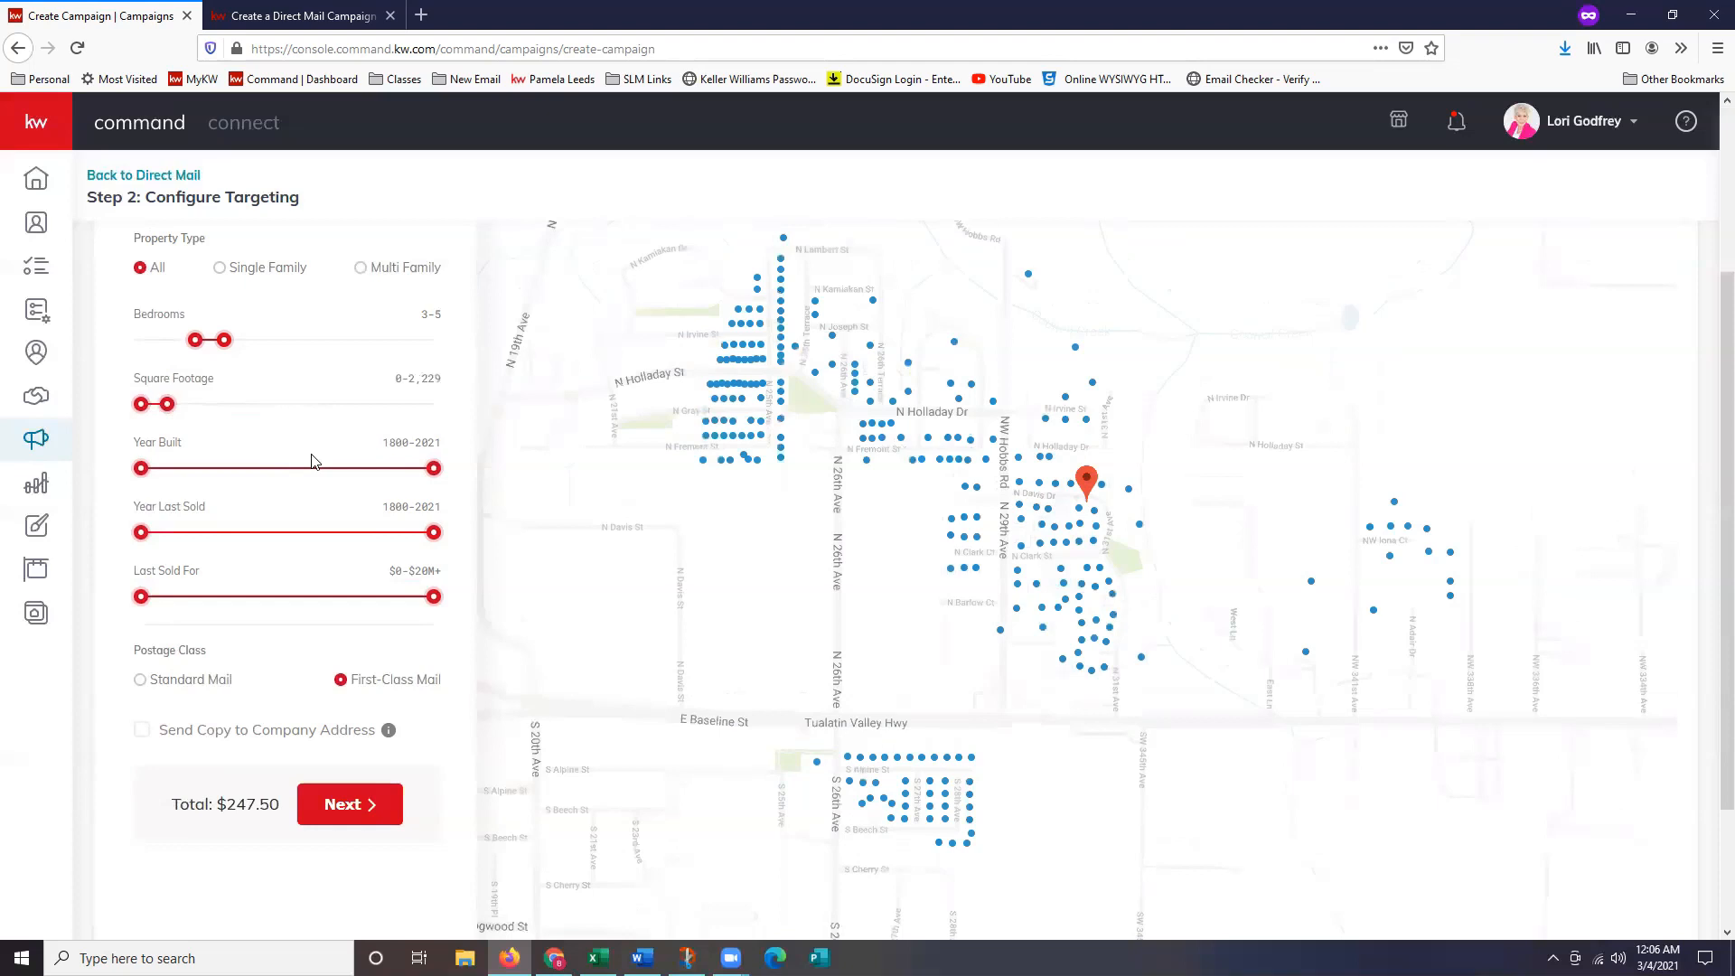
pyautogui.scroll(-1, 312, 462)
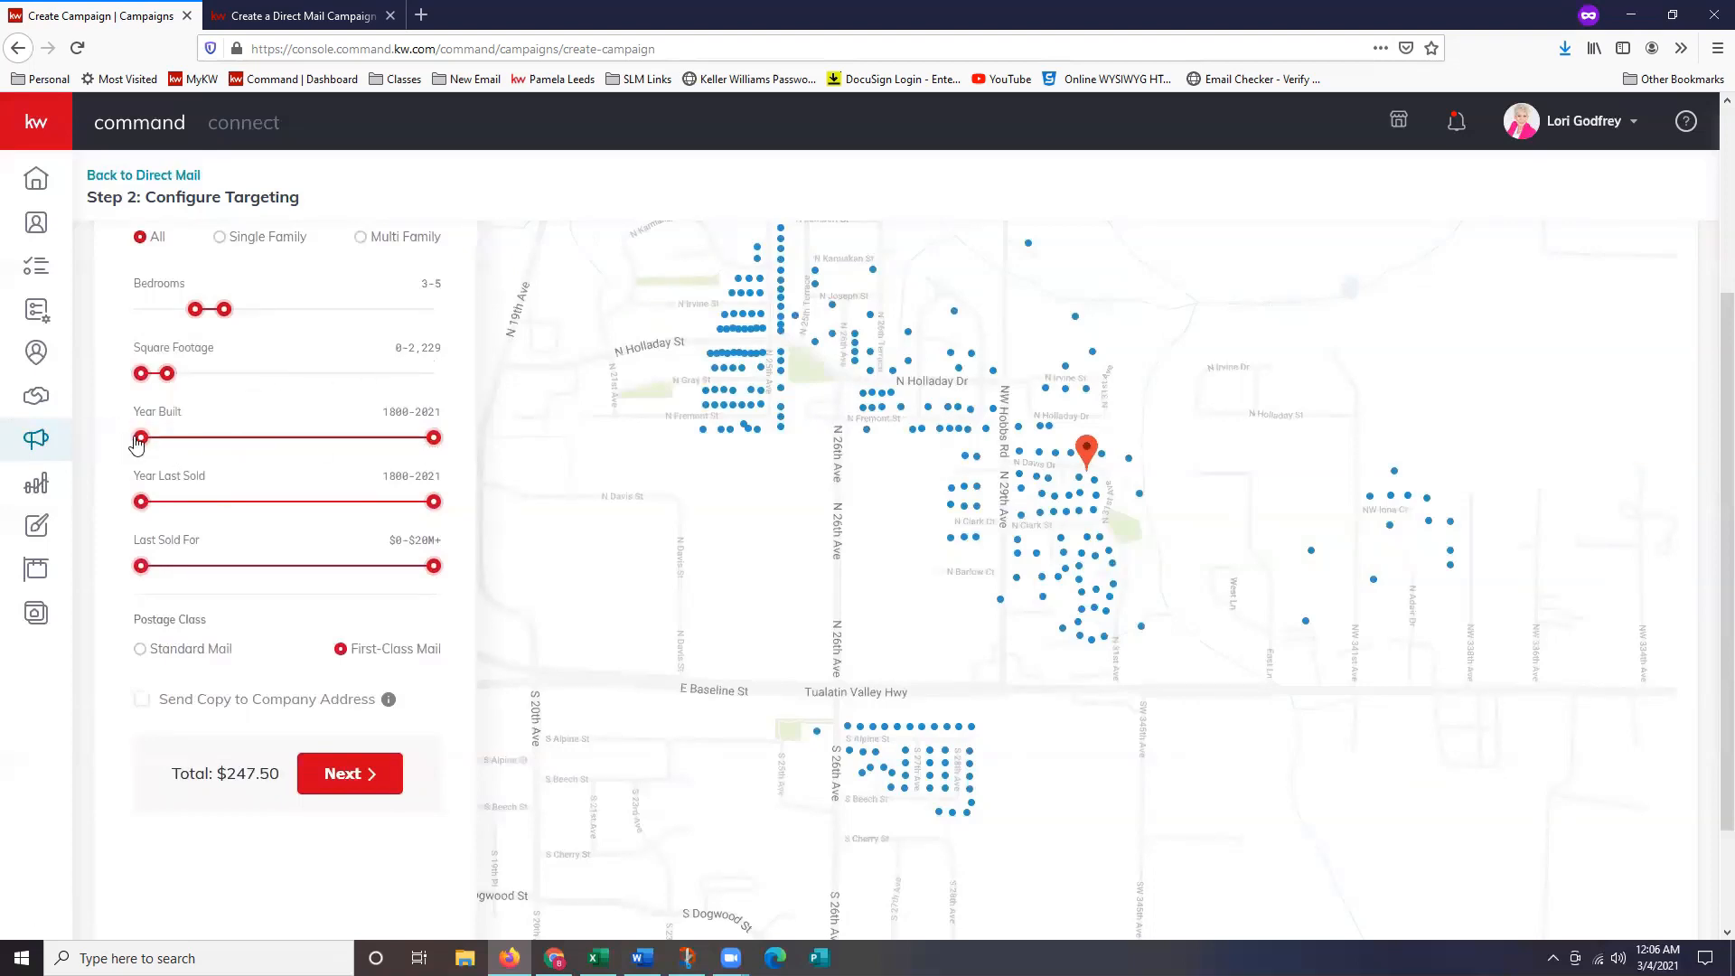
pyautogui.moveTo(137, 441); pyautogui.dragTo(398, 439)
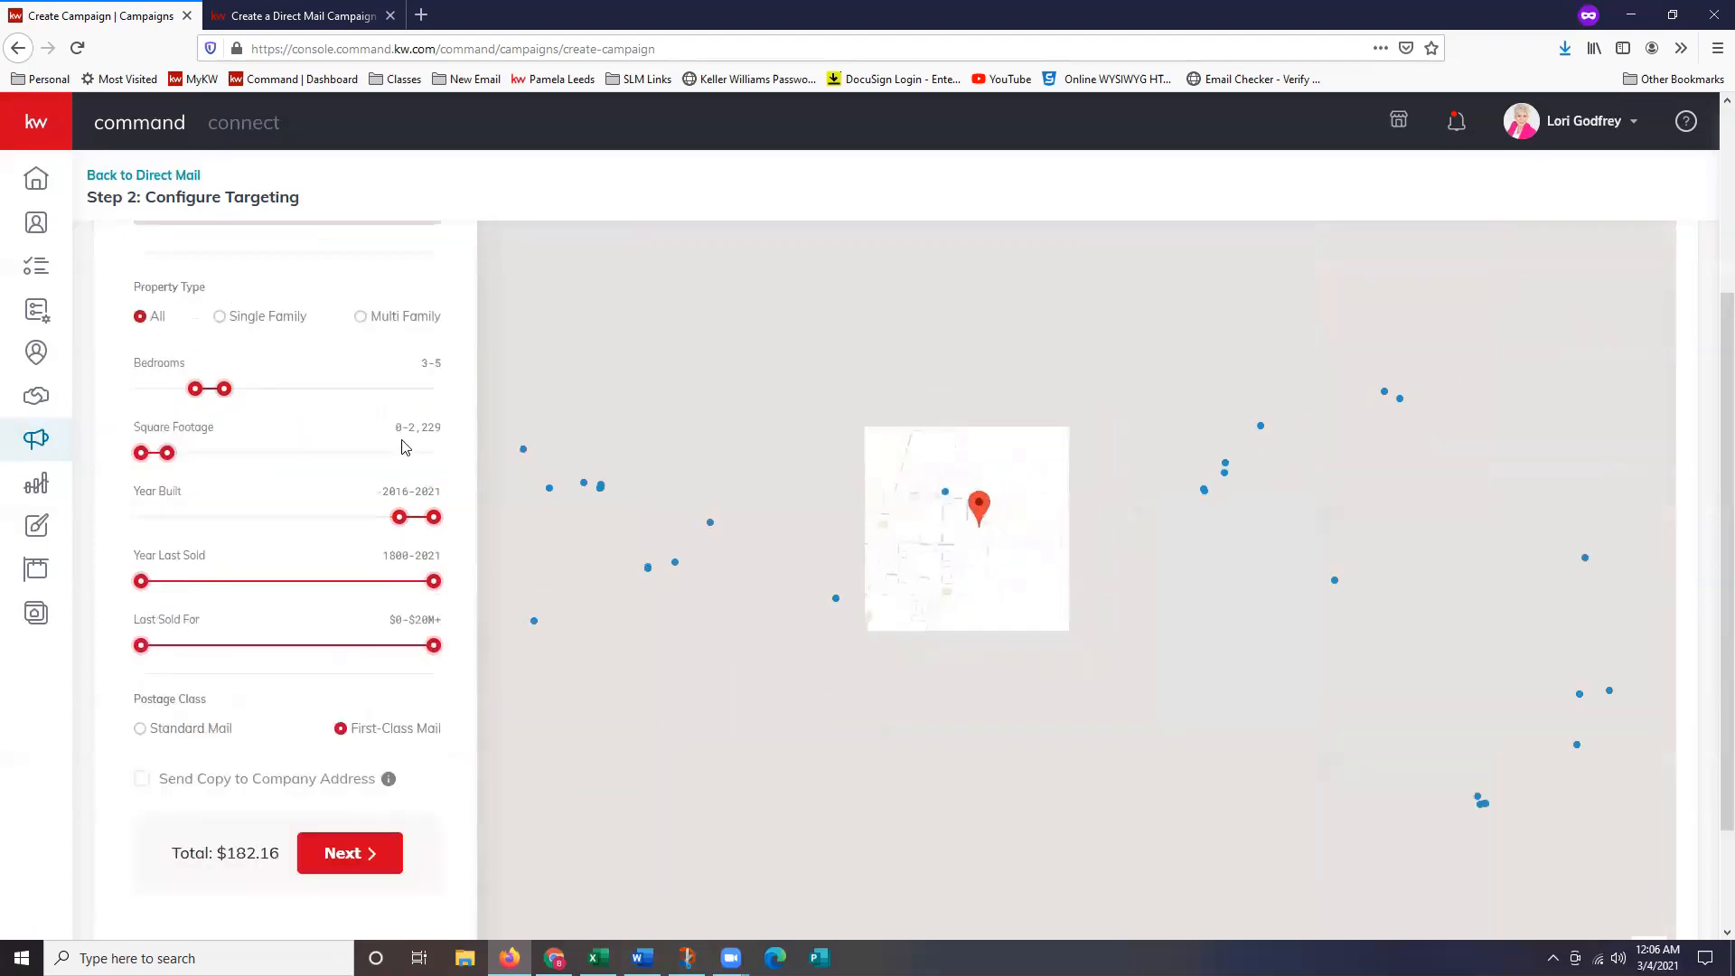
pyautogui.moveTo(398, 516); pyautogui.dragTo(93, 519)
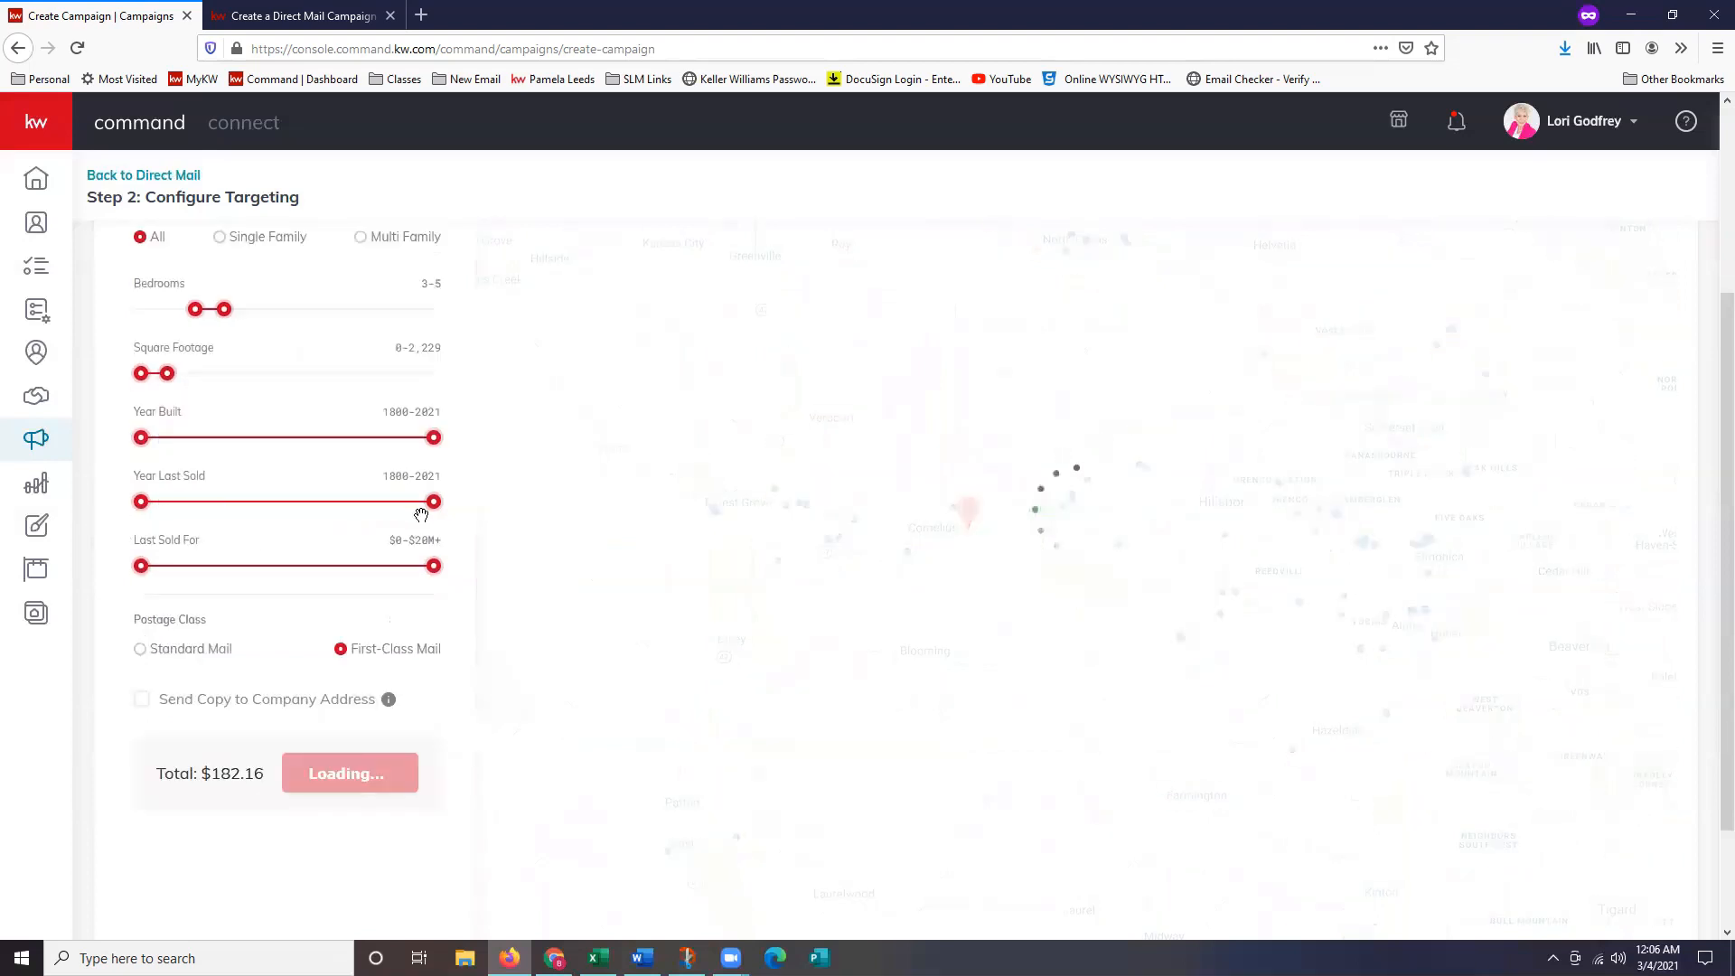
# Limit Year Last Sold to 1800–2000 and Last Sold For to $662.7K–$3.2M.
pyautogui.moveTo(431, 512); pyautogui.dragTo(253, 524)
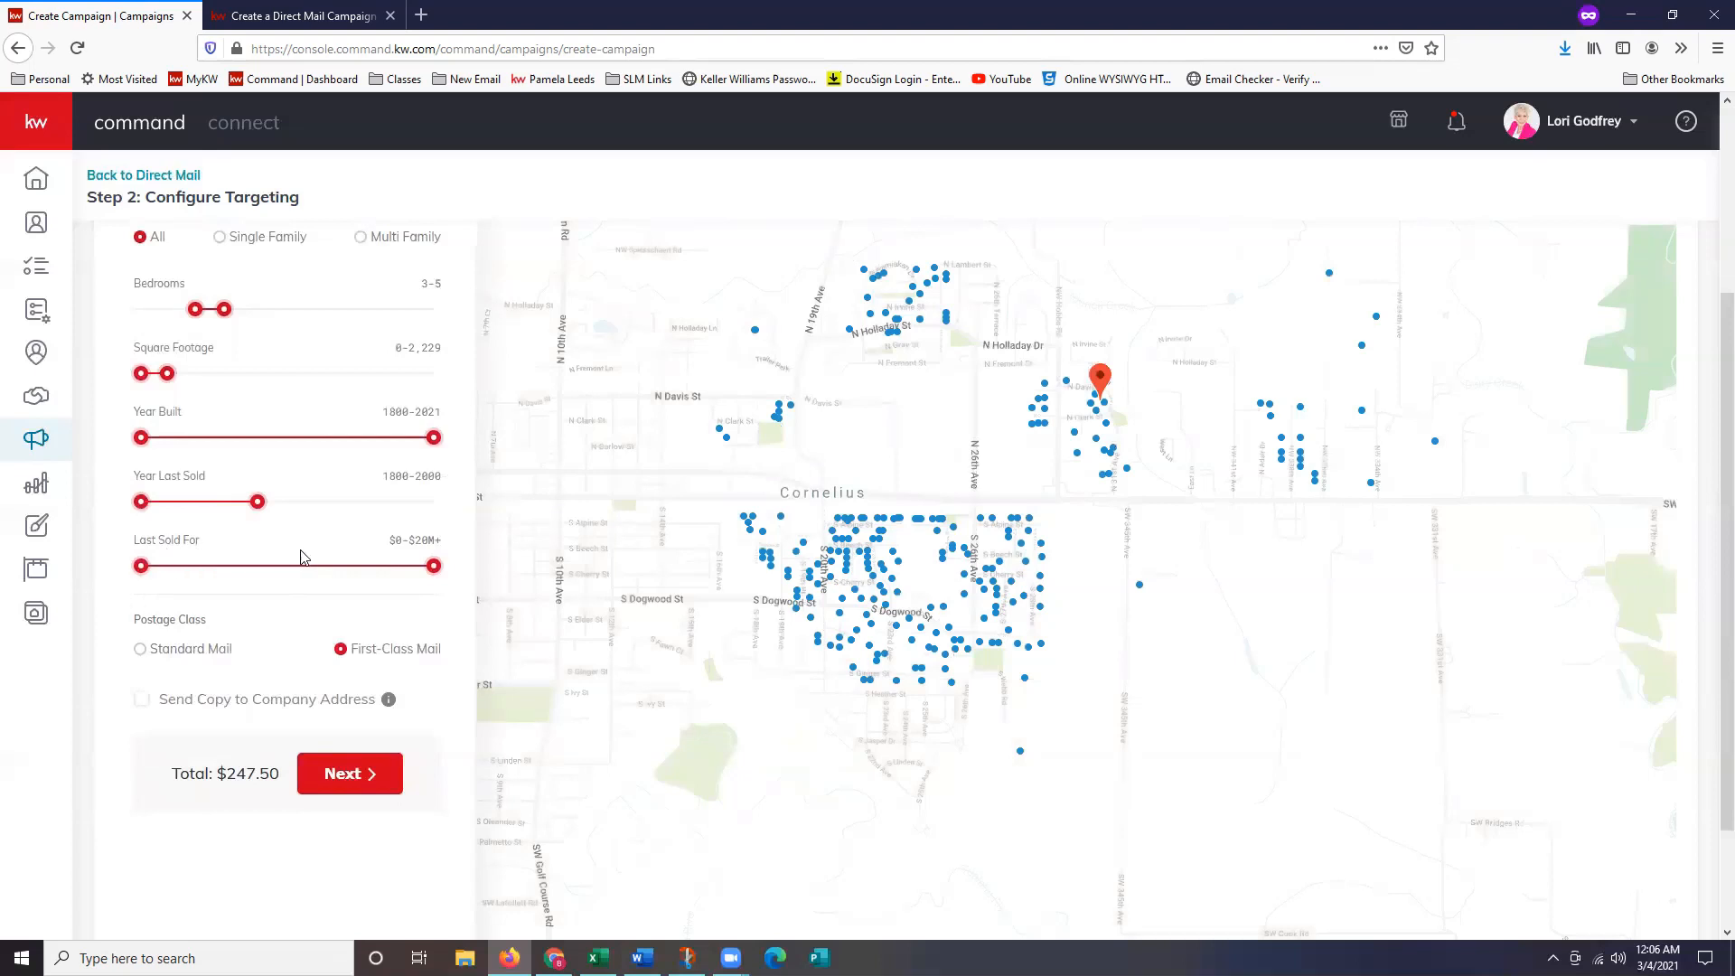
pyautogui.moveTo(438, 579); pyautogui.dragTo(221, 573)
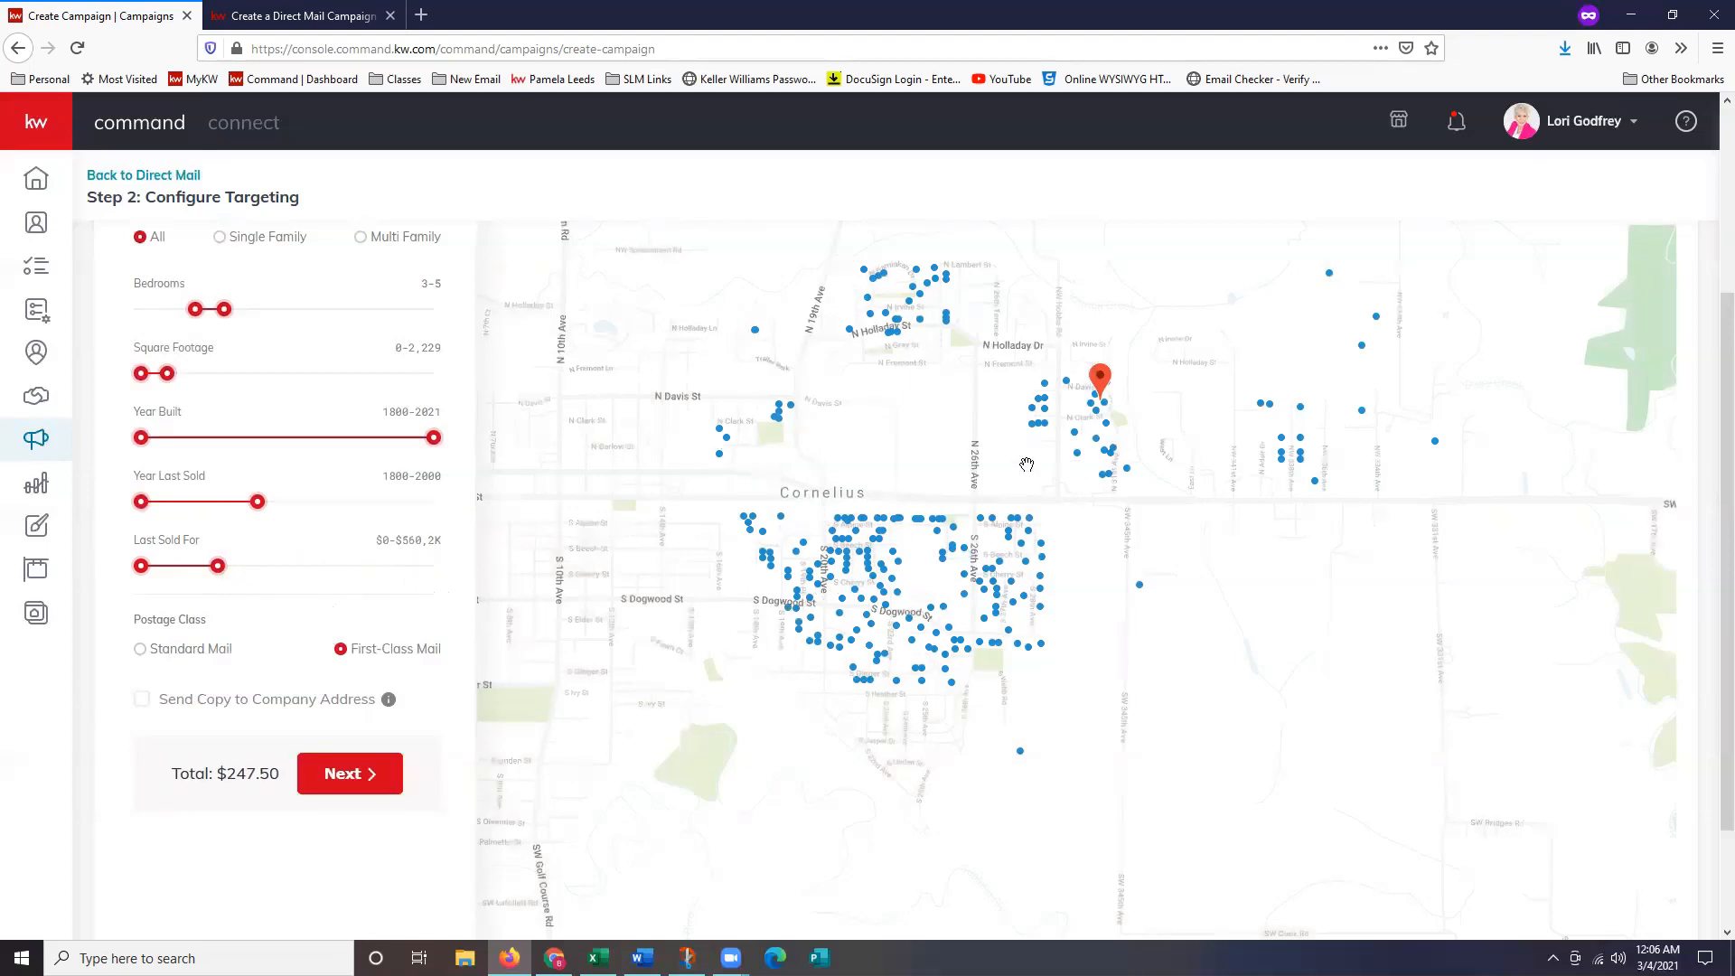
pyautogui.moveTo(1201, 342); pyautogui.dragTo(1100, 493)
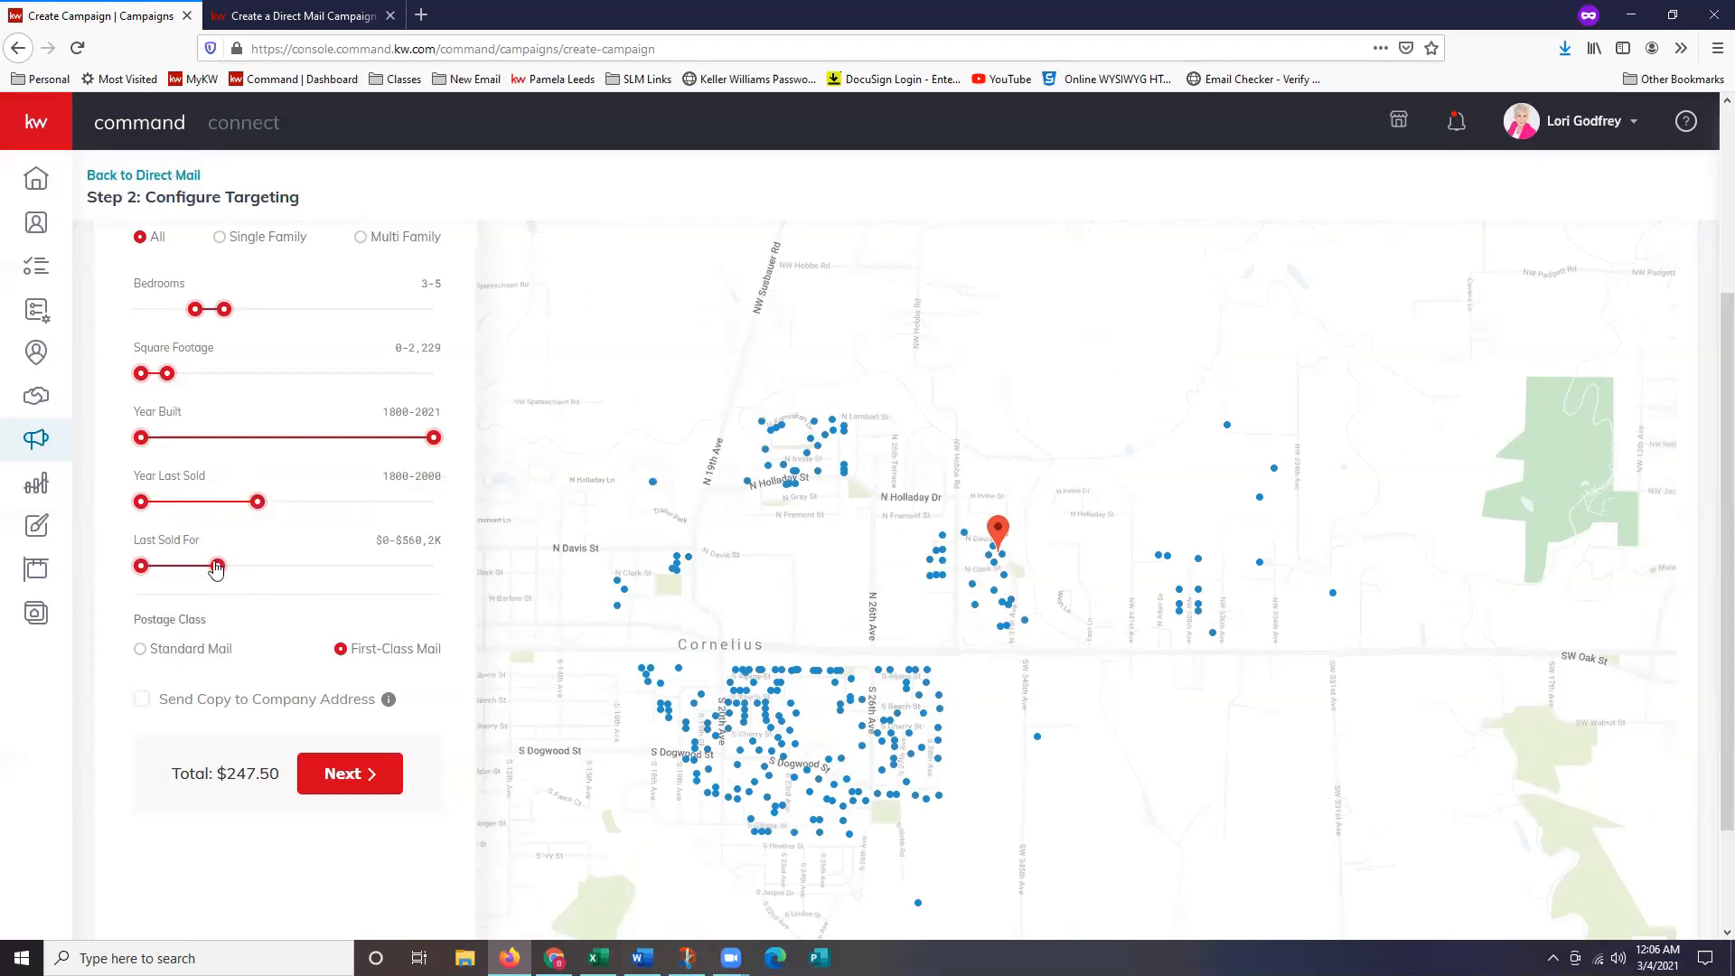
pyautogui.moveTo(218, 567); pyautogui.dragTo(301, 567)
pyautogui.moveTo(141, 566); pyautogui.dragTo(244, 570)
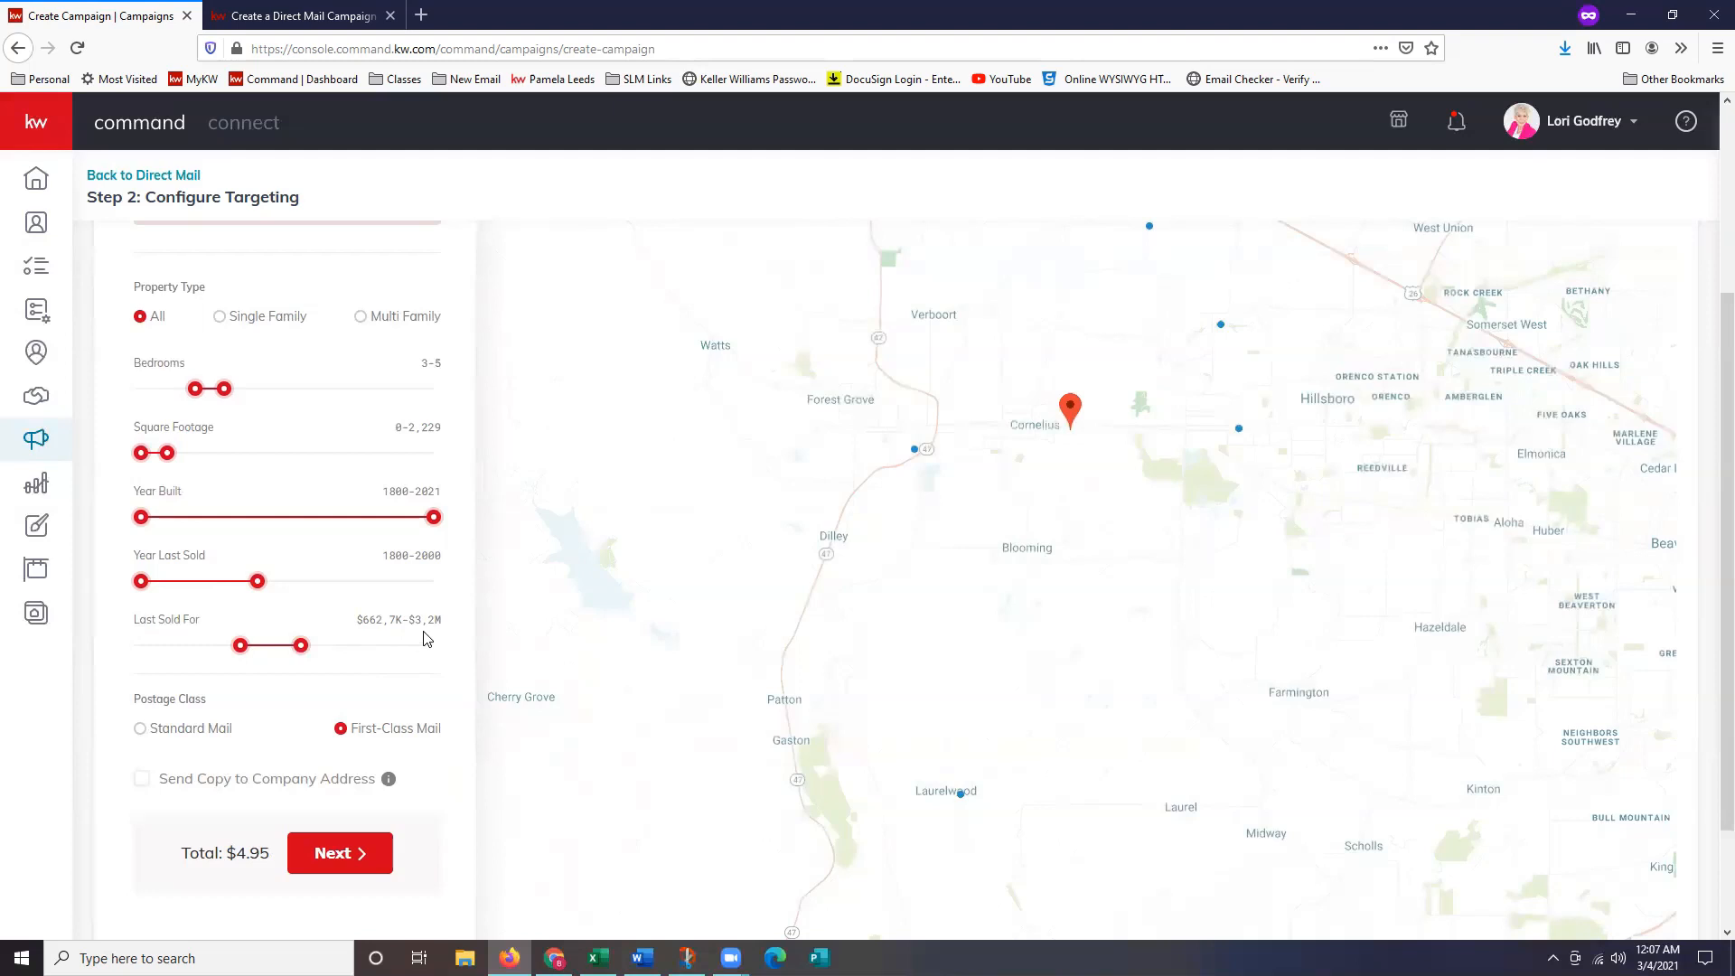
# Set Last Sold For to $0–$722.9K and pan the map over the Cornelius homes.
pyautogui.scroll(-2, 1111, 538)
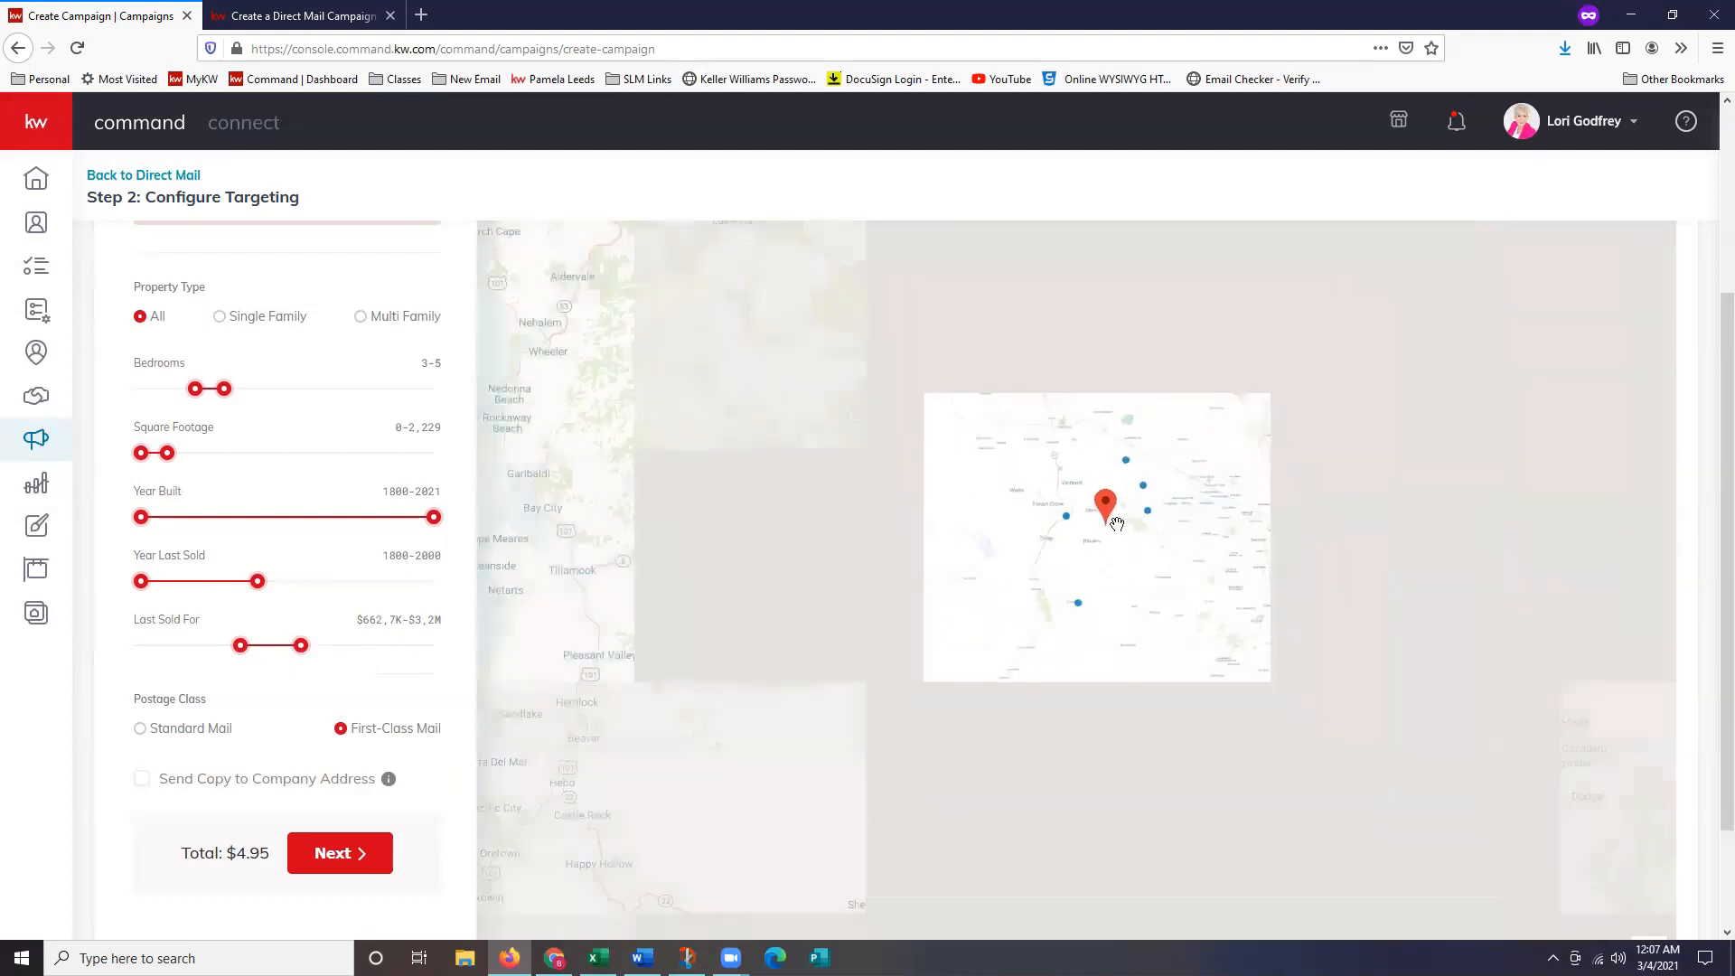
pyautogui.scroll(2, 1090, 489)
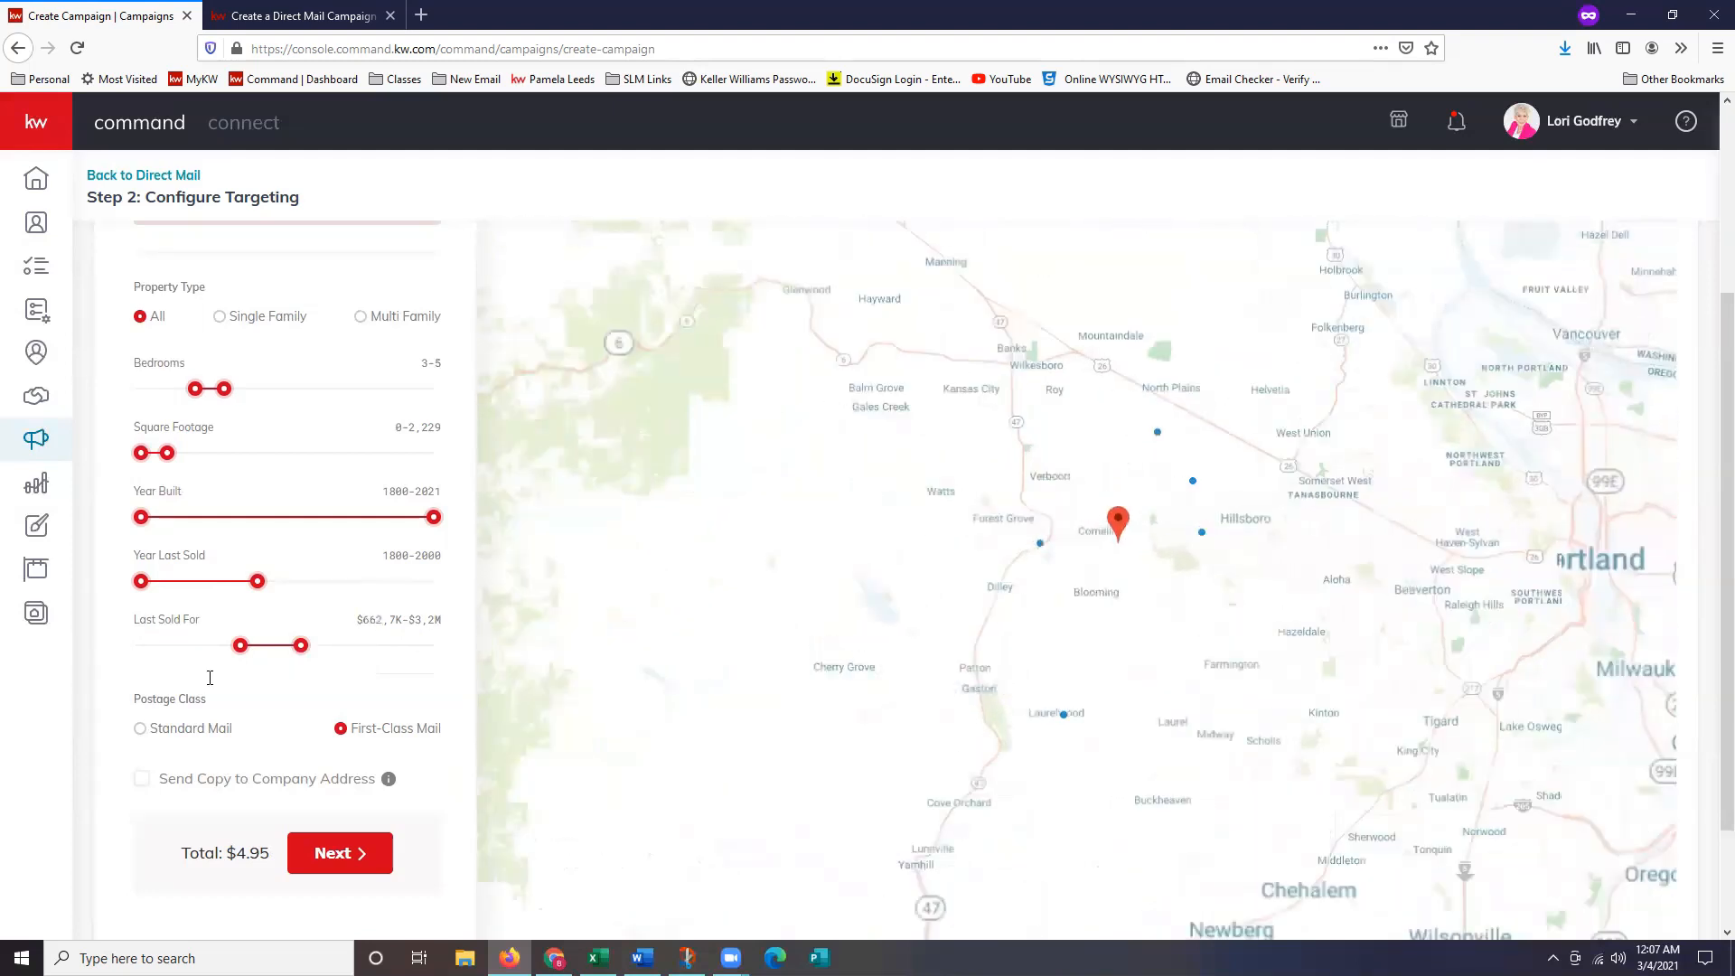
pyautogui.moveTo(240, 645); pyautogui.dragTo(90, 647)
pyautogui.scroll(-1, 271, 652)
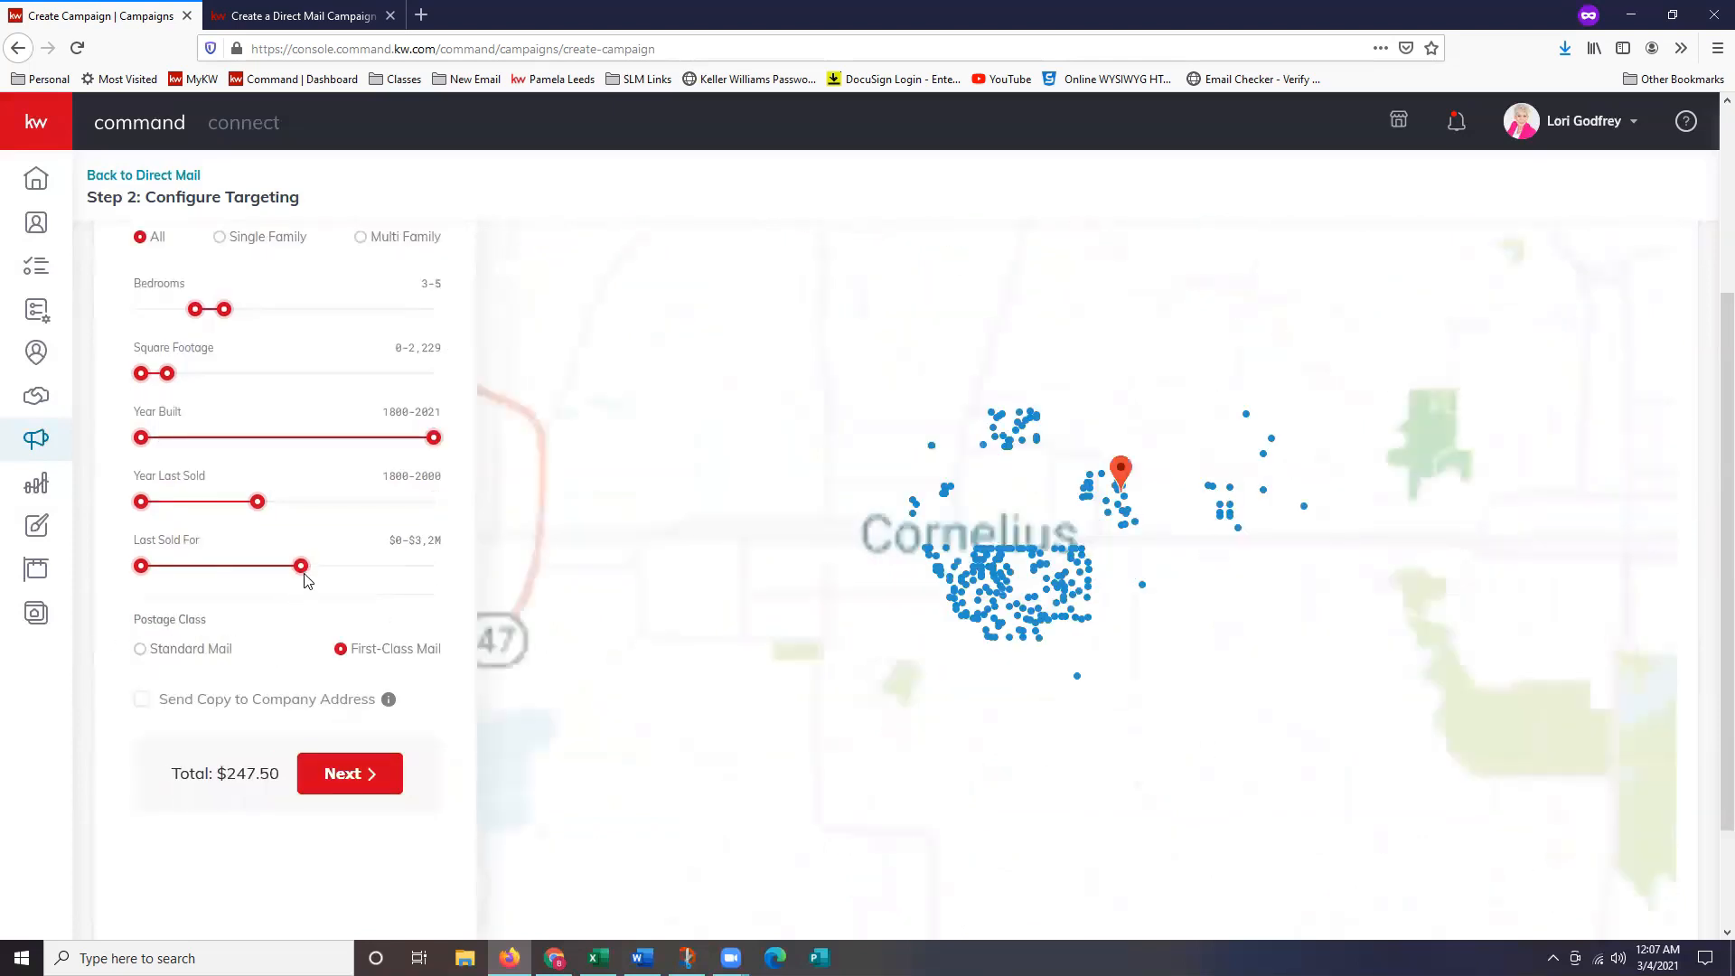
pyautogui.moveTo(298, 588); pyautogui.dragTo(248, 595)
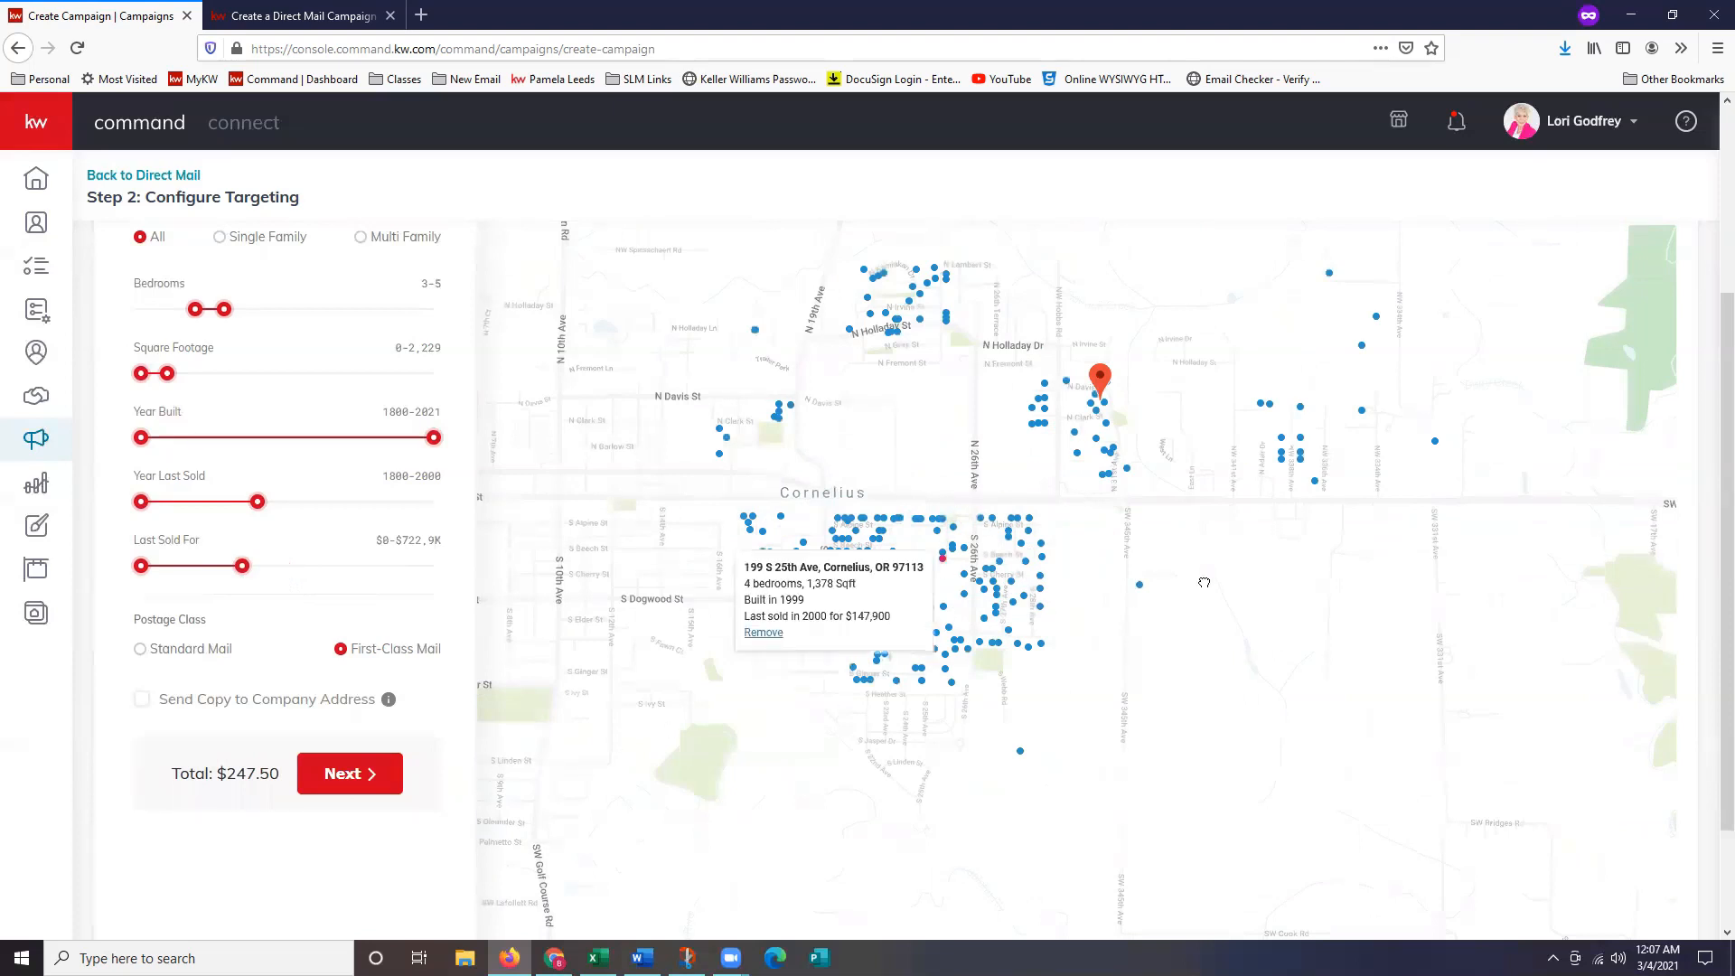
pyautogui.moveTo(1283, 520); pyautogui.dragTo(1180, 615)
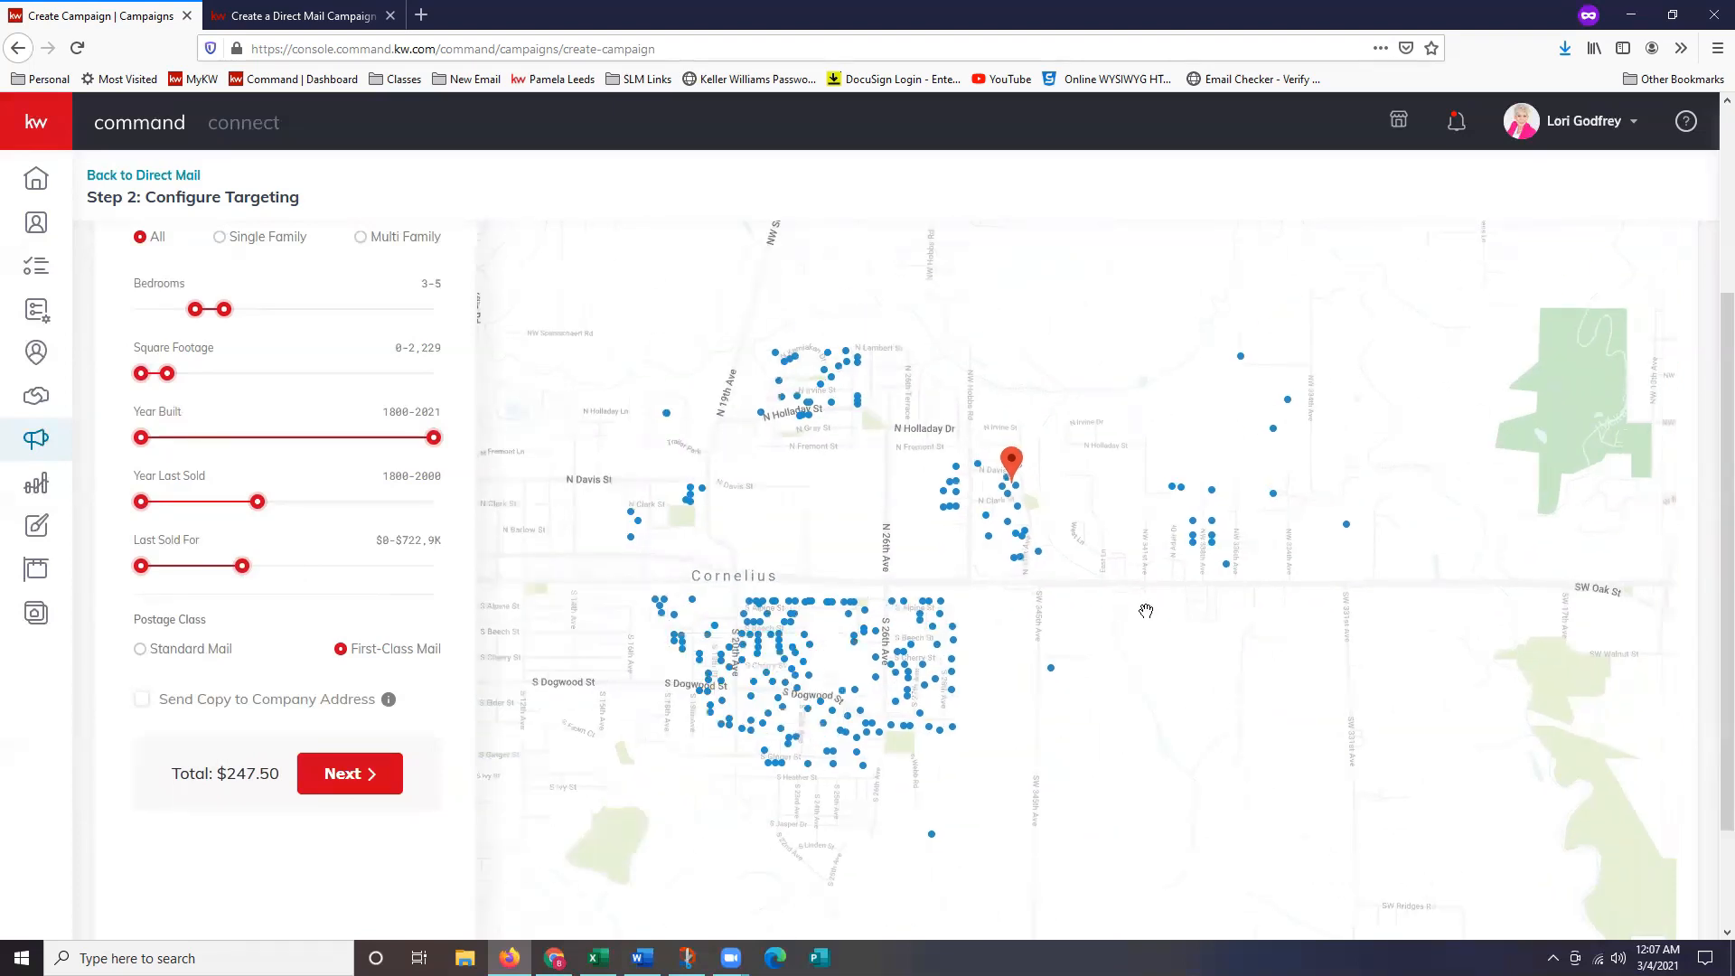
# Compare Standard and First-Class postage costs, settling on First-Class mail.
pyautogui.click(215, 655)
pyautogui.click(403, 652)
pyautogui.click(159, 651)
pyautogui.click(376, 652)
pyautogui.click(217, 650)
pyautogui.click(398, 648)
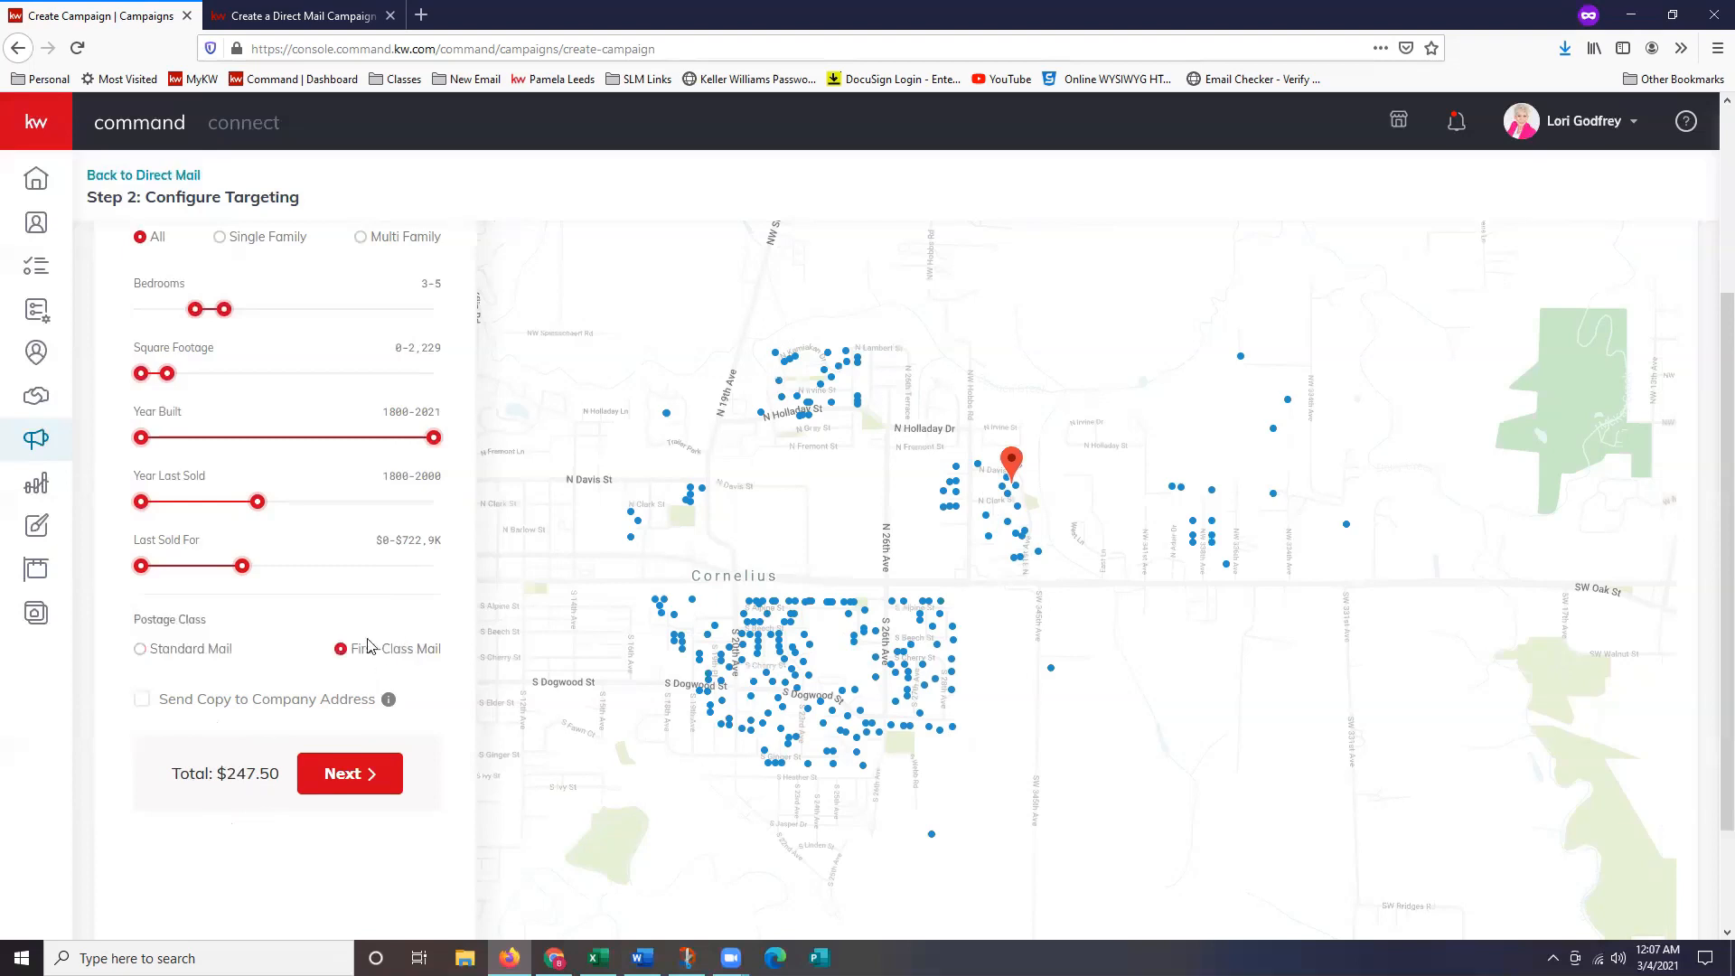
# Add a copy to the company address and continue to the order summary and payment step.
pyautogui.click(142, 707)
pyautogui.scroll(-2, 163, 730)
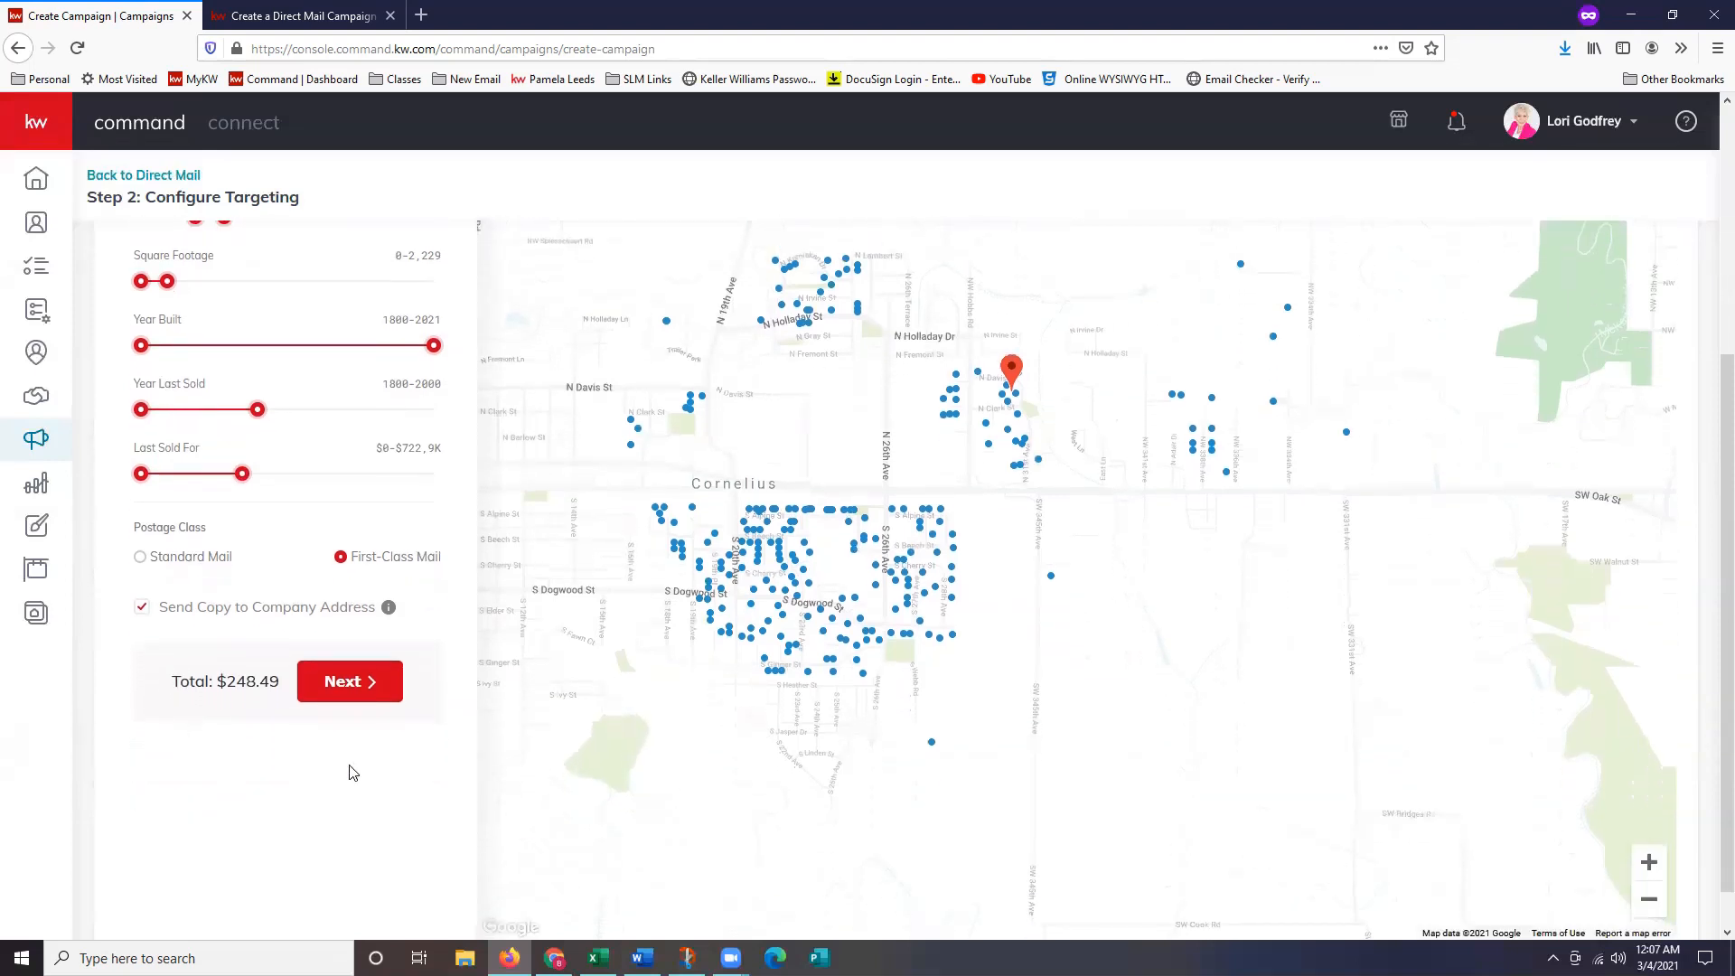
pyautogui.click(378, 700)
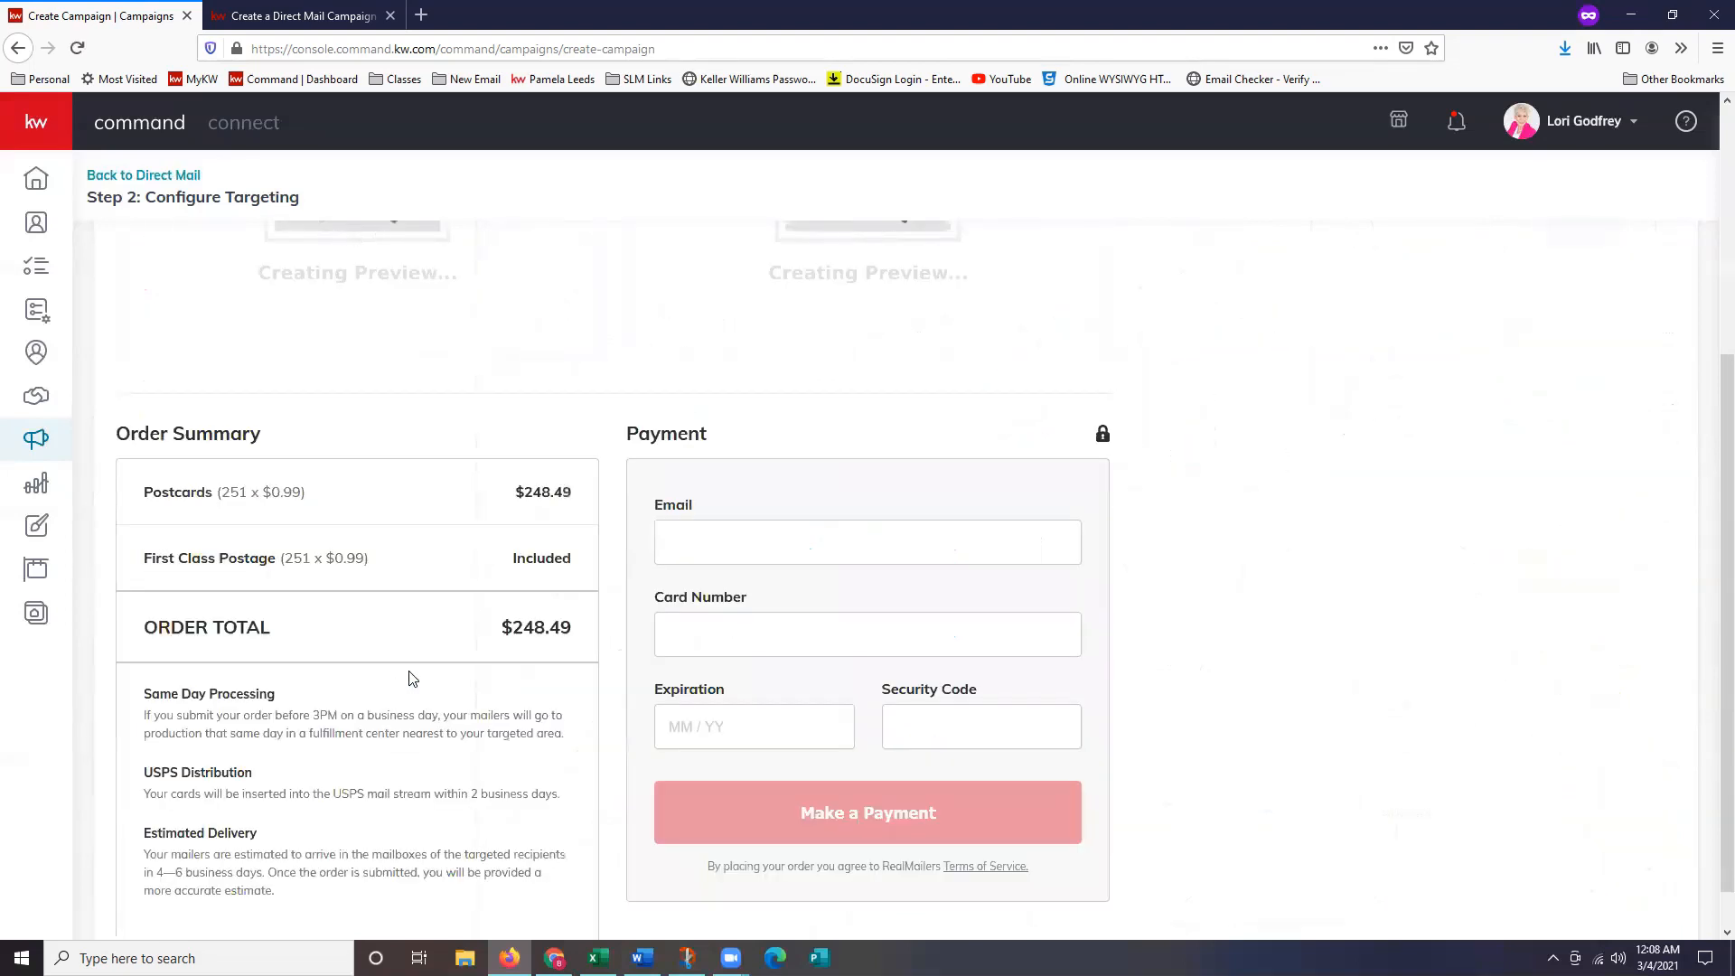
# Review the front and back postcard previews, the $248.49 order summary and the payment form.
pyautogui.scroll(3, 425, 666)
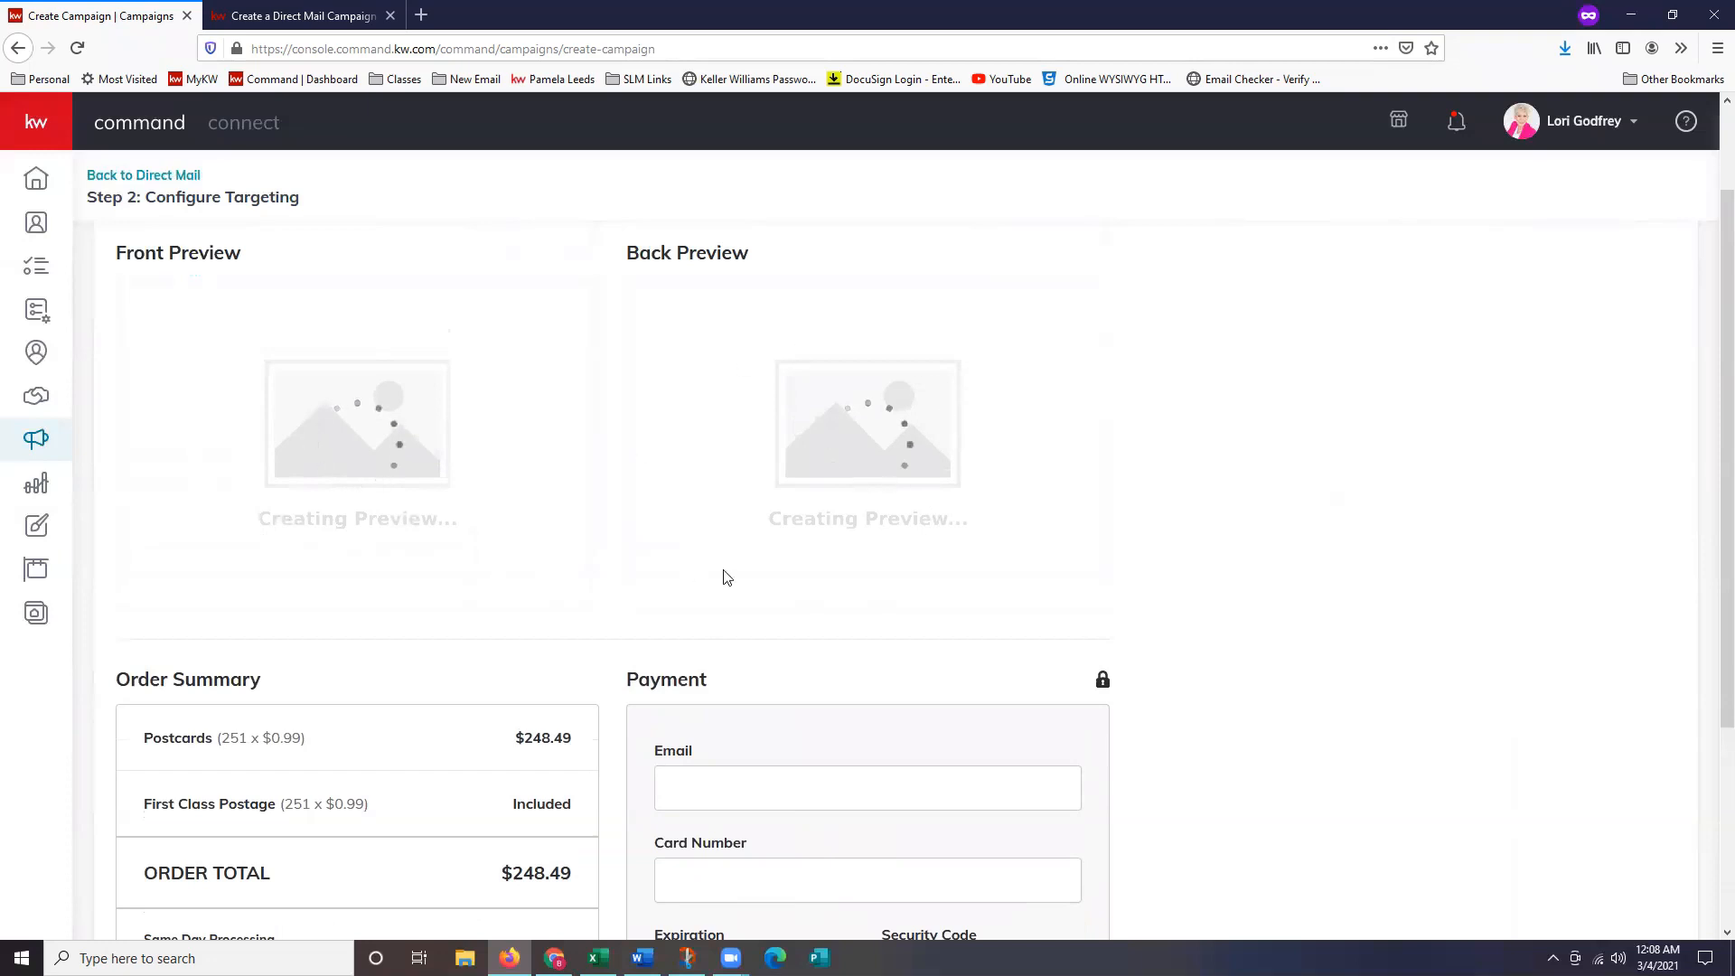
pyautogui.scroll(-2, 800, 574)
pyautogui.scroll(-3, 800, 575)
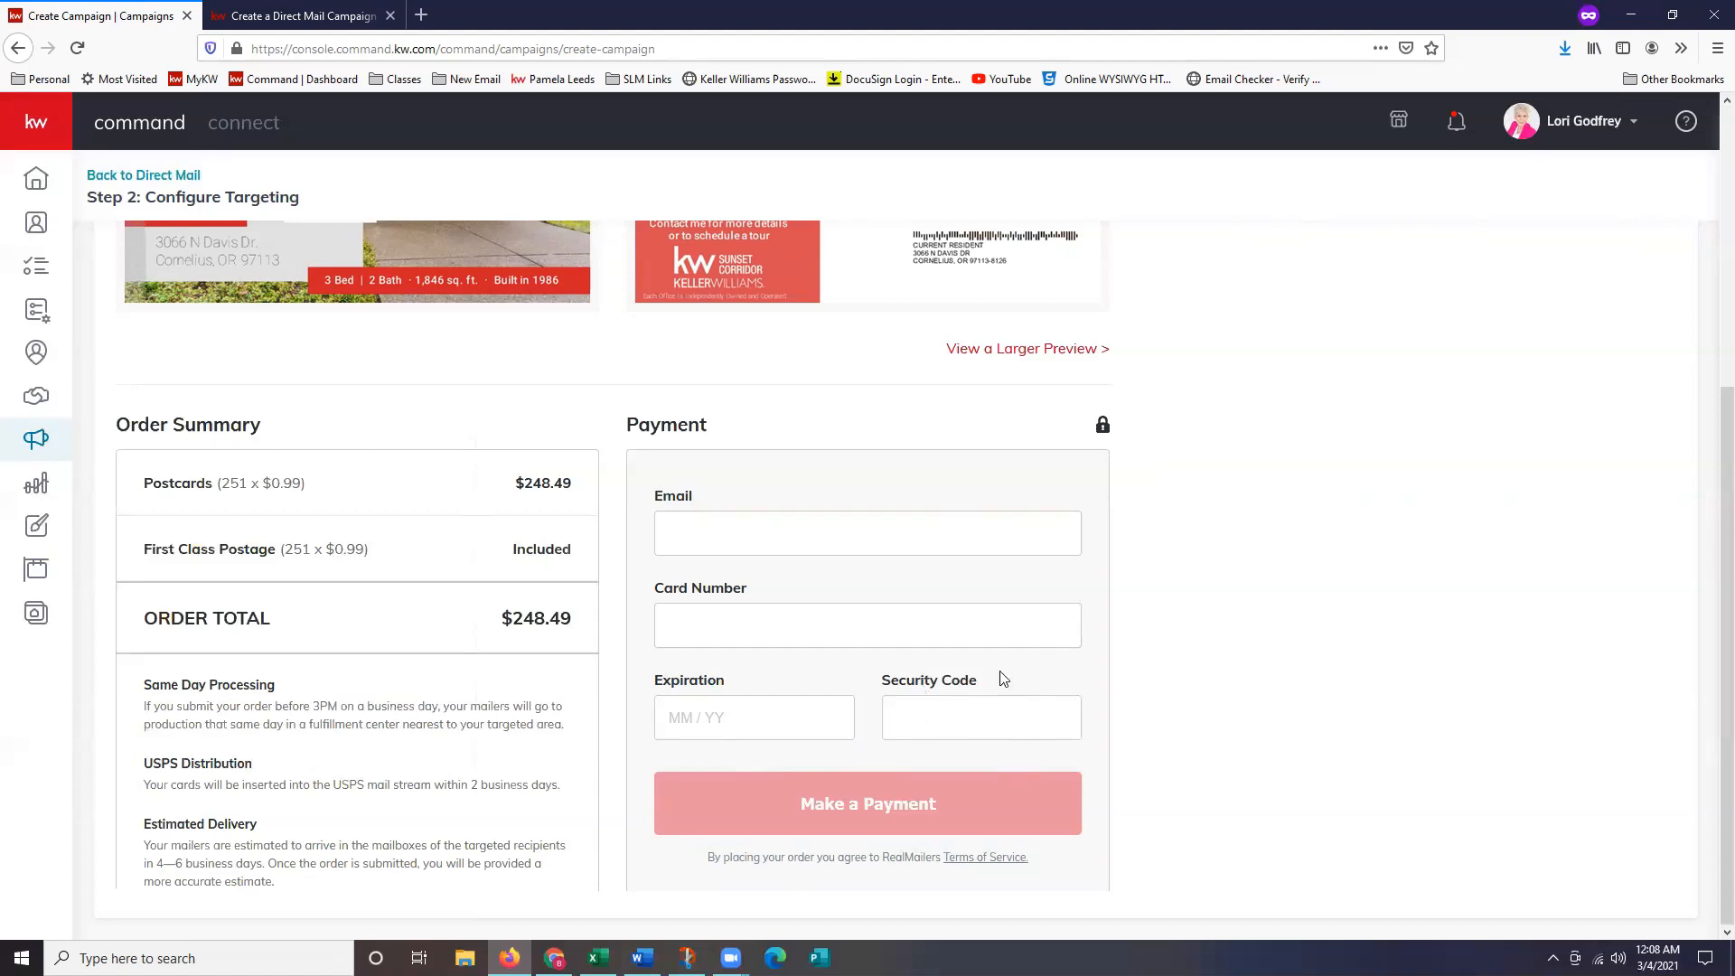
pyautogui.scroll(1, 1003, 673)
pyautogui.scroll(-1, 1014, 666)
pyautogui.scroll(3, 1072, 753)
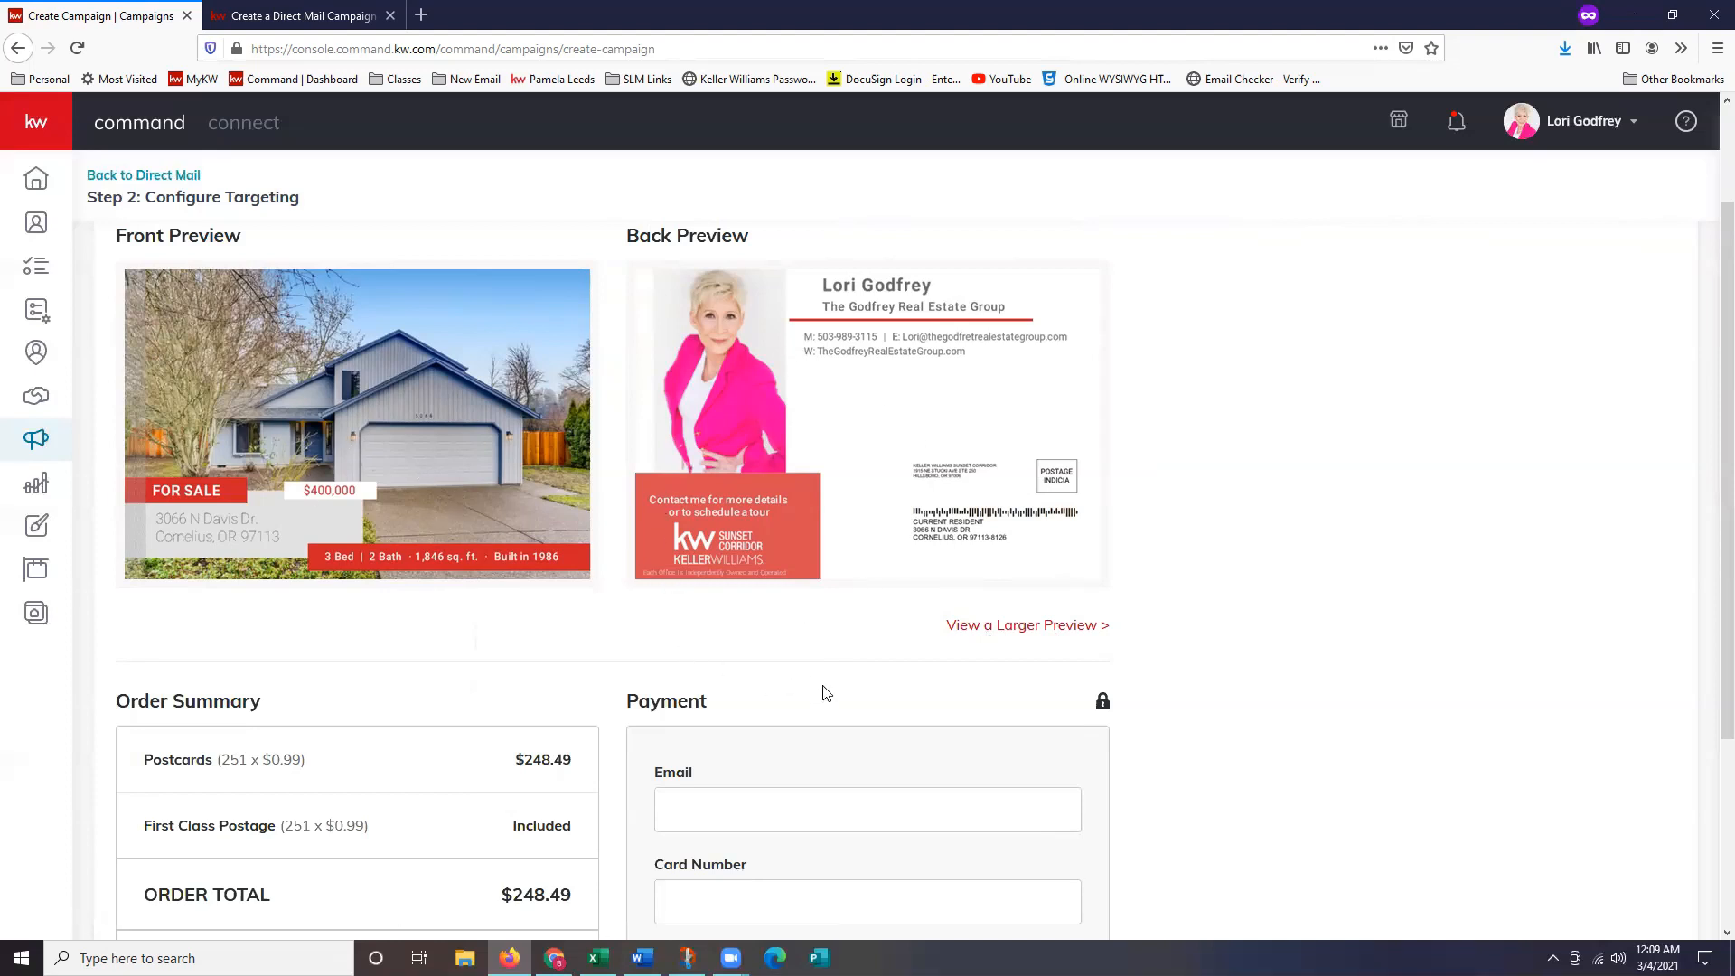
pyautogui.scroll(-2, 826, 660)
pyautogui.scroll(-2, 831, 619)
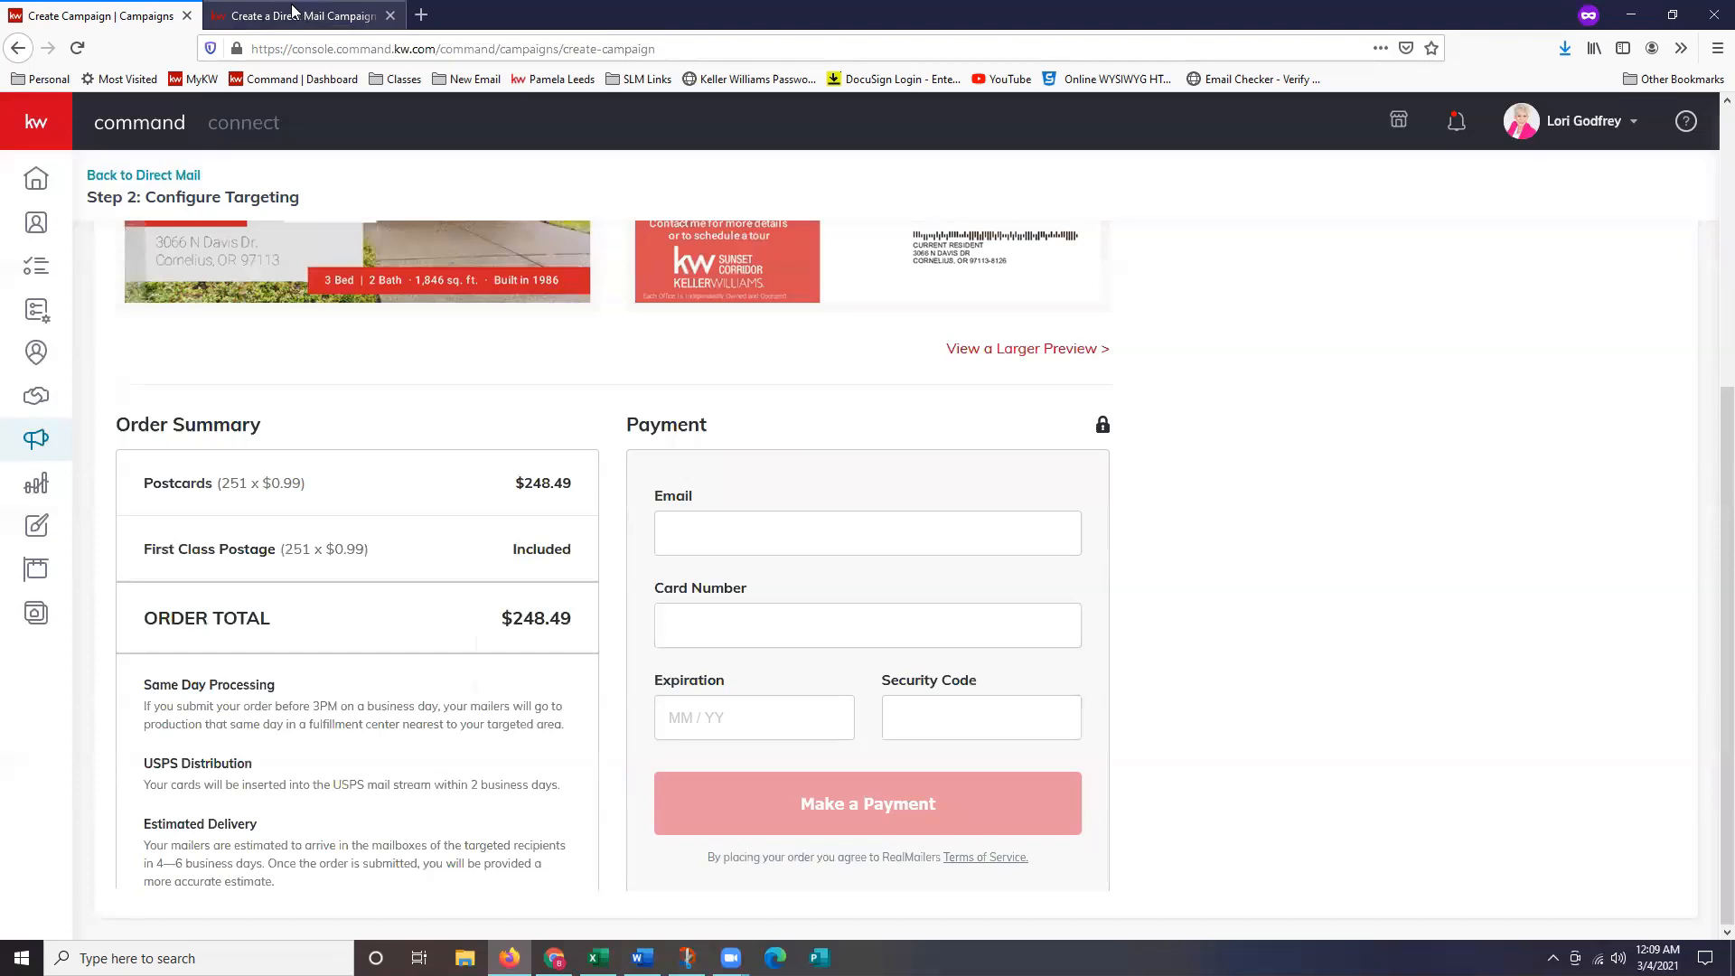
# Read the KW Answers Direct Mail article's payment and list sections, then return to the payment page.
pyautogui.click(333, 17)
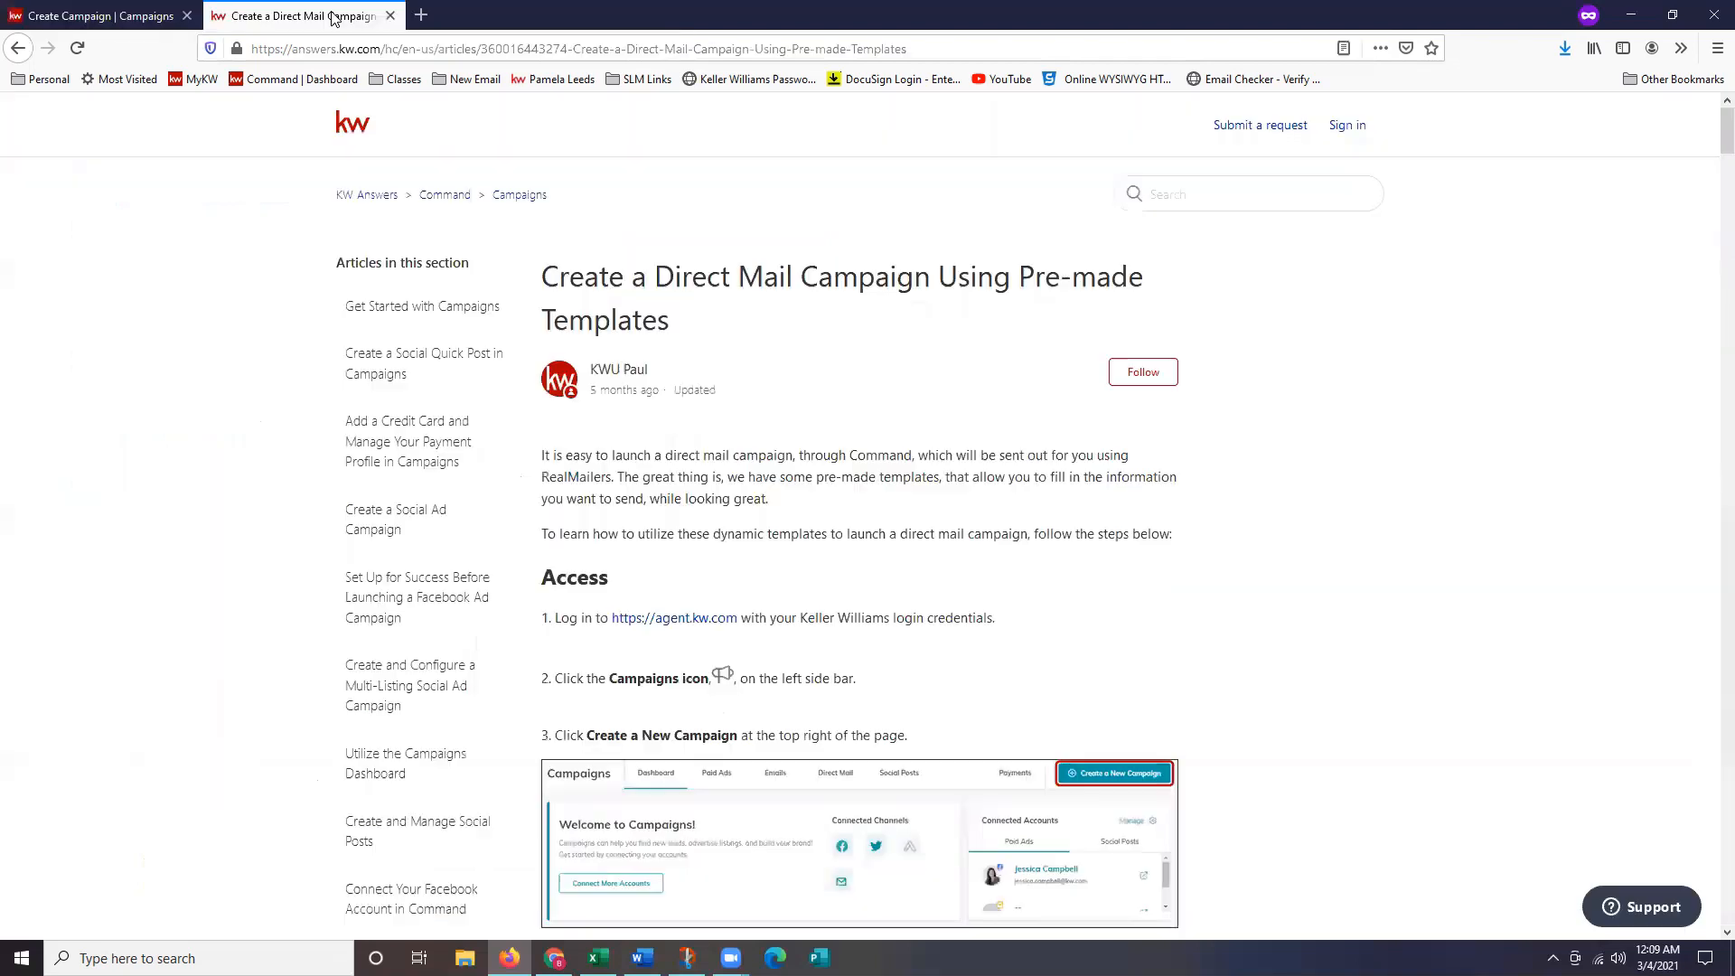
pyautogui.scroll(-3, 1220, 302)
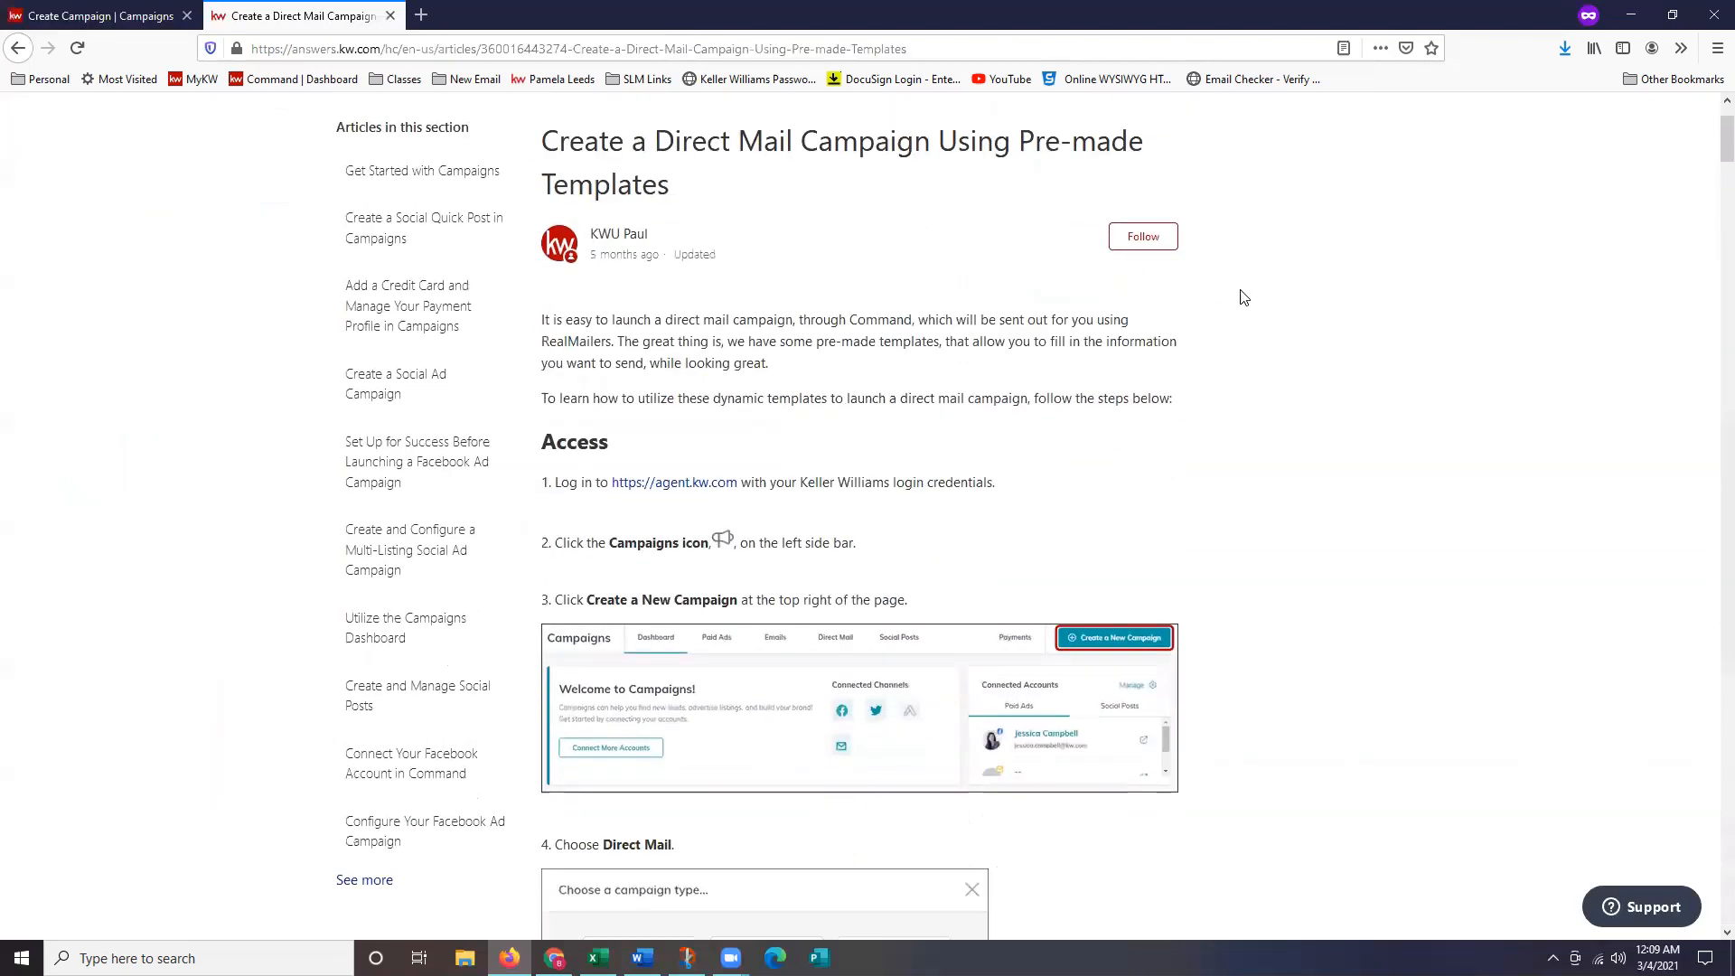
pyautogui.moveTo(1710, 220); pyautogui.dragTo(1706, 833)
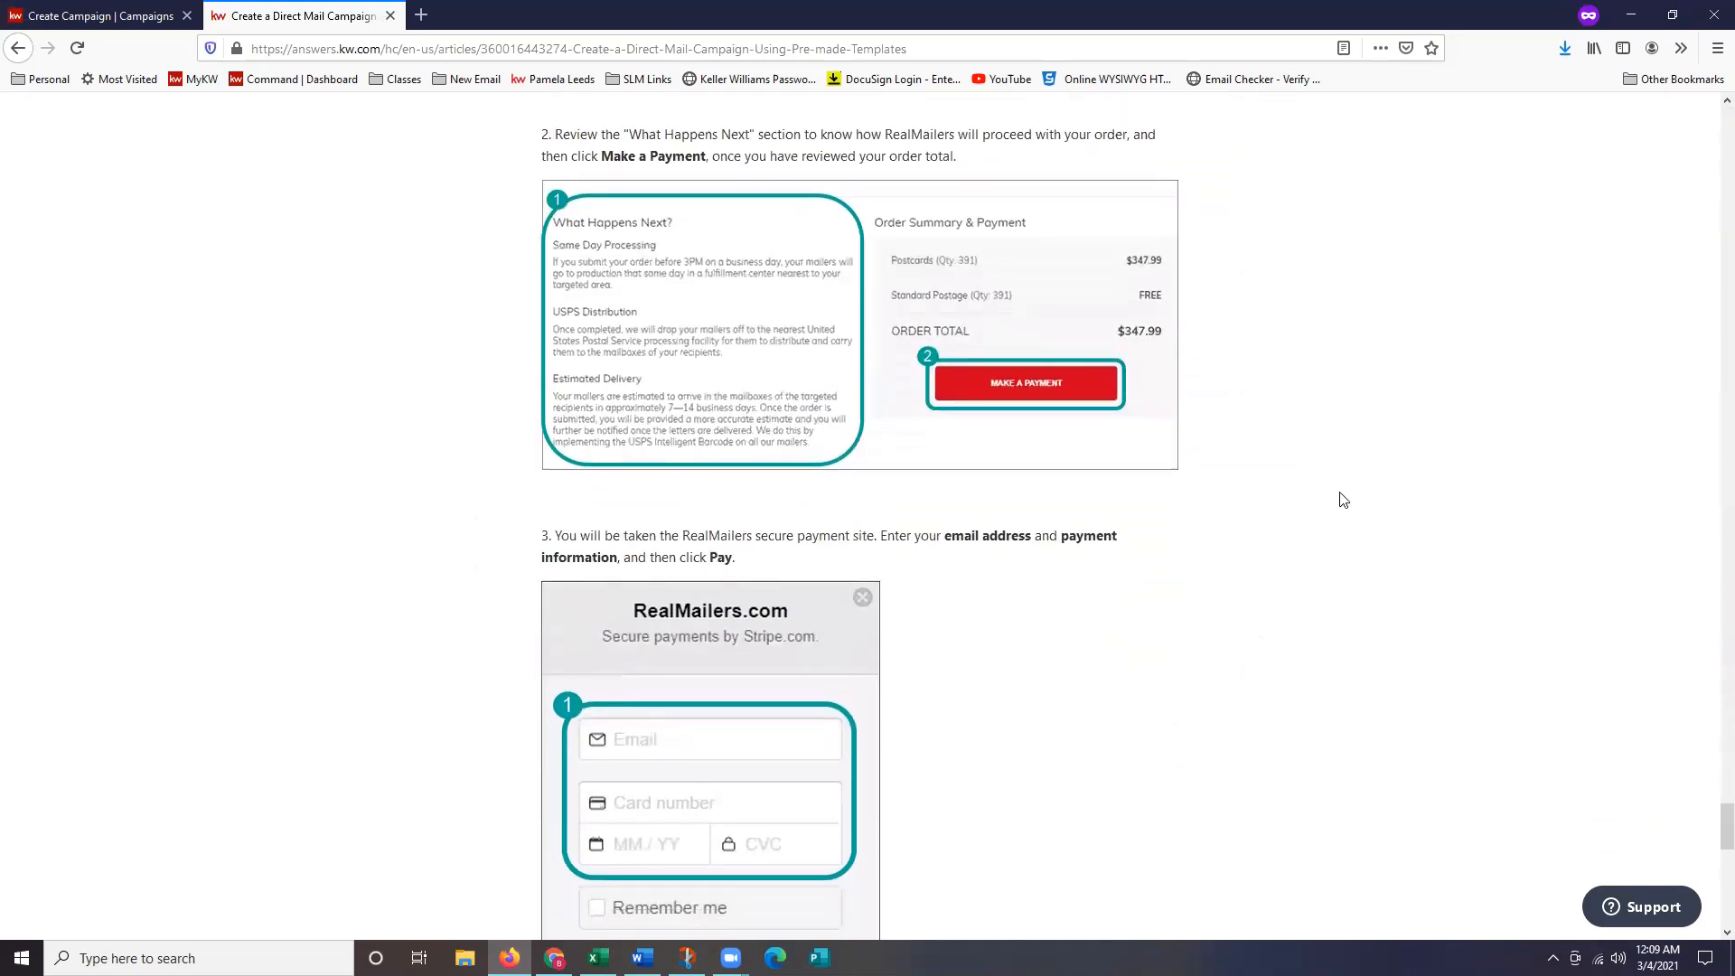
pyautogui.scroll(-5, 1392, 551)
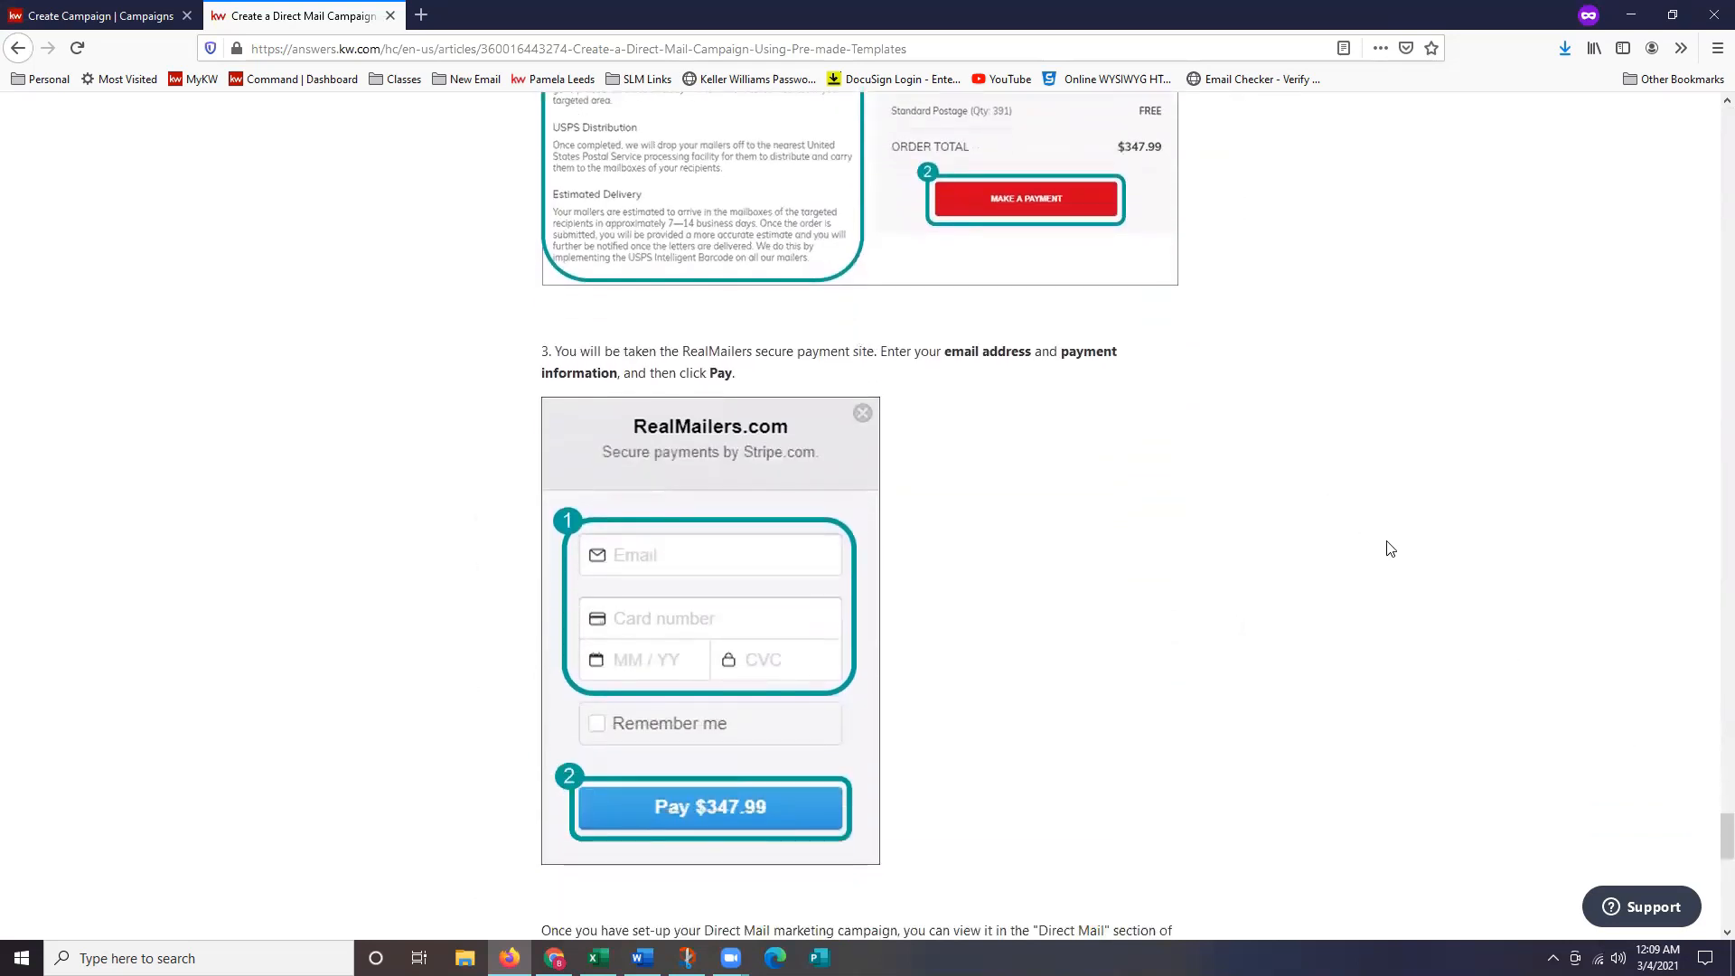
pyautogui.scroll(-4, 1401, 555)
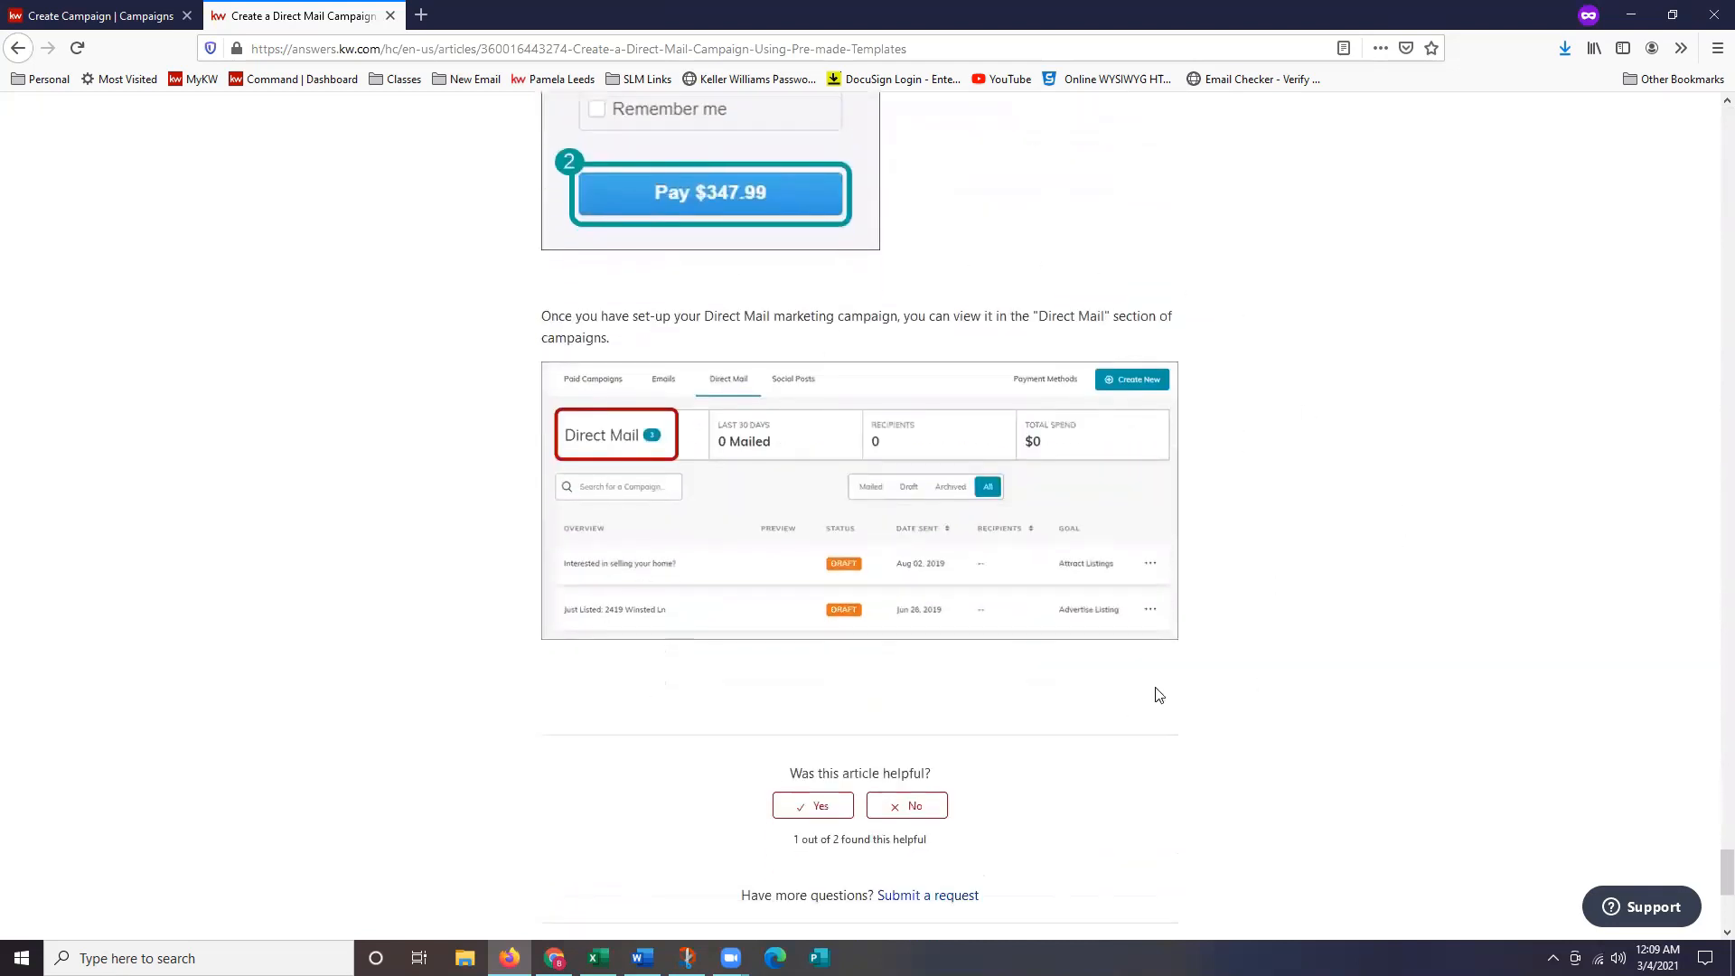
pyautogui.scroll(3, 1265, 623)
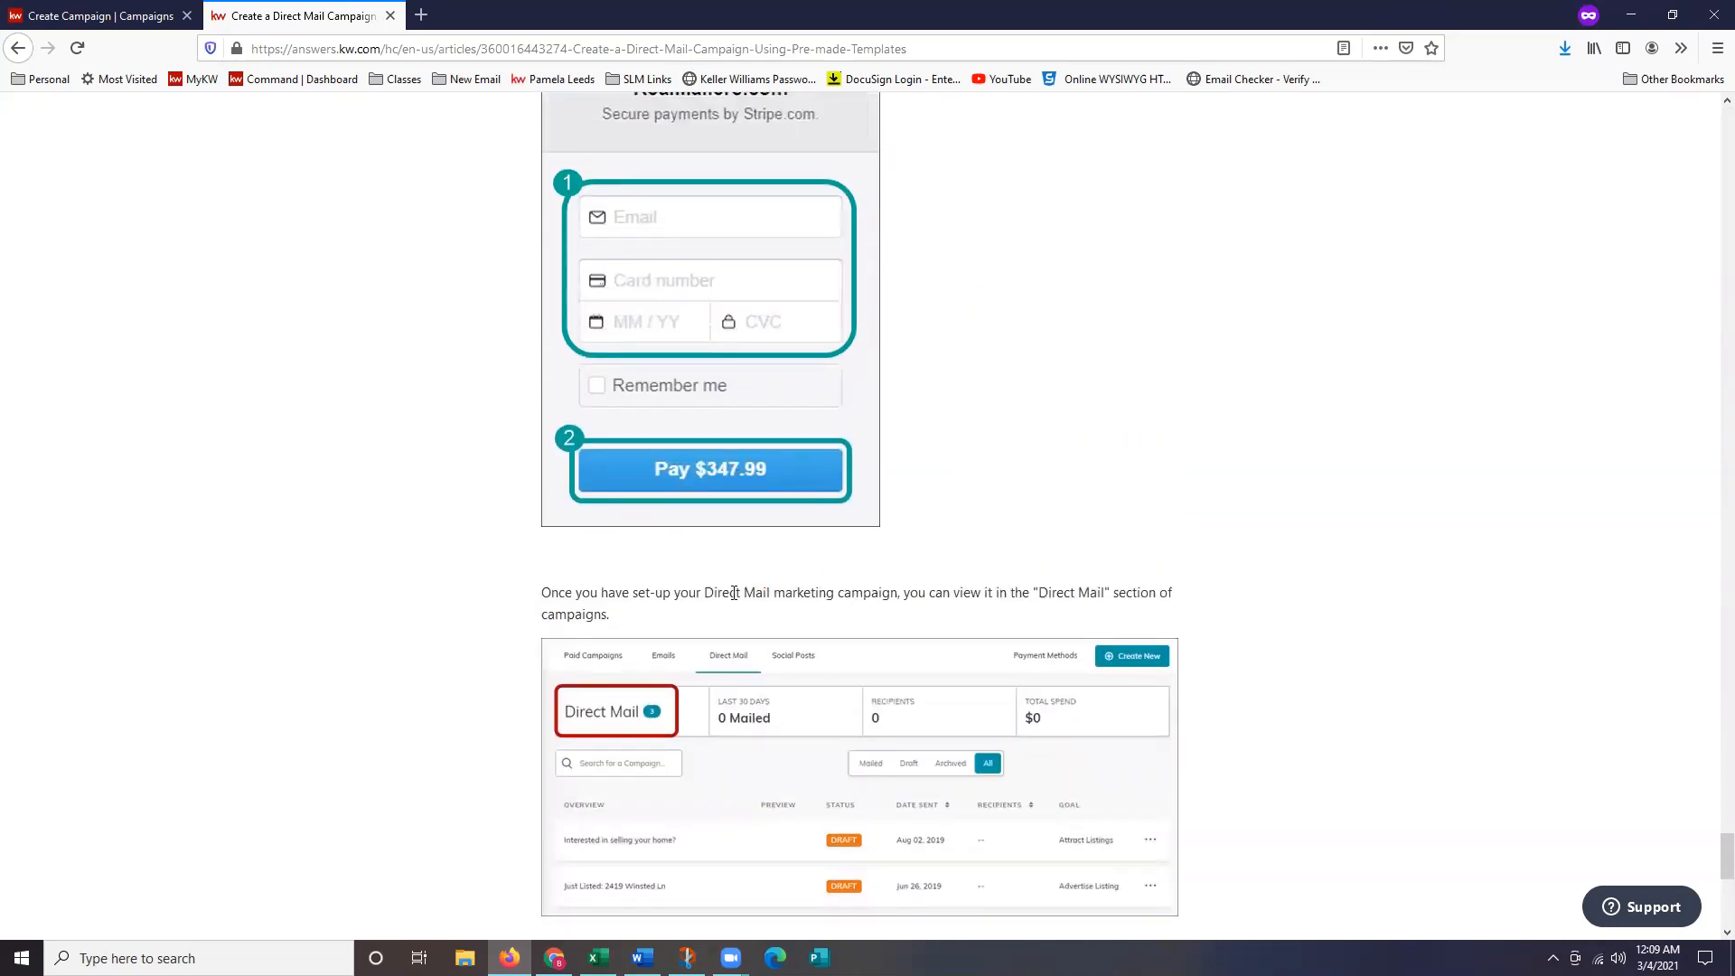
pyautogui.scroll(-1, 669, 640)
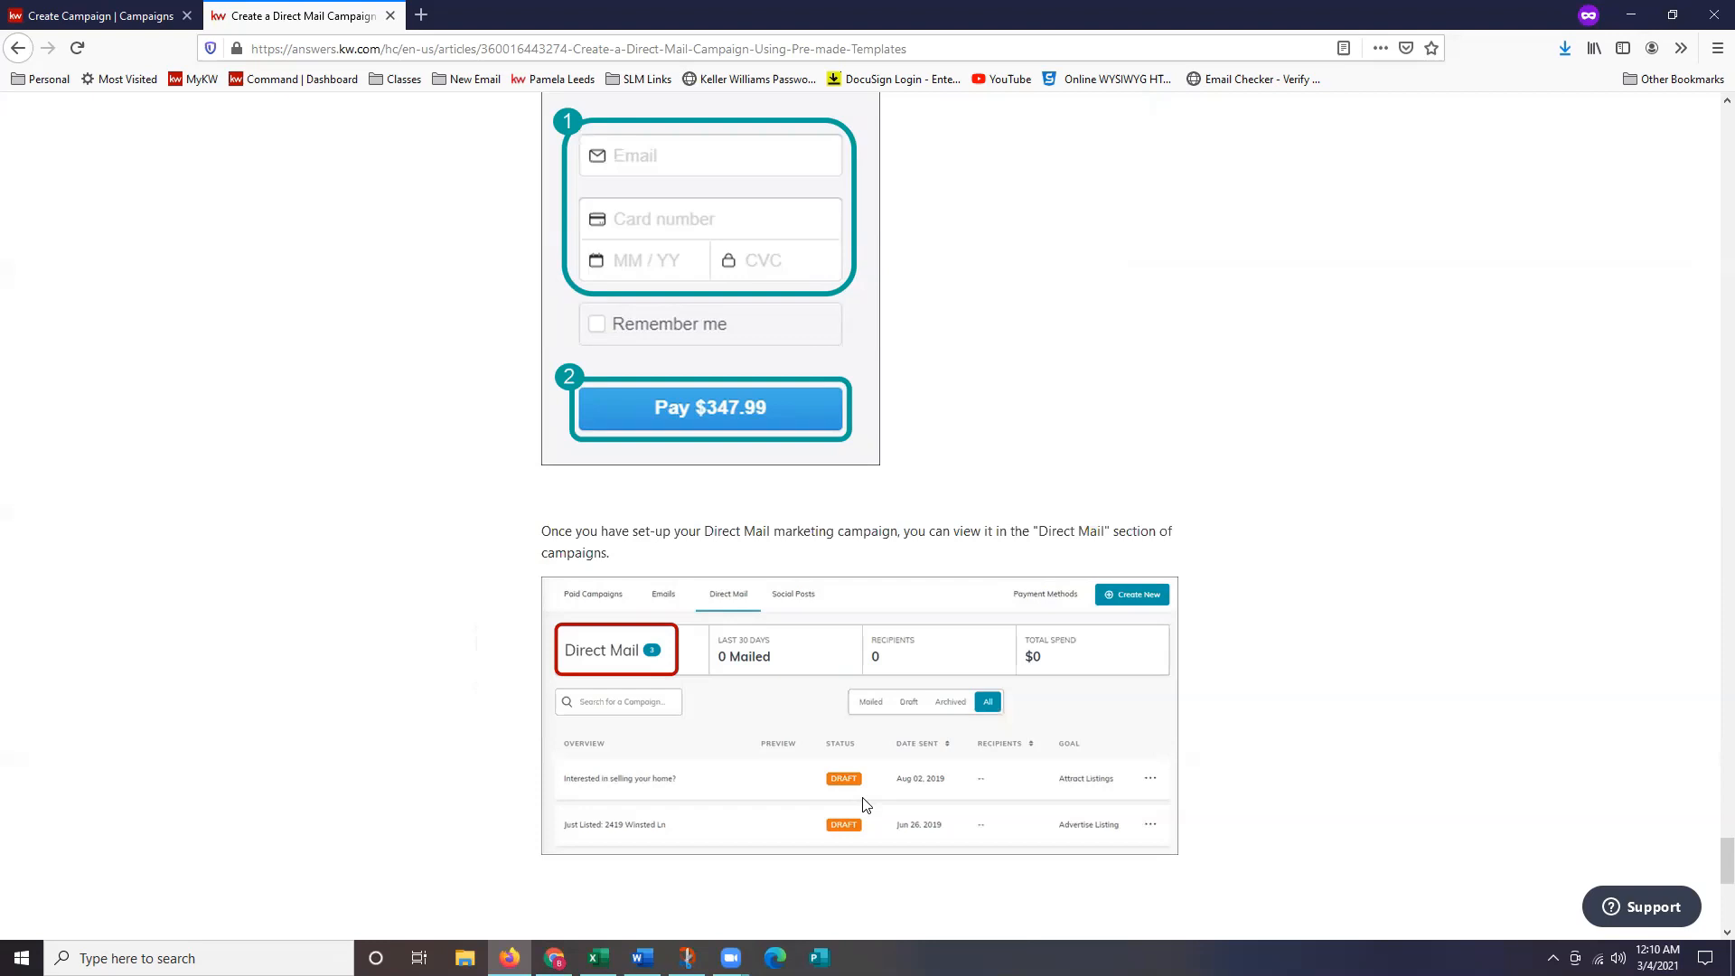
pyautogui.scroll(-2, 1272, 502)
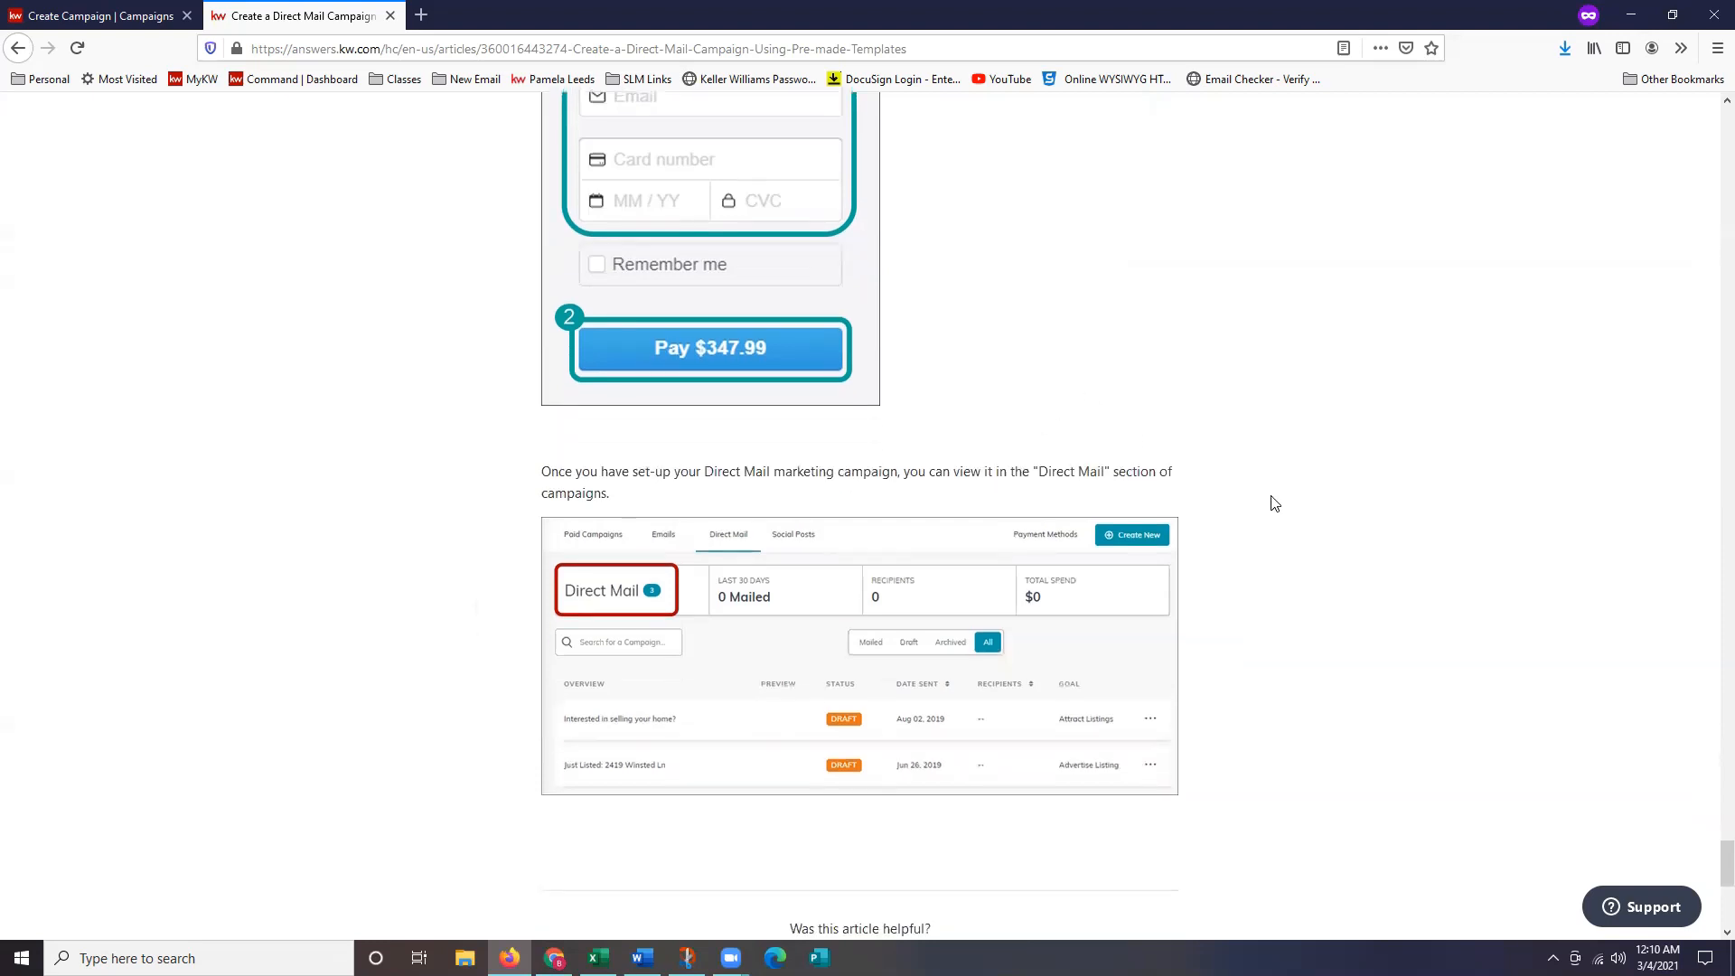
pyautogui.scroll(-2, 1274, 503)
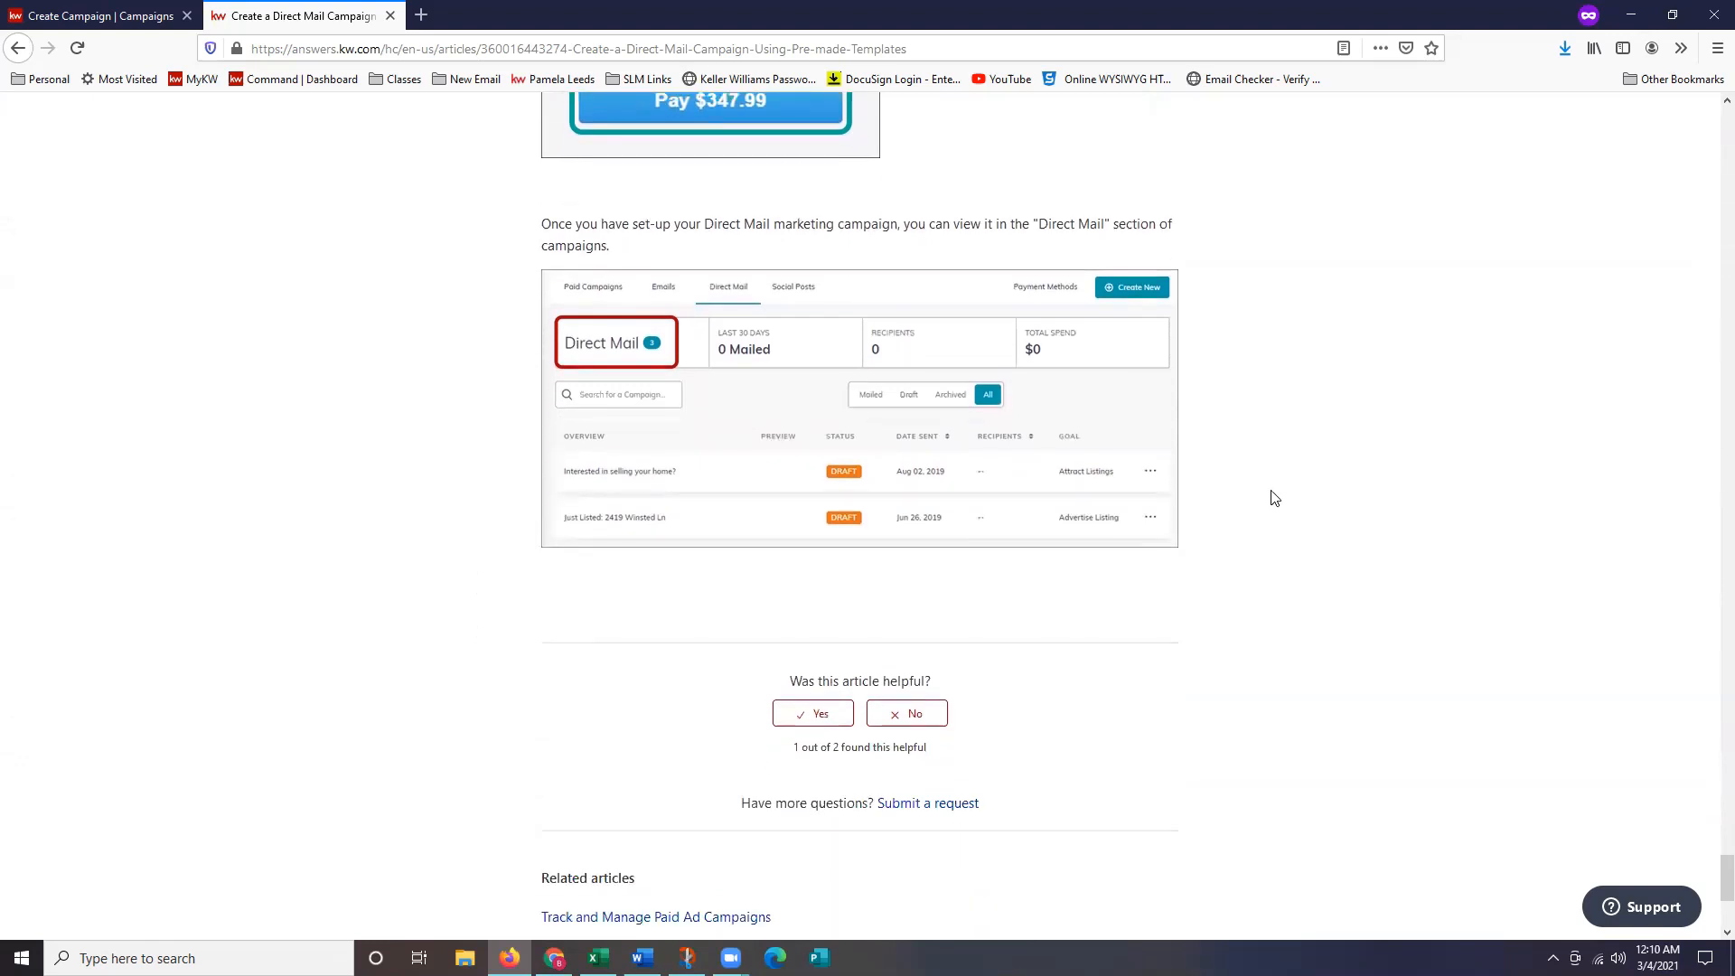
pyautogui.scroll(1, 1022, 365)
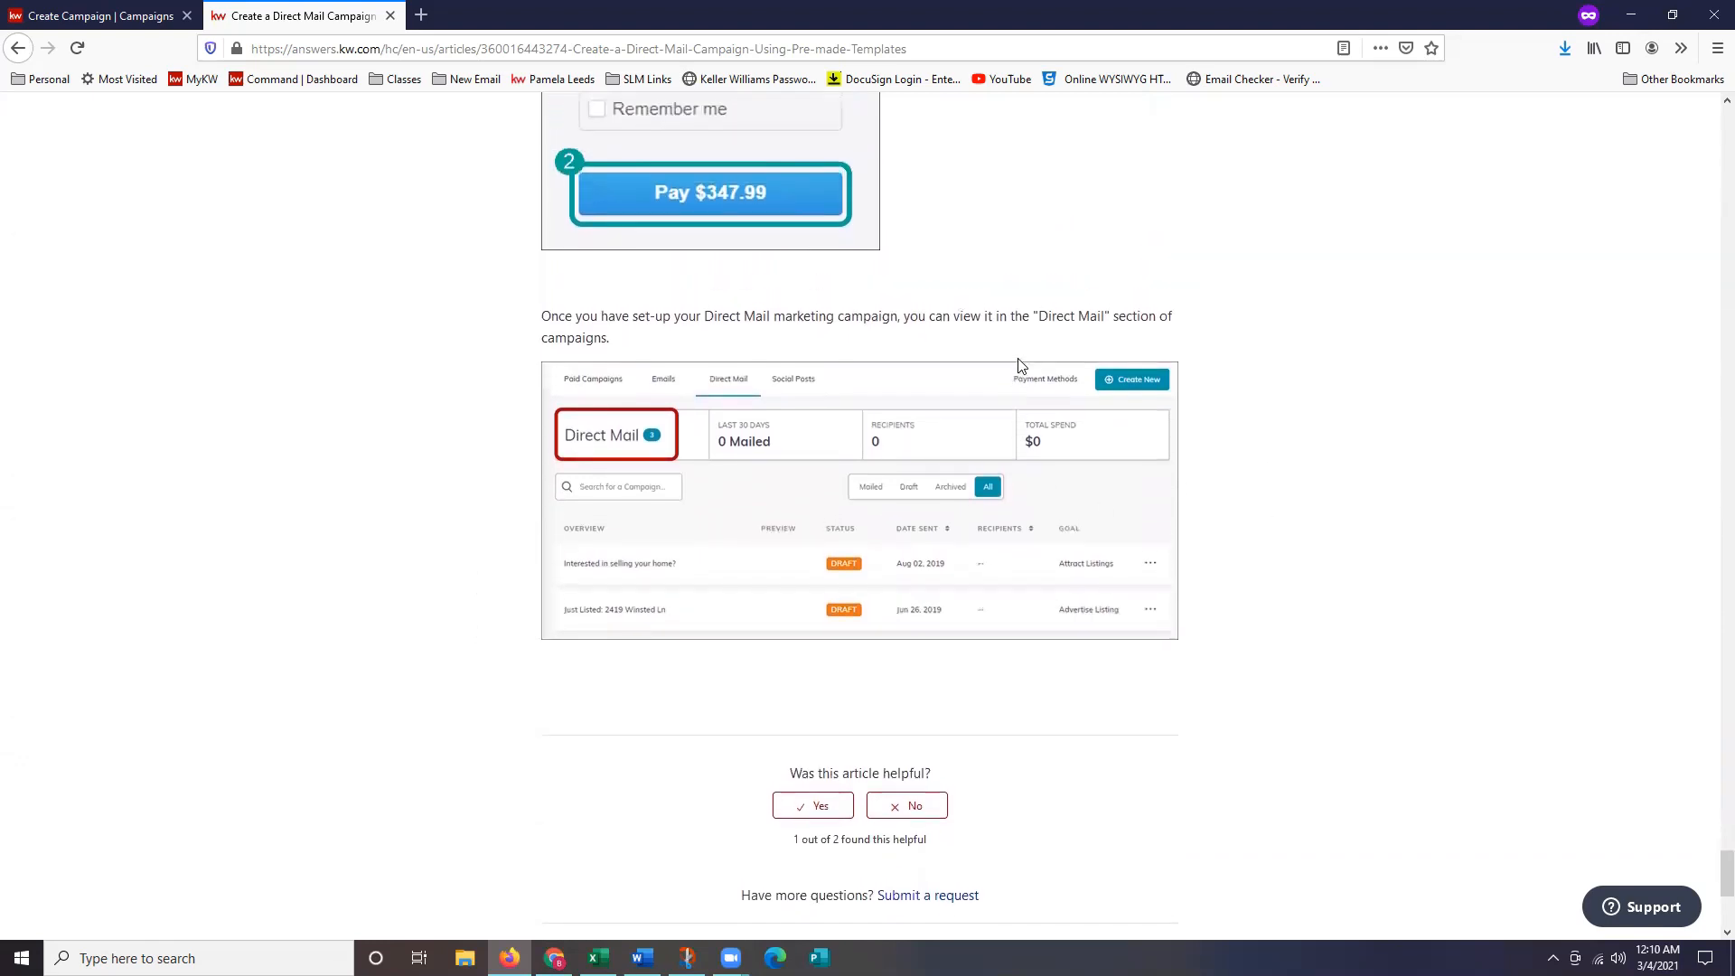
pyautogui.scroll(3, 1021, 365)
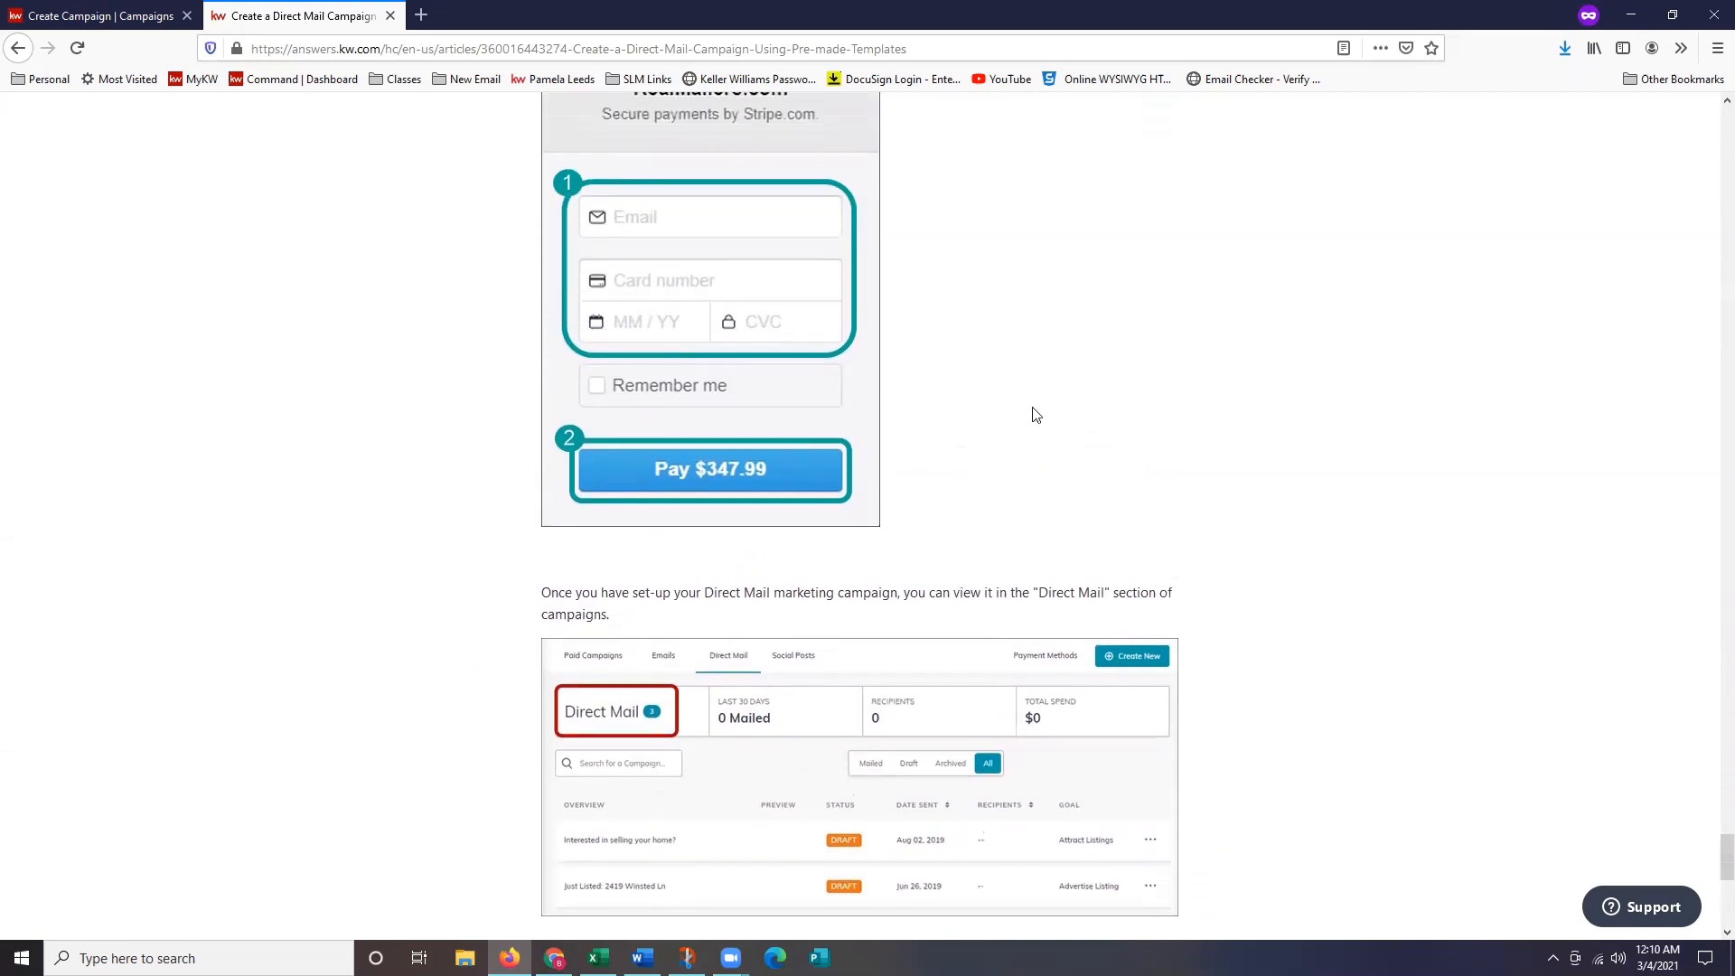
pyautogui.scroll(1, 1031, 414)
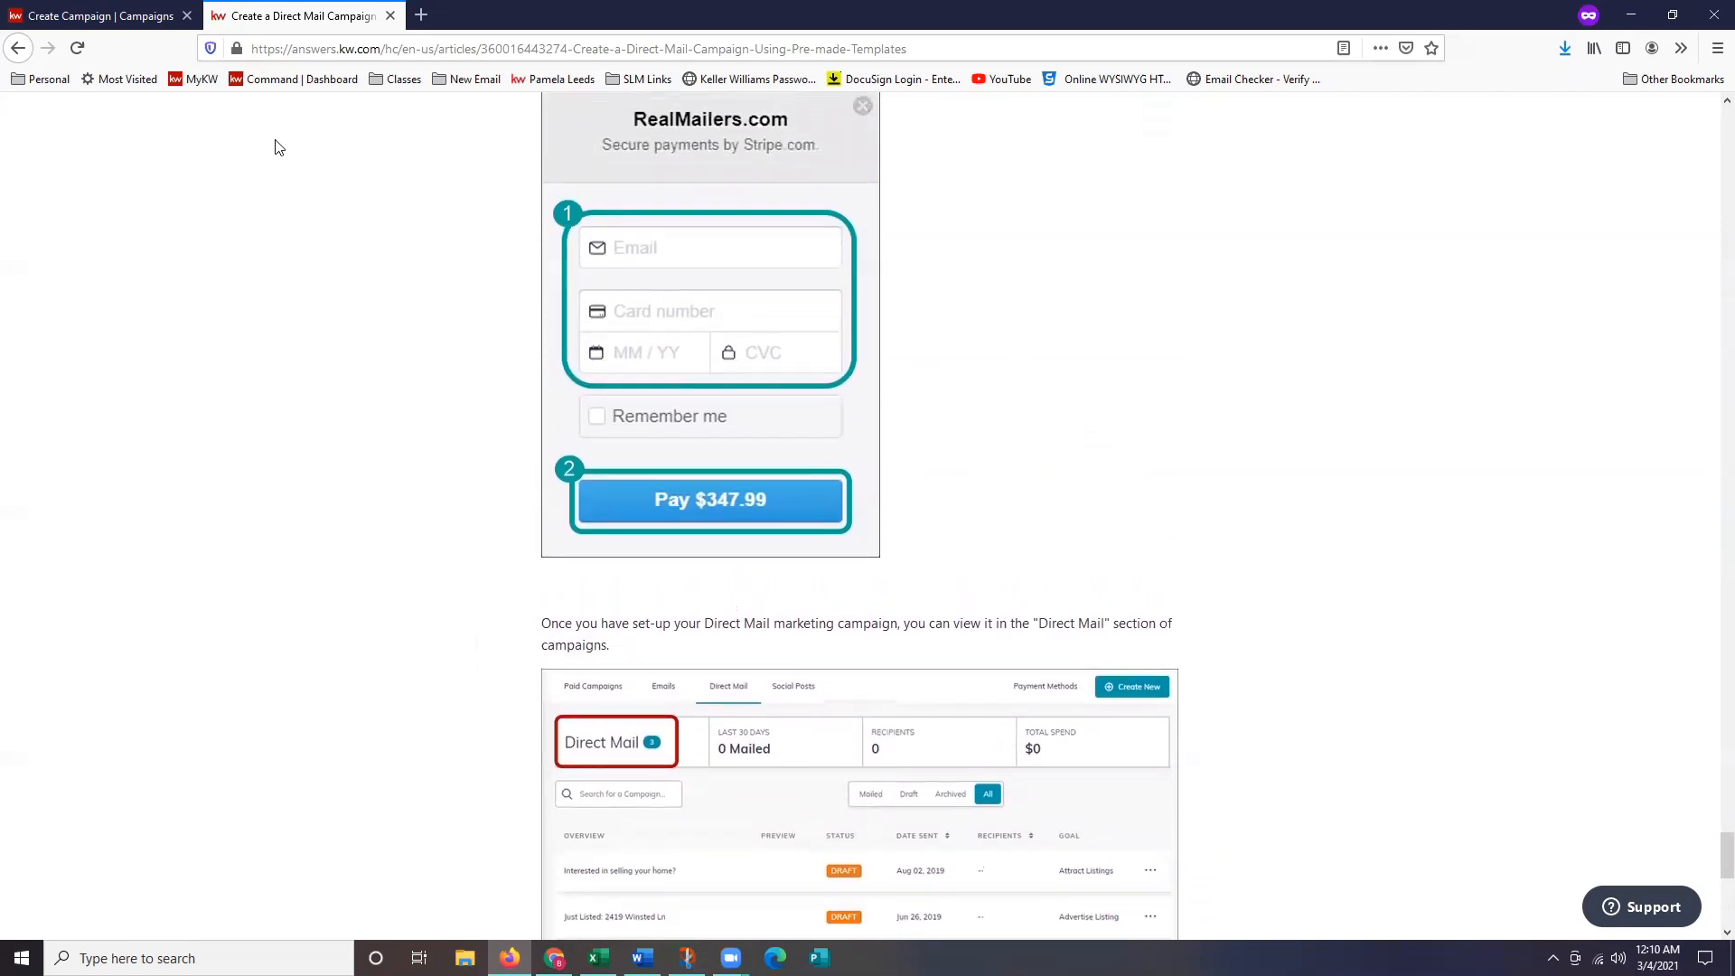
pyautogui.click(113, 11)
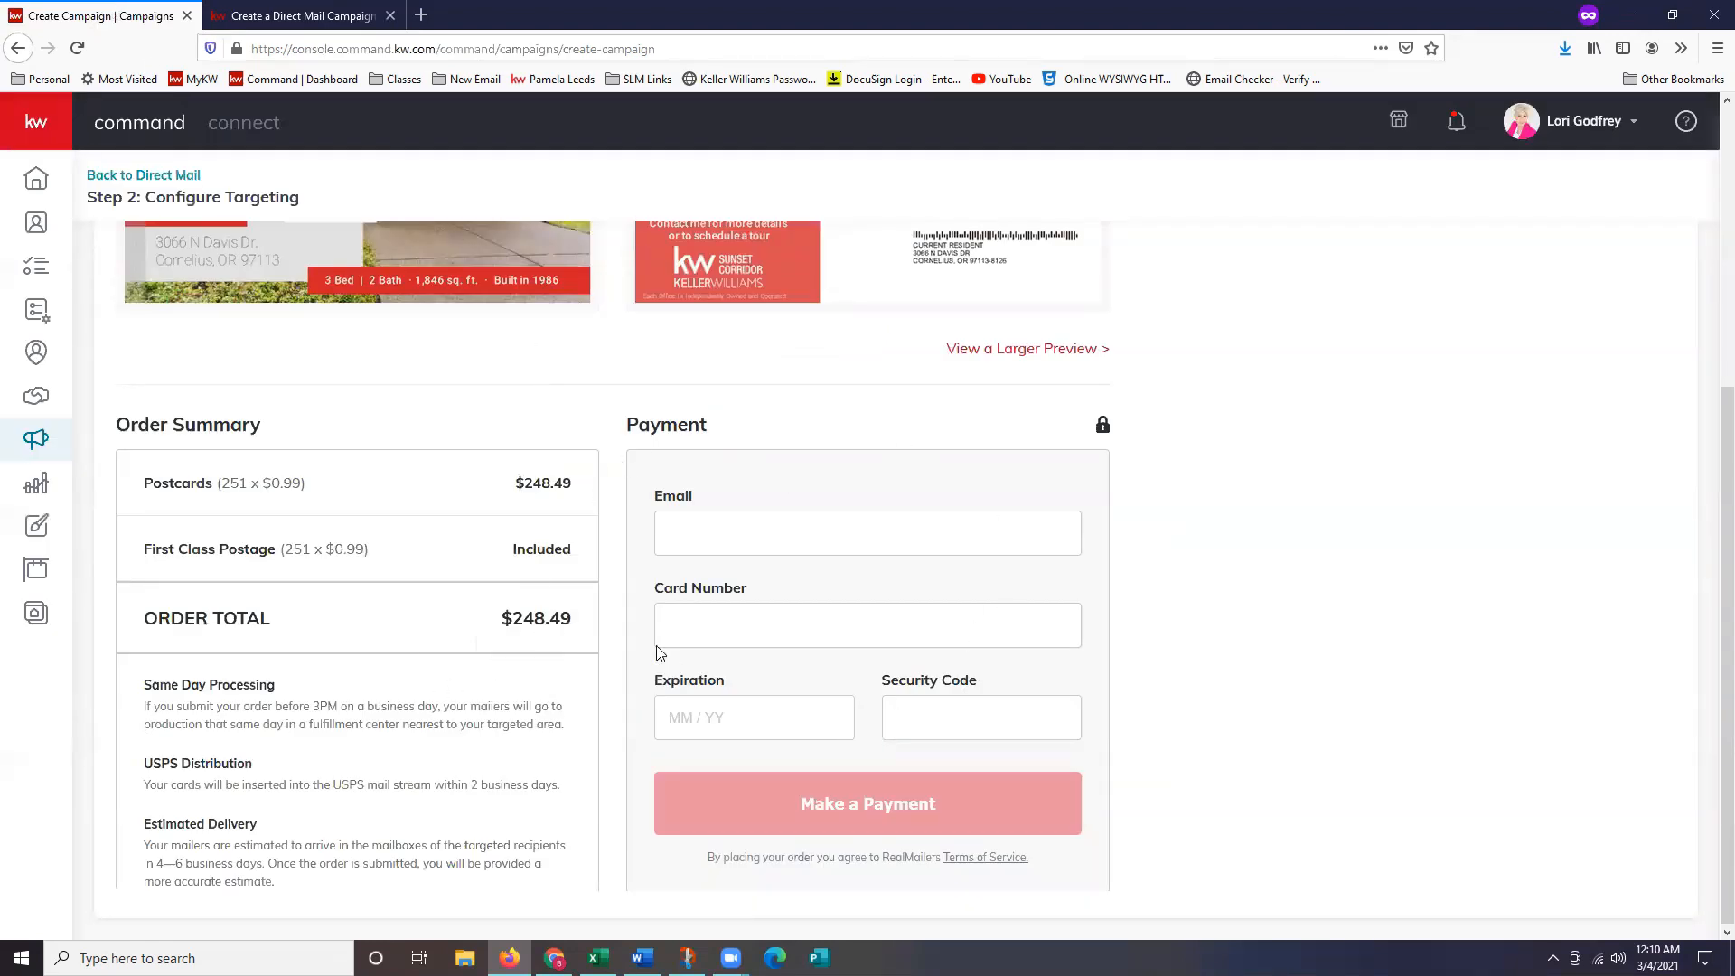
pyautogui.scroll(5, 681, 620)
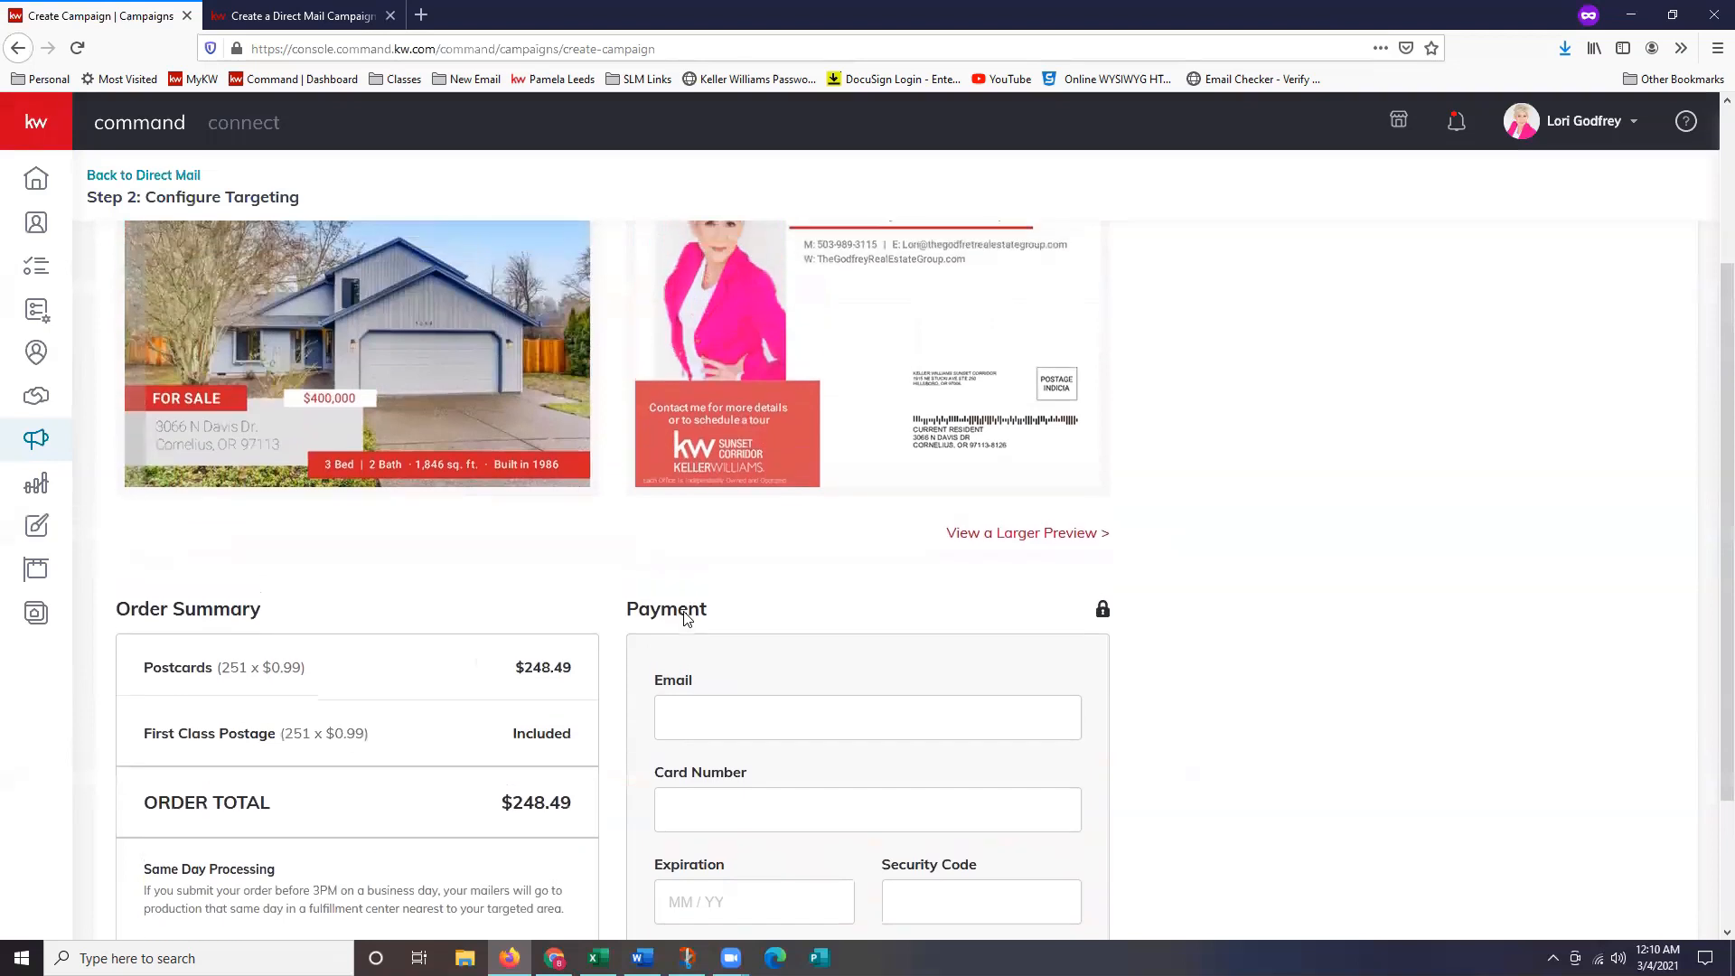
pyautogui.click(161, 181)
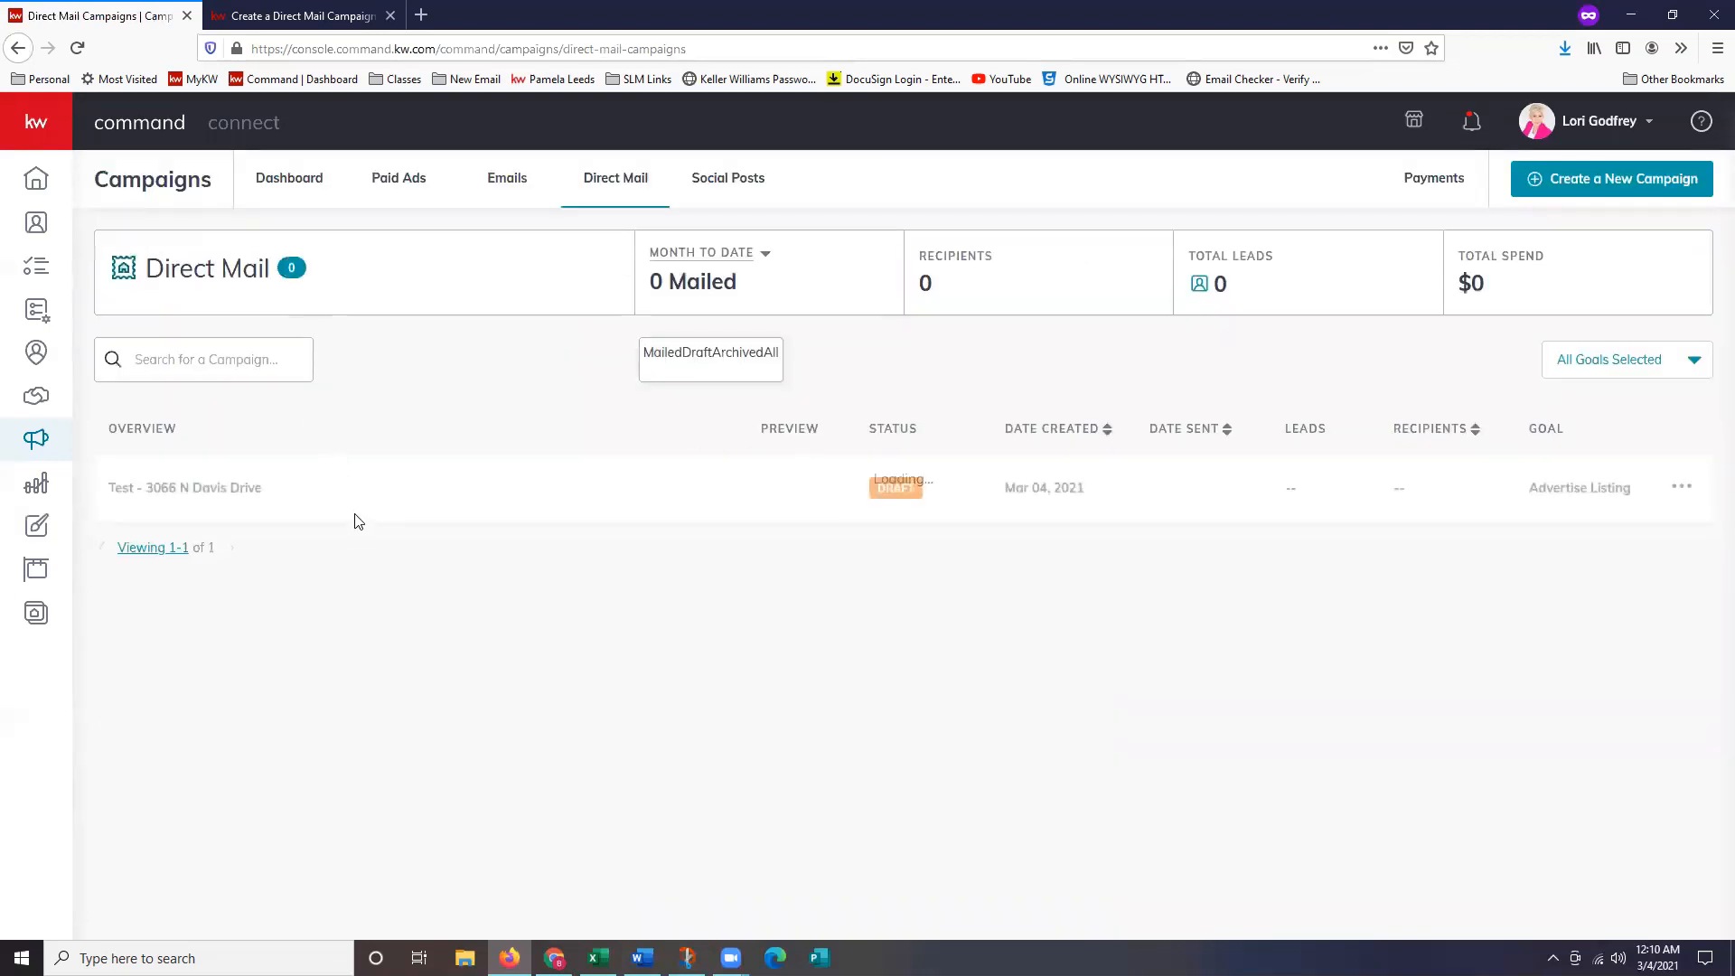